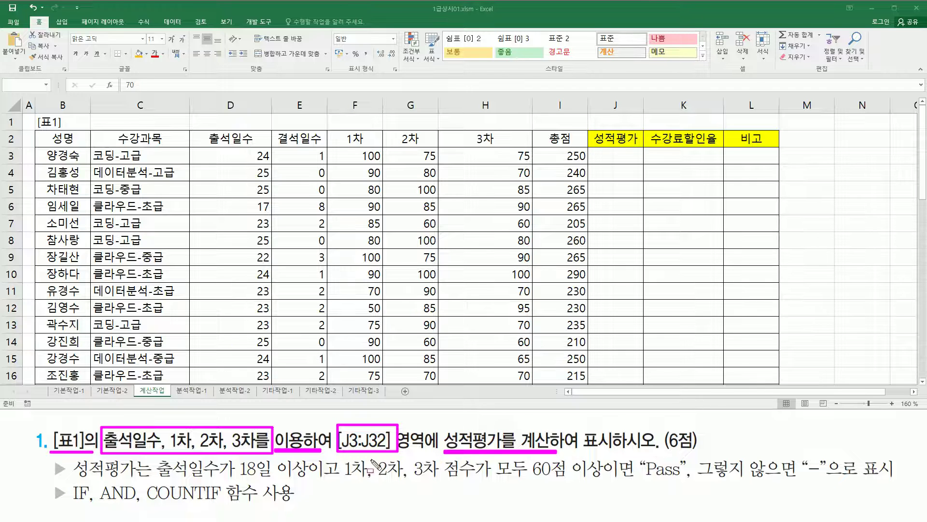
Step: Review table 1's 출석일수, 1차–3차 and 성적평가 columns against task 1's "Pass" and "-" conditions for J3:J32
{"action": "mouse_move", "coordinate": [36, 115]}
{"action": "left_mouse_down"}
{"action": "mouse_move", "coordinate": [54, 165]}
{"action": "mouse_move", "coordinate": [684, 301]}
{"action": "left_mouse_up"}
{"action": "mouse_move", "coordinate": [742, 306]}
{"action": "left_mouse_down"}
{"action": "mouse_move", "coordinate": [761, 390]}
{"action": "mouse_move", "coordinate": [783, 384]}
{"action": "left_mouse_up"}
{"action": "key", "text": "Escape"}
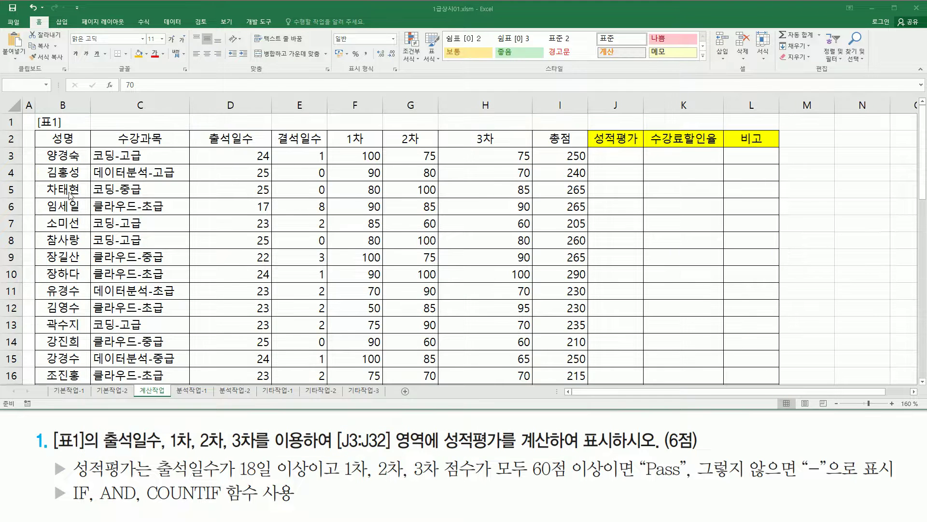
{"action": "left_click", "coordinate": [250, 221]}
{"action": "scroll", "coordinate": [251, 220], "scroll_direction": "down", "scroll_amount": 7}
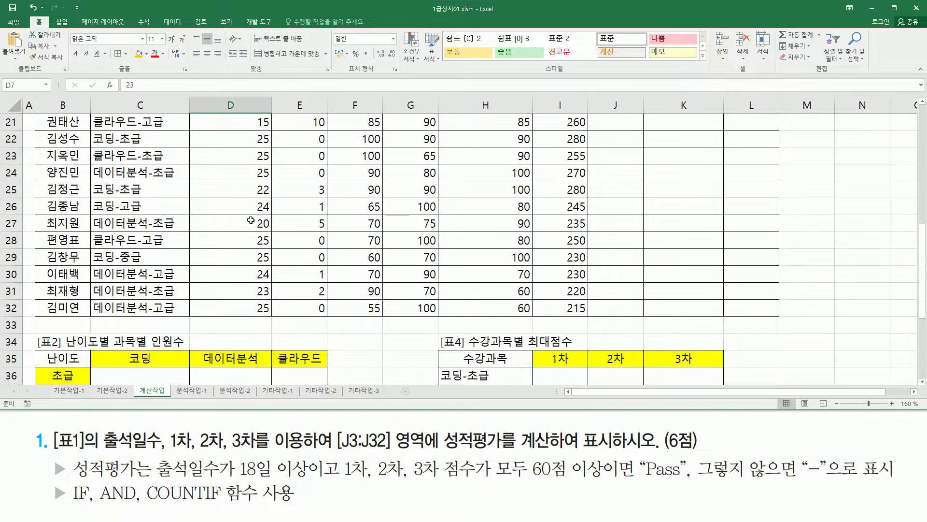
{"action": "scroll", "coordinate": [251, 220], "scroll_direction": "up", "scroll_amount": 7}
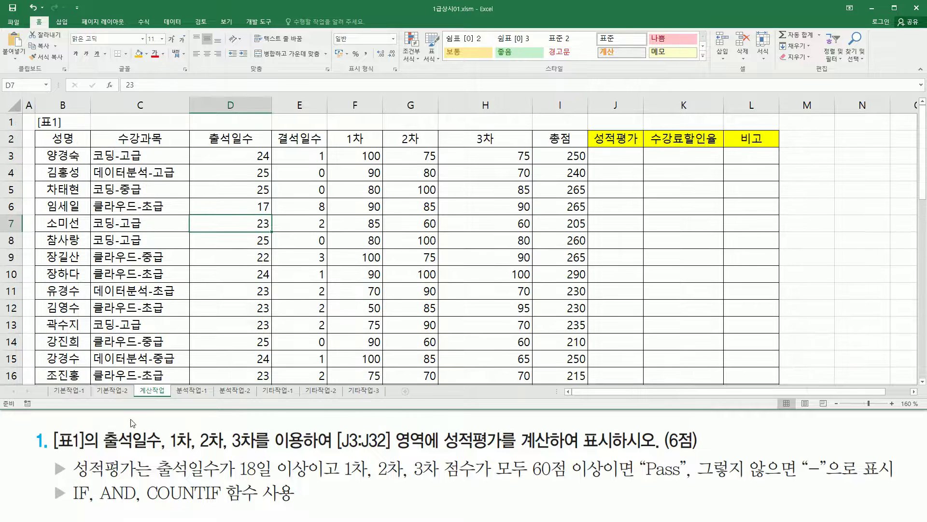
{"action": "mouse_move", "coordinate": [199, 128]}
{"action": "left_mouse_down"}
{"action": "mouse_move", "coordinate": [245, 161]}
{"action": "mouse_move", "coordinate": [260, 147]}
{"action": "left_mouse_up"}
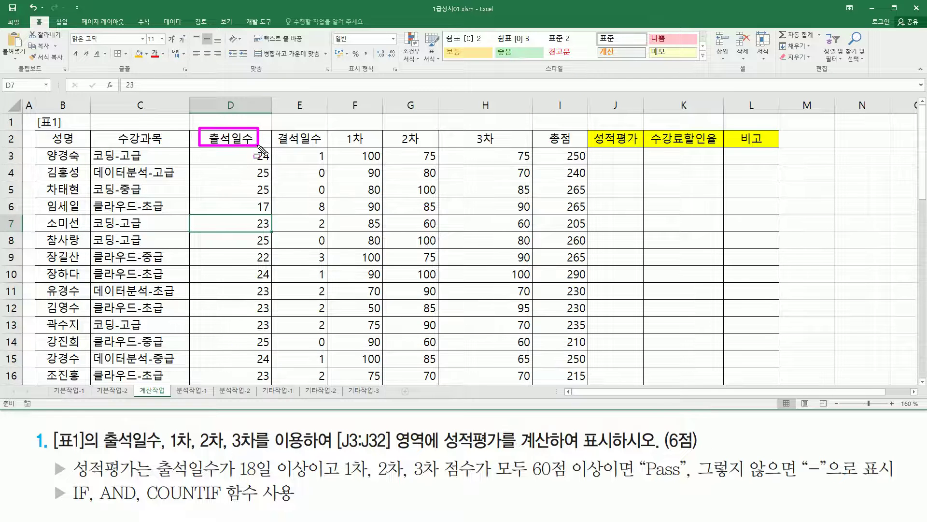
{"action": "mouse_move", "coordinate": [342, 129]}
{"action": "left_mouse_down"}
{"action": "mouse_move", "coordinate": [523, 161]}
{"action": "mouse_move", "coordinate": [516, 147]}
{"action": "left_mouse_up"}
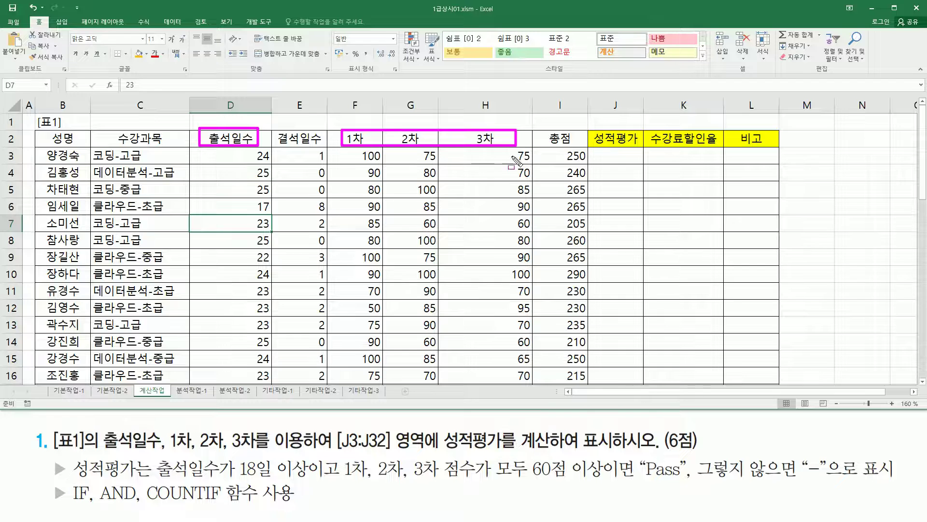
{"action": "mouse_move", "coordinate": [596, 145]}
{"action": "left_mouse_down"}
{"action": "mouse_move", "coordinate": [641, 386]}
{"action": "mouse_move", "coordinate": [643, 376]}
{"action": "mouse_move", "coordinate": [635, 379]}
{"action": "left_mouse_up"}
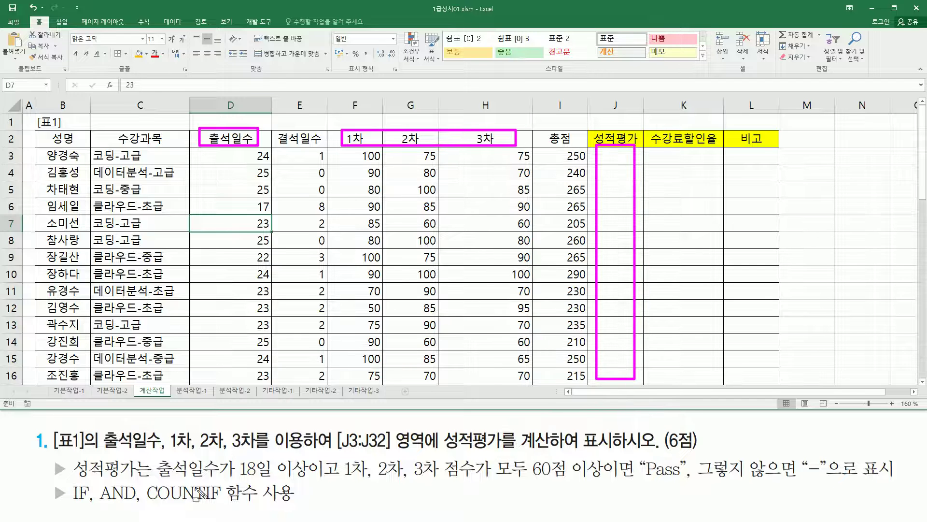
{"action": "mouse_move", "coordinate": [69, 454]}
{"action": "left_mouse_down"}
{"action": "mouse_move", "coordinate": [149, 479]}
{"action": "mouse_move", "coordinate": [302, 478]}
{"action": "mouse_move", "coordinate": [308, 454]}
{"action": "left_mouse_up"}
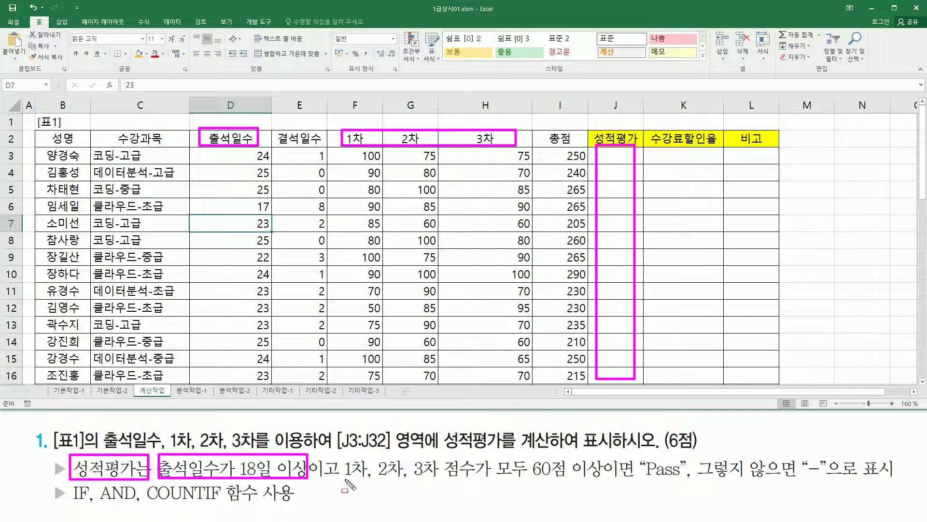
{"action": "mouse_move", "coordinate": [342, 480]}
{"action": "left_mouse_down"}
{"action": "mouse_move", "coordinate": [579, 480]}
{"action": "mouse_move", "coordinate": [605, 473]}
{"action": "mouse_move", "coordinate": [606, 458]}
{"action": "left_mouse_up"}
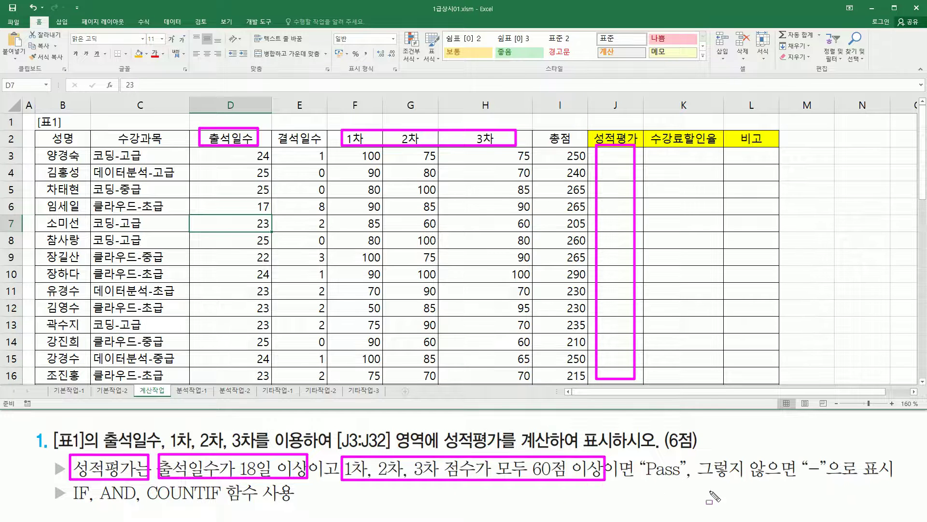
{"action": "left_click_drag", "start_coordinate": [643, 493], "coordinate": [682, 493]}
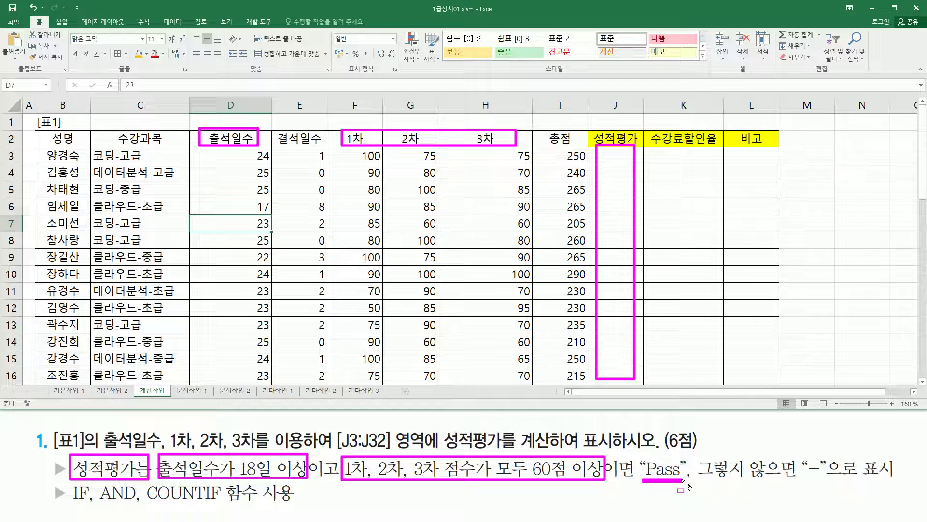
{"action": "left_click_drag", "start_coordinate": [802, 480], "coordinate": [824, 481]}
{"action": "key", "text": "Escape"}
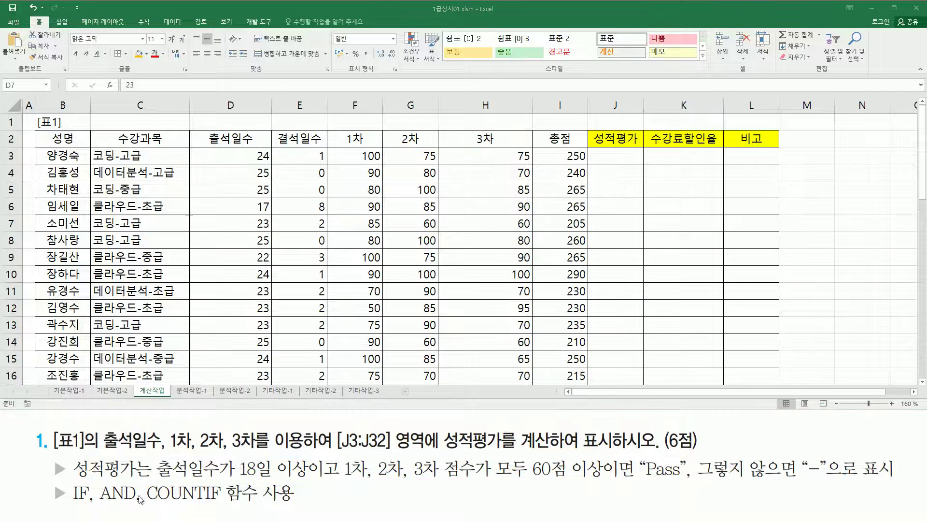
Step: Study the IF, AND, COUNTIF requirement and compare the 1차–3차 scores in rows 3 and 12 with the 60-point condition
{"action": "left_click_drag", "start_coordinate": [68, 505], "coordinate": [298, 505]}
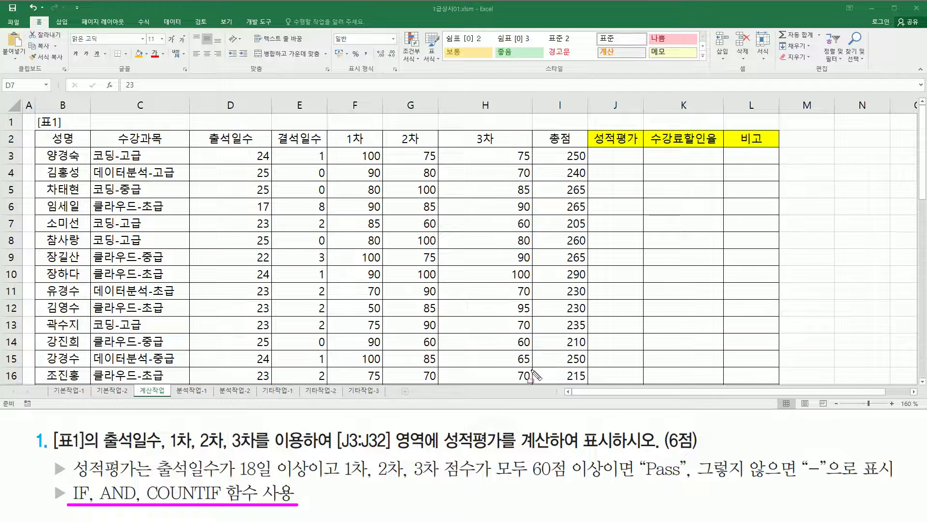
{"action": "mouse_move", "coordinate": [345, 456]}
{"action": "left_mouse_down"}
{"action": "mouse_move", "coordinate": [356, 483]}
{"action": "mouse_move", "coordinate": [599, 480]}
{"action": "left_mouse_up"}
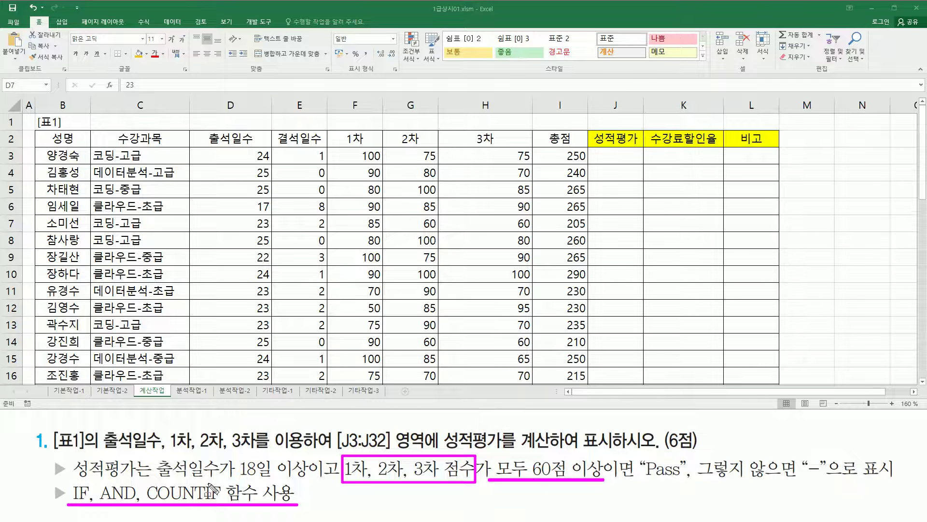
{"action": "left_click_drag", "start_coordinate": [145, 480], "coordinate": [224, 503]}
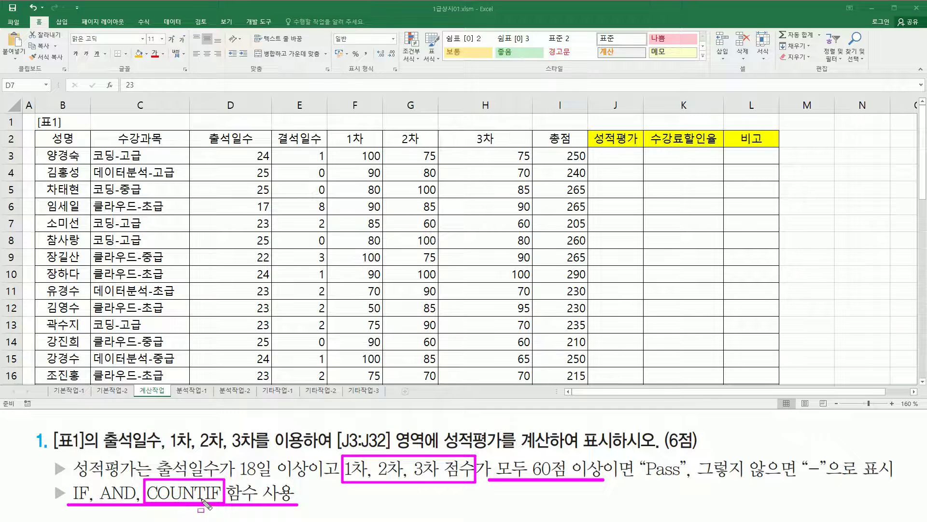
{"action": "key", "text": "Escape"}
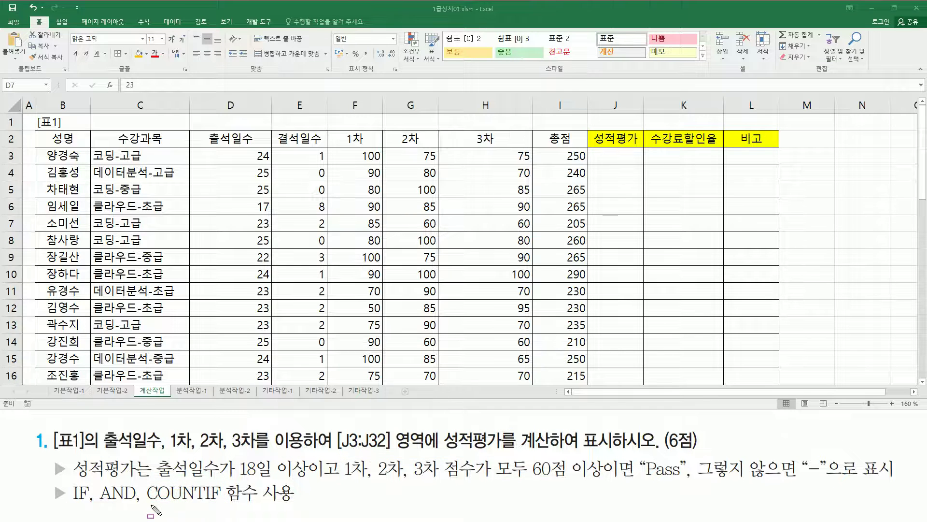
{"action": "mouse_move", "coordinate": [143, 503]}
{"action": "left_mouse_down"}
{"action": "mouse_move", "coordinate": [185, 507]}
{"action": "mouse_move", "coordinate": [215, 495]}
{"action": "mouse_move", "coordinate": [205, 481]}
{"action": "left_mouse_up"}
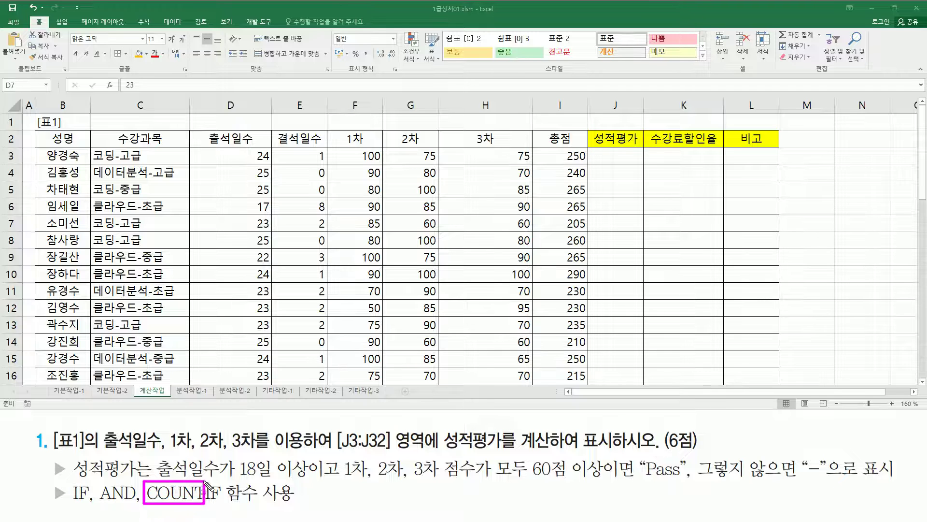
{"action": "left_click_drag", "start_coordinate": [342, 145], "coordinate": [531, 164]}
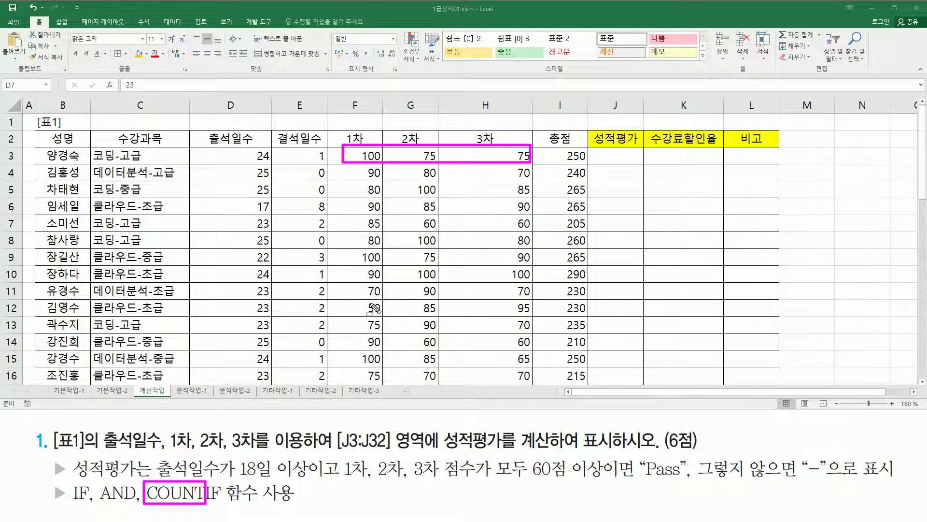
{"action": "left_click_drag", "start_coordinate": [351, 298], "coordinate": [535, 318]}
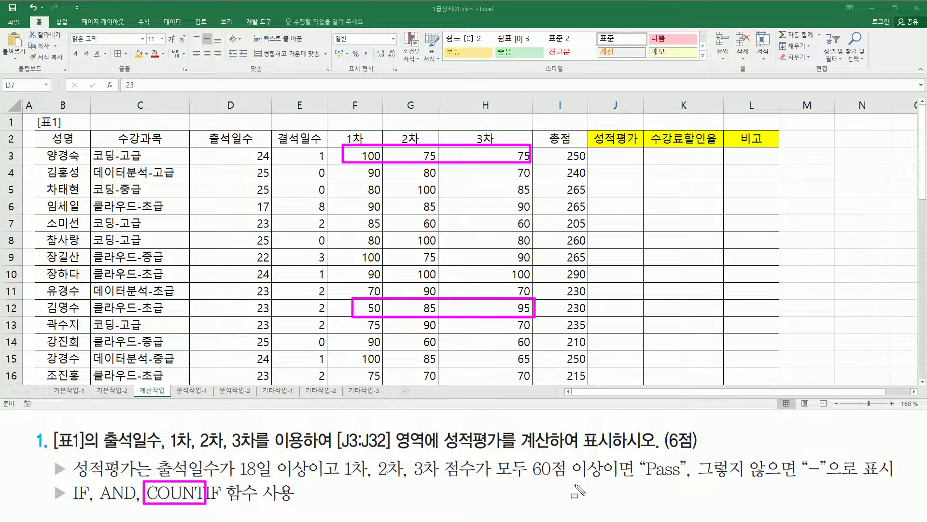
{"action": "left_click_drag", "start_coordinate": [425, 299], "coordinate": [445, 313]}
{"action": "left_click_drag", "start_coordinate": [524, 309], "coordinate": [534, 316]}
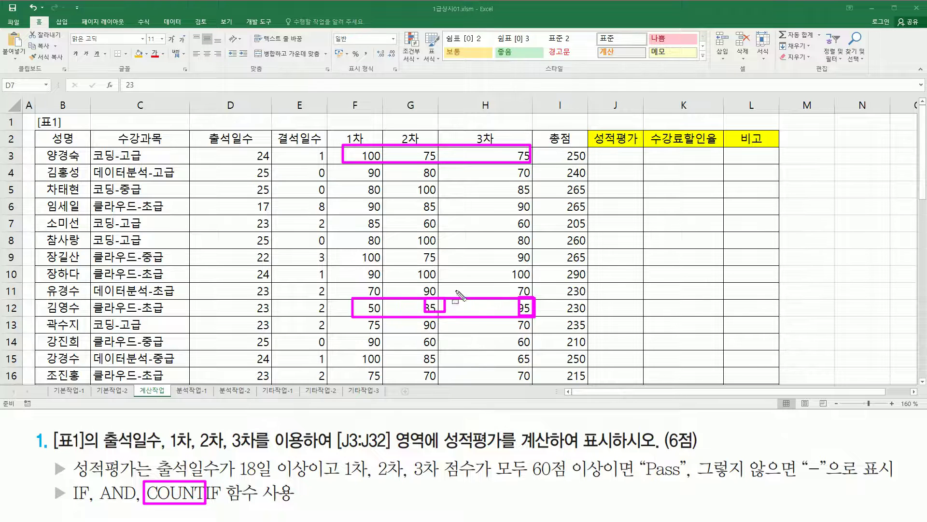
{"action": "key", "text": "Escape"}
Step: Enter the formula =COUNTIF(F3:H3,">=60") in cell J3 to count the scores of 60 or more
{"action": "left_click", "coordinate": [619, 153]}
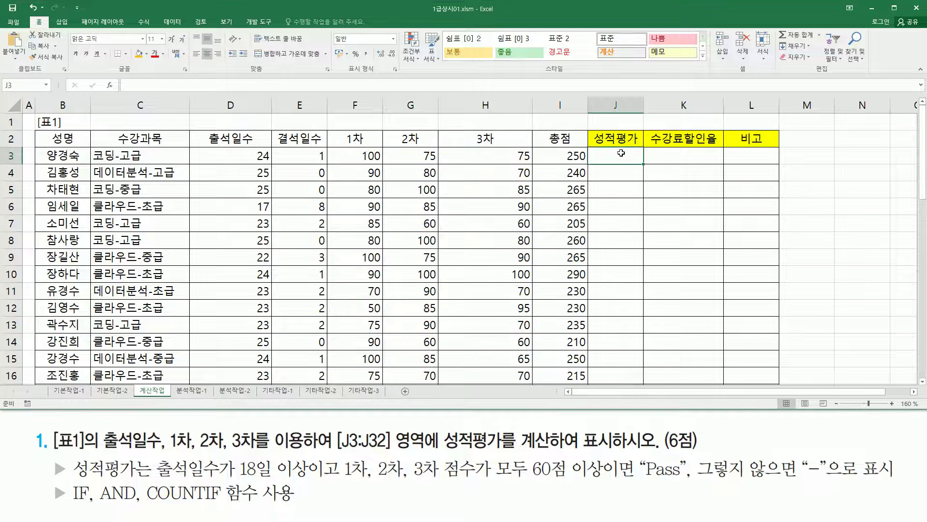
{"action": "type", "text": "=ㅊ"}
{"action": "key", "text": "BackSpace"}
{"action": "key", "text": "Hangul"}
{"action": "type", "text": "countif("}
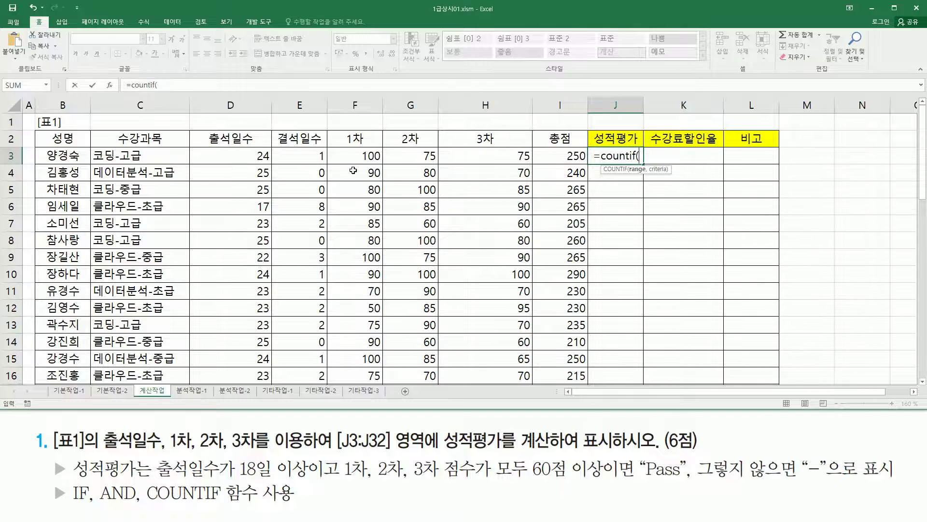
{"action": "left_click_drag", "start_coordinate": [361, 158], "coordinate": [507, 154]}
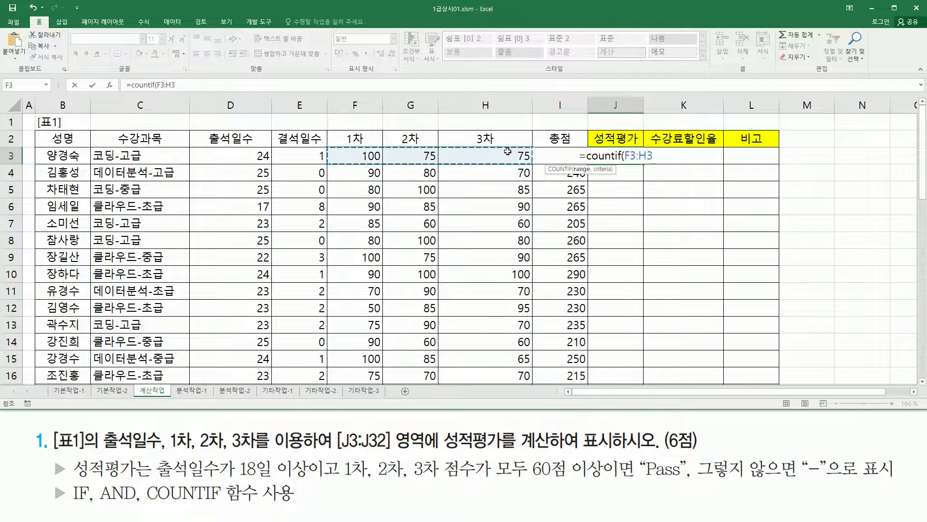
{"action": "type", "text": ","}
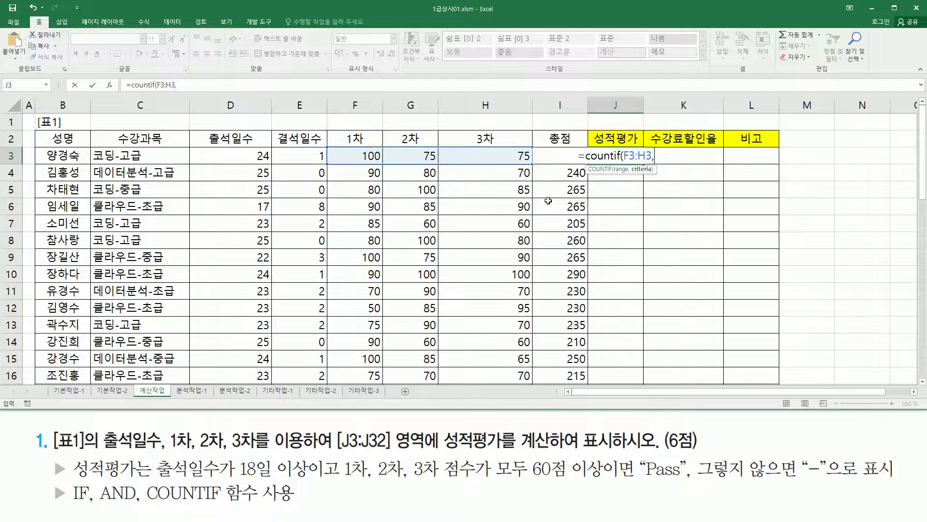
{"action": "type", "text": "\">="}
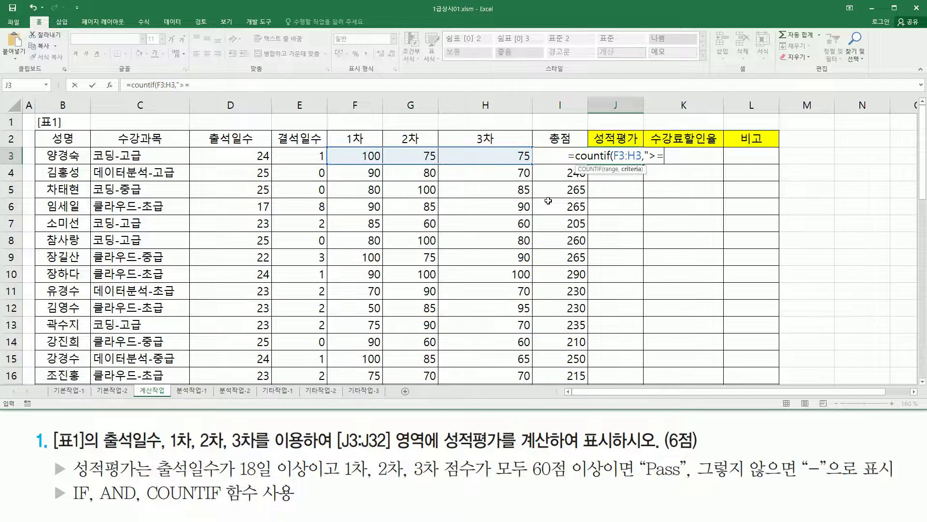
{"action": "type", "text": "60\")"}
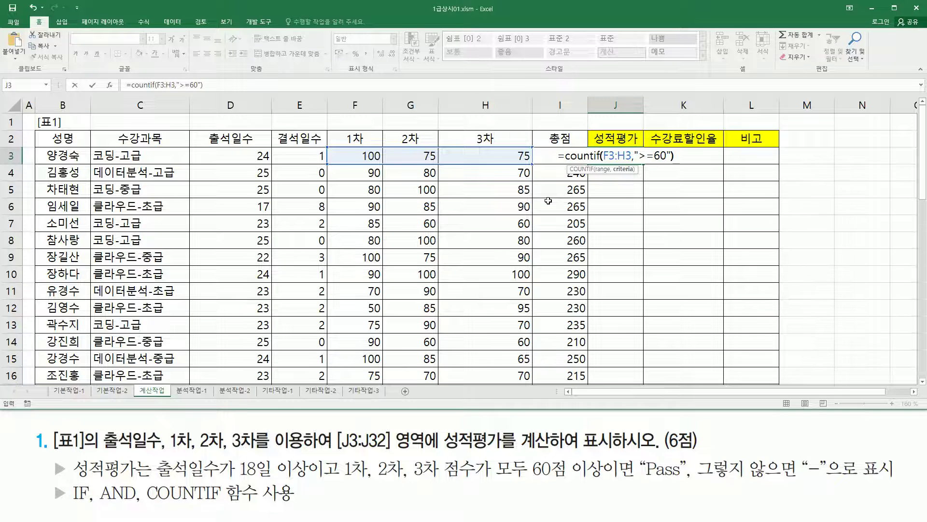
{"action": "left_click_drag", "start_coordinate": [603, 162], "coordinate": [664, 163]}
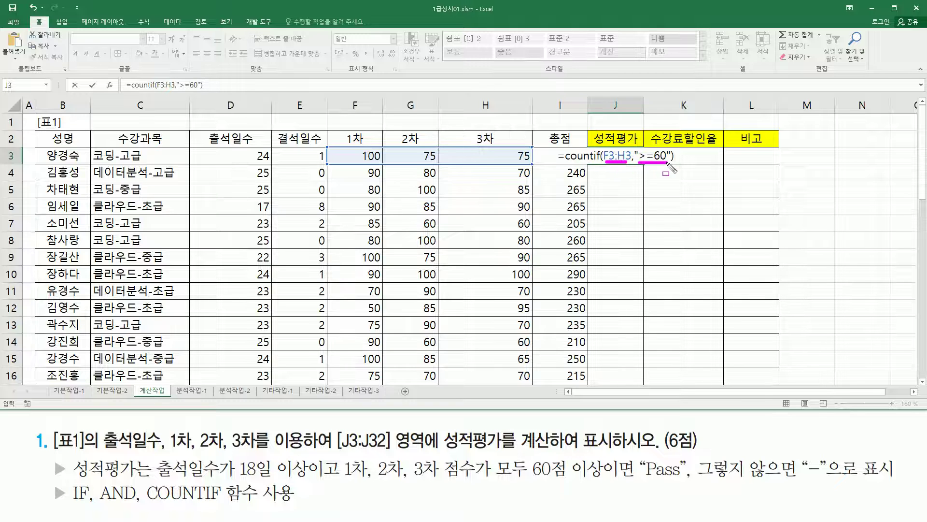
{"action": "left_click_drag", "start_coordinate": [567, 163], "coordinate": [599, 163]}
{"action": "key", "text": "Escape"}
{"action": "key", "text": "ctrl+Return"}
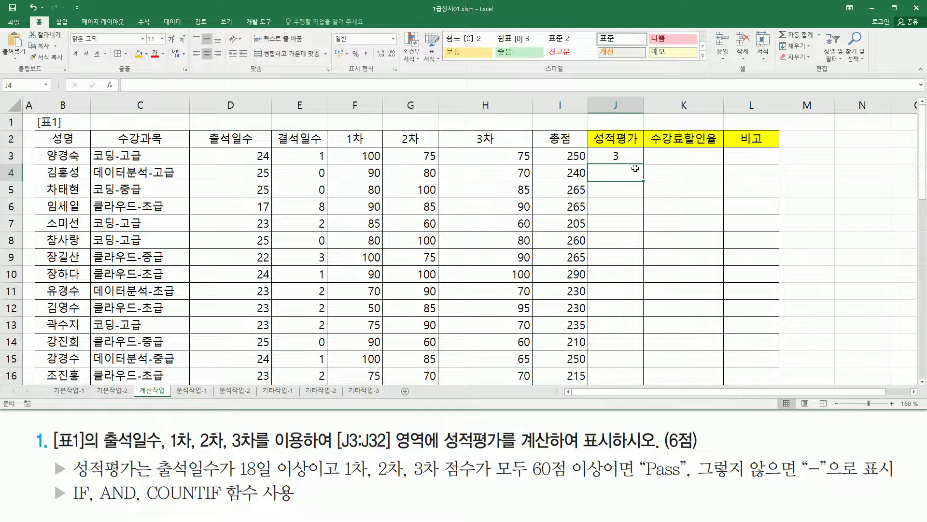
Step: Fill the COUNTIF formula from J3 down the 성적평가 column to J21
{"action": "left_click_drag", "start_coordinate": [646, 164], "coordinate": [653, 378]}
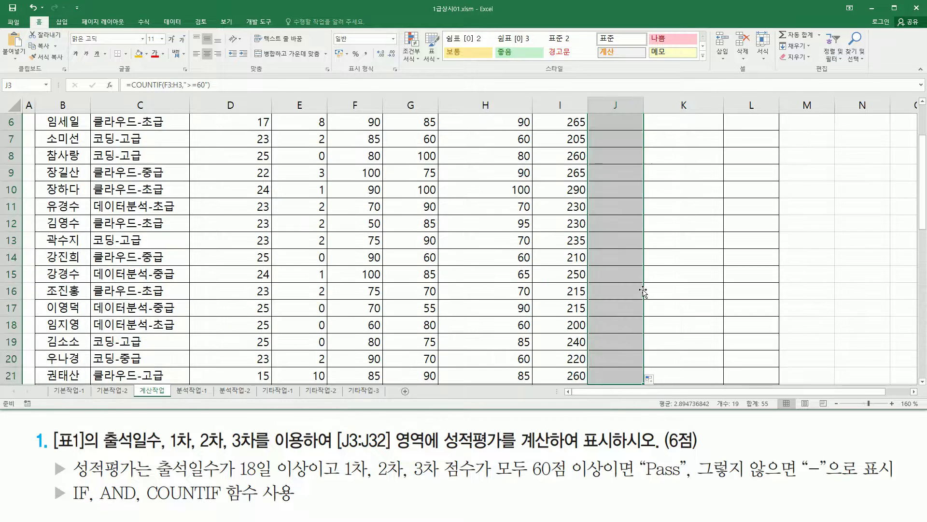
{"action": "scroll", "coordinate": [644, 291], "scroll_direction": "up", "scroll_amount": 2}
{"action": "scroll", "coordinate": [644, 292], "scroll_direction": "down", "scroll_amount": 3}
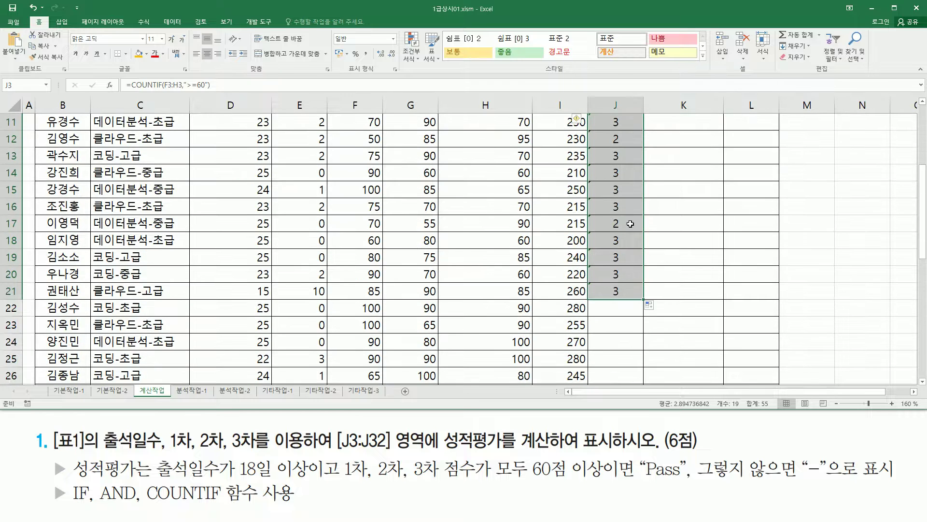
{"action": "scroll", "coordinate": [631, 233], "scroll_direction": "up", "scroll_amount": 4}
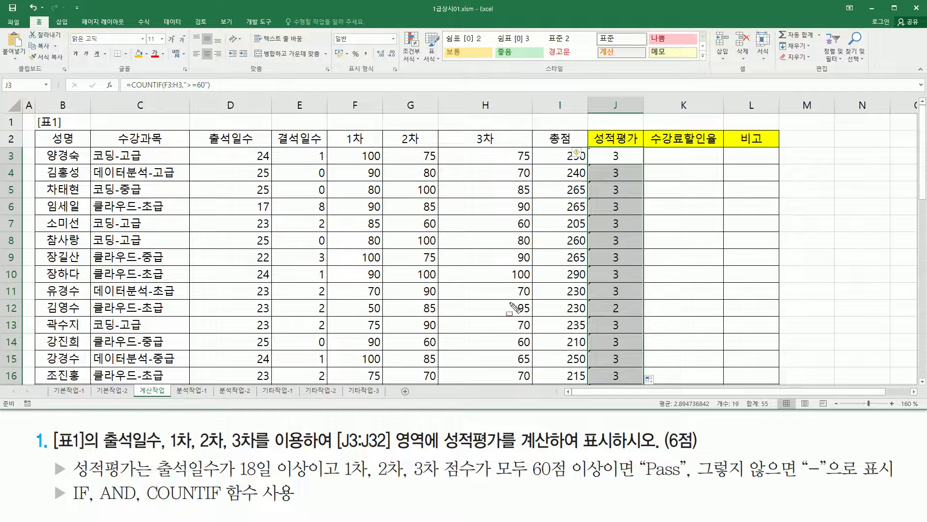
Step: Check the COUNTIF results in J12, J17 and J3 against the 1차–3차 scores in their rows
{"action": "left_click_drag", "start_coordinate": [348, 297], "coordinate": [389, 309]}
{"action": "mouse_move", "coordinate": [501, 310]}
{"action": "left_mouse_down"}
{"action": "mouse_move", "coordinate": [623, 318]}
{"action": "mouse_move", "coordinate": [535, 317]}
{"action": "left_mouse_up"}
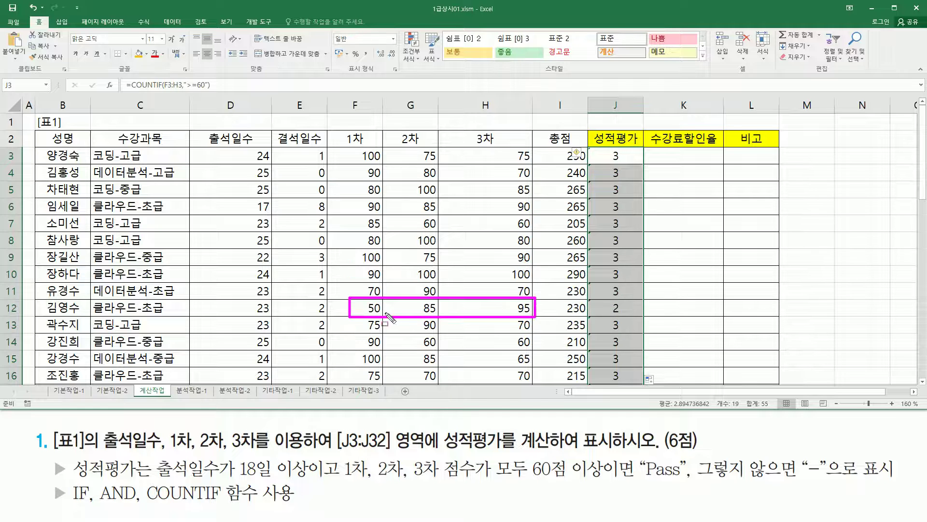
{"action": "left_click_drag", "start_coordinate": [367, 312], "coordinate": [383, 313]}
{"action": "key", "text": "Escape"}
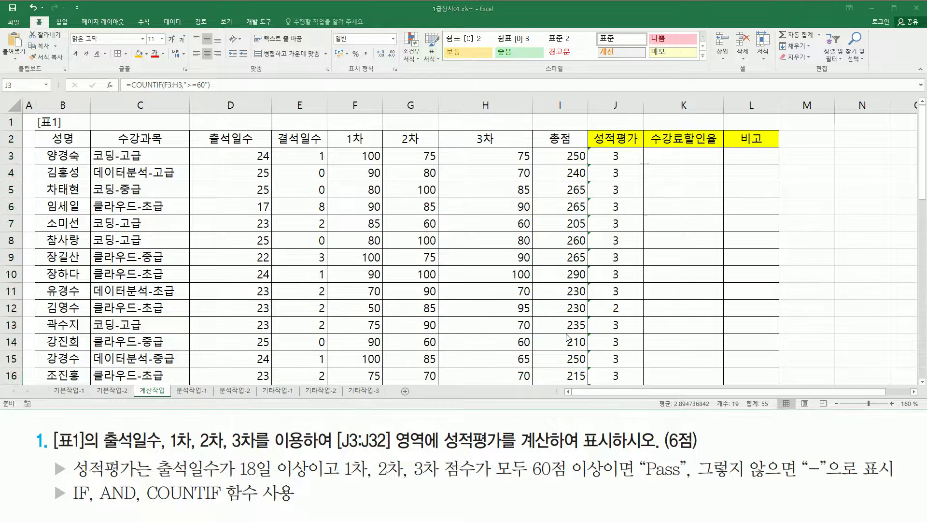
{"action": "scroll", "coordinate": [573, 323], "scroll_direction": "down", "scroll_amount": 3}
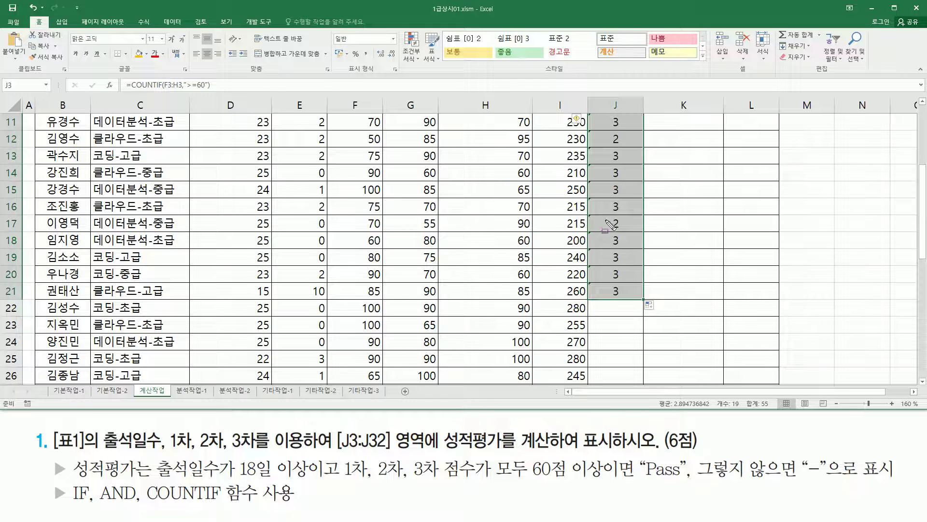
{"action": "left_click_drag", "start_coordinate": [604, 217], "coordinate": [634, 232]}
{"action": "mouse_move", "coordinate": [343, 216]}
{"action": "left_mouse_down"}
{"action": "mouse_move", "coordinate": [426, 232]}
{"action": "mouse_move", "coordinate": [533, 233]}
{"action": "left_mouse_up"}
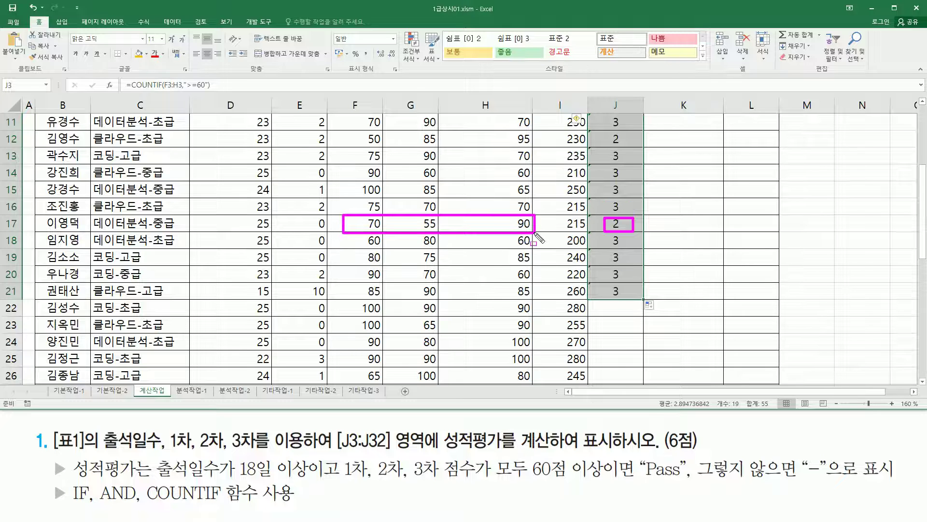
{"action": "mouse_move", "coordinate": [420, 217]}
{"action": "left_mouse_down"}
{"action": "mouse_move", "coordinate": [440, 223]}
{"action": "mouse_move", "coordinate": [441, 234]}
{"action": "left_mouse_up"}
{"action": "key", "text": "Escape"}
{"action": "scroll", "coordinate": [615, 217], "scroll_direction": "up", "scroll_amount": 4}
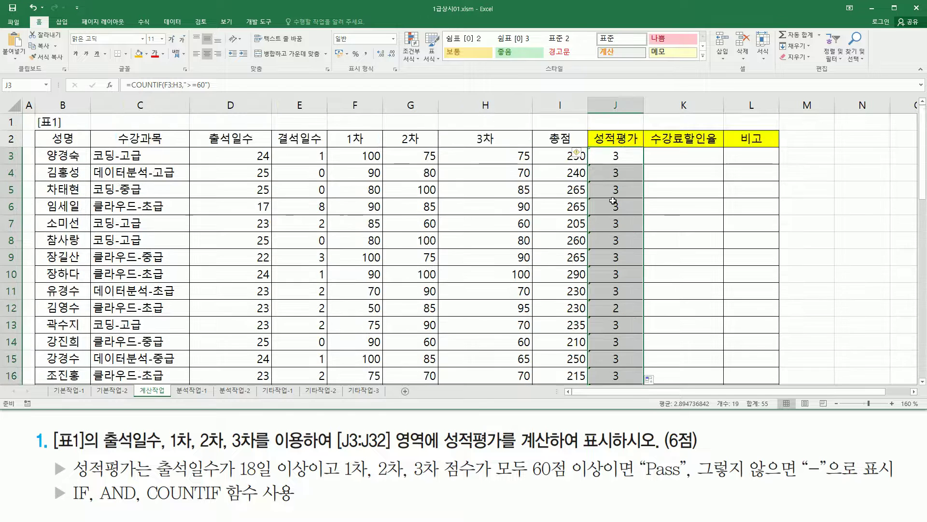
{"action": "left_click", "coordinate": [613, 155]}
{"action": "left_click_drag", "start_coordinate": [608, 150], "coordinate": [624, 164]}
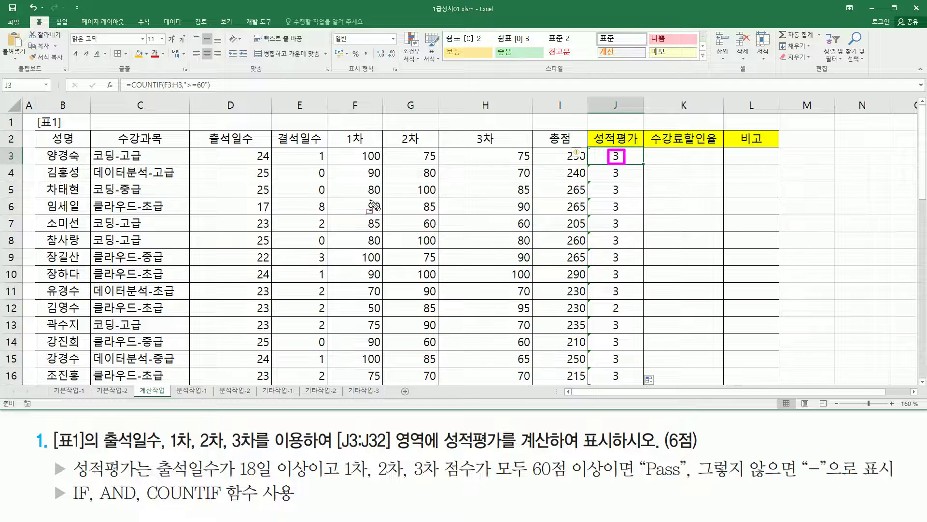
Step: Cut the COUNTIF expression out of the formula in J3, leaving only the equals sign
{"action": "mouse_move", "coordinate": [352, 149]}
{"action": "left_mouse_down"}
{"action": "mouse_move", "coordinate": [367, 161]}
{"action": "mouse_move", "coordinate": [534, 164]}
{"action": "left_mouse_up"}
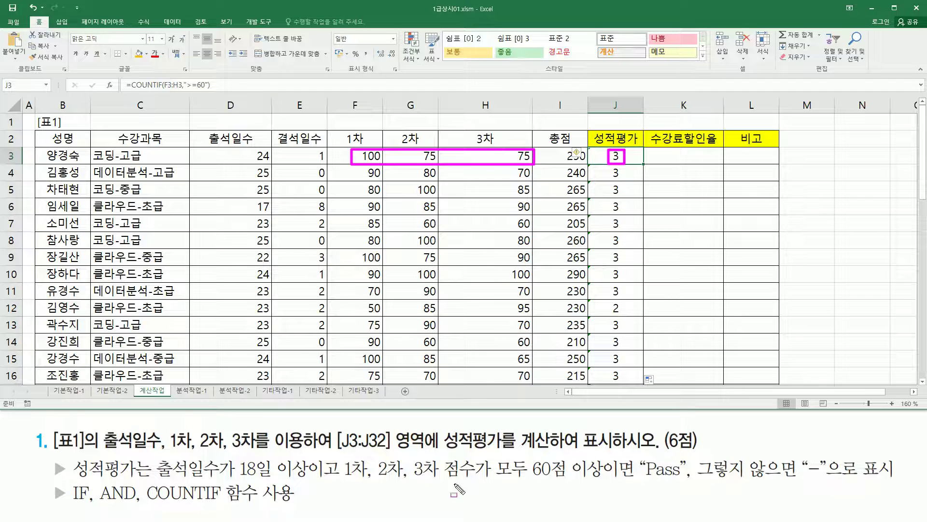
{"action": "key", "text": "Escape"}
{"action": "double_click", "coordinate": [621, 156]}
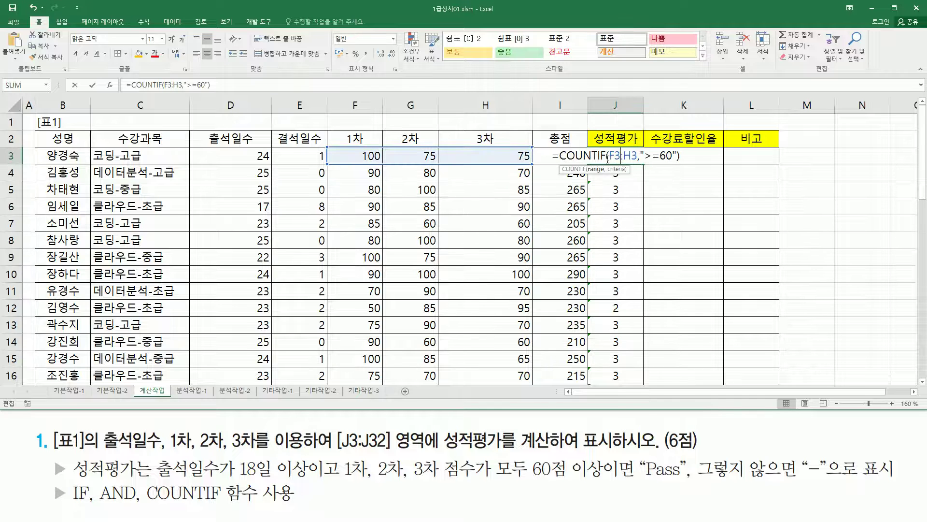
{"action": "left_click_drag", "start_coordinate": [559, 155], "coordinate": [681, 156]}
{"action": "key", "text": "BackSpace"}
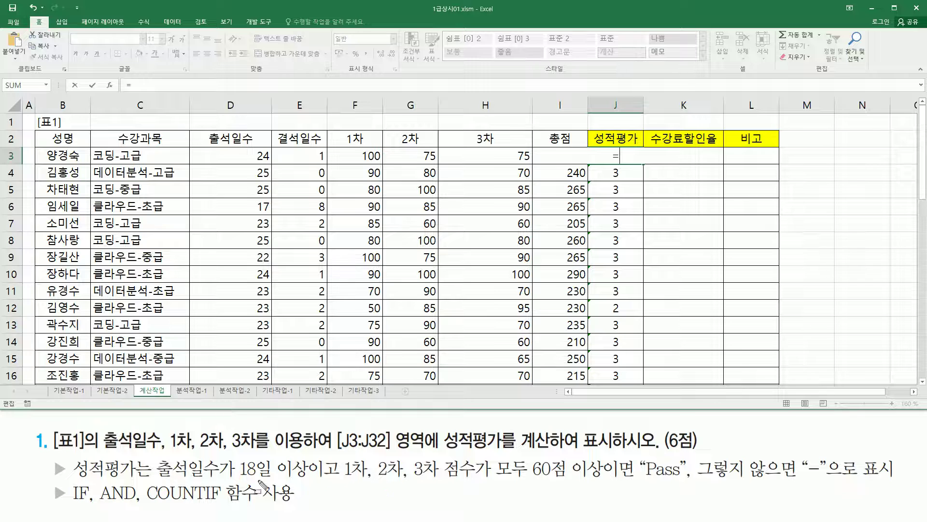
Step: Examine the 성적평가 requirement for its two conditions, the "Pass" and "-" outcomes, and the IF and AND functions
{"action": "left_click_drag", "start_coordinate": [639, 455], "coordinate": [691, 489]}
{"action": "left_click_drag", "start_coordinate": [797, 450], "coordinate": [831, 481]}
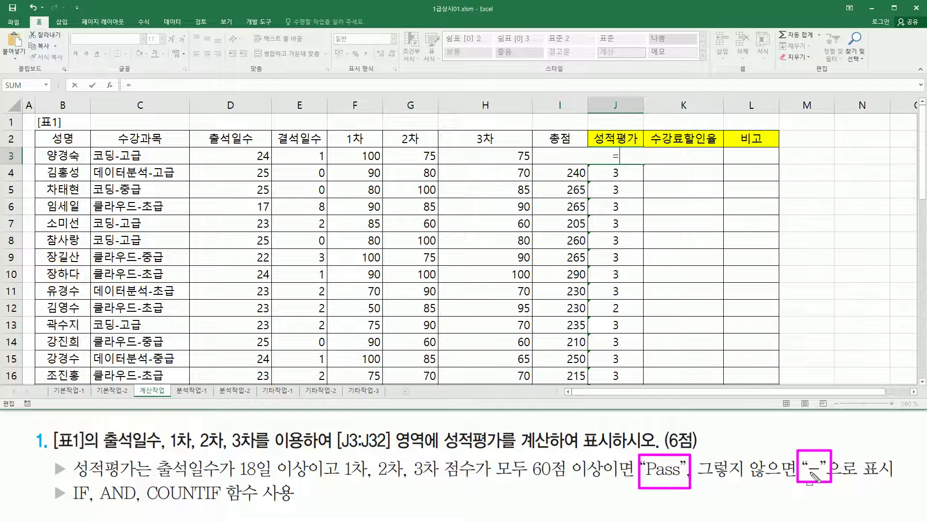
{"action": "left_click_drag", "start_coordinate": [70, 503], "coordinate": [90, 504]}
{"action": "left_click_drag", "start_coordinate": [151, 454], "coordinate": [308, 481]}
{"action": "mouse_move", "coordinate": [344, 450]}
{"action": "left_mouse_down"}
{"action": "mouse_move", "coordinate": [405, 483]}
{"action": "mouse_move", "coordinate": [607, 486]}
{"action": "left_mouse_up"}
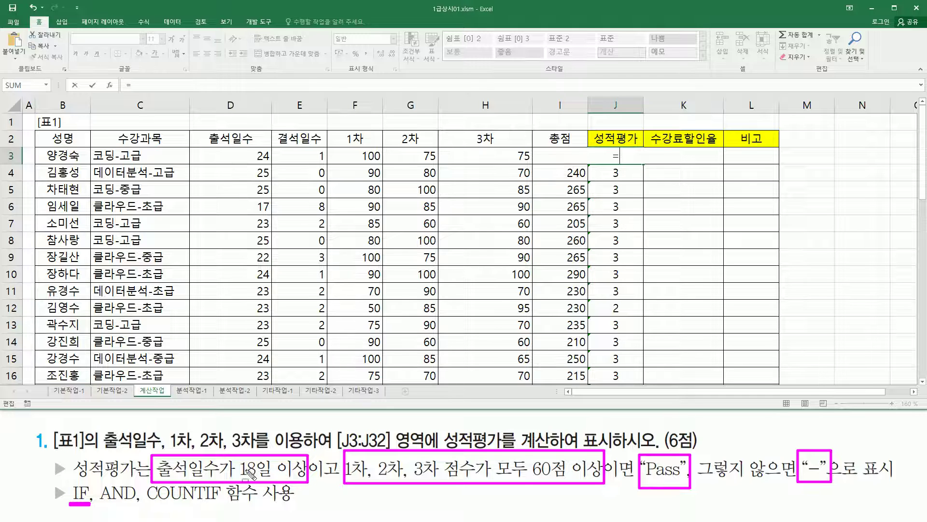
{"action": "left_click_drag", "start_coordinate": [96, 504], "coordinate": [137, 503]}
{"action": "key", "text": "Escape"}
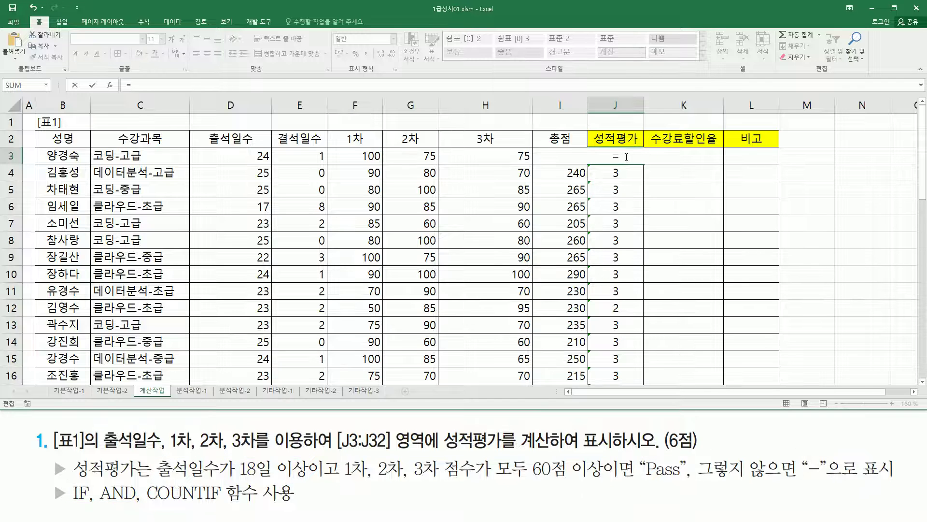
Step: Begin the J3 formula with IF and a nested AND whose first condition is D3>=18
{"action": "type", "text": "if("}
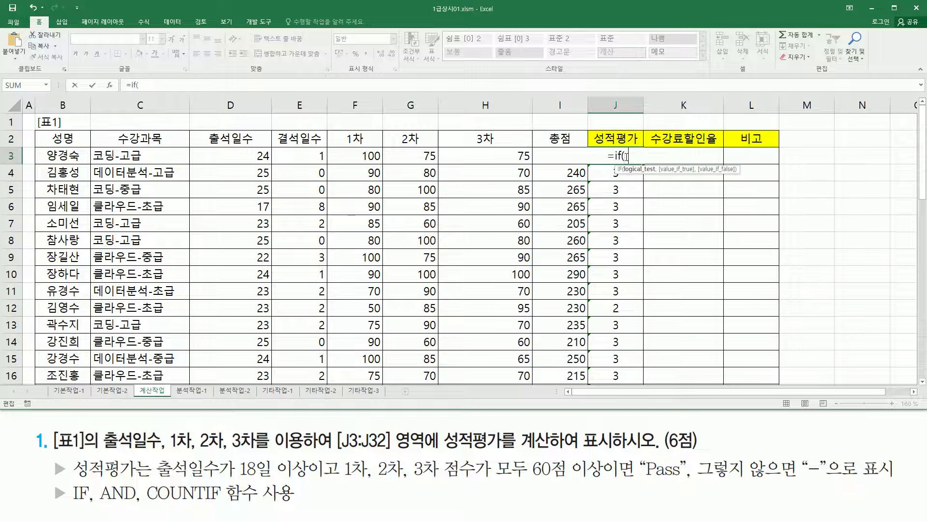
{"action": "type", "text": "  and"}
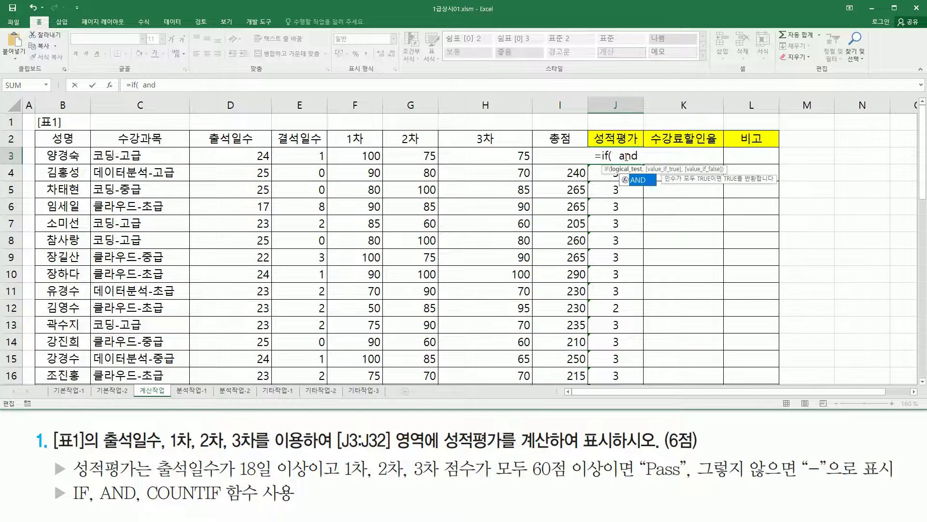
{"action": "type", "text": "("}
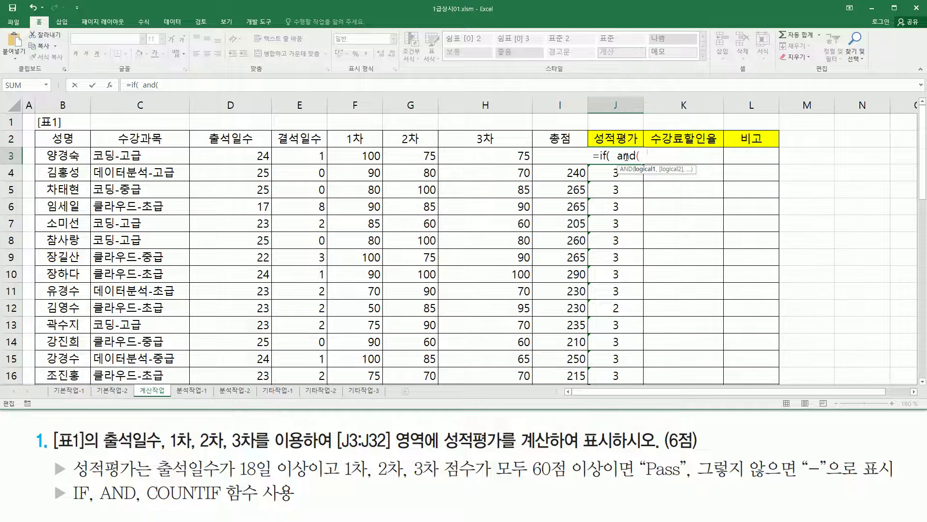
{"action": "left_click", "coordinate": [250, 156]}
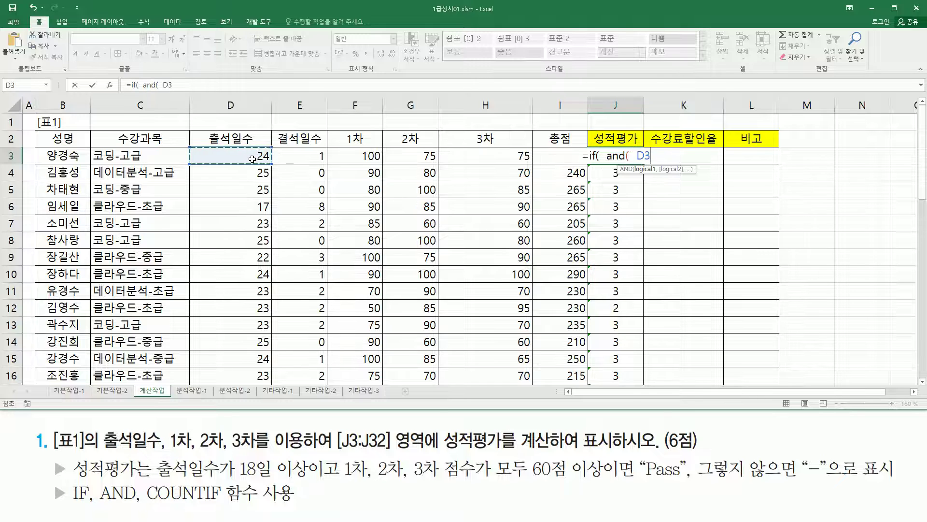
{"action": "type", "text": ">="}
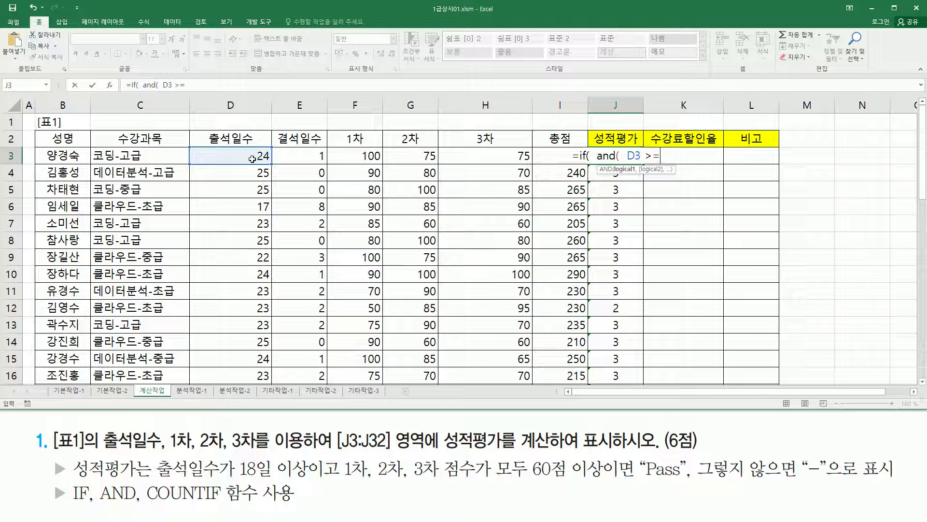
{"action": "type", "text": "18 ,"}
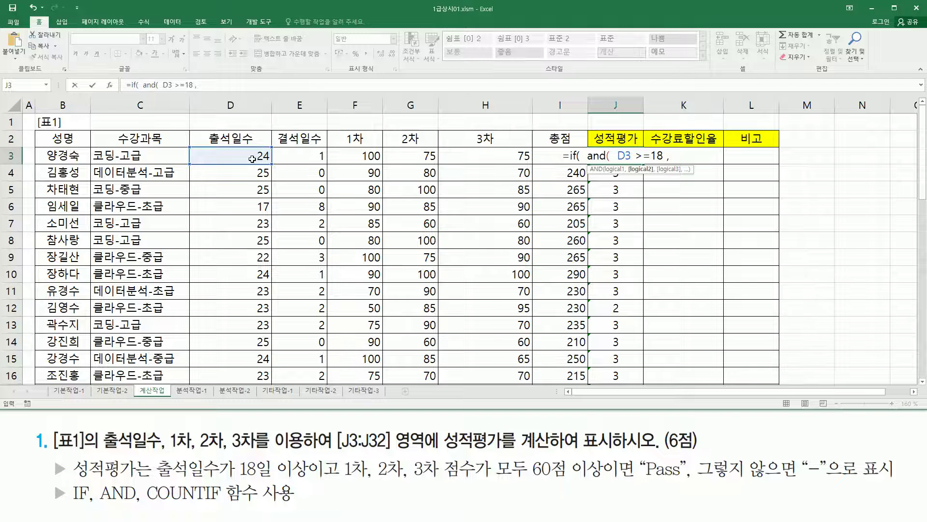
Step: Add COUNTIF(F3:H3,">=60")=3 as the second AND condition in J3 and close the AND function
{"action": "type", "text": "COUNTIF(F3:H3,\">=60\")"}
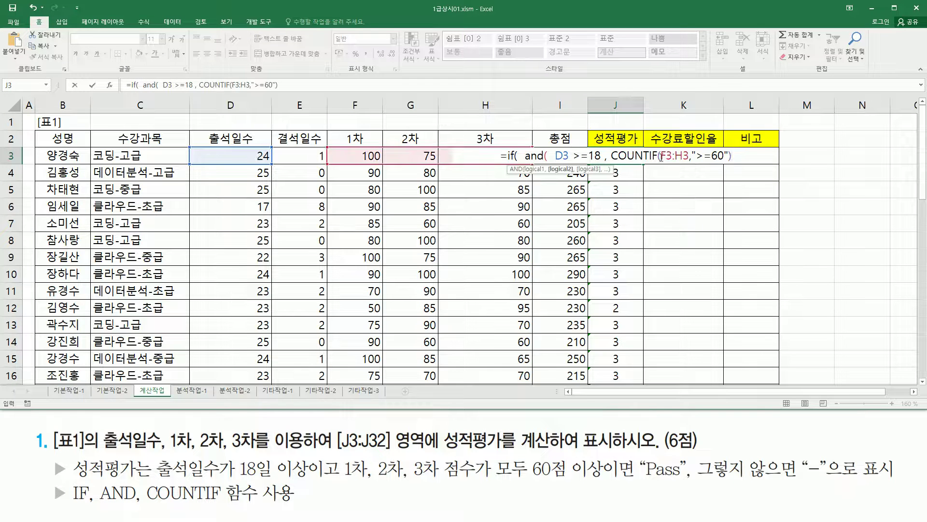
{"action": "key", "text": "F2"}
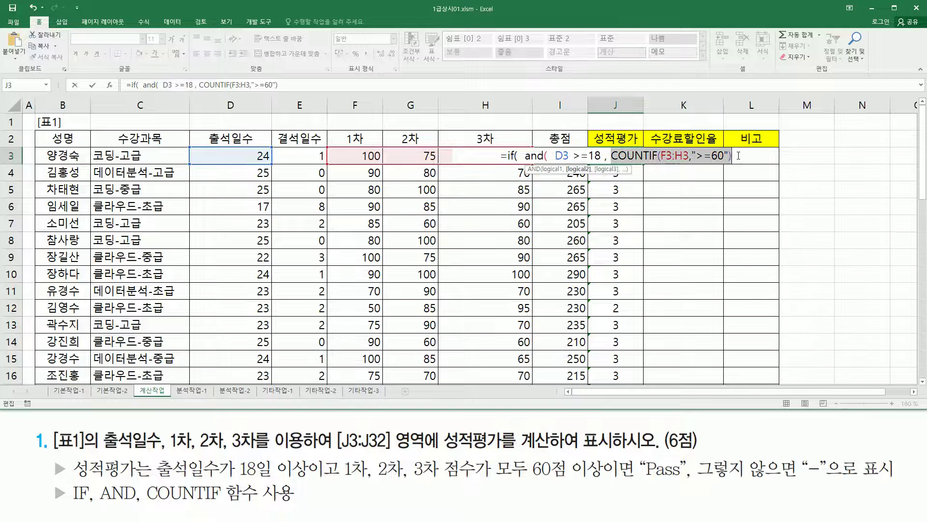
{"action": "type", "text": "="}
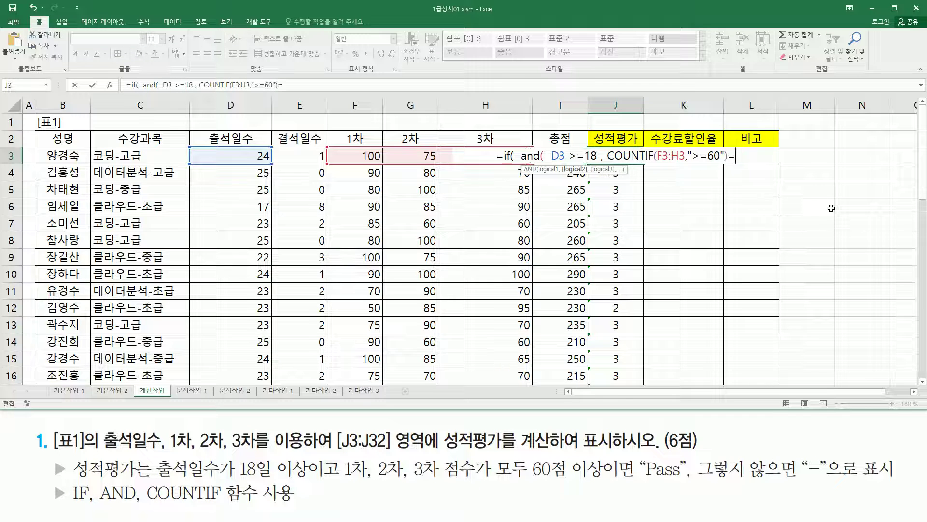
{"action": "type", "text": "3"}
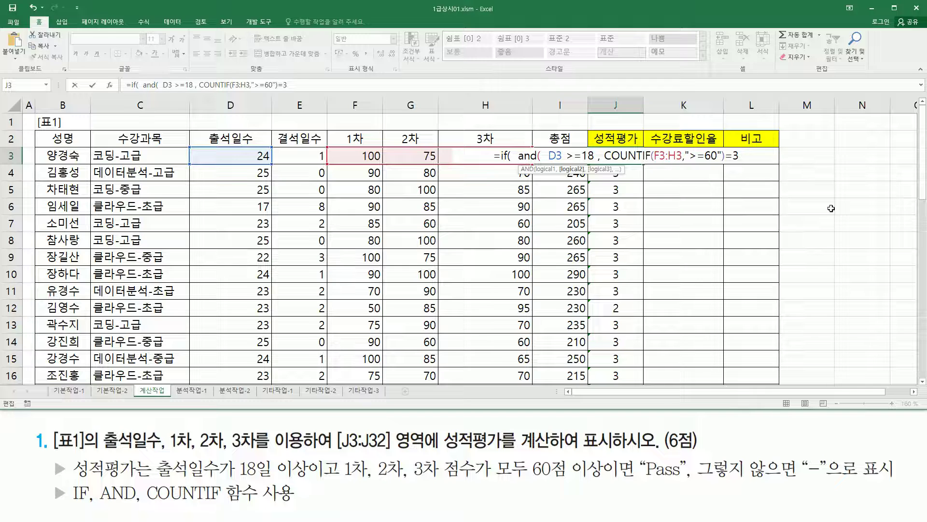
{"action": "type", "text": ")"}
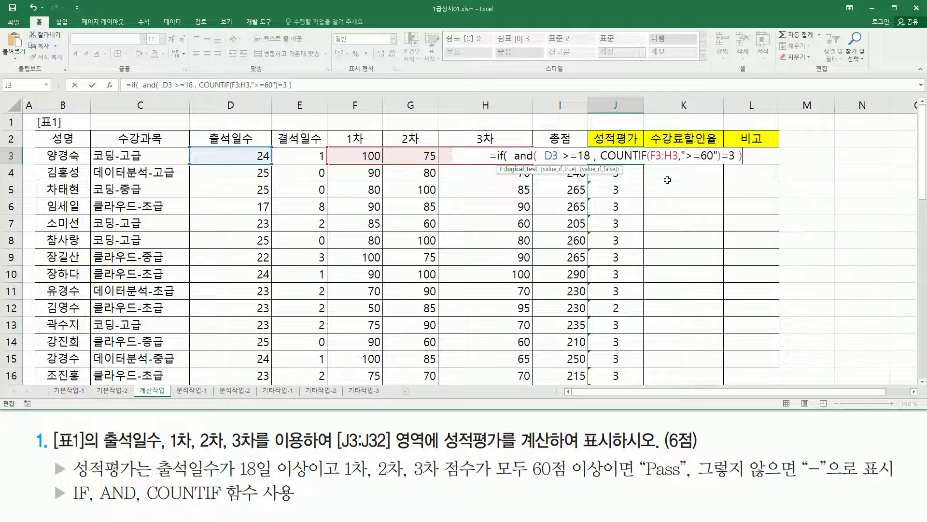
Step: Complete the IF formula in J3 with "Pass" as the true value and "-" as the false value
{"action": "type", "text": " , \""}
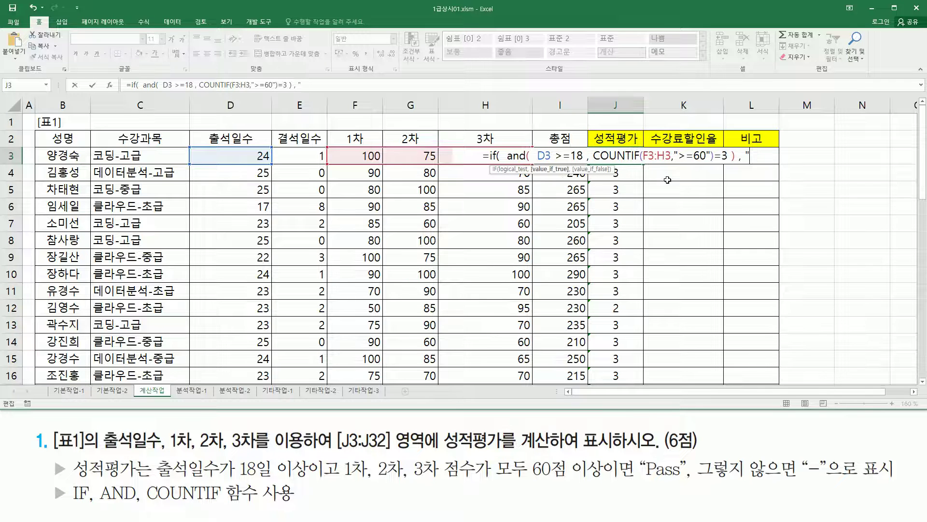
{"action": "type", "text": "P"}
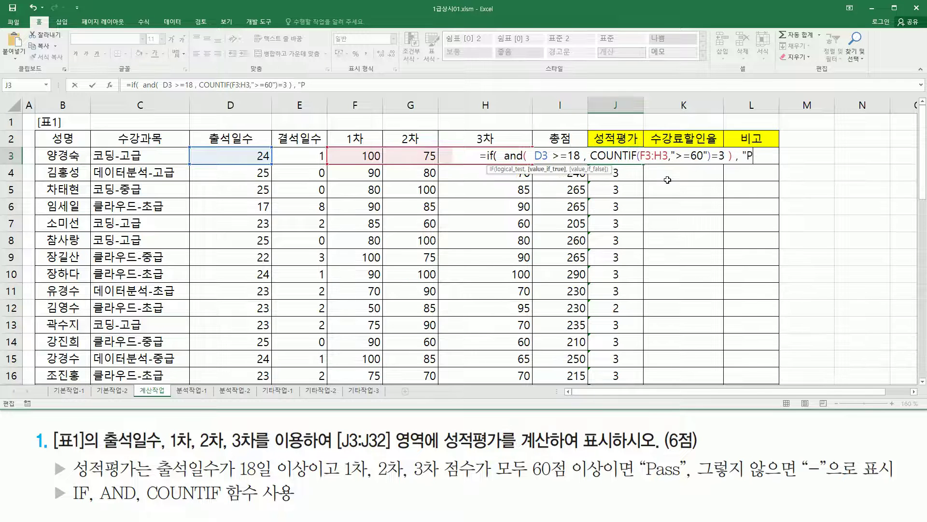
{"action": "type", "text": "ass\" ,"}
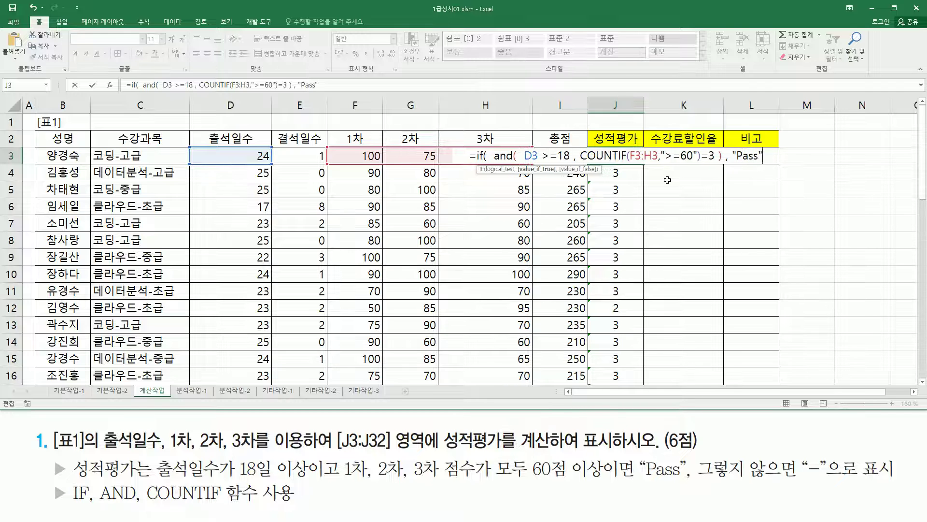
{"action": "type", "text": " \"-\""}
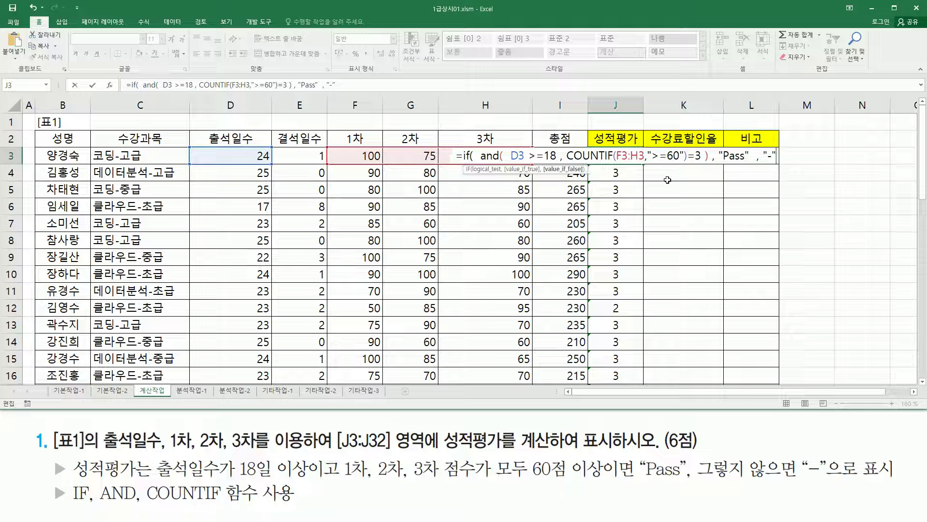
{"action": "type", "text": " )"}
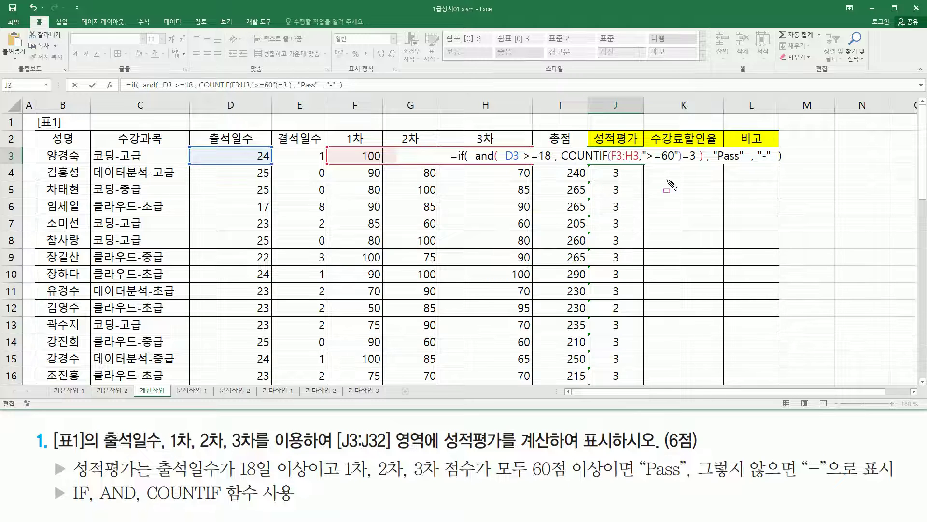
Step: Compare the AND conditions and IF results in the J3 formula with the attendance and score requirements
{"action": "left_click_drag", "start_coordinate": [564, 162], "coordinate": [697, 167]}
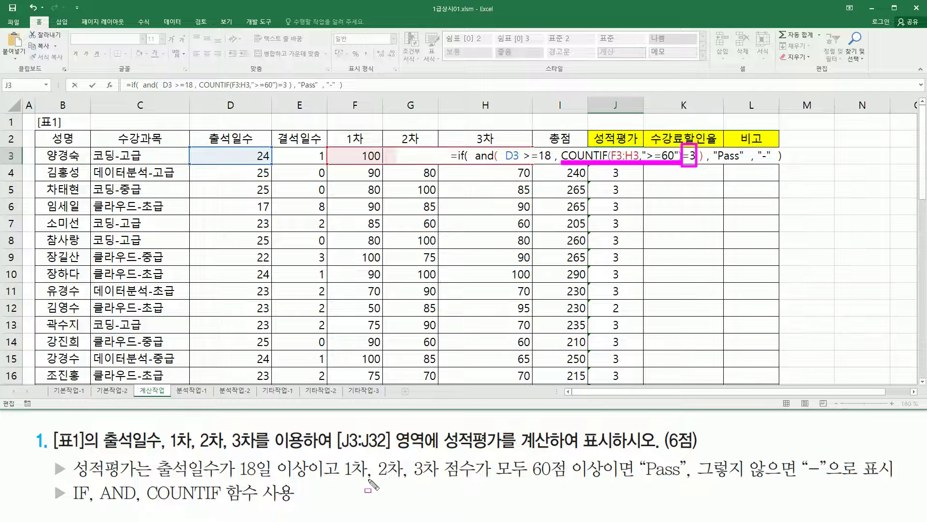
{"action": "mouse_move", "coordinate": [340, 484]}
{"action": "left_mouse_down"}
{"action": "mouse_move", "coordinate": [550, 478]}
{"action": "mouse_move", "coordinate": [607, 456]}
{"action": "left_mouse_up"}
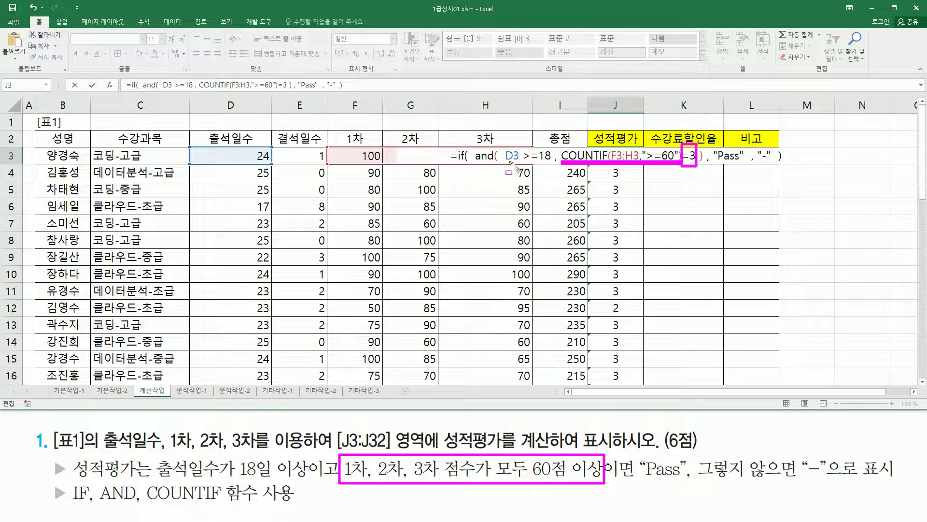
{"action": "mouse_move", "coordinate": [506, 163]}
{"action": "left_mouse_down"}
{"action": "mouse_move", "coordinate": [550, 163]}
{"action": "mouse_move", "coordinate": [550, 147]}
{"action": "left_mouse_up"}
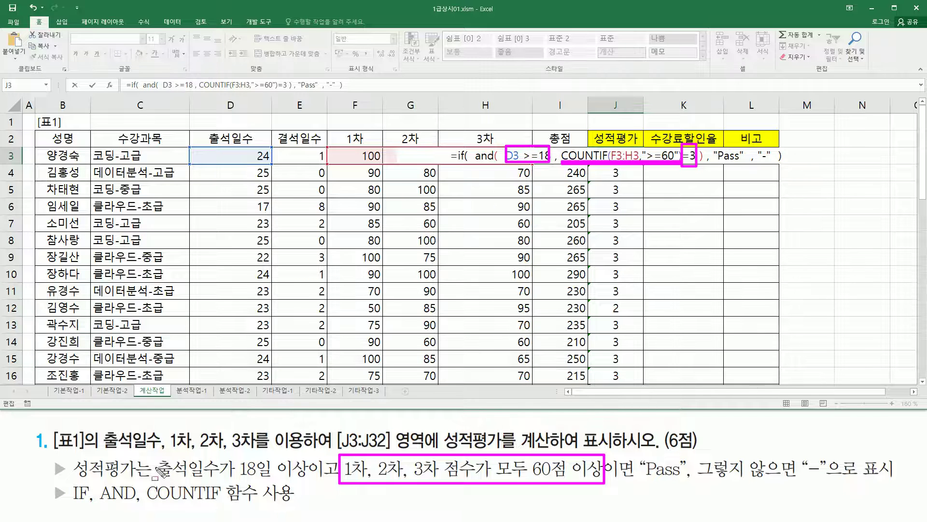
{"action": "mouse_move", "coordinate": [154, 457]}
{"action": "left_mouse_down"}
{"action": "mouse_move", "coordinate": [222, 482]}
{"action": "mouse_move", "coordinate": [272, 482]}
{"action": "left_mouse_up"}
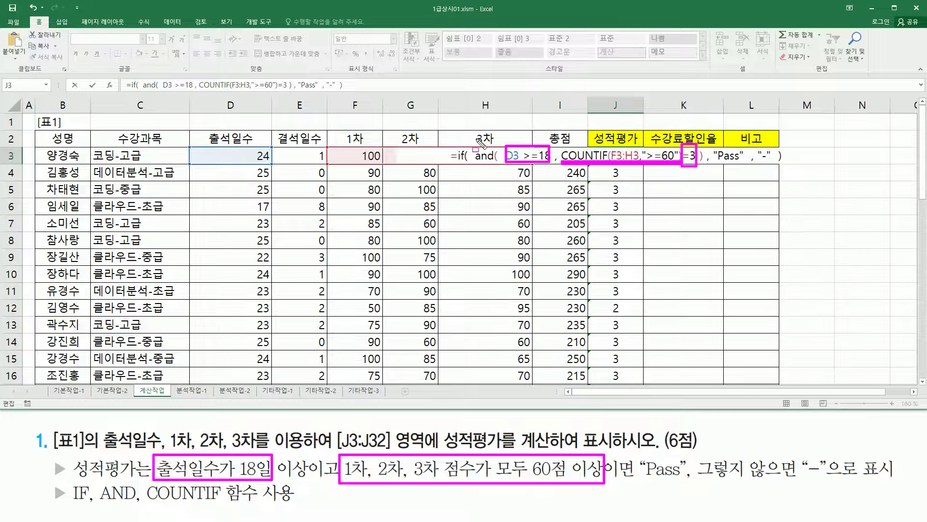
{"action": "mouse_move", "coordinate": [477, 139]}
{"action": "left_mouse_down"}
{"action": "mouse_move", "coordinate": [572, 167]}
{"action": "mouse_move", "coordinate": [712, 181]}
{"action": "mouse_move", "coordinate": [703, 173]}
{"action": "left_mouse_up"}
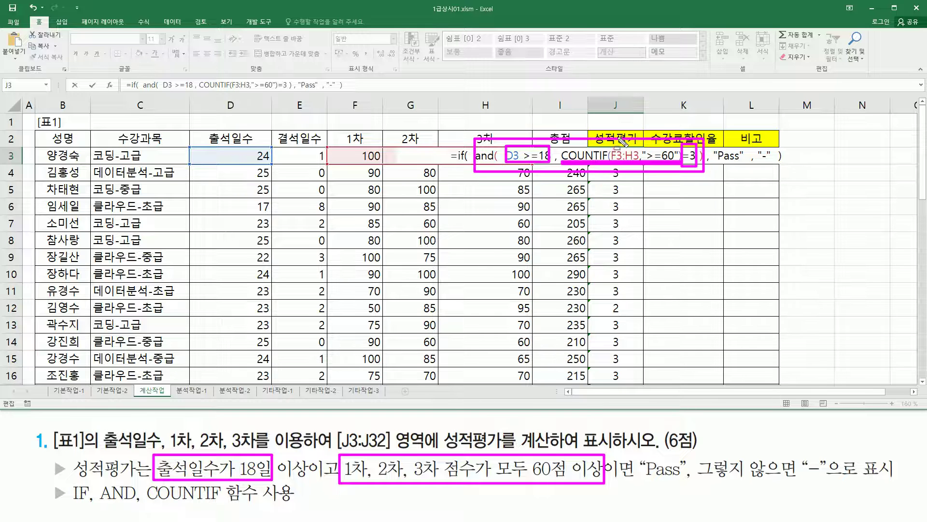
{"action": "left_click_drag", "start_coordinate": [717, 162], "coordinate": [771, 164]}
{"action": "key", "text": "Escape"}
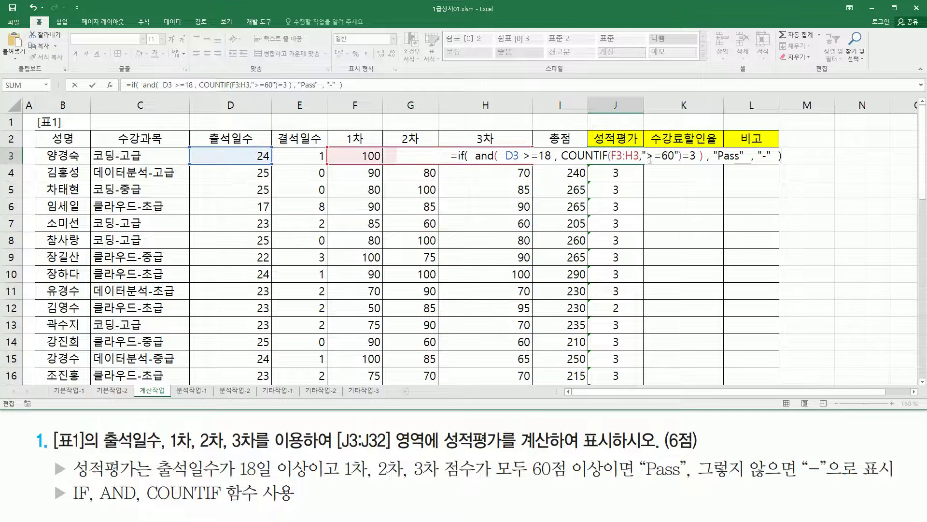
Step: Commit the IF formula in J3 and fill it down the 성적평가 column to J32
{"action": "key", "text": "Return"}
{"action": "left_click", "coordinate": [623, 158]}
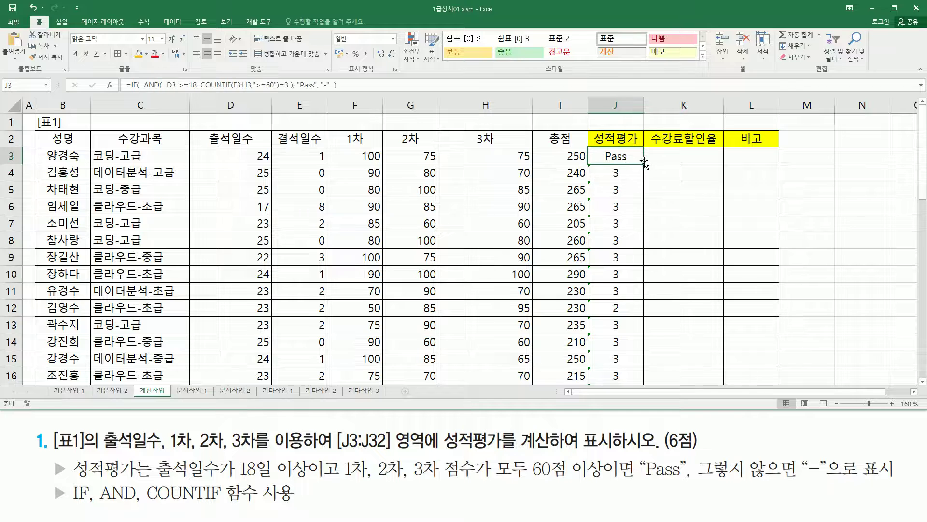
{"action": "mouse_move", "coordinate": [645, 166]}
{"action": "left_mouse_down"}
{"action": "mouse_move", "coordinate": [656, 278]}
{"action": "mouse_move", "coordinate": [651, 449]}
{"action": "mouse_move", "coordinate": [636, 344]}
{"action": "mouse_move", "coordinate": [637, 365]}
{"action": "mouse_move", "coordinate": [610, 362]}
{"action": "mouse_move", "coordinate": [636, 369]}
{"action": "left_mouse_up"}
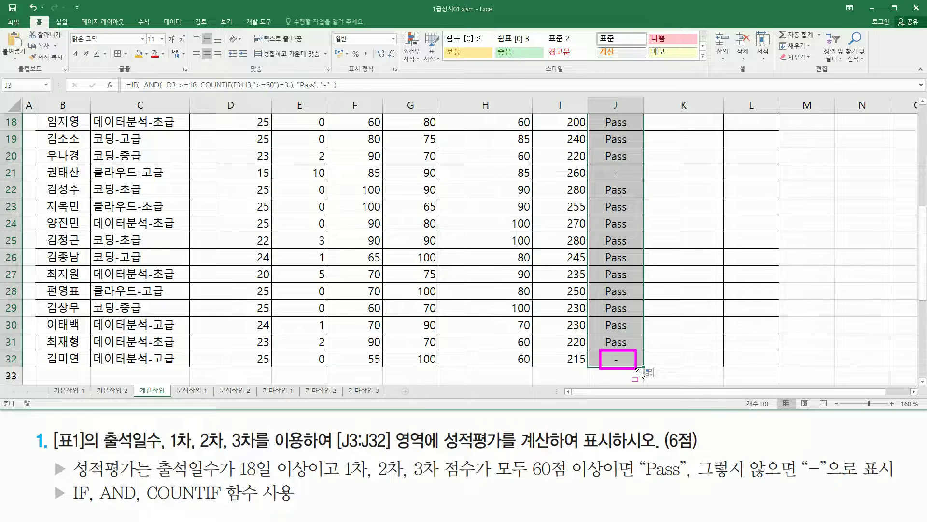
Step: Check the 성적평가 results in rows 32 and 21 against their attendance days and 1차–3차 scores
{"action": "left_click_drag", "start_coordinate": [247, 351], "coordinate": [272, 367]}
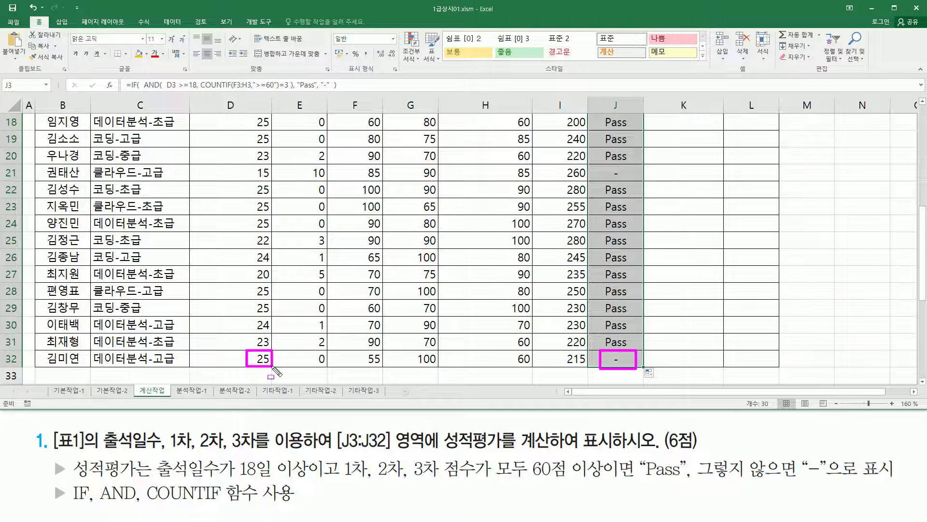
{"action": "left_click_drag", "start_coordinate": [352, 350], "coordinate": [536, 373]}
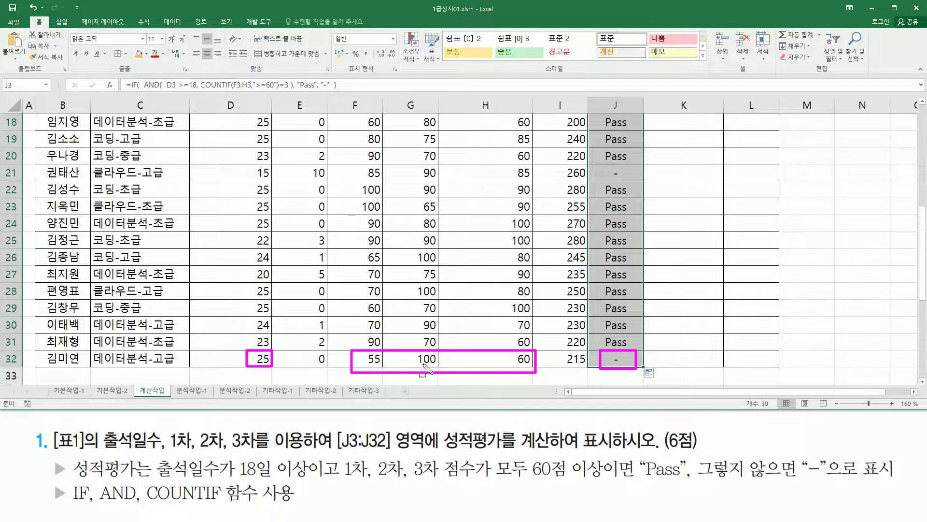
{"action": "left_click_drag", "start_coordinate": [364, 362], "coordinate": [374, 363]}
{"action": "left_click_drag", "start_coordinate": [608, 164], "coordinate": [626, 181]}
{"action": "left_click_drag", "start_coordinate": [251, 166], "coordinate": [275, 182]}
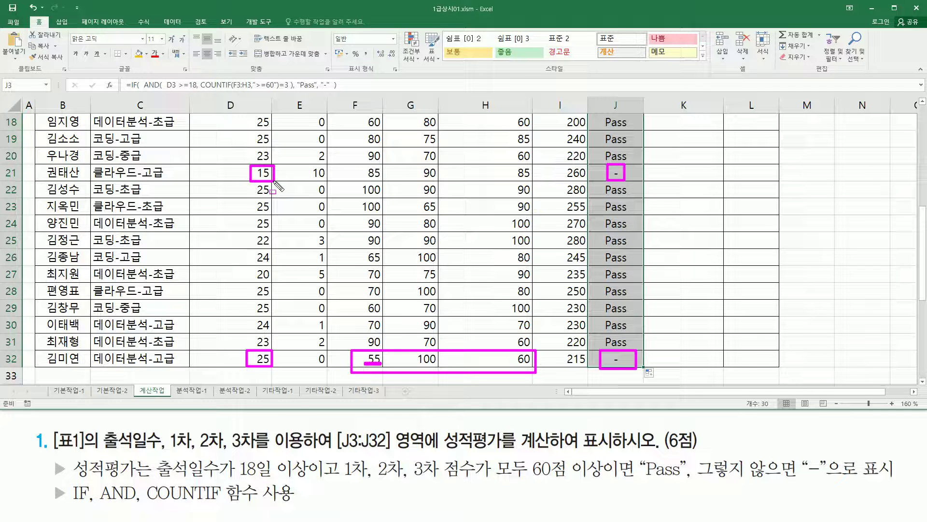
{"action": "mouse_move", "coordinate": [370, 163]}
{"action": "left_mouse_down"}
{"action": "mouse_move", "coordinate": [371, 179]}
{"action": "mouse_move", "coordinate": [533, 181]}
{"action": "left_mouse_up"}
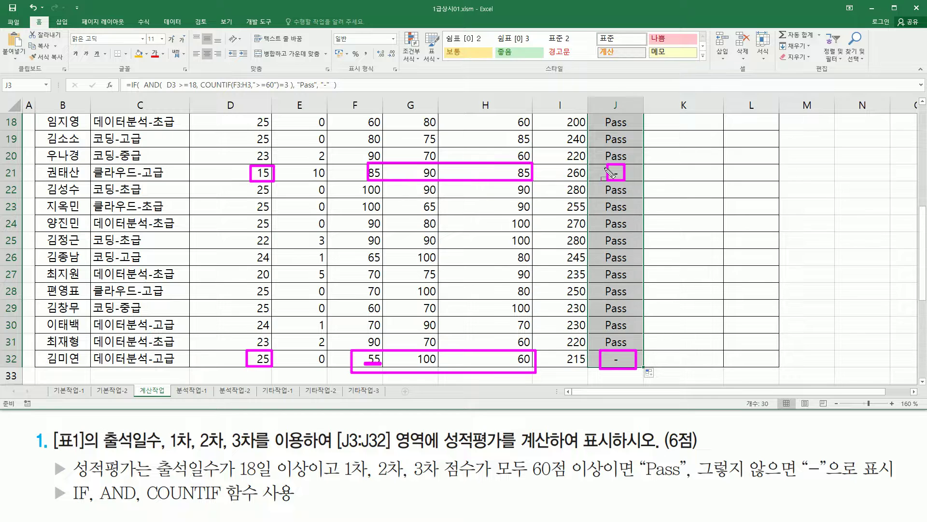
{"action": "key", "text": "Escape"}
{"action": "scroll", "coordinate": [606, 183], "scroll_direction": "up", "scroll_amount": 6}
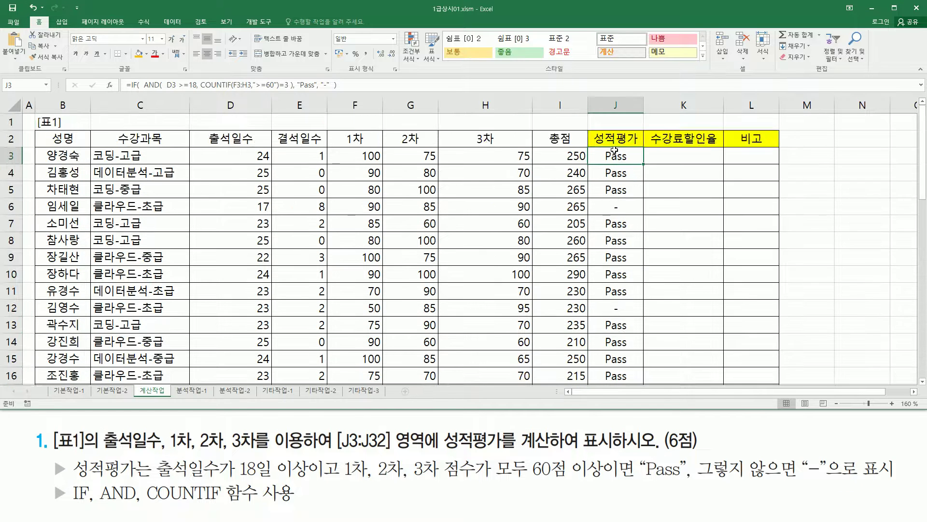
Step: Copy the J3 formula as plain text into cell C1 above the table
{"action": "left_click", "coordinate": [347, 86]}
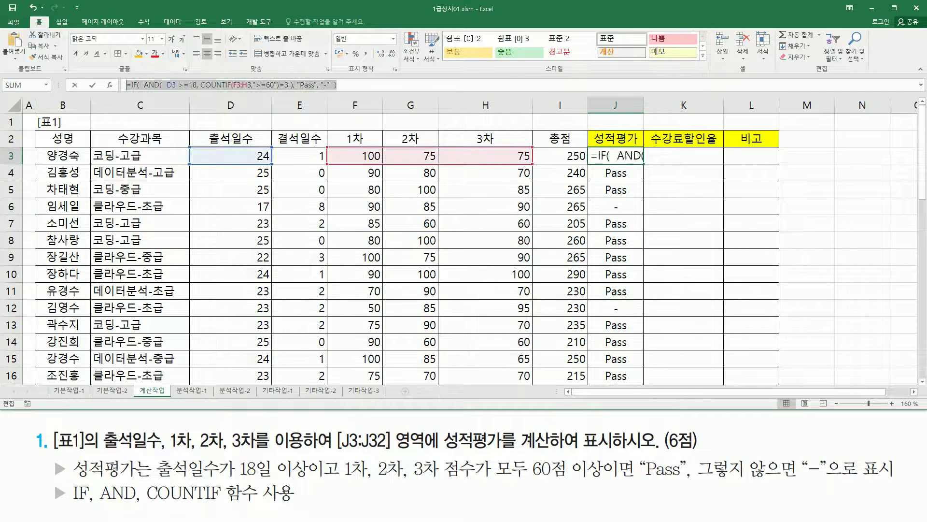
{"action": "key", "text": "Escape"}
{"action": "left_click", "coordinate": [137, 123]}
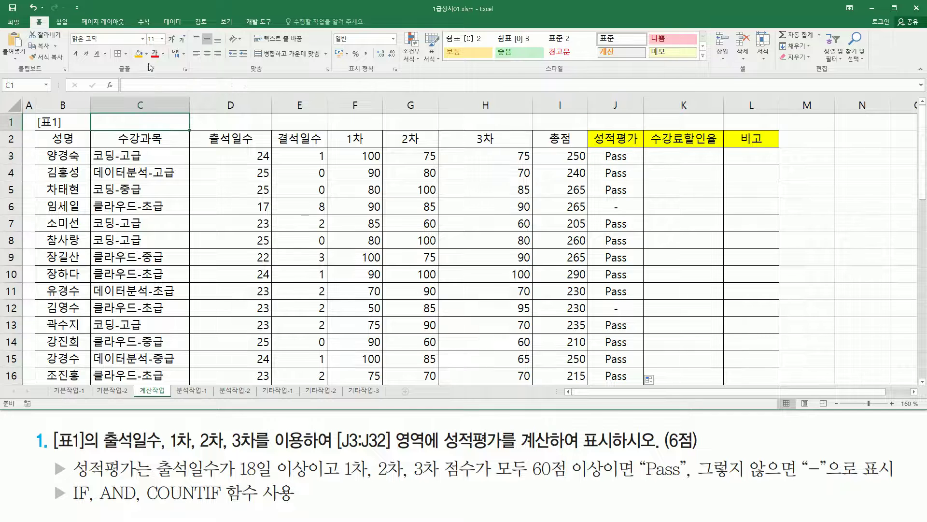
{"action": "type", "text": "=IF( AND( D3 >=18, COUNTIF(F3:H3,\">=60\")=3 ), \"Pass\", \"-\" )"}
{"action": "key", "text": "Return"}
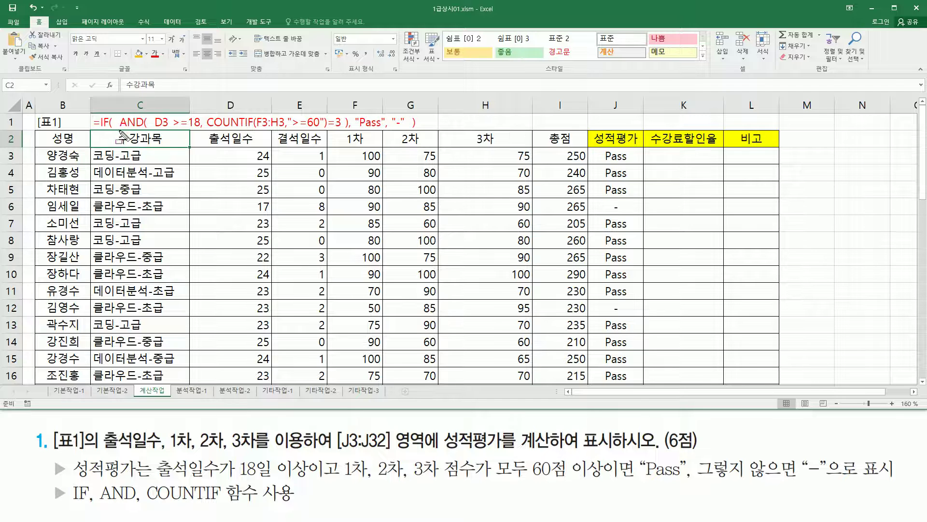
Step: Examine the AND condition, the COUNTIF arguments and the "Pass" and "-" results in the formula text in C1
{"action": "left_click_drag", "start_coordinate": [118, 130], "coordinate": [349, 131]}
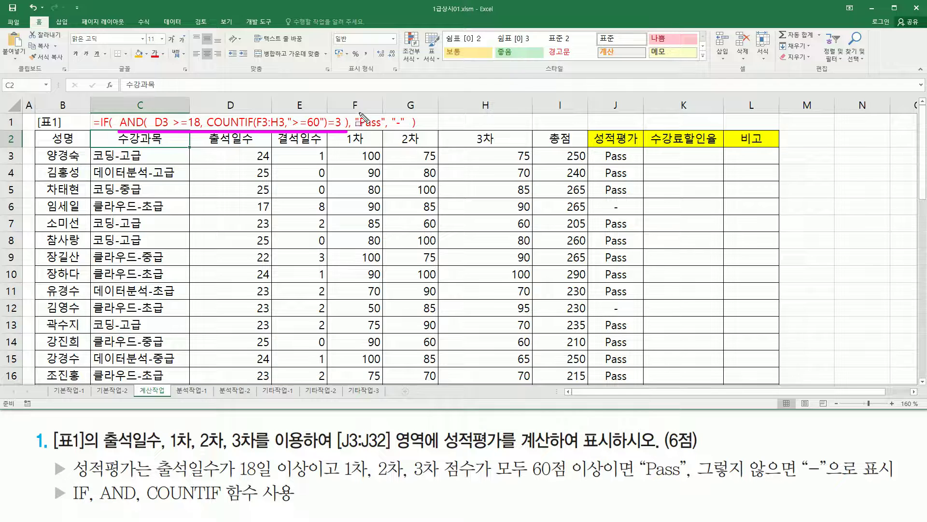
{"action": "mouse_move", "coordinate": [355, 110]}
{"action": "left_mouse_down"}
{"action": "mouse_move", "coordinate": [386, 139]}
{"action": "mouse_move", "coordinate": [397, 124]}
{"action": "mouse_move", "coordinate": [409, 139]}
{"action": "left_mouse_up"}
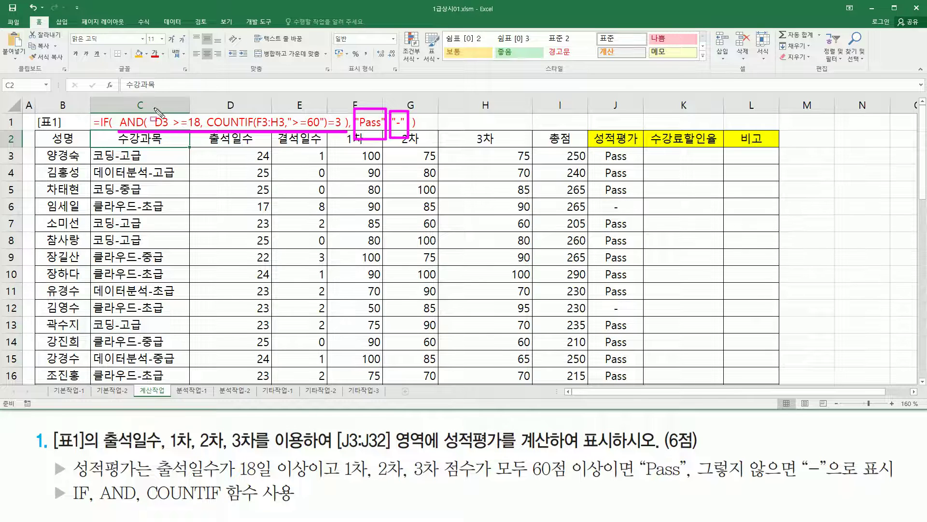
{"action": "mouse_move", "coordinate": [156, 108]}
{"action": "left_mouse_down"}
{"action": "mouse_move", "coordinate": [164, 123]}
{"action": "mouse_move", "coordinate": [198, 132]}
{"action": "mouse_move", "coordinate": [333, 140]}
{"action": "mouse_move", "coordinate": [344, 132]}
{"action": "left_mouse_up"}
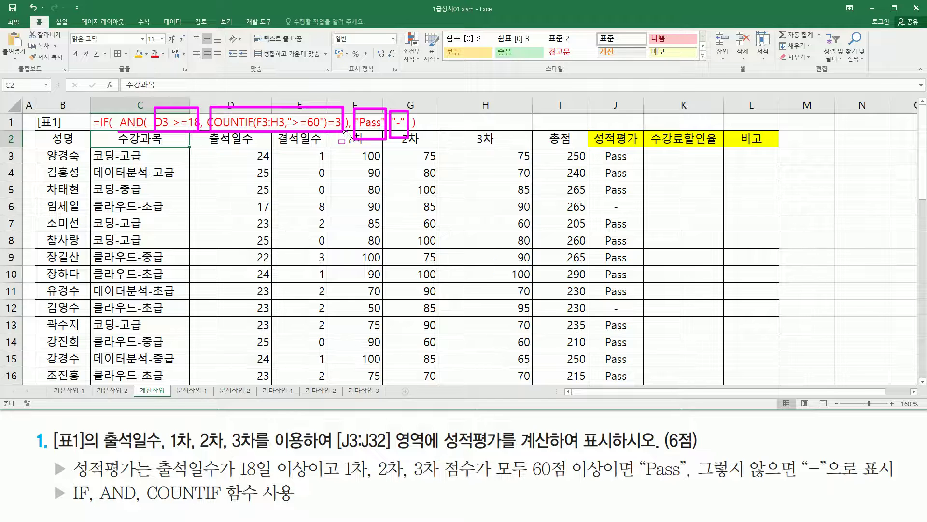
{"action": "left_click_drag", "start_coordinate": [253, 129], "coordinate": [319, 129]}
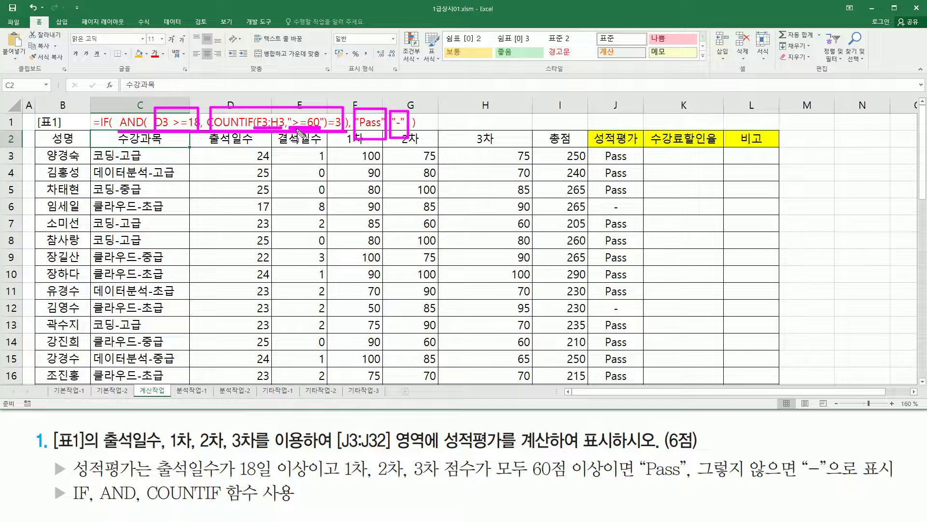
{"action": "mouse_move", "coordinate": [330, 114]}
{"action": "left_mouse_down"}
{"action": "mouse_move", "coordinate": [328, 130]}
{"action": "mouse_move", "coordinate": [345, 129]}
{"action": "left_mouse_up"}
{"action": "key", "text": "Escape"}
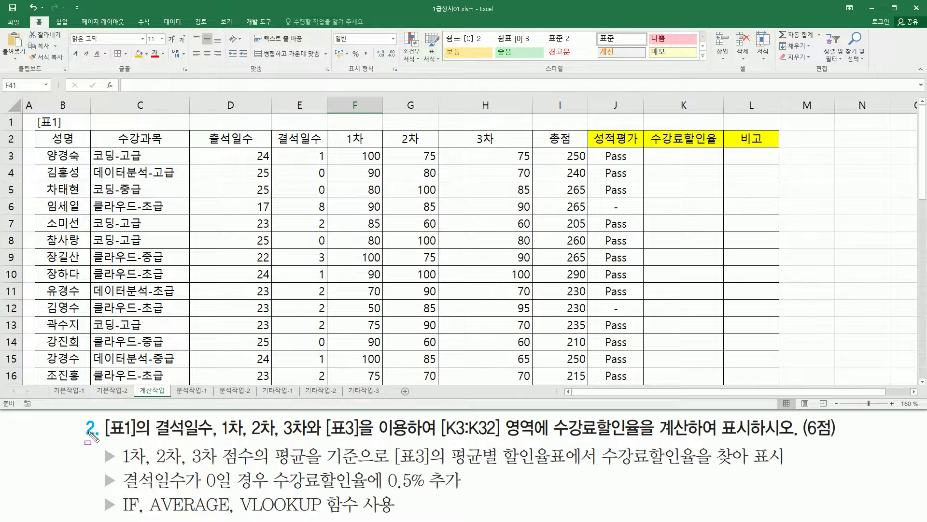
Step: Locate the 결석일수 and 1차–3차 columns of 표1 and the 표3 discount table used by task 2
{"action": "left_click_drag", "start_coordinate": [103, 438], "coordinate": [318, 443]}
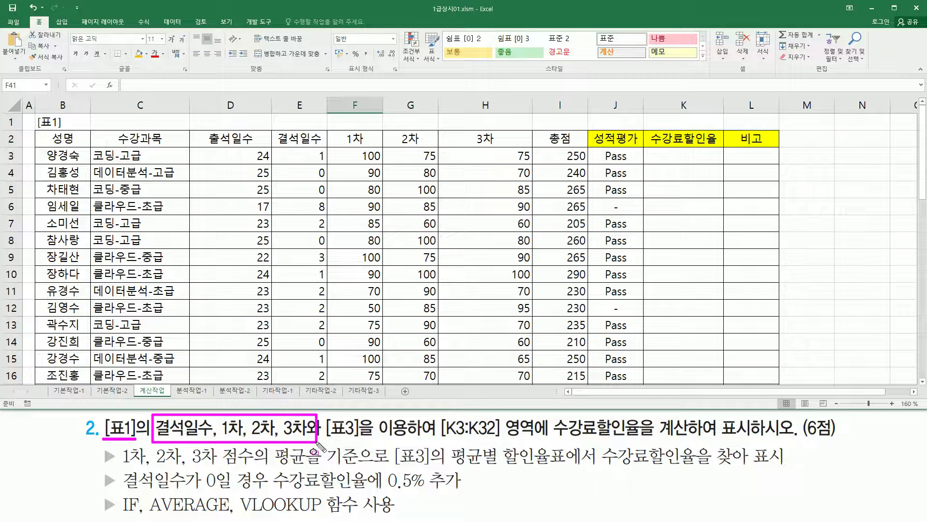
{"action": "mouse_move", "coordinate": [275, 129]}
{"action": "left_mouse_down"}
{"action": "mouse_move", "coordinate": [325, 151]}
{"action": "mouse_move", "coordinate": [526, 145]}
{"action": "left_mouse_up"}
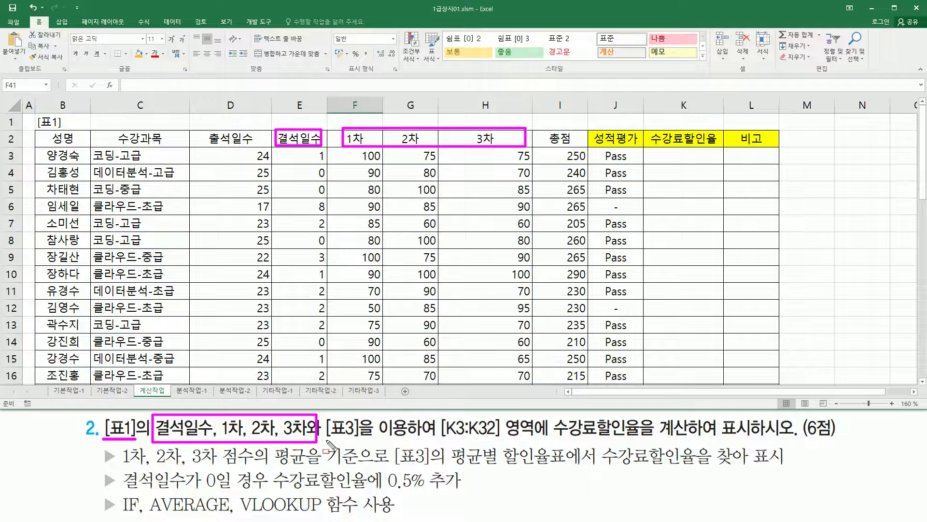
{"action": "left_click_drag", "start_coordinate": [326, 438], "coordinate": [410, 440]}
{"action": "key", "text": "Escape"}
{"action": "scroll", "coordinate": [242, 261], "scroll_direction": "down", "scroll_amount": 13}
{"action": "scroll", "coordinate": [241, 261], "scroll_direction": "up", "scroll_amount": 3}
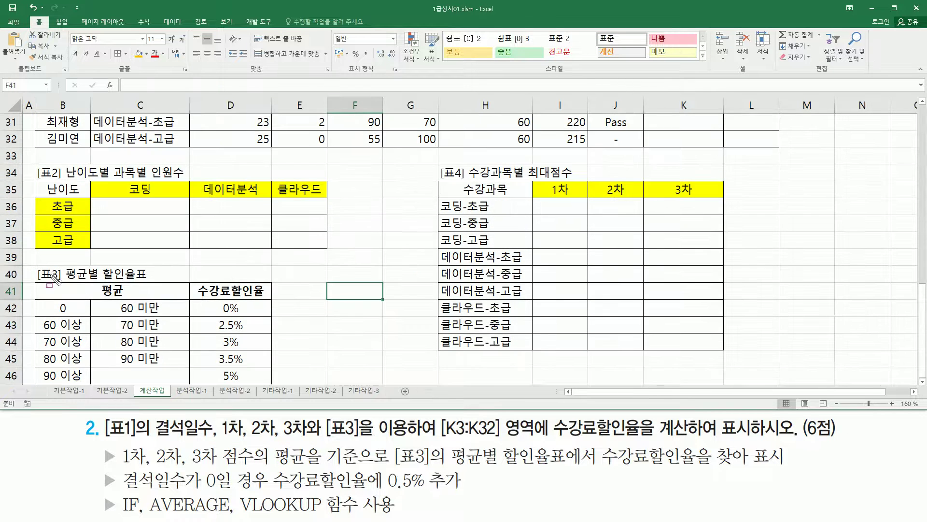
{"action": "mouse_move", "coordinate": [37, 265]}
{"action": "left_mouse_down"}
{"action": "mouse_move", "coordinate": [179, 351]}
{"action": "mouse_move", "coordinate": [270, 385]}
{"action": "left_mouse_up"}
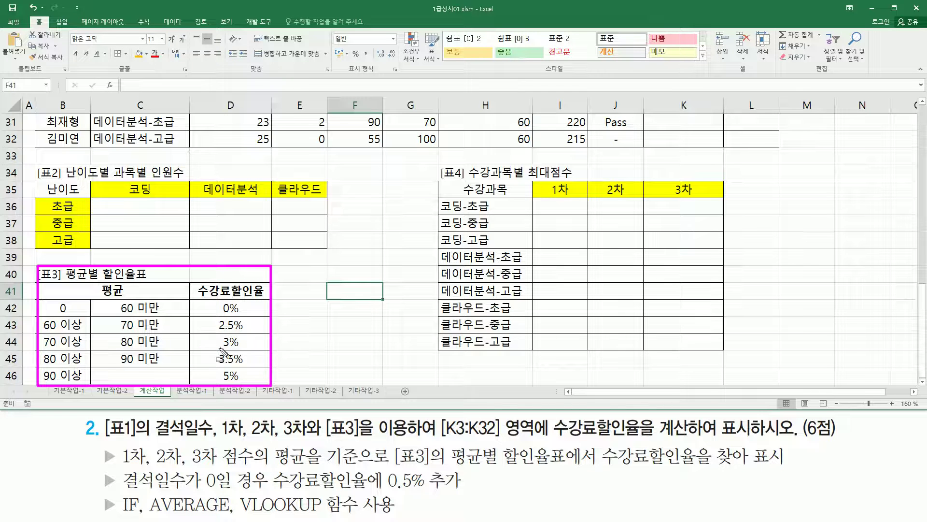
Step: Examine the target range K3:K32 of the 수강료할인율 column named in task 2
{"action": "left_click_drag", "start_coordinate": [439, 440], "coordinate": [504, 441]}
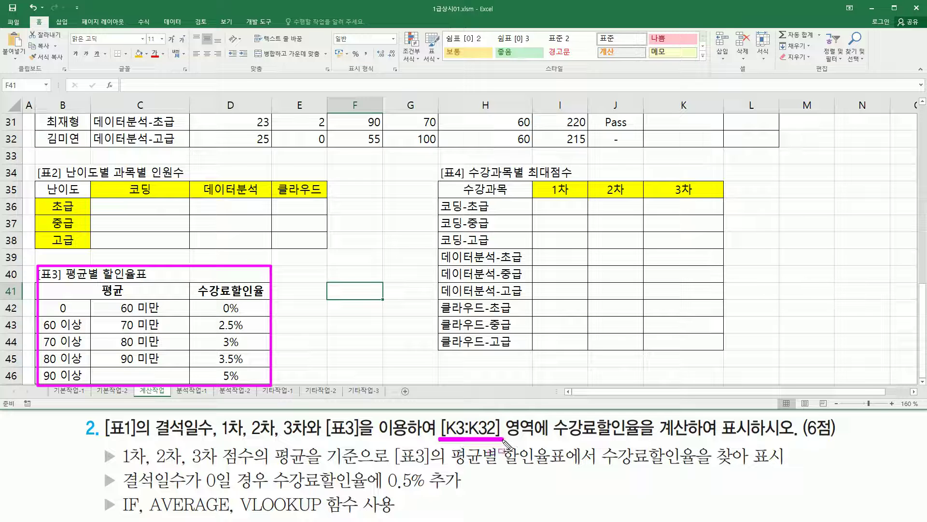
{"action": "left_click_drag", "start_coordinate": [552, 417], "coordinate": [643, 440]}
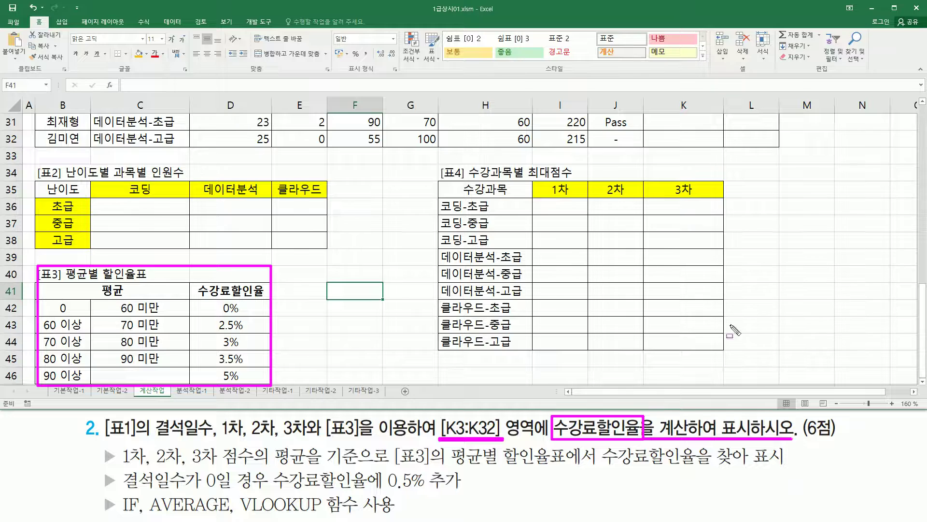
{"action": "key", "text": "Escape"}
{"action": "scroll", "coordinate": [715, 237], "scroll_direction": "up", "scroll_amount": 10}
{"action": "left_click_drag", "start_coordinate": [660, 152], "coordinate": [706, 380]}
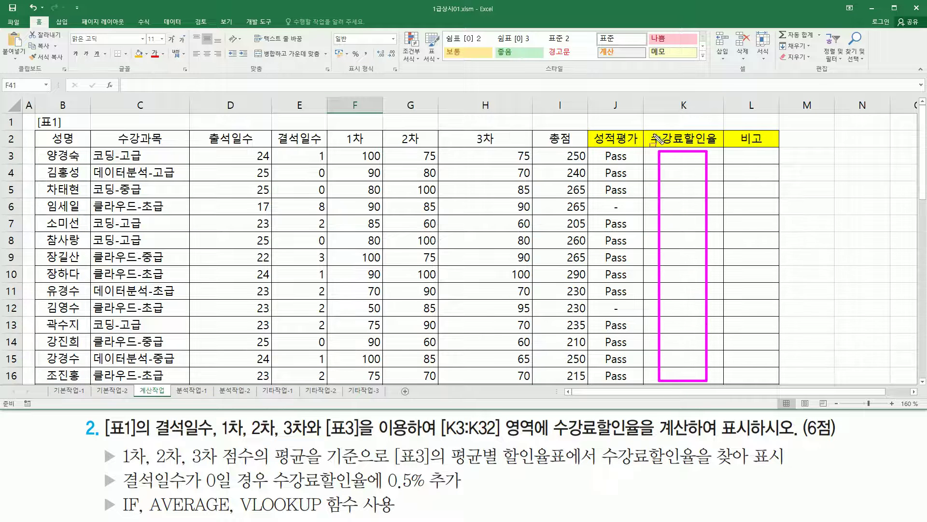
{"action": "mouse_move", "coordinate": [649, 127]}
{"action": "left_mouse_down"}
{"action": "mouse_move", "coordinate": [650, 144]}
{"action": "mouse_move", "coordinate": [718, 149]}
{"action": "mouse_move", "coordinate": [721, 126]}
{"action": "mouse_move", "coordinate": [721, 150]}
{"action": "left_mouse_up"}
{"action": "key", "text": "Escape"}
Step: Compare the average bands and 수강료할인율 values of 표3 with the task's rule based on the 1차–3차 average
{"action": "scroll", "coordinate": [217, 246], "scroll_direction": "down", "scroll_amount": 10}
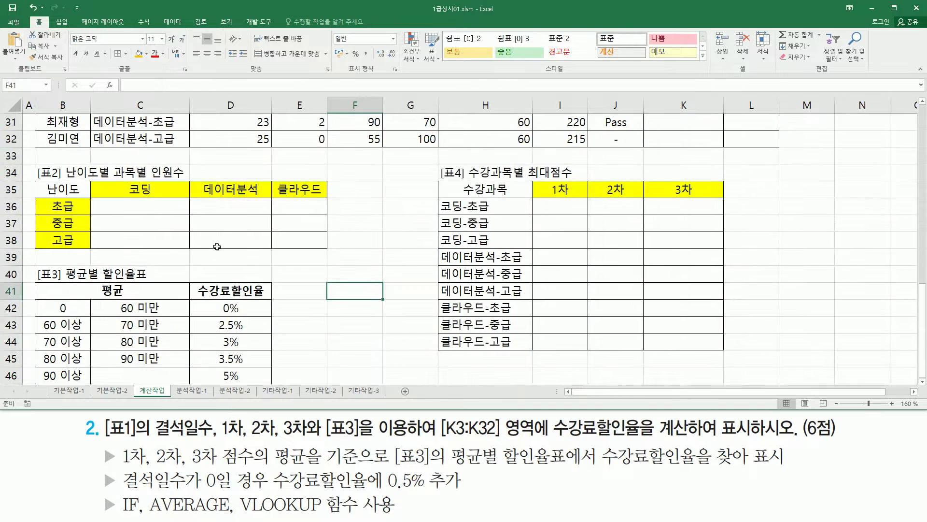
{"action": "left_click", "coordinate": [72, 290]}
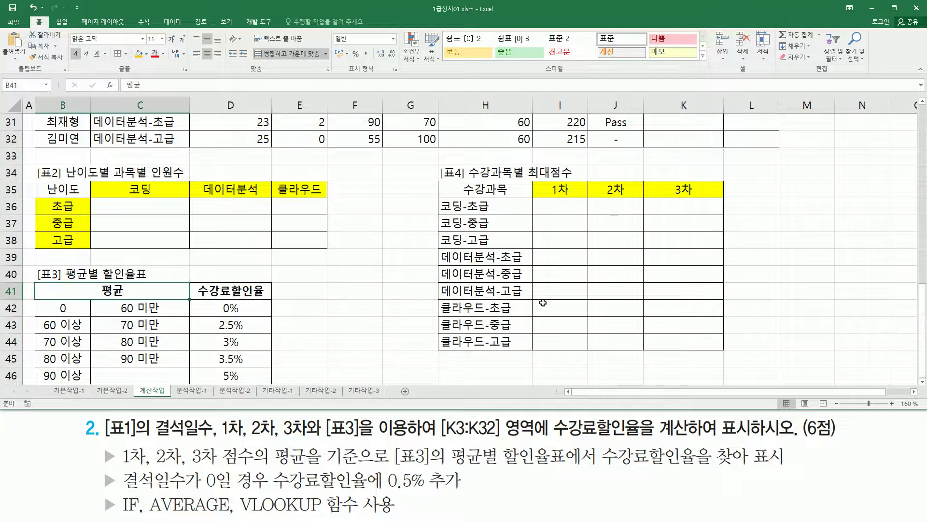
{"action": "left_click", "coordinate": [923, 381]}
{"action": "mouse_move", "coordinate": [32, 263]}
{"action": "left_mouse_down"}
{"action": "mouse_move", "coordinate": [199, 372]}
{"action": "mouse_move", "coordinate": [278, 375]}
{"action": "left_mouse_up"}
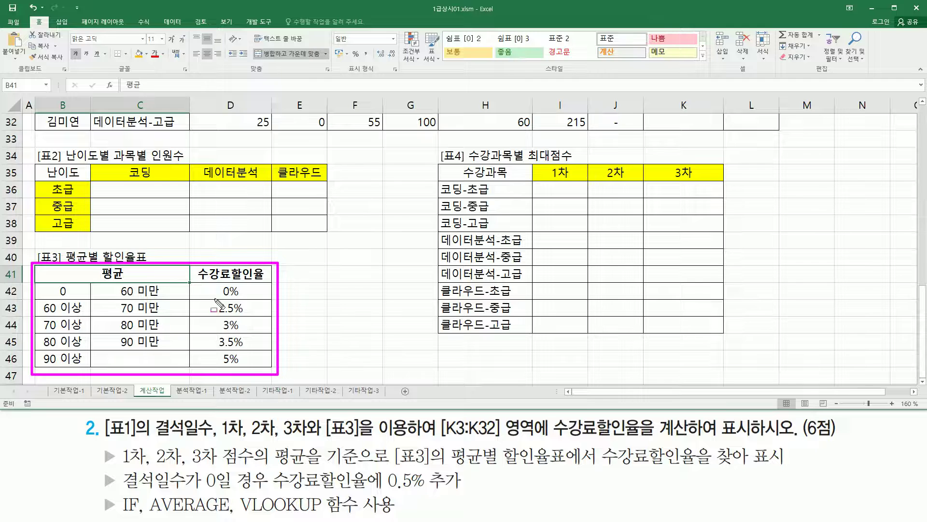
{"action": "left_click_drag", "start_coordinate": [205, 280], "coordinate": [248, 368]}
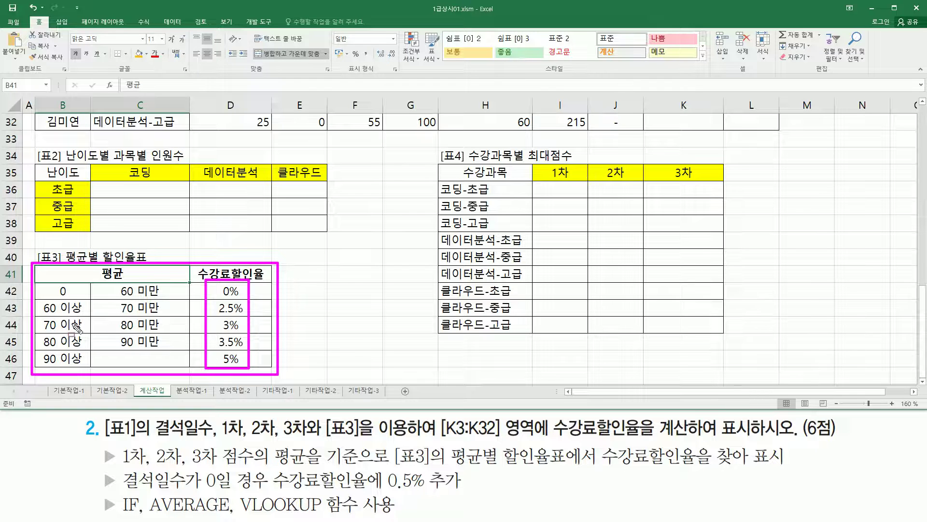
{"action": "left_click_drag", "start_coordinate": [95, 265], "coordinate": [130, 284]}
{"action": "left_click_drag", "start_coordinate": [120, 446], "coordinate": [318, 464]}
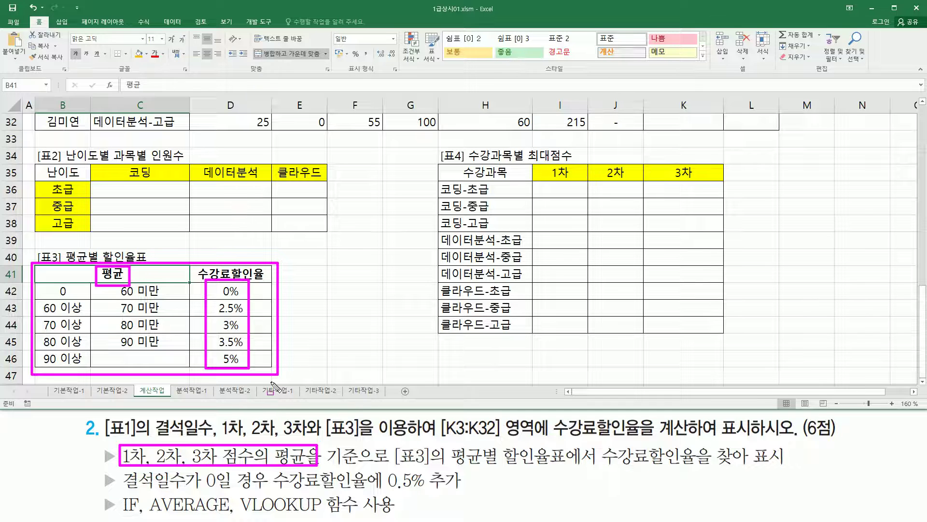
{"action": "mouse_move", "coordinate": [121, 466]}
{"action": "left_mouse_down"}
{"action": "mouse_move", "coordinate": [258, 469]}
{"action": "mouse_move", "coordinate": [257, 439]}
{"action": "left_mouse_up"}
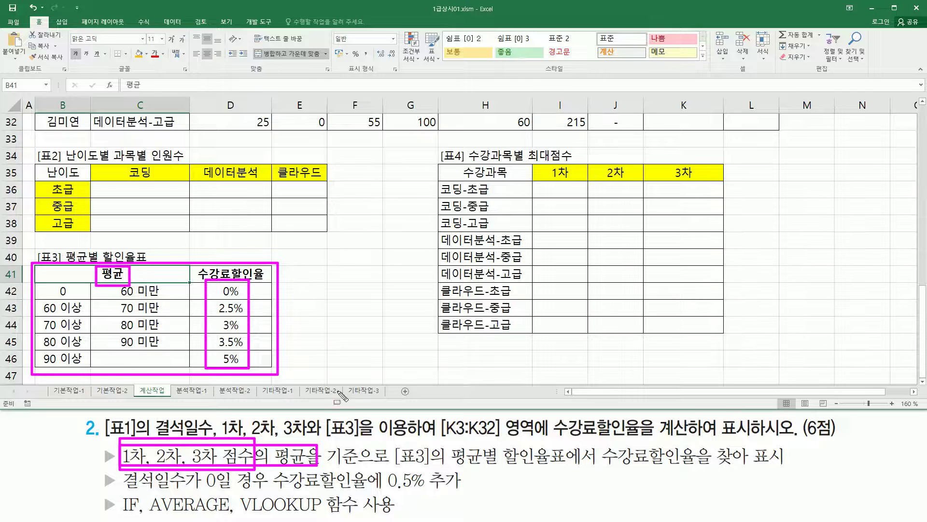
Step: Check the 1차–3차 scores and the 총점 column of 표1 against the required AVERAGE function
{"action": "key", "text": "Escape"}
{"action": "scroll", "coordinate": [428, 164], "scroll_direction": "up", "scroll_amount": 10}
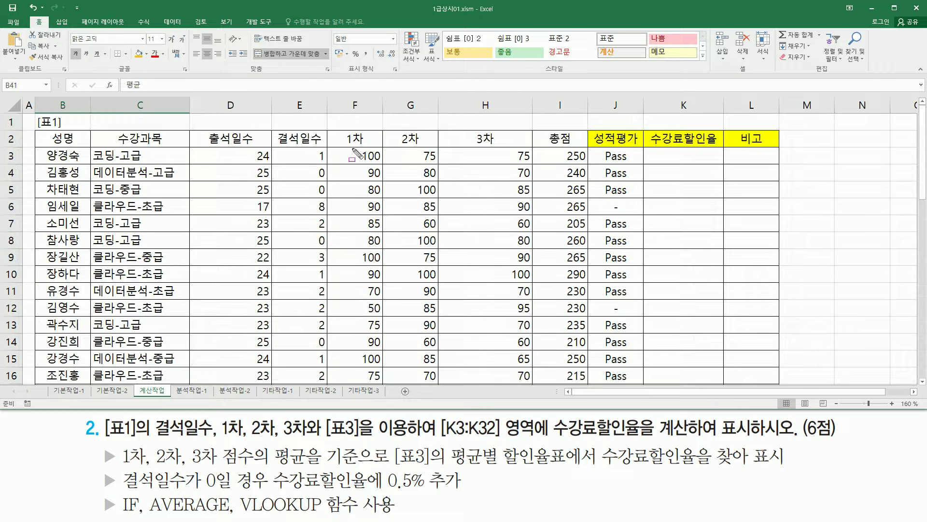
{"action": "mouse_move", "coordinate": [352, 146]}
{"action": "left_mouse_down"}
{"action": "mouse_move", "coordinate": [534, 184]}
{"action": "mouse_move", "coordinate": [533, 164]}
{"action": "left_mouse_up"}
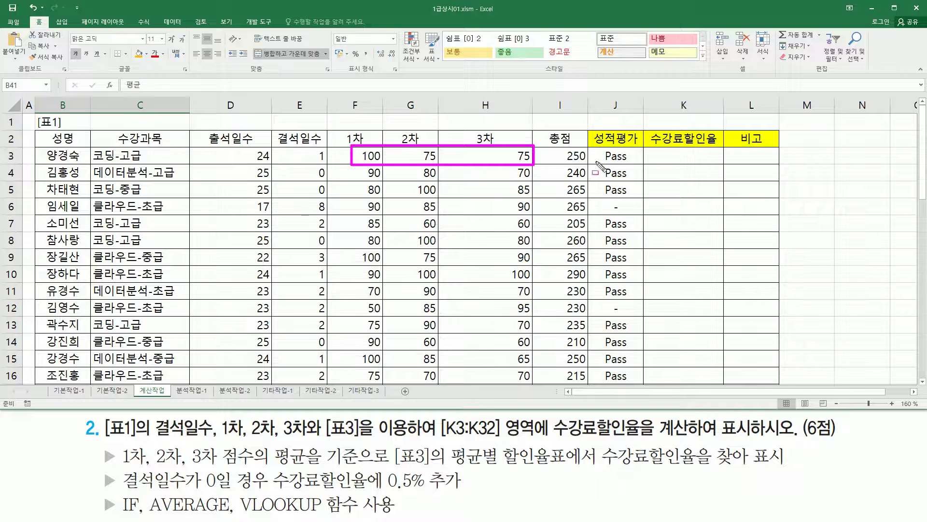
{"action": "left_click_drag", "start_coordinate": [548, 133], "coordinate": [589, 166]}
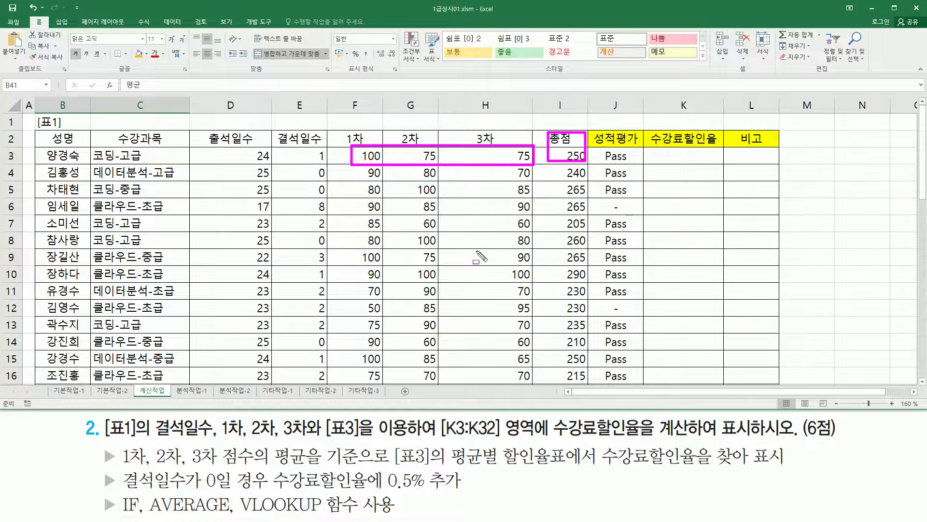
{"action": "left_click_drag", "start_coordinate": [151, 493], "coordinate": [230, 517]}
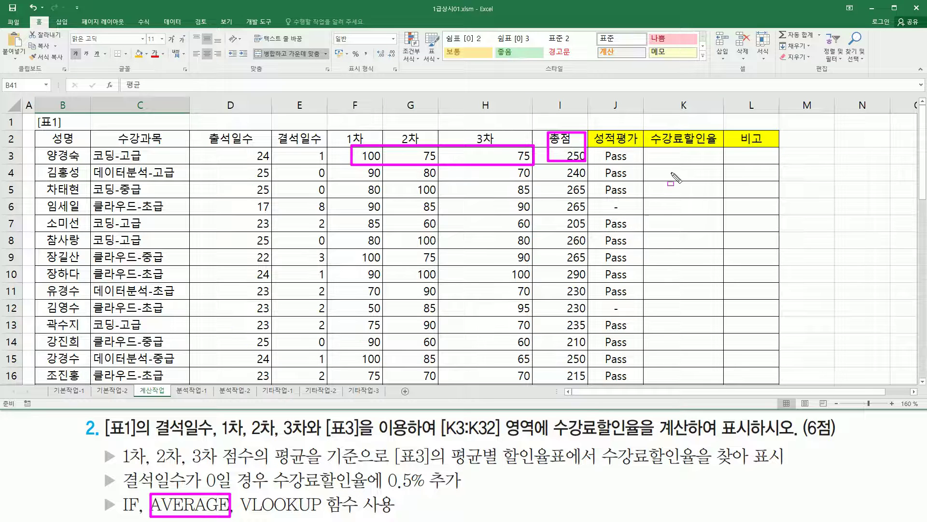
{"action": "key", "text": "Escape"}
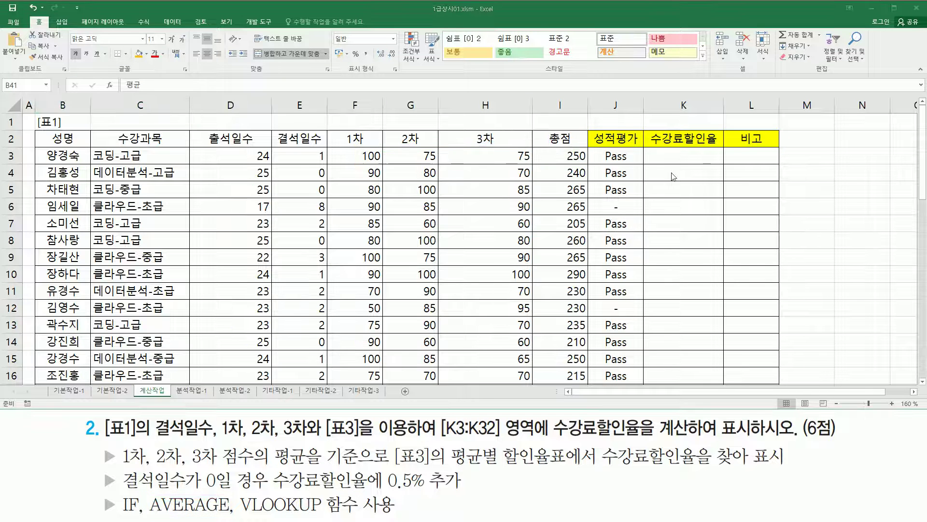
Step: Enter the formula =AVERAGE(F3:H3) in K3 to average the 1차, 2차 and 3차 scores
{"action": "left_click", "coordinate": [673, 156]}
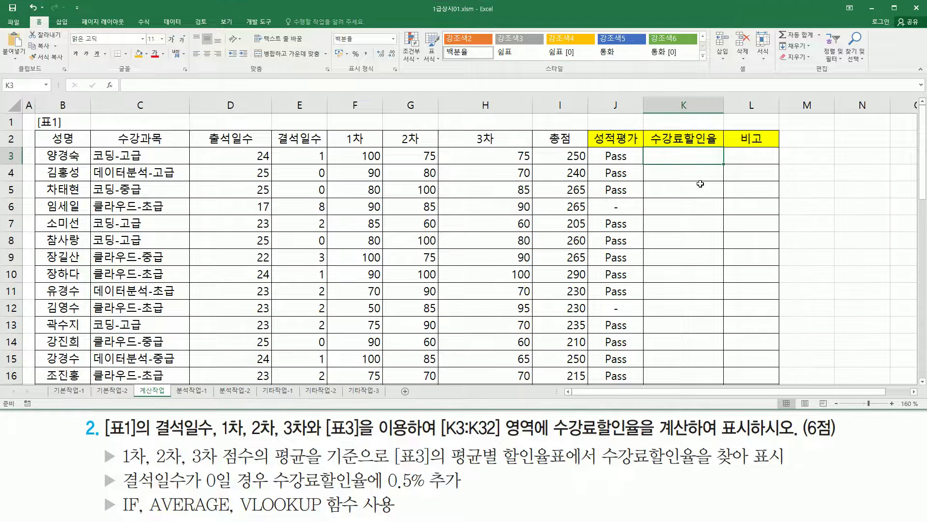
{"action": "type", "text": "="}
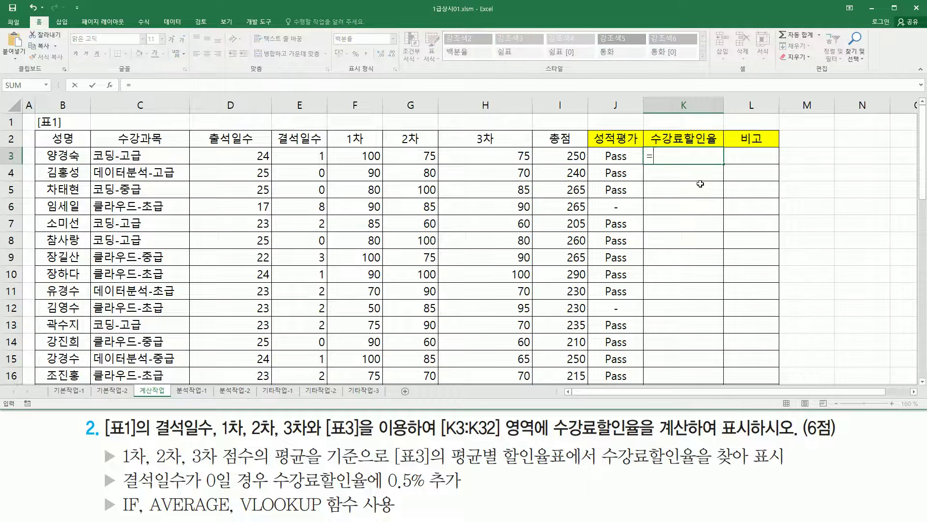
{"action": "type", "text": "avera"}
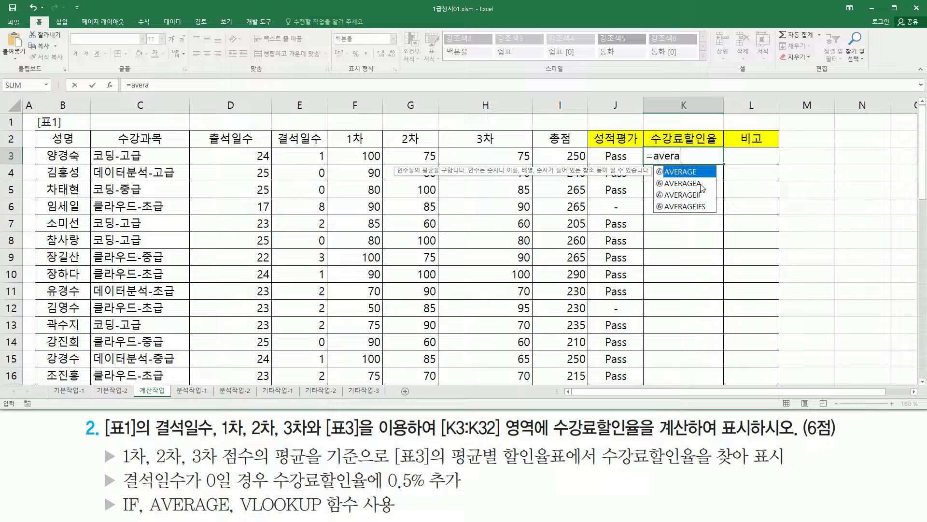
{"action": "type", "text": "ge("}
{"action": "key", "text": "Left"}
{"action": "key", "text": "Left"}
{"action": "key", "text": "Left"}
{"action": "key", "text": "shift+Left"}
{"action": "key", "text": "shift+Left"}
{"action": "type", "text": ")"}
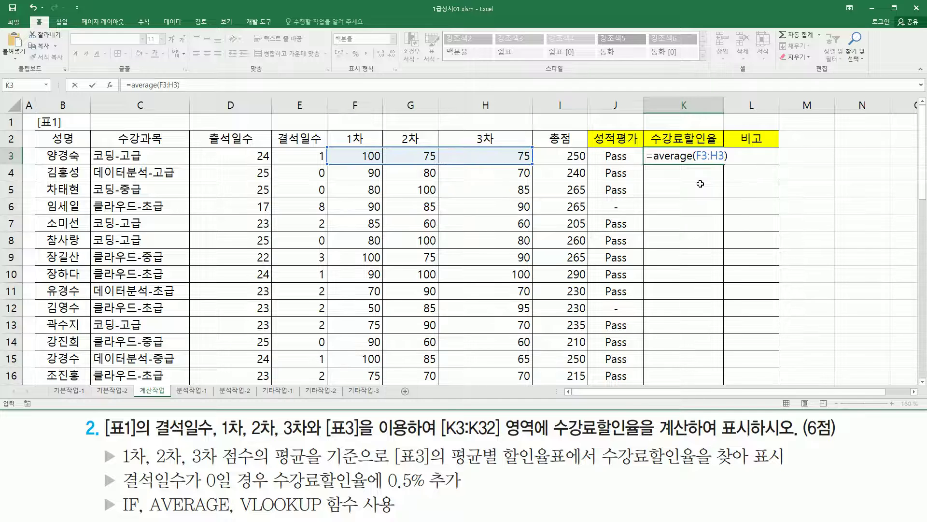
{"action": "key", "text": "Return"}
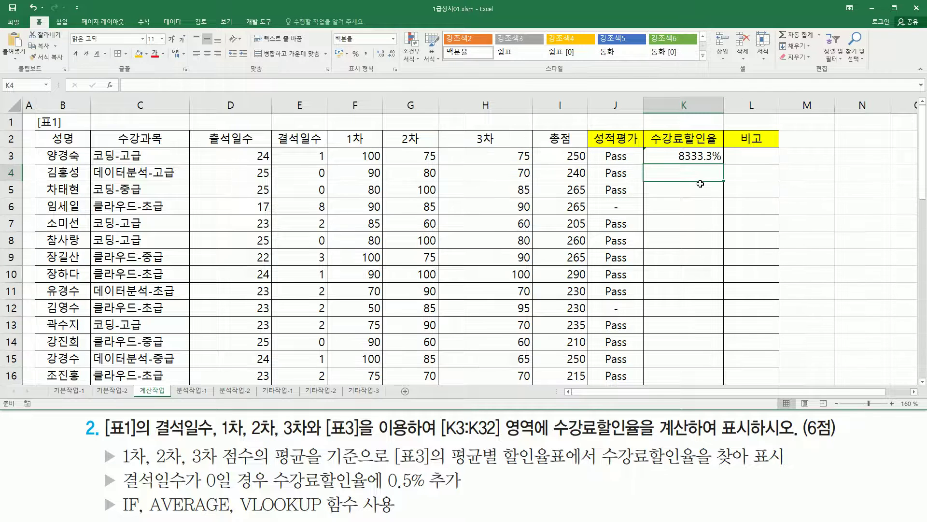
Step: Check the number format of K3 and fill its AVERAGE formula down the 수강료할인율 column to K32
{"action": "left_click", "coordinate": [698, 156]}
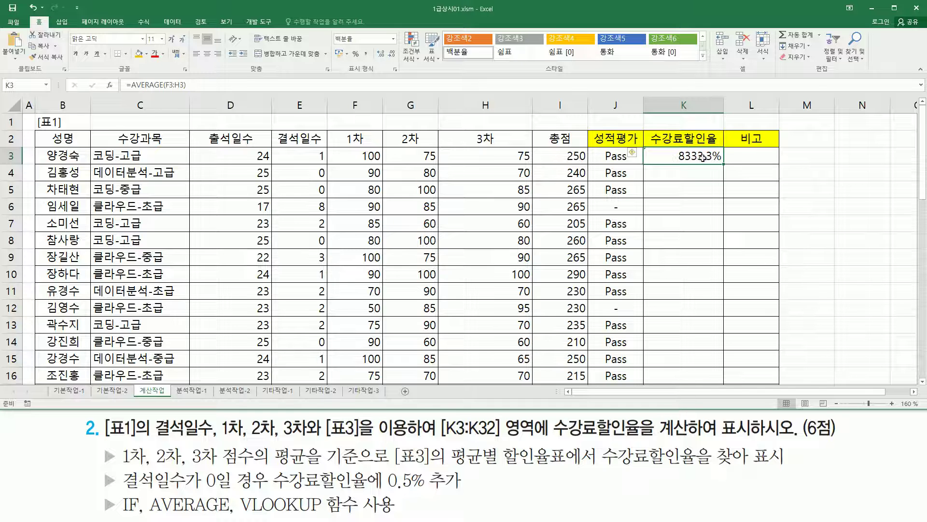
{"action": "key", "text": "ctrl+1"}
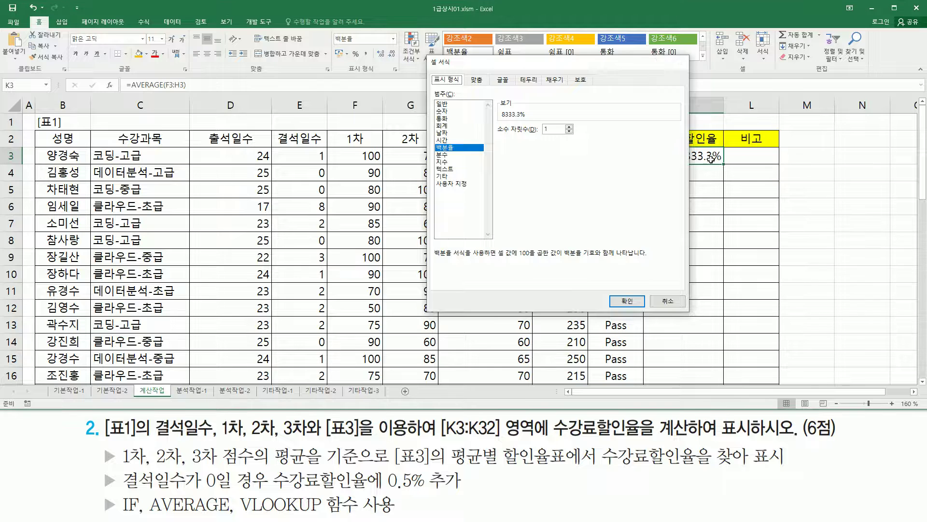
{"action": "key", "text": "Escape"}
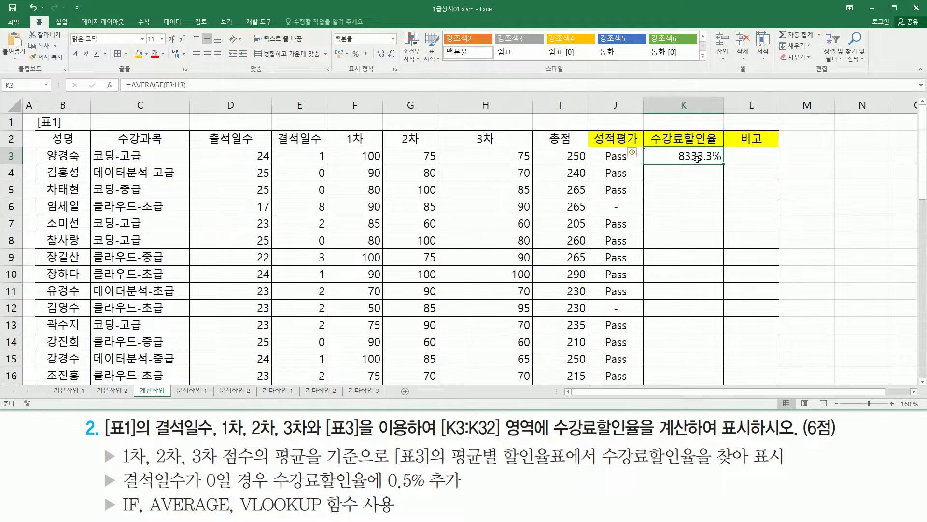
{"action": "double_click", "coordinate": [723, 163]}
{"action": "scroll", "coordinate": [700, 215], "scroll_direction": "down", "scroll_amount": 10}
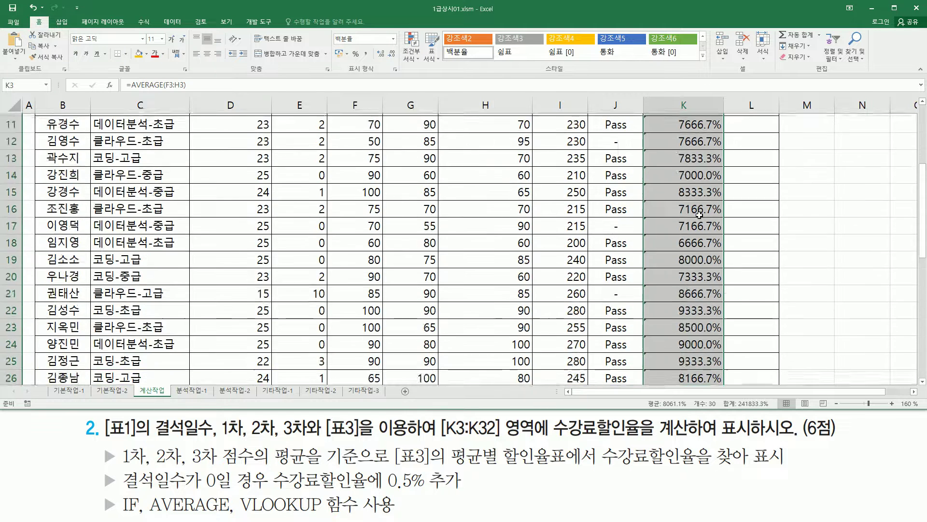
Step: Set the number format of the 수강료할인율 cells K3:K32 to General (일반)
{"action": "scroll", "coordinate": [700, 214], "scroll_direction": "up", "scroll_amount": 10}
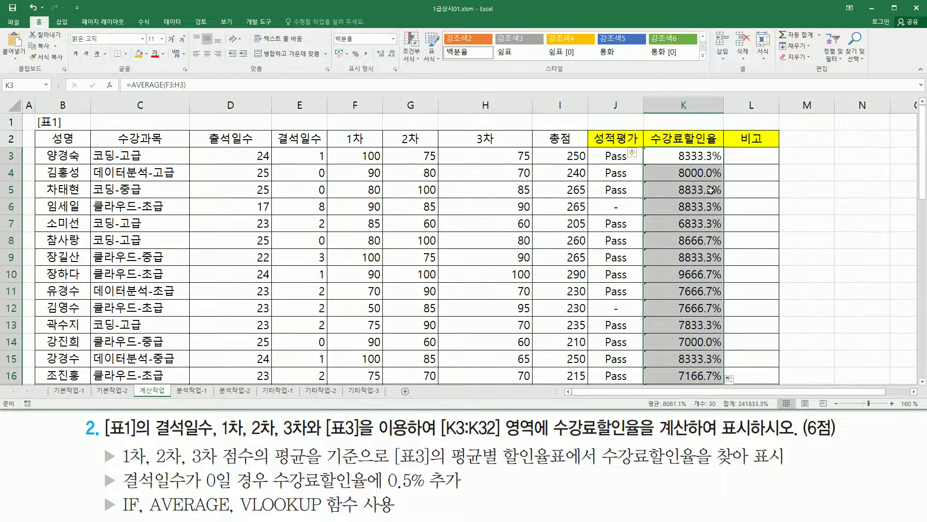
{"action": "key", "text": "ctrl+1"}
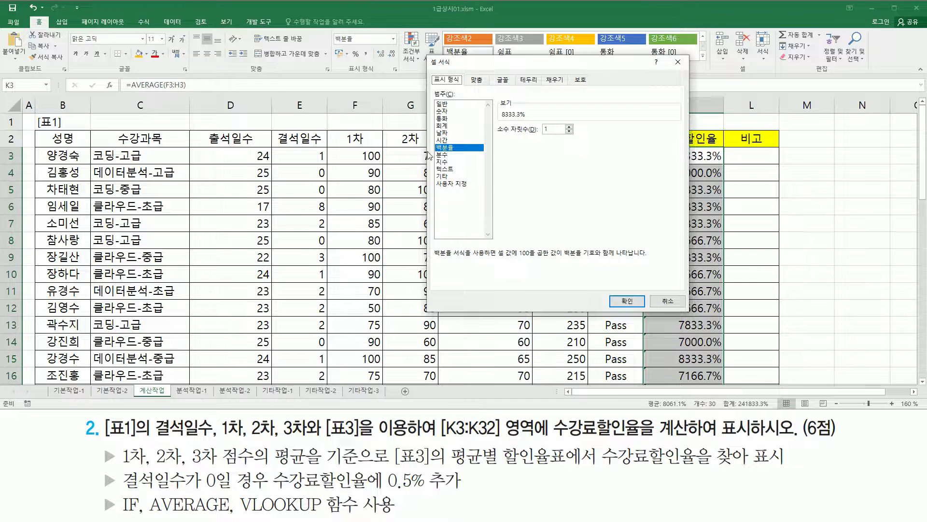
{"action": "left_click_drag", "start_coordinate": [623, 62], "coordinate": [534, 108]}
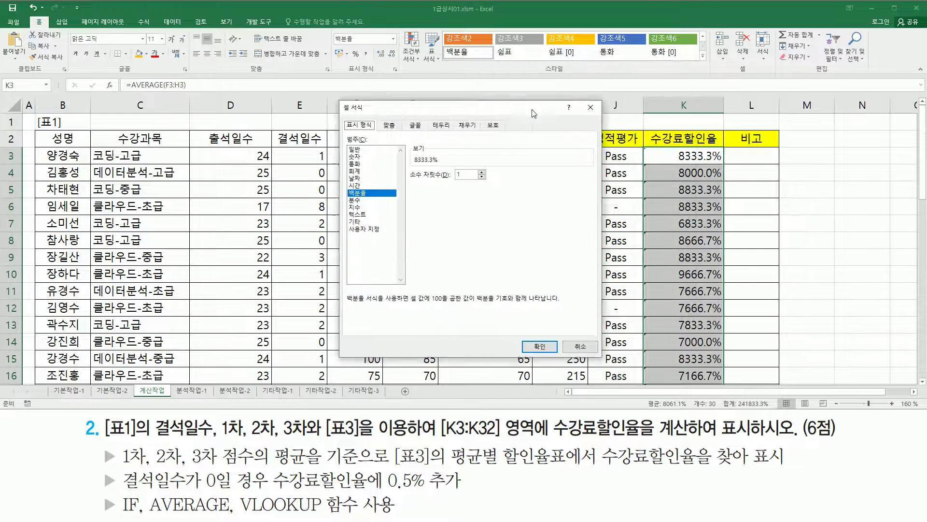
{"action": "left_click", "coordinate": [355, 151]}
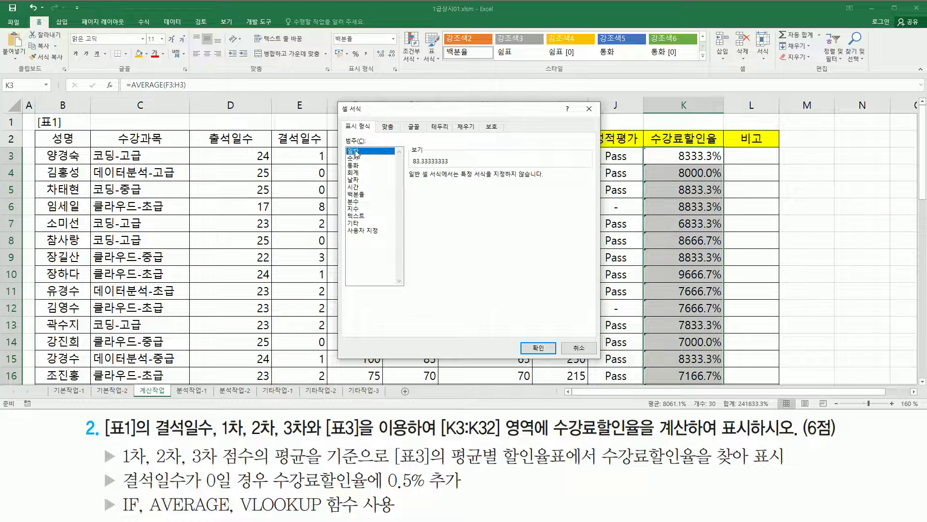
{"action": "left_click", "coordinate": [539, 348]}
{"action": "left_click", "coordinate": [684, 167]}
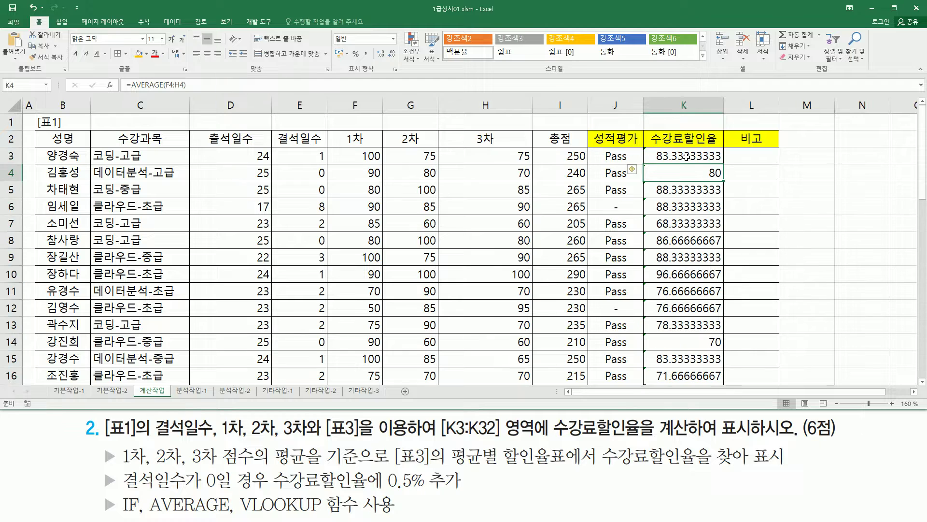
Step: Match the averages in K31 and K32 to their average band and 수강료할인율 in 표3
{"action": "scroll", "coordinate": [682, 242], "scroll_direction": "down", "scroll_amount": 10}
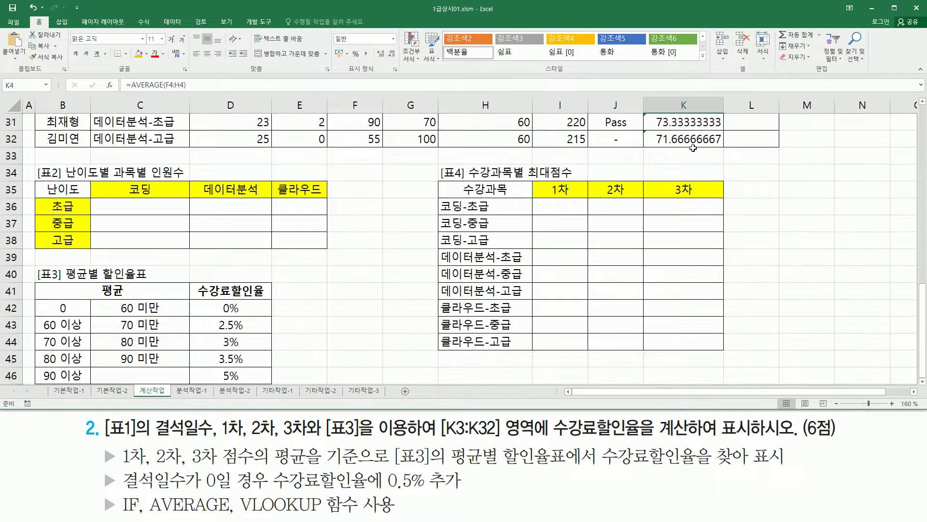
{"action": "key", "text": "ctrl+2"}
{"action": "left_click_drag", "start_coordinate": [653, 128], "coordinate": [723, 148]}
{"action": "left_click_drag", "start_coordinate": [654, 145], "coordinate": [714, 147]}
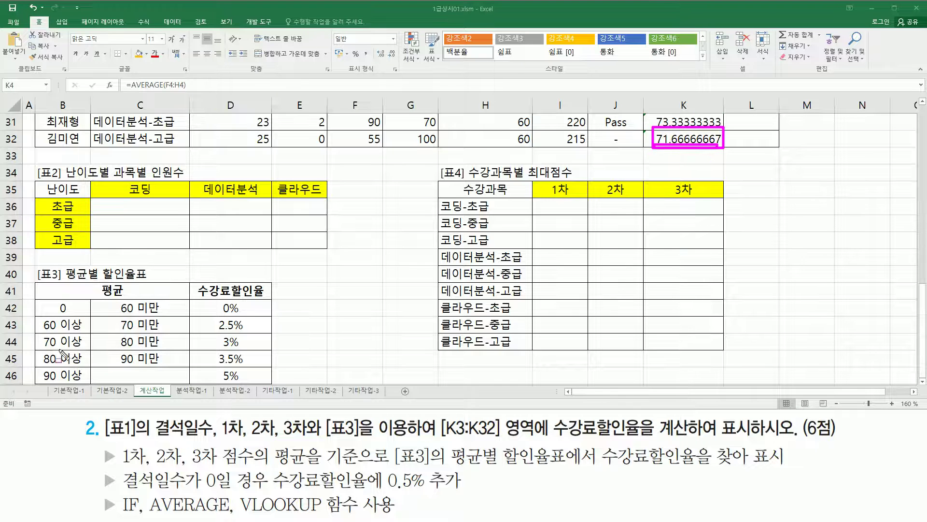
{"action": "left_click_drag", "start_coordinate": [39, 333], "coordinate": [171, 348]}
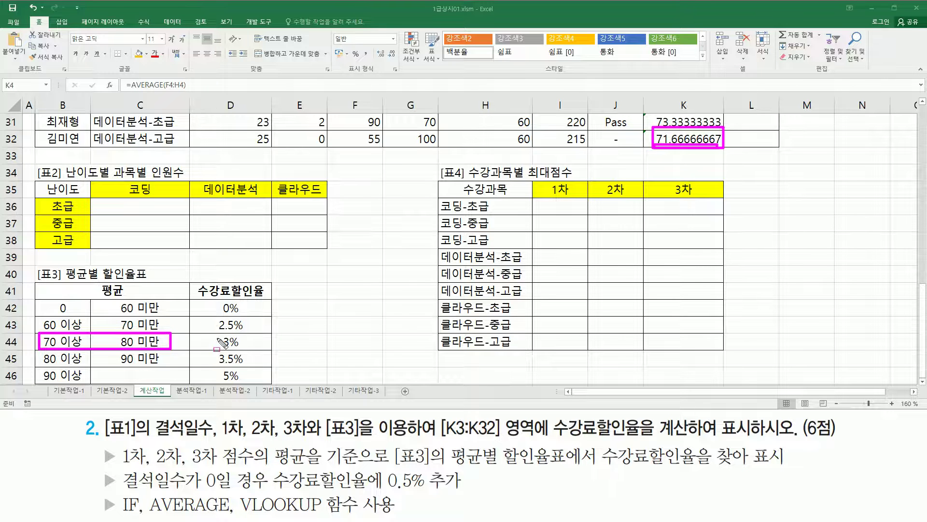
{"action": "left_click_drag", "start_coordinate": [219, 336], "coordinate": [250, 348]}
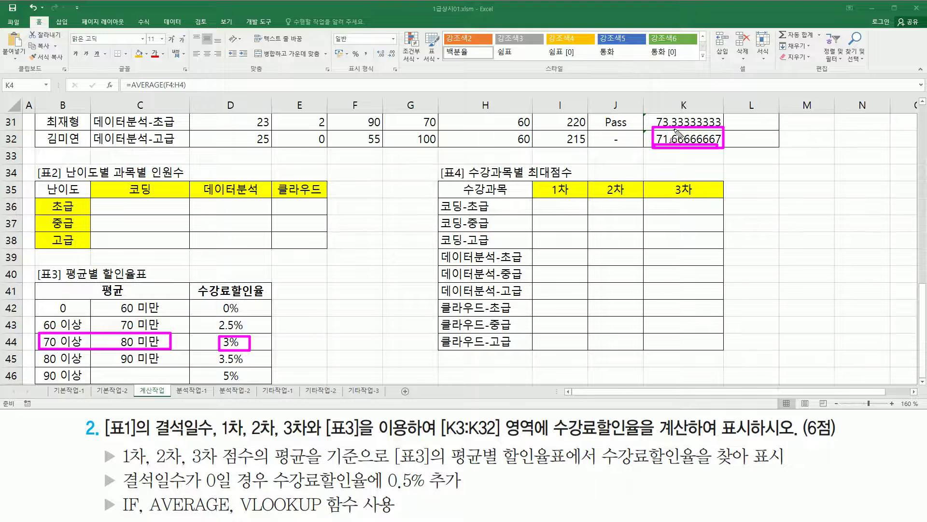
{"action": "mouse_move", "coordinate": [653, 115]}
{"action": "left_mouse_down"}
{"action": "mouse_move", "coordinate": [661, 127]}
{"action": "mouse_move", "coordinate": [724, 130]}
{"action": "left_mouse_up"}
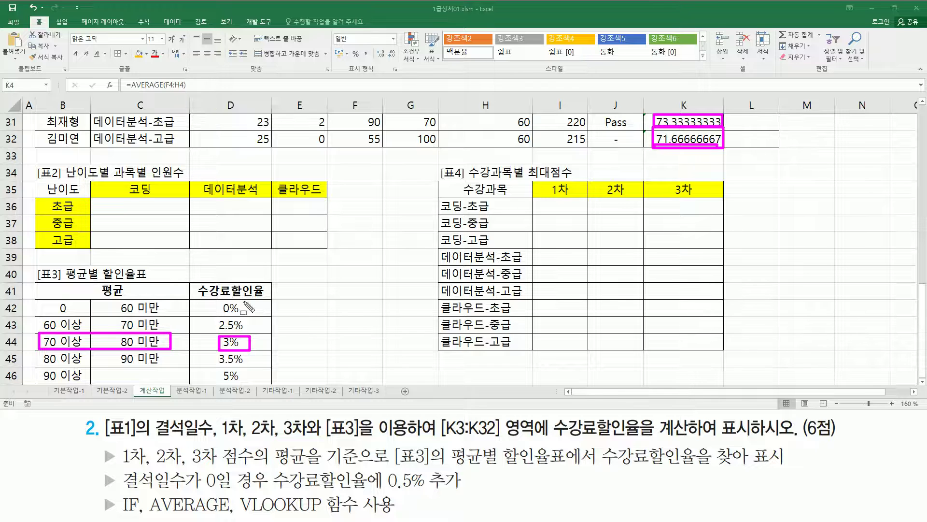
{"action": "key", "text": "Escape"}
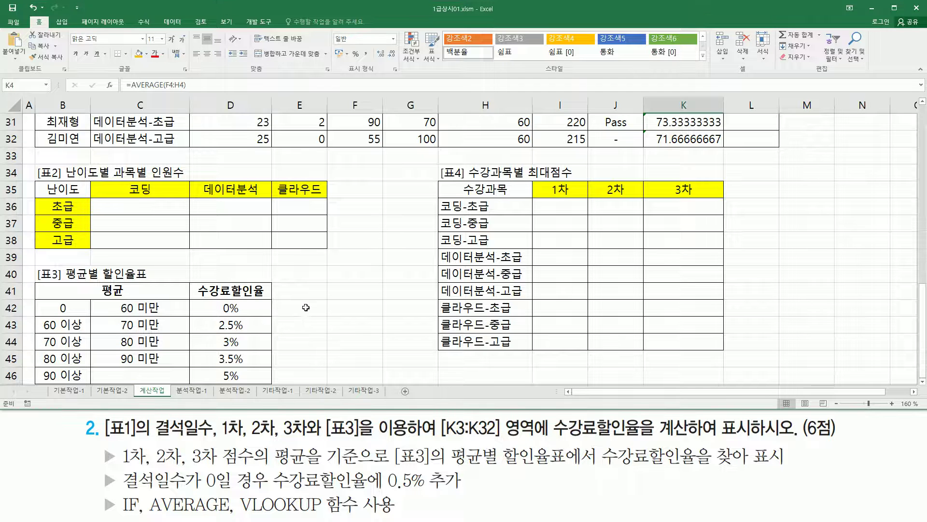
Step: Examine the lower-limit, upper-limit and 수강료할인율 columns of 표3 as the lookup table for the required VLOOKUP function
{"action": "left_click", "coordinate": [923, 382]}
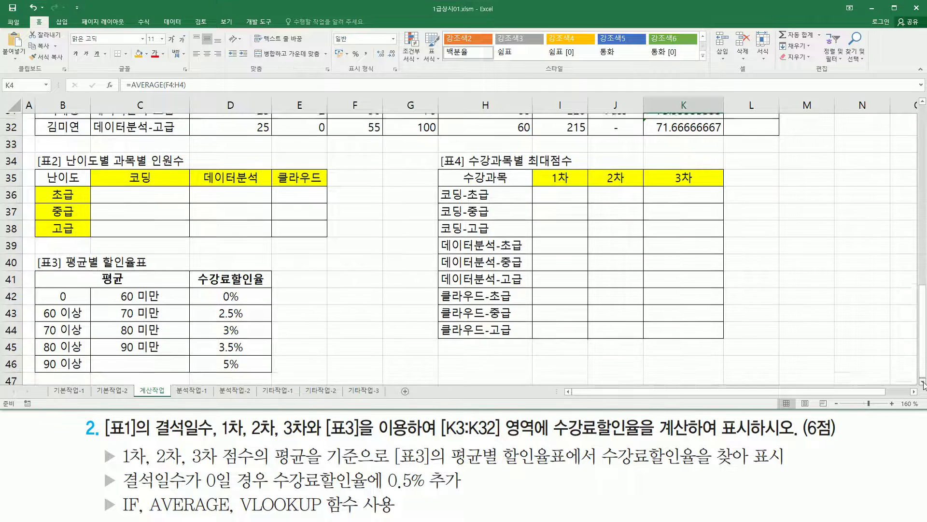
{"action": "mouse_move", "coordinate": [34, 281]}
{"action": "left_mouse_down"}
{"action": "mouse_move", "coordinate": [255, 346]}
{"action": "mouse_move", "coordinate": [276, 371]}
{"action": "left_mouse_up"}
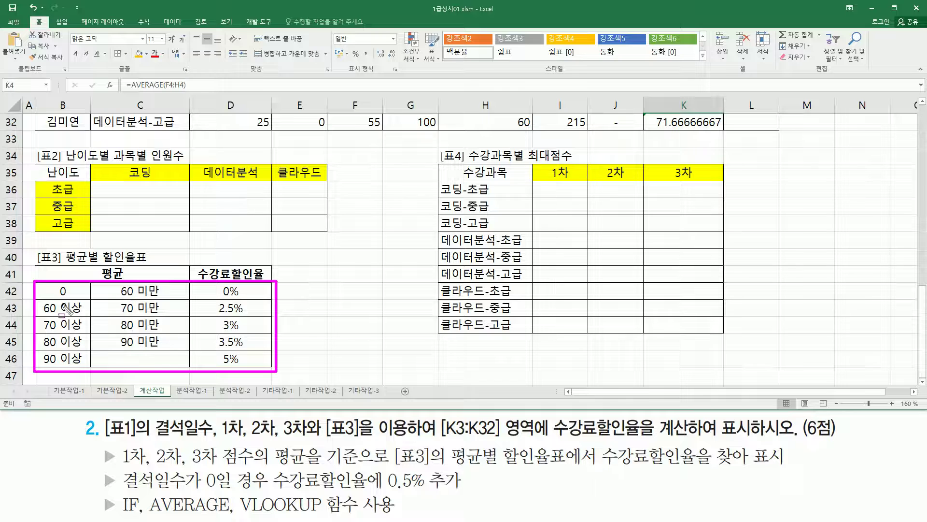
{"action": "left_click_drag", "start_coordinate": [62, 276], "coordinate": [62, 370]}
{"action": "left_click_drag", "start_coordinate": [132, 277], "coordinate": [138, 360]}
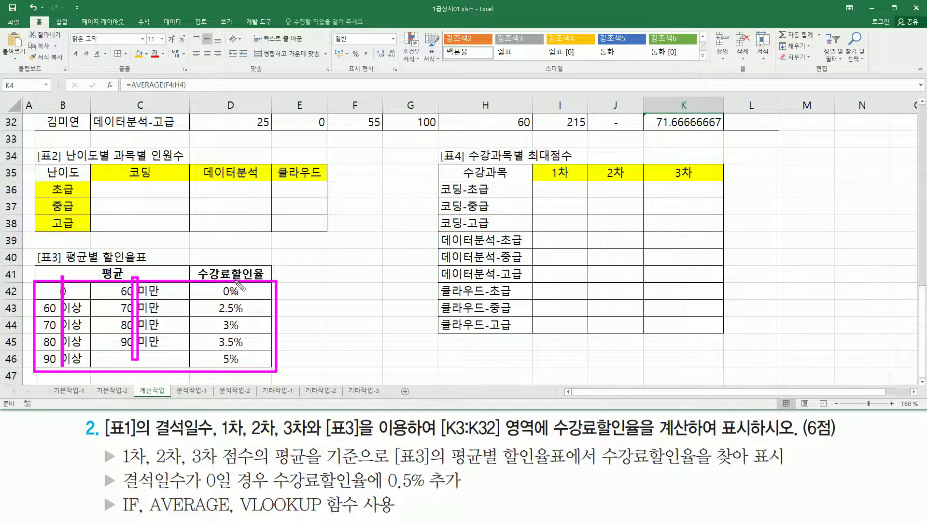
{"action": "left_click_drag", "start_coordinate": [223, 273], "coordinate": [228, 366]}
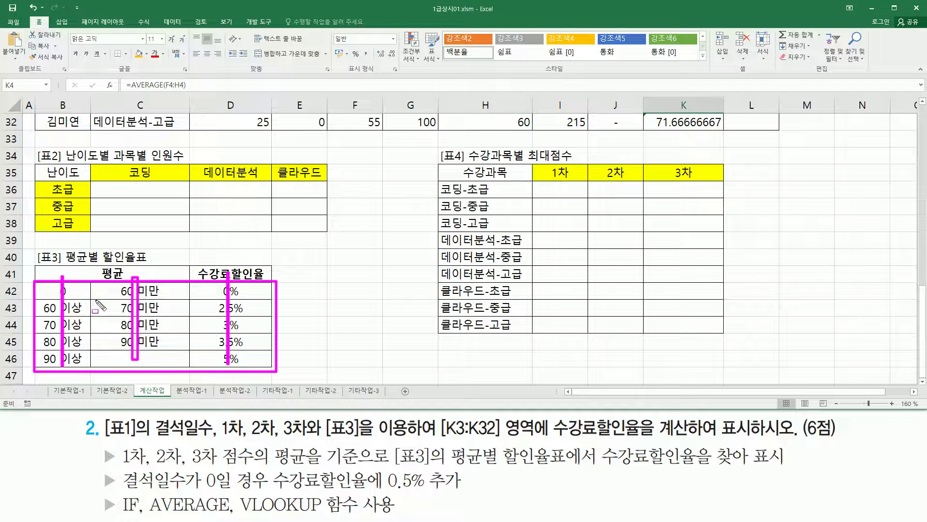
{"action": "mouse_move", "coordinate": [240, 489]}
{"action": "left_mouse_down"}
{"action": "mouse_move", "coordinate": [263, 518]}
{"action": "mouse_move", "coordinate": [325, 518]}
{"action": "left_mouse_up"}
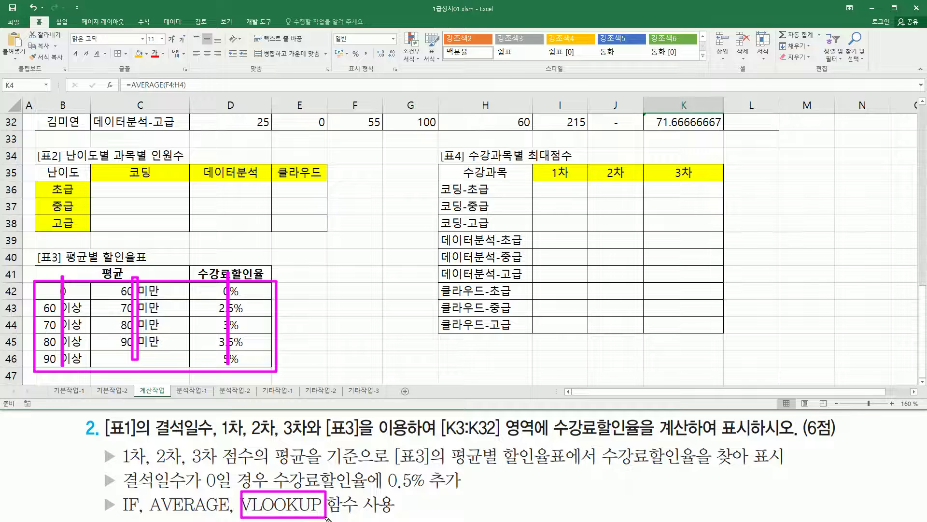
{"action": "key", "text": "Escape"}
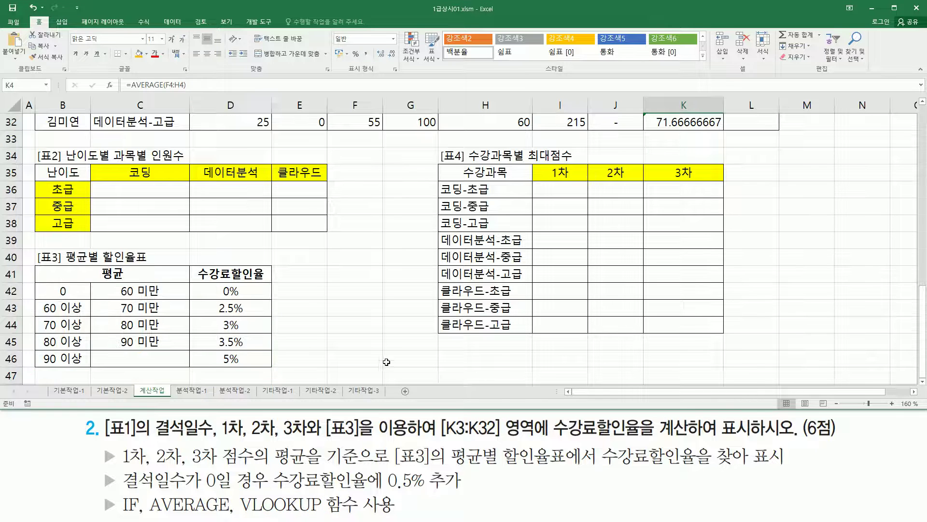
Step: Write the syntax note "vlookup( 찾을값, 참조범위 $ , 열번호 , 옵션)" in G46, beside 표3
{"action": "left_click", "coordinate": [392, 351]}
{"action": "type", "text": "vl"}
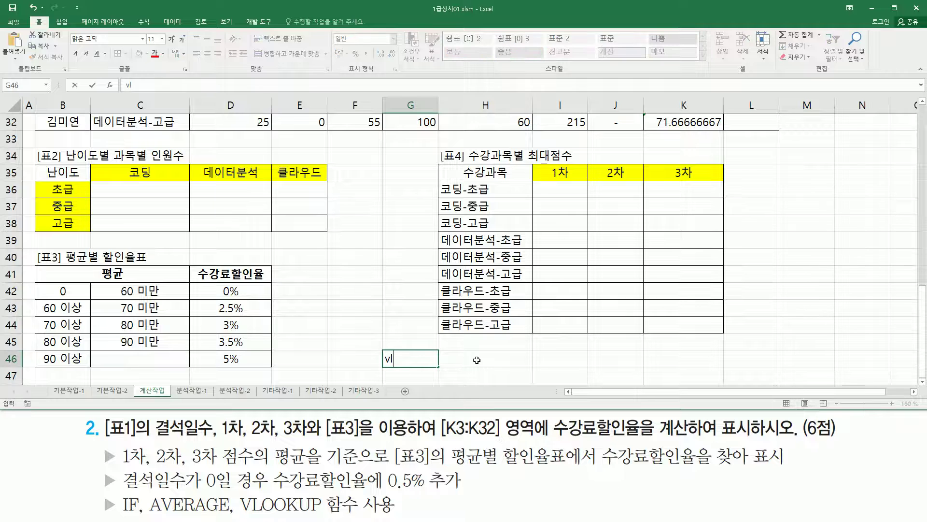
{"action": "type", "text": "ookup"}
{"action": "type", "text": "( 차"}
{"action": "type", "text": "을값,"}
{"action": "type", "text": " 참조범"}
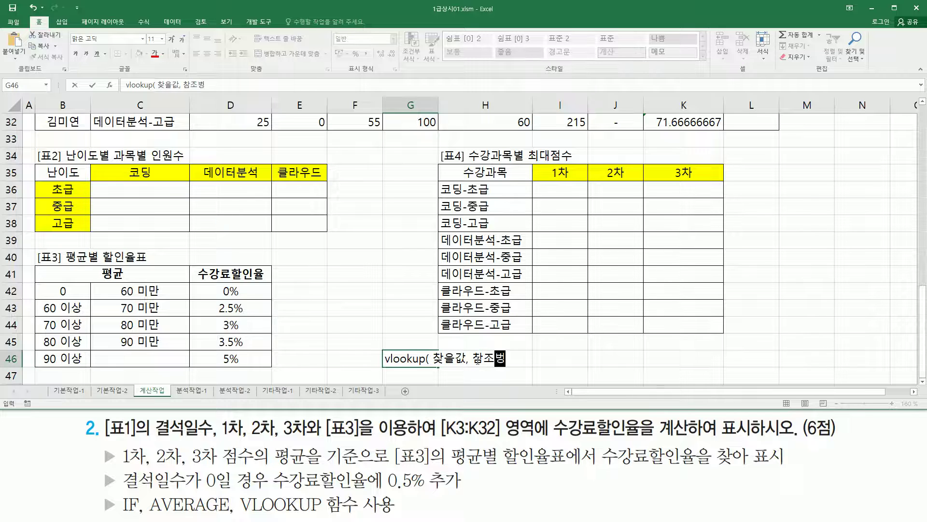
{"action": "type", "text": "ㅇ"}
{"action": "type", "text": " $ , 여"}
{"action": "type", "text": "번호"}
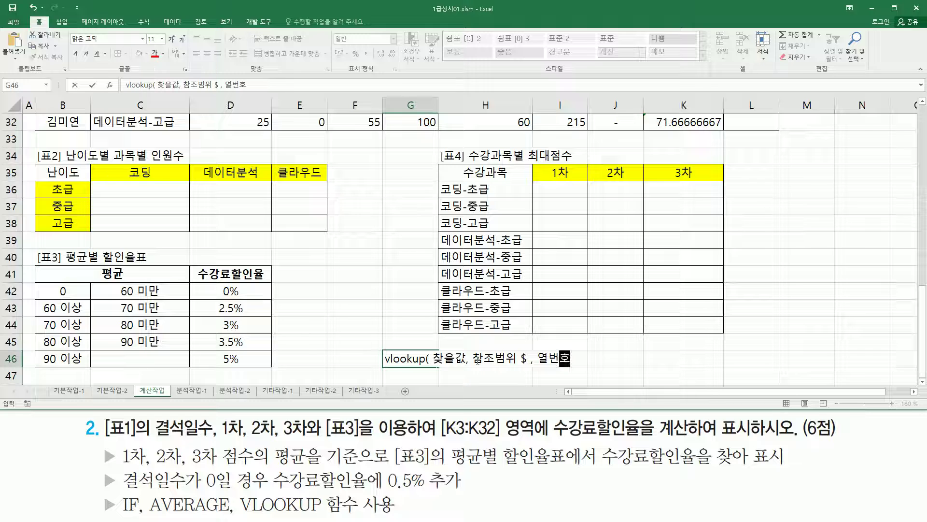
{"action": "type", "text": " , 옵션)"}
{"action": "key", "text": "Return"}
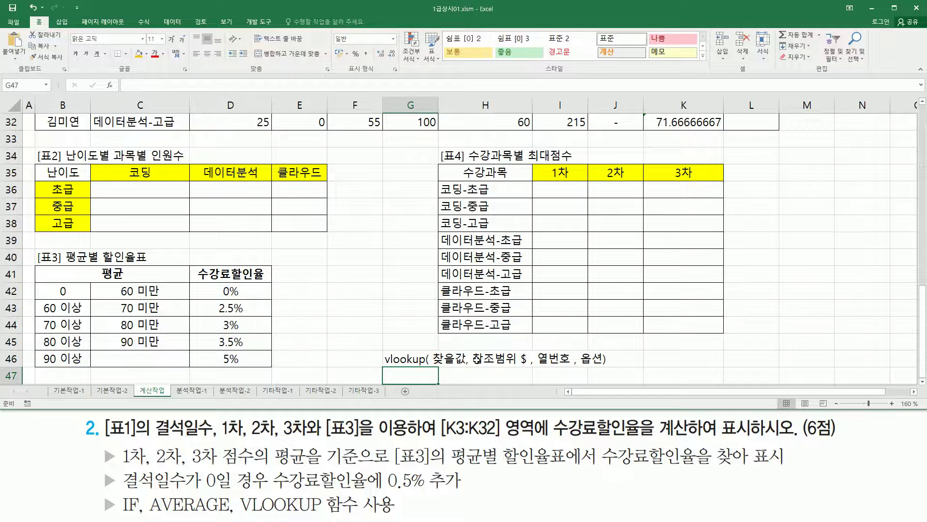
Step: Note the approximate-match option below the VLOOKUP syntax: "true(생략)" in H47 and "근사값" in I47
{"action": "key", "text": "Right"}
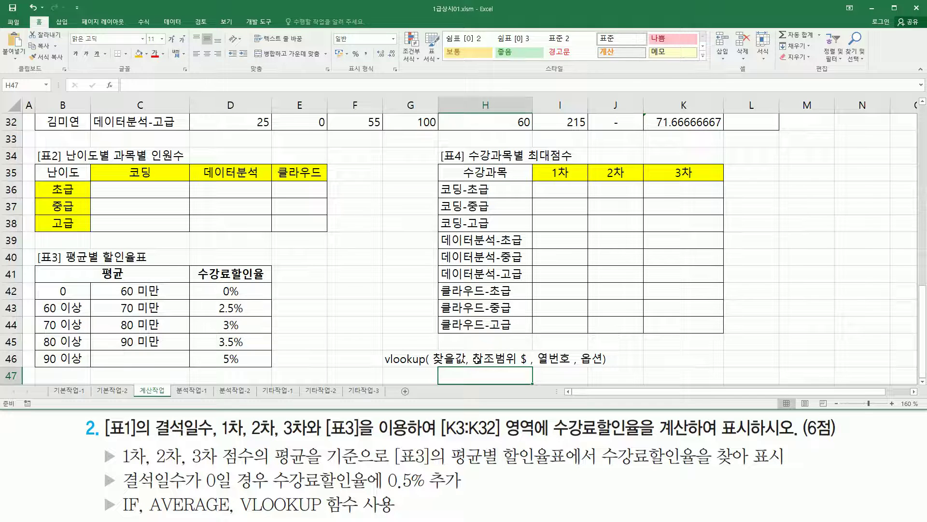
{"action": "type", "text": "ㅅ"}
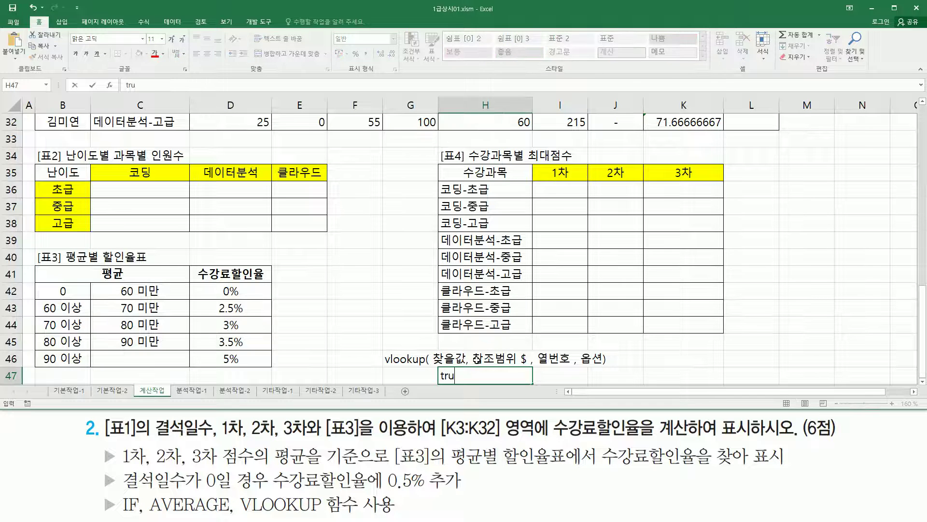
{"action": "type", "text": "rue(생략)"}
{"action": "key", "text": "Right"}
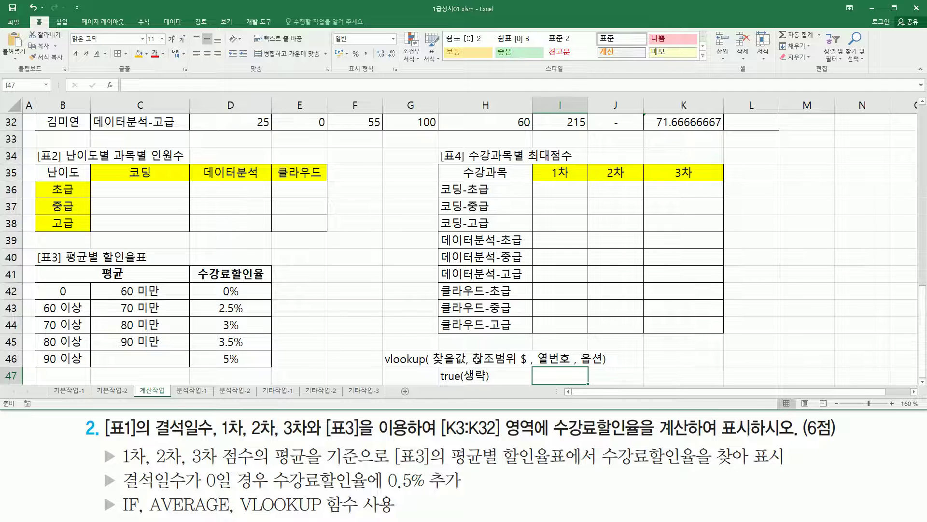
{"action": "type", "text": "ㄱ사가"}
{"action": "key", "text": "Right"}
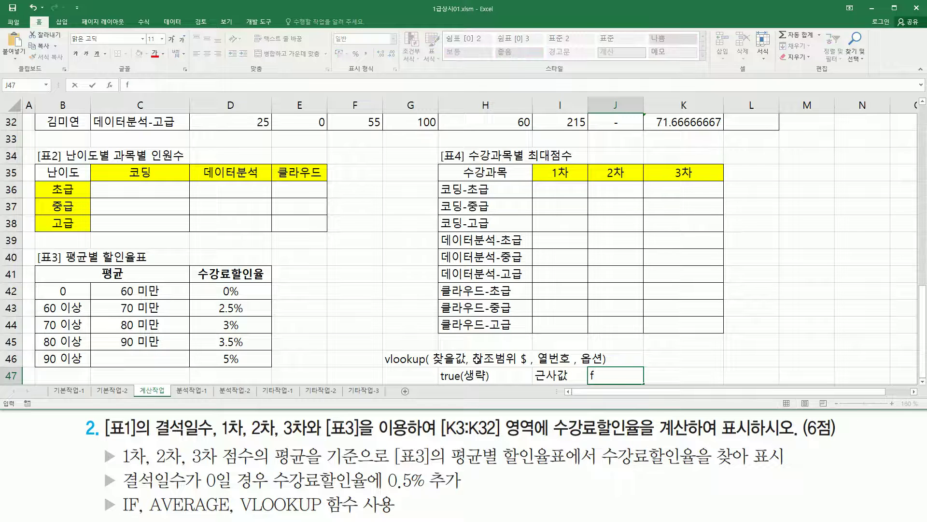
Step: Note the exact-match option of VLOOKUP: FALSE in J47 and "정확하게 일치하는 값" in K47
{"action": "key", "text": "Tab"}
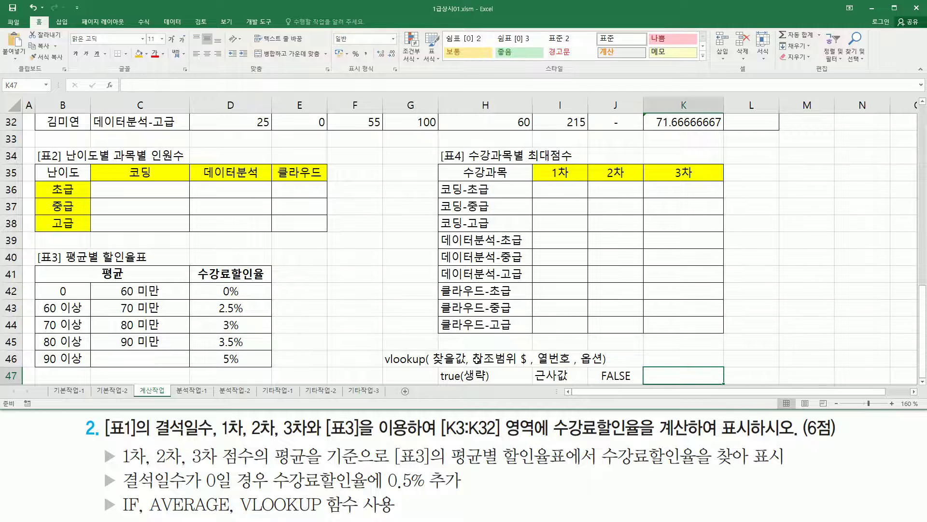
{"action": "type", "text": "정확"}
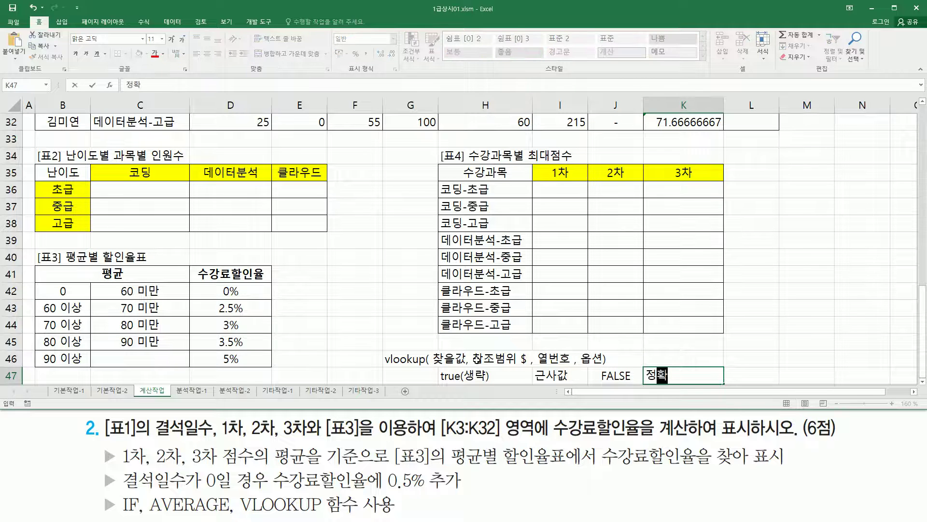
{"action": "type", "text": "하게 일치"}
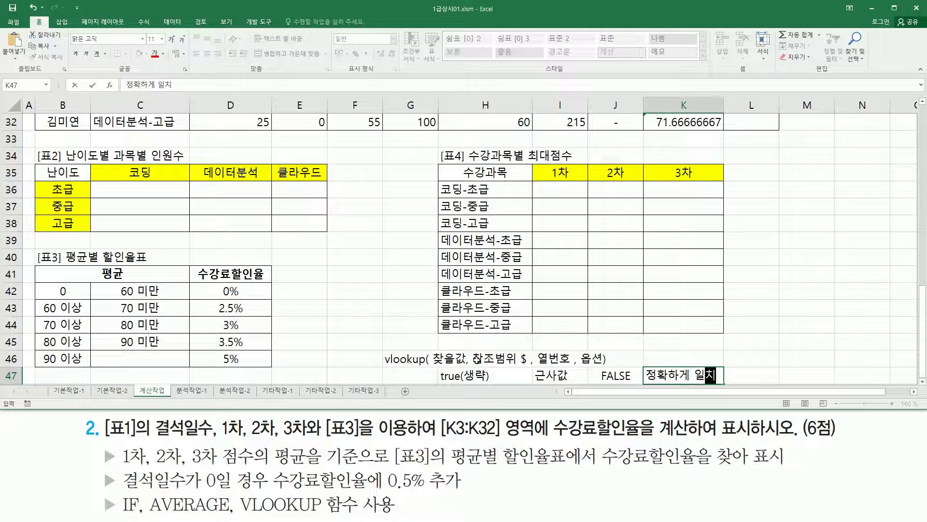
{"action": "type", "text": "하는 값"}
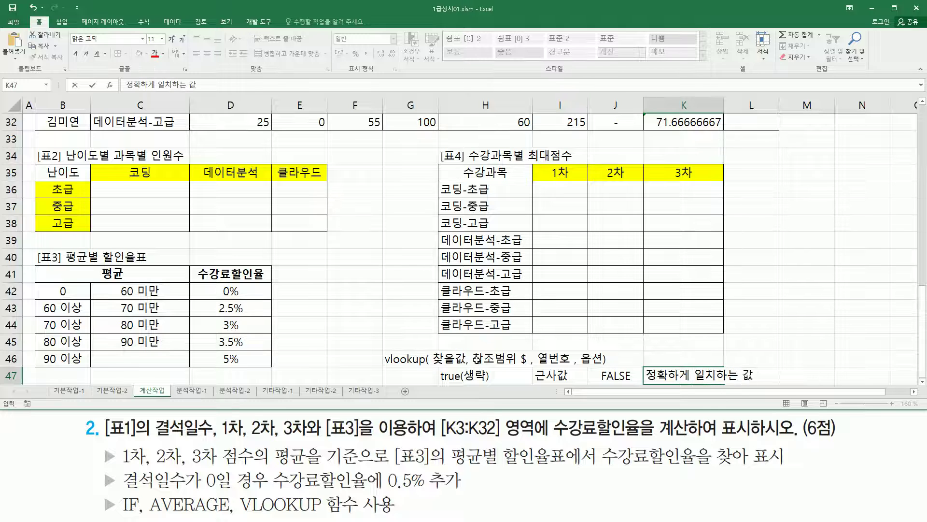
{"action": "key", "text": "Up"}
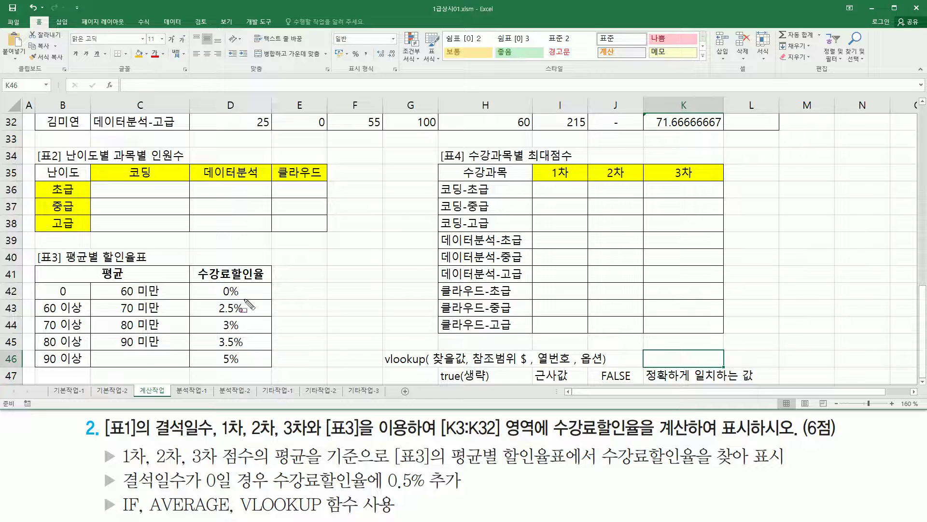
Step: Compare the average in K32 with the data rows of 표3 and the noted true(생략) 근사값 option
{"action": "left_click_drag", "start_coordinate": [650, 113], "coordinate": [723, 129]}
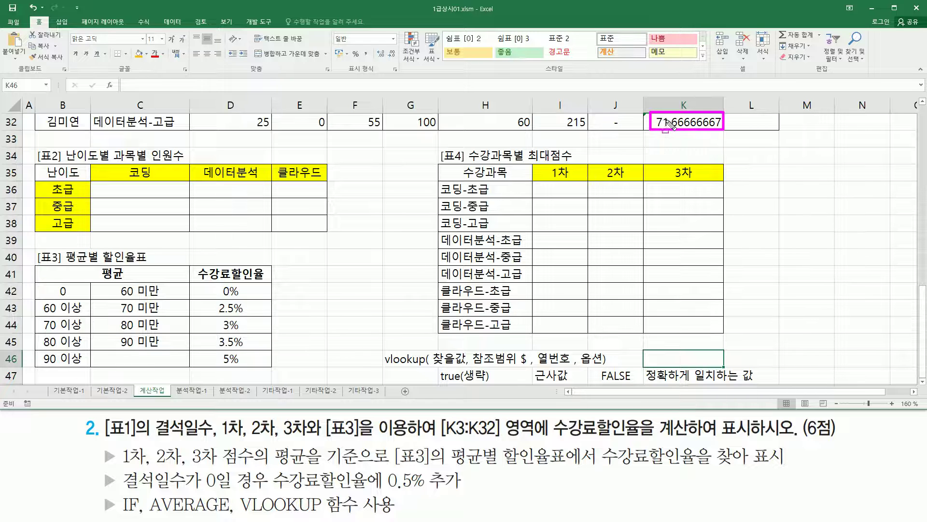
{"action": "mouse_move", "coordinate": [39, 278]}
{"action": "left_mouse_down"}
{"action": "mouse_move", "coordinate": [273, 363]}
{"action": "mouse_move", "coordinate": [39, 280]}
{"action": "left_mouse_up"}
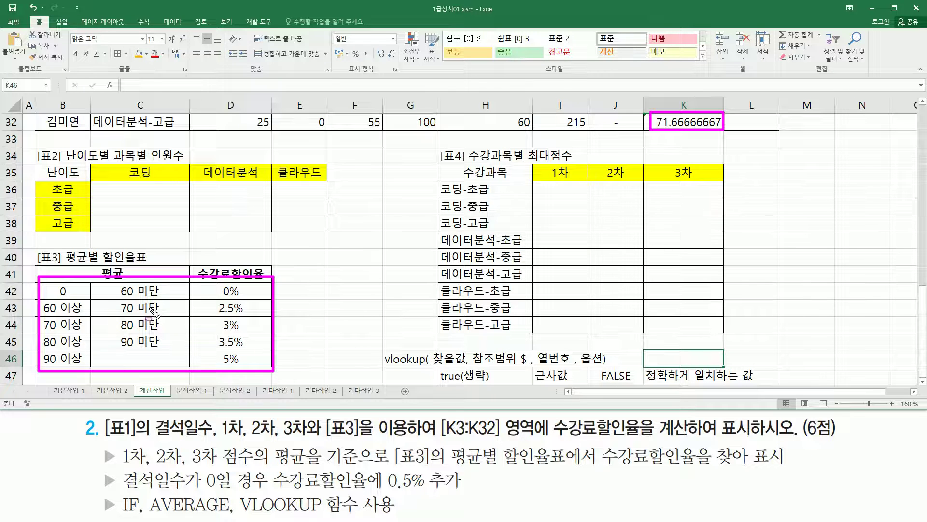
{"action": "mouse_move", "coordinate": [434, 363]}
{"action": "left_mouse_down"}
{"action": "mouse_move", "coordinate": [510, 383]}
{"action": "mouse_move", "coordinate": [576, 382]}
{"action": "left_mouse_up"}
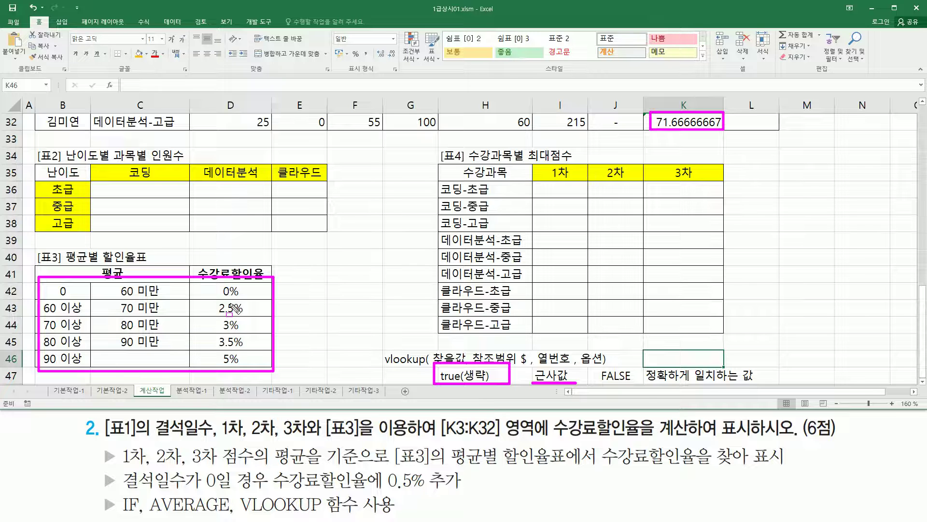
{"action": "key", "text": "Escape"}
Step: Rebuild the average formula in K3 as a VLOOKUP with AVERAGE(F3:H3) as its lookup value
{"action": "left_click", "coordinate": [684, 121]}
{"action": "scroll", "coordinate": [694, 166], "scroll_direction": "up", "scroll_amount": 10}
{"action": "left_click", "coordinate": [680, 155]}
{"action": "left_click_drag", "start_coordinate": [232, 92], "coordinate": [116, 91]}
{"action": "type", "text": "="}
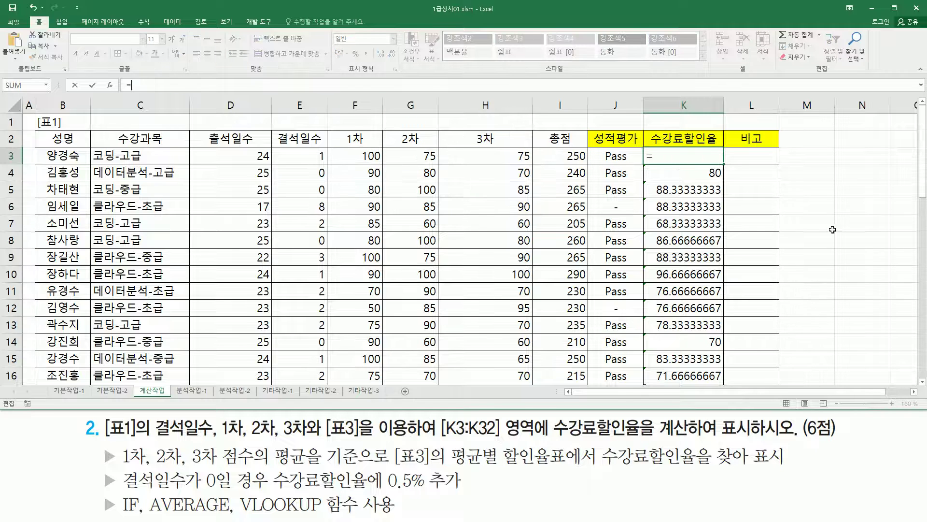
{"action": "type", "text": "ㅍ"}
{"action": "key", "text": "BackSpace"}
{"action": "type", "text": "vlo"}
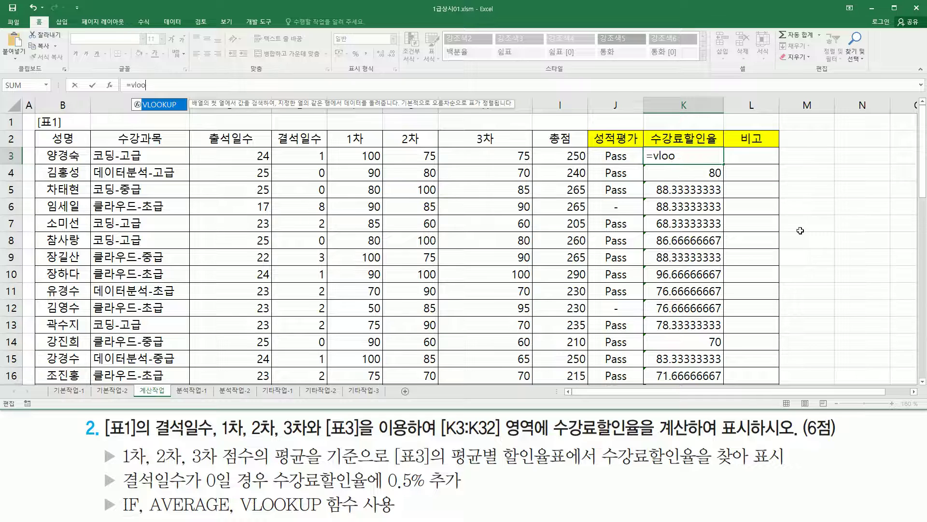
{"action": "type", "text": "o"}
{"action": "key", "text": "Tab"}
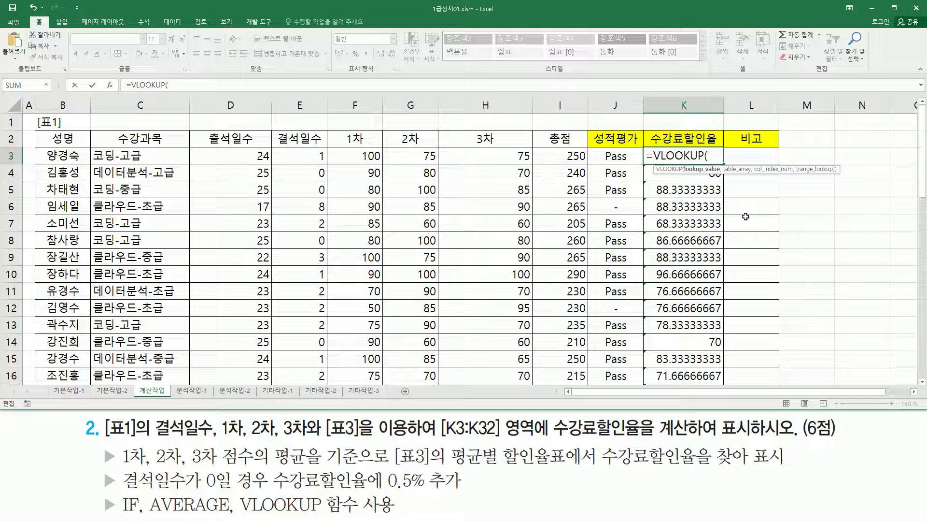
{"action": "type", "text": "AVERAGE(F3:H3)"}
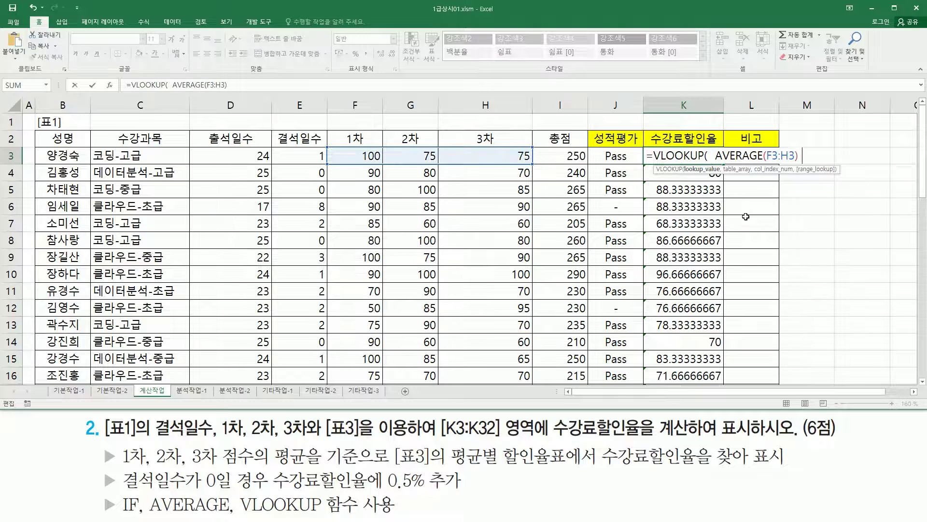
Step: Use the data rows of 표3 as the VLOOKUP table range in K3, with the absolute reference $B$42:$D$46
{"action": "type", "text": " ,"}
{"action": "scroll", "coordinate": [303, 237], "scroll_direction": "down", "scroll_amount": 7}
{"action": "scroll", "coordinate": [303, 237], "scroll_direction": "down", "scroll_amount": 7}
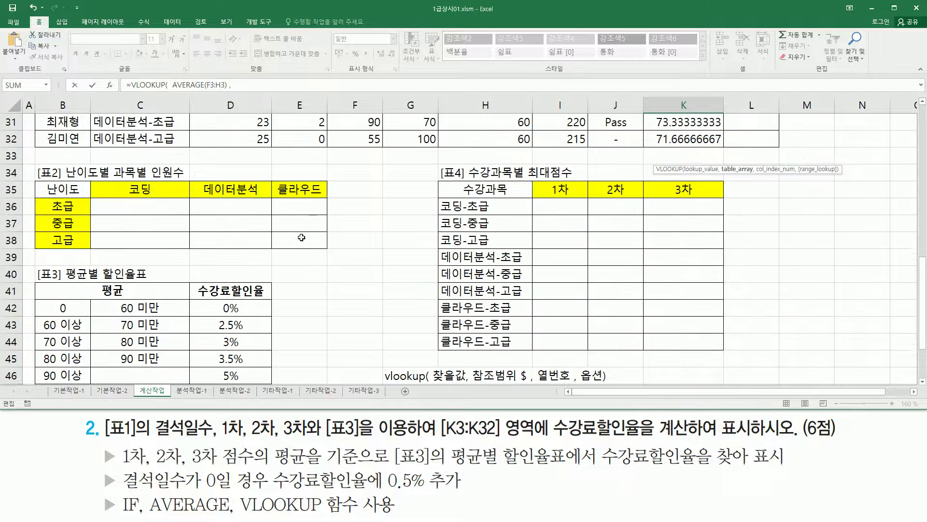
{"action": "left_click_drag", "start_coordinate": [68, 139], "coordinate": [260, 220]}
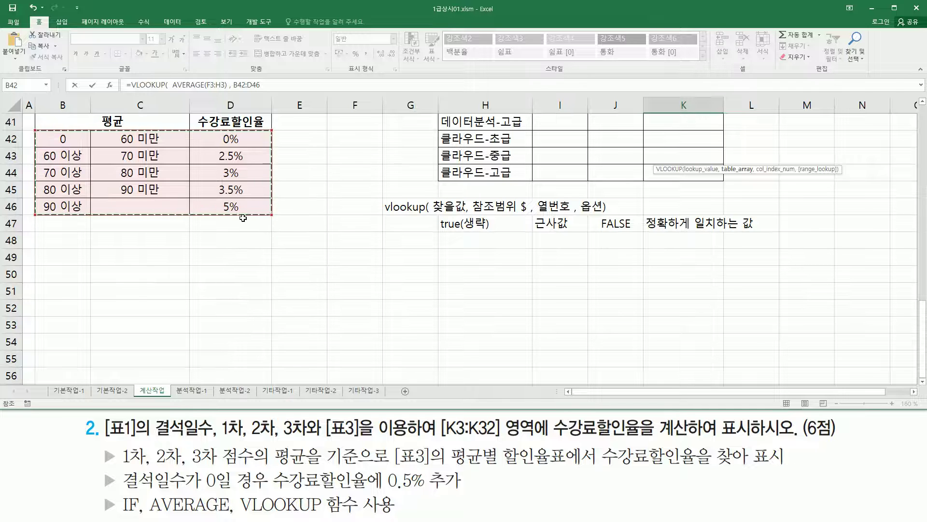
{"action": "key", "text": "F4"}
{"action": "scroll", "coordinate": [243, 219], "scroll_direction": "up", "scroll_amount": 13}
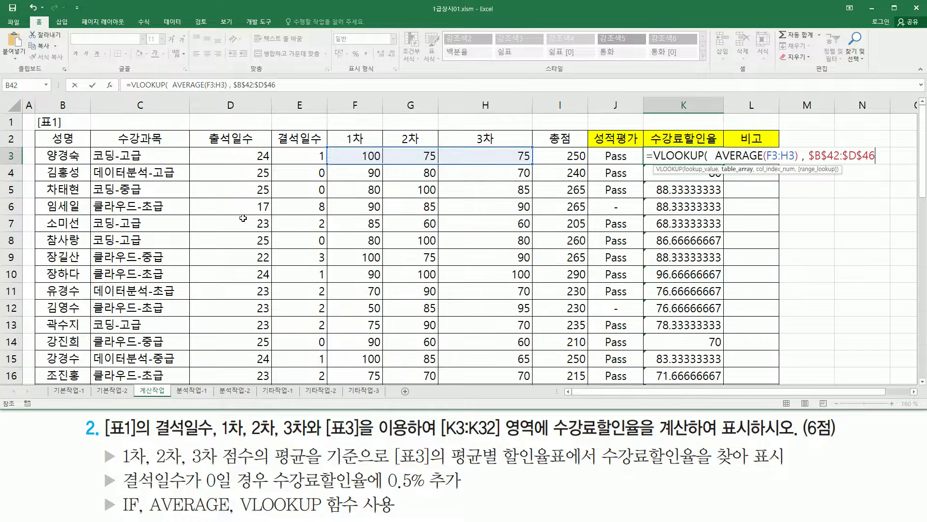
Step: Set the VLOOKUP column number to 3, the 수강료할인율 column of 표3
{"action": "type", "text": ","}
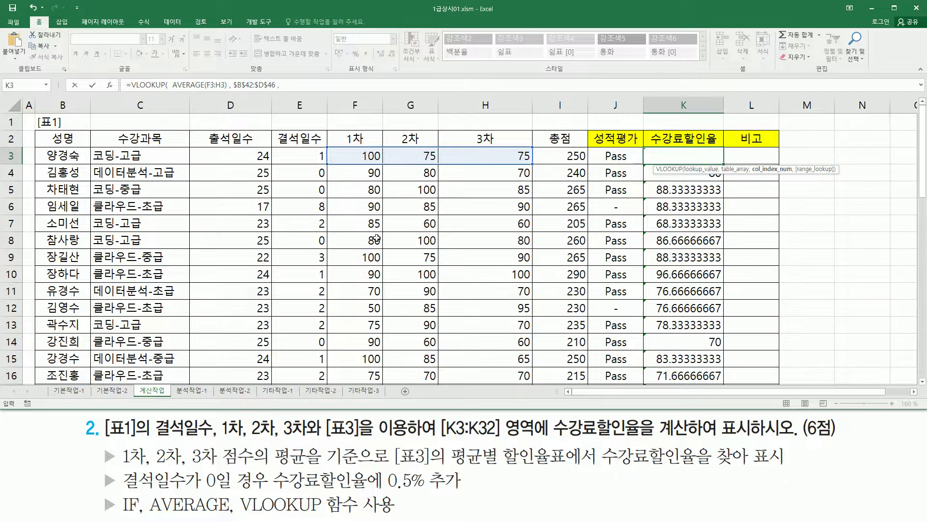
{"action": "scroll", "coordinate": [376, 238], "scroll_direction": "down", "scroll_amount": 10}
{"action": "scroll", "coordinate": [351, 253], "scroll_direction": "down", "scroll_amount": 3}
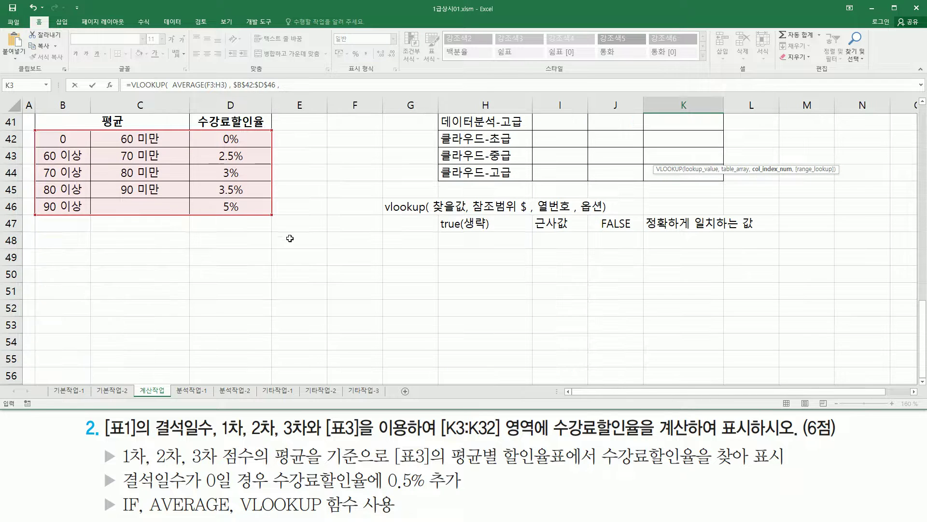
{"action": "left_click_drag", "start_coordinate": [36, 130], "coordinate": [268, 218]}
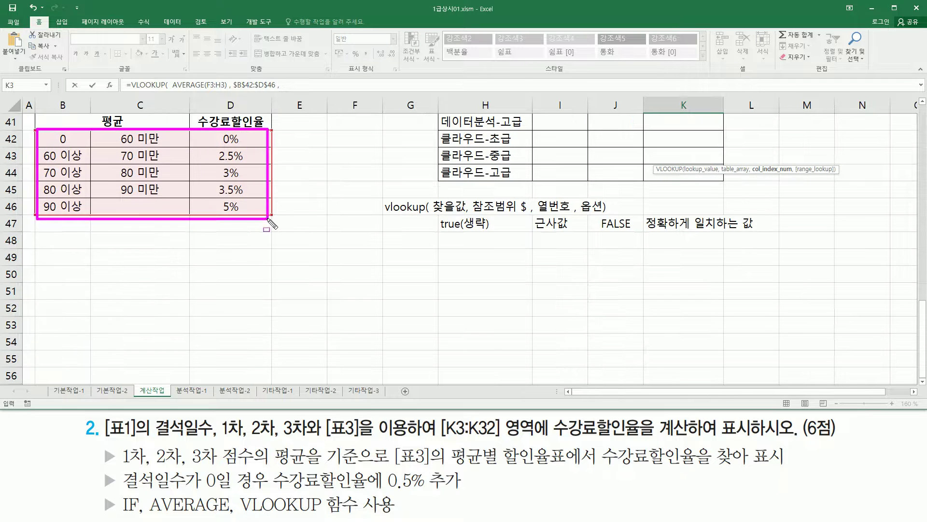
{"action": "left_click_drag", "start_coordinate": [220, 124], "coordinate": [245, 216]}
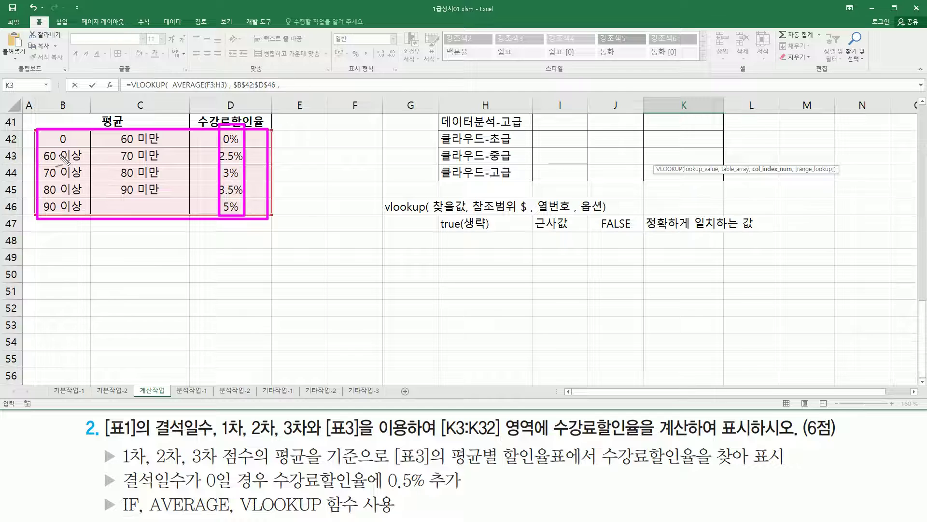
{"action": "left_click_drag", "start_coordinate": [64, 226], "coordinate": [57, 248]}
{"action": "mouse_move", "coordinate": [132, 225]}
{"action": "left_mouse_down"}
{"action": "mouse_move", "coordinate": [137, 249]}
{"action": "mouse_move", "coordinate": [162, 252]}
{"action": "left_mouse_up"}
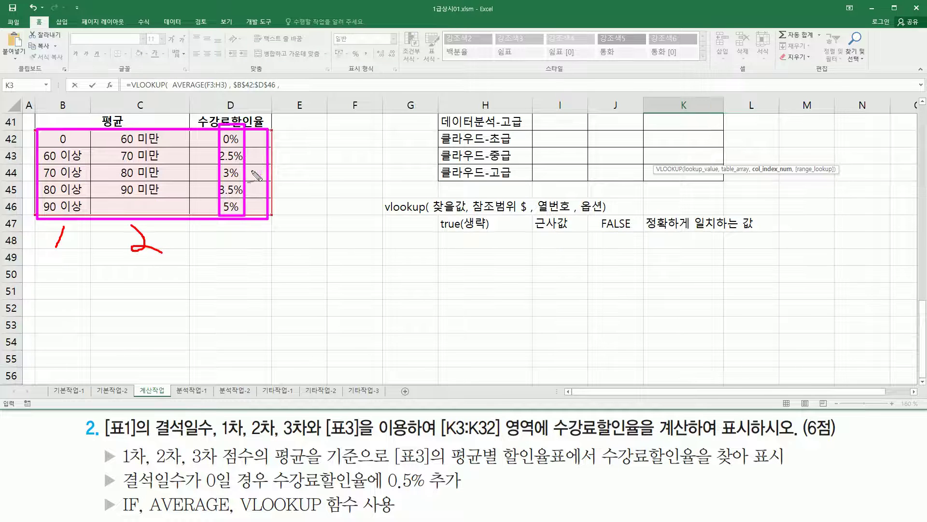
{"action": "mouse_move", "coordinate": [228, 224]}
{"action": "left_mouse_down"}
{"action": "mouse_move", "coordinate": [242, 232]}
{"action": "mouse_move", "coordinate": [228, 247]}
{"action": "left_mouse_up"}
{"action": "key", "text": "Escape"}
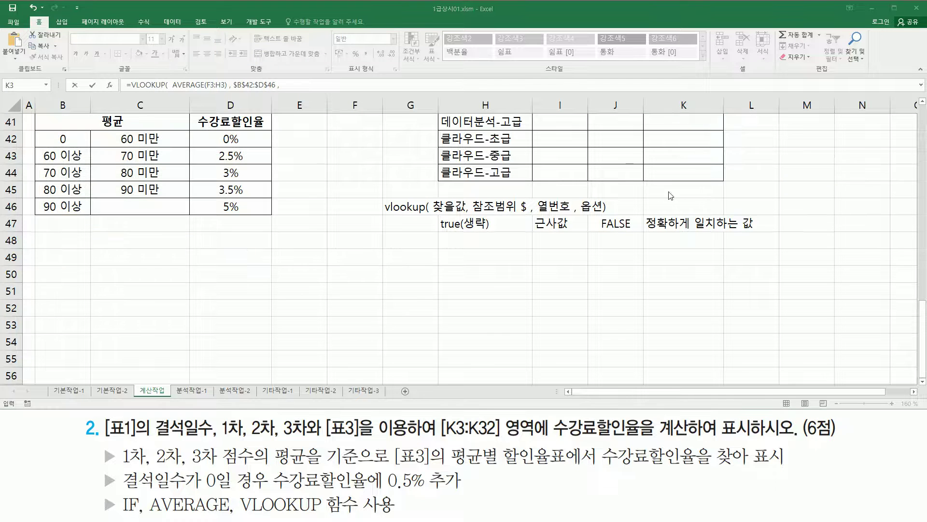
{"action": "scroll", "coordinate": [675, 179], "scroll_direction": "up", "scroll_amount": 13}
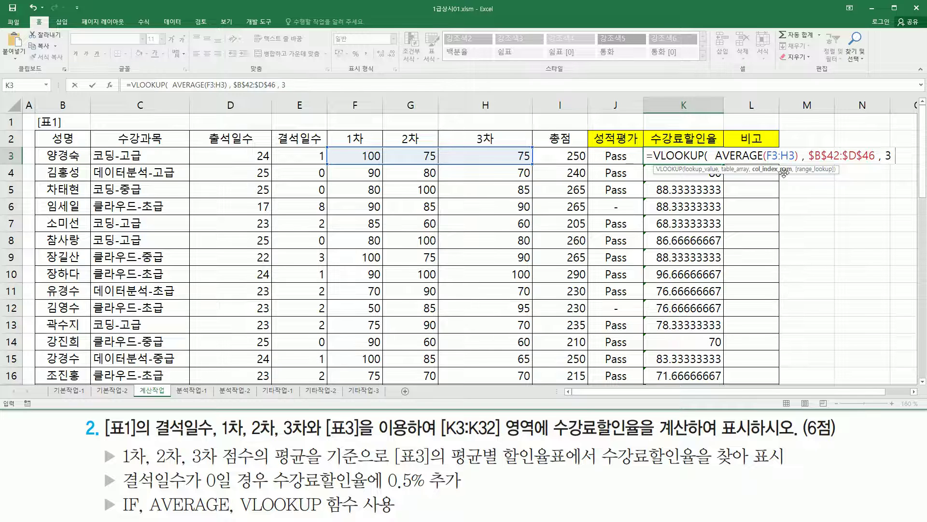
Step: Leave out the match option of the VLOOKUP for an approximate match, close the function and enter the formula in K3
{"action": "type", "text": ", "}
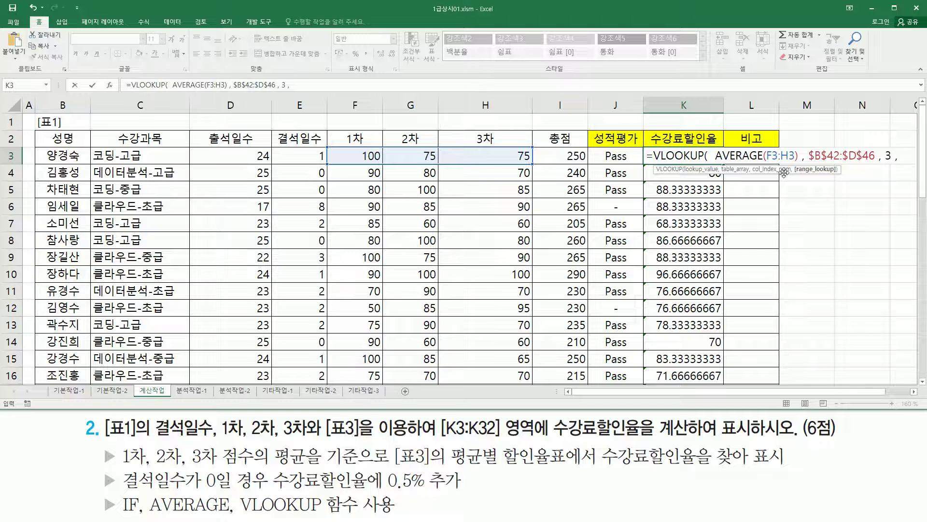
{"action": "type", "text": "t"}
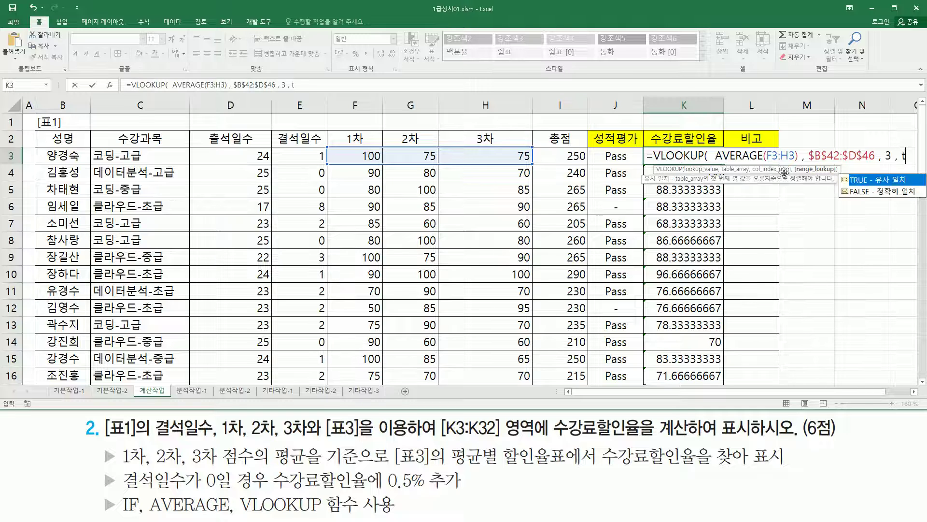
{"action": "key", "text": "BackSpace"}
{"action": "key", "text": "BackSpace"}
{"action": "key", "text": "BackSpace"}
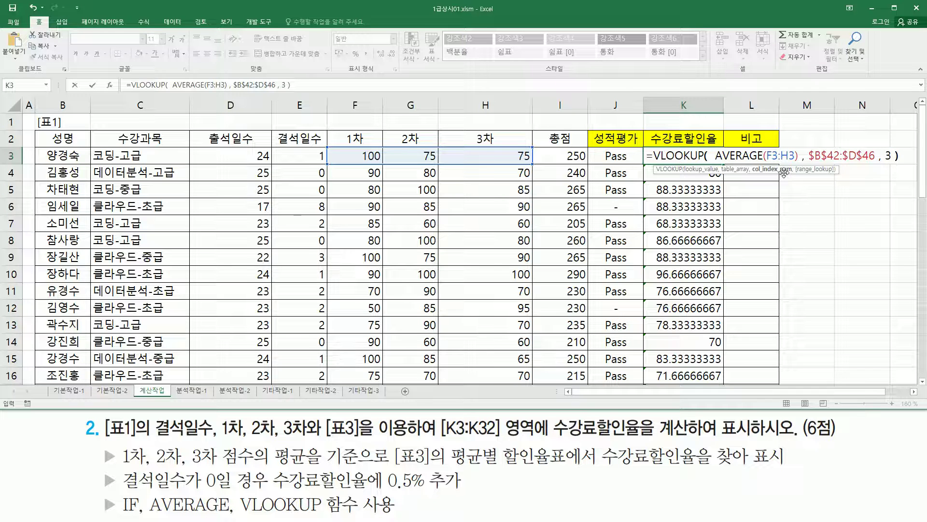
{"action": "key", "text": "Return"}
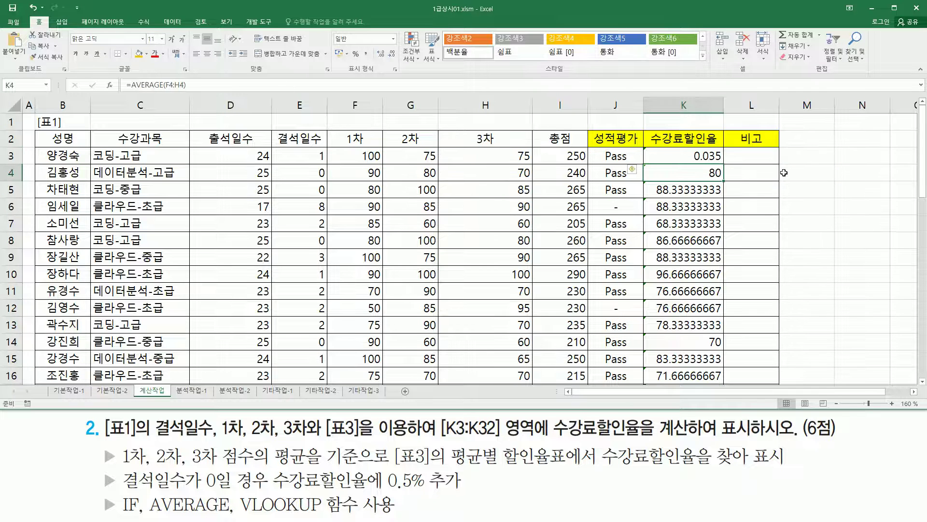
Step: Fill the VLOOKUP formula from K3 down through K32
{"action": "left_click", "coordinate": [699, 158]}
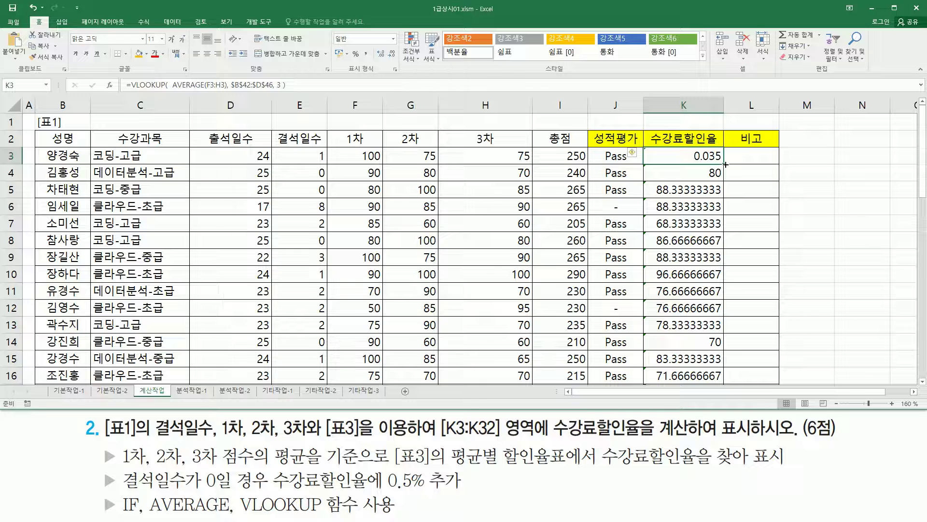
{"action": "double_click", "coordinate": [725, 164]}
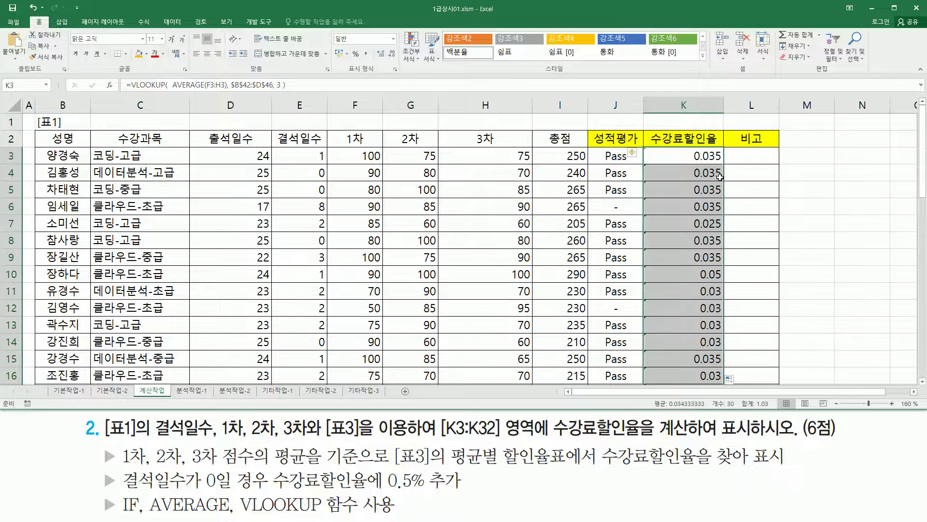
{"action": "scroll", "coordinate": [704, 176], "scroll_direction": "down", "scroll_amount": 3}
{"action": "scroll", "coordinate": [703, 186], "scroll_direction": "up", "scroll_amount": 3}
Step: Format K3:K32 as 백분율 with 1 decimal place
{"action": "key", "text": "ctrl+1"}
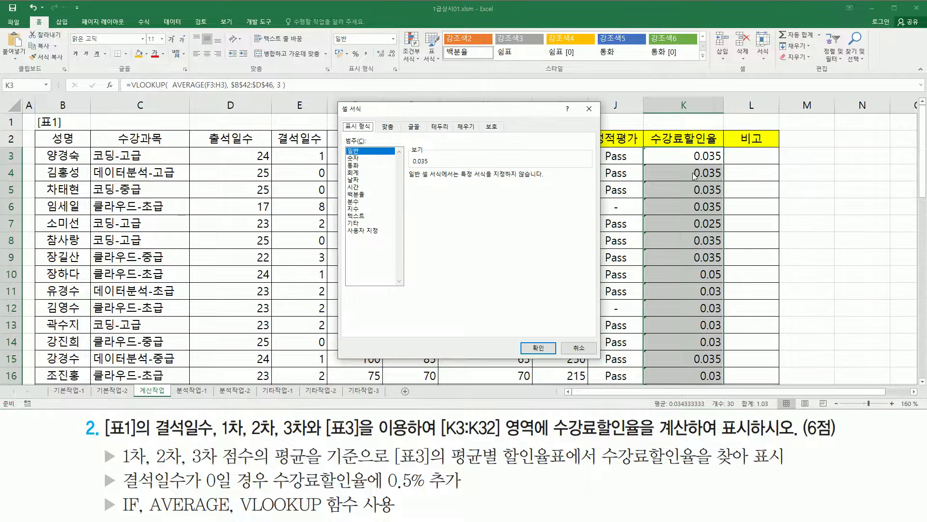
{"action": "left_click", "coordinate": [356, 194]}
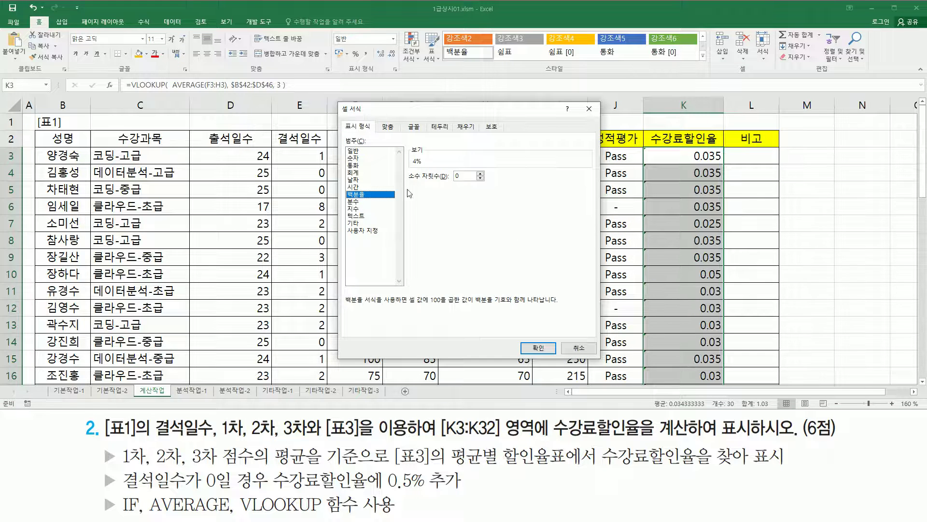
{"action": "left_click", "coordinate": [481, 173]}
{"action": "left_click_drag", "start_coordinate": [345, 144], "coordinate": [367, 157]}
{"action": "left_click_drag", "start_coordinate": [687, 147], "coordinate": [729, 383]}
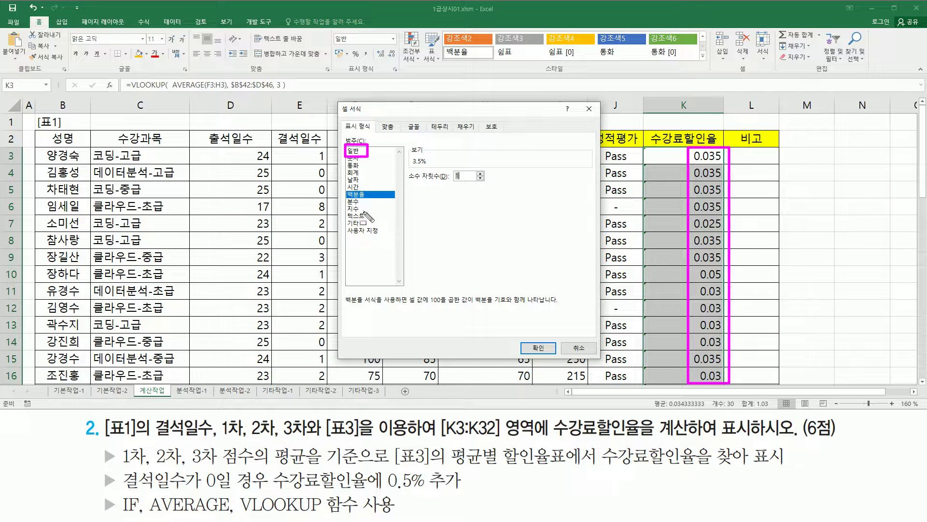
{"action": "left_click_drag", "start_coordinate": [341, 186], "coordinate": [378, 198]}
{"action": "mouse_move", "coordinate": [450, 168]}
{"action": "left_mouse_down"}
{"action": "mouse_move", "coordinate": [463, 183]}
{"action": "mouse_move", "coordinate": [472, 170]}
{"action": "left_mouse_up"}
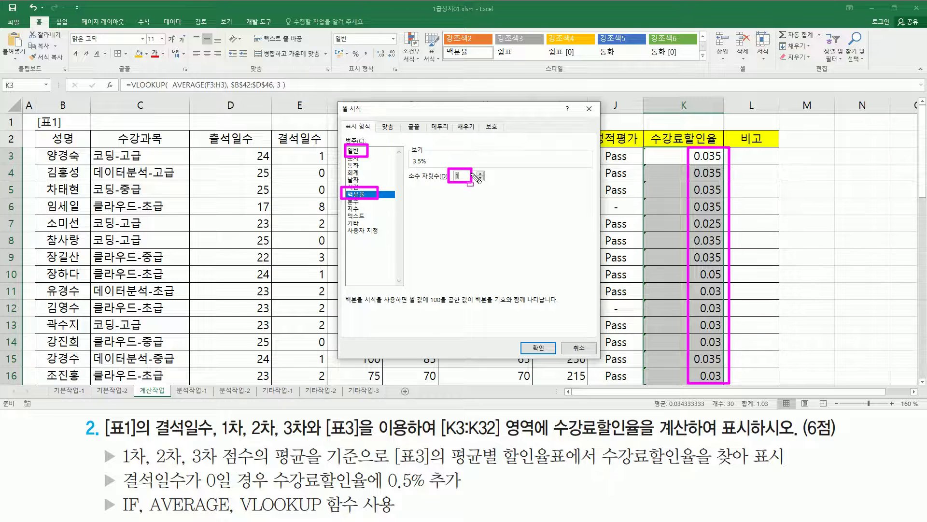
{"action": "key", "text": "Escape"}
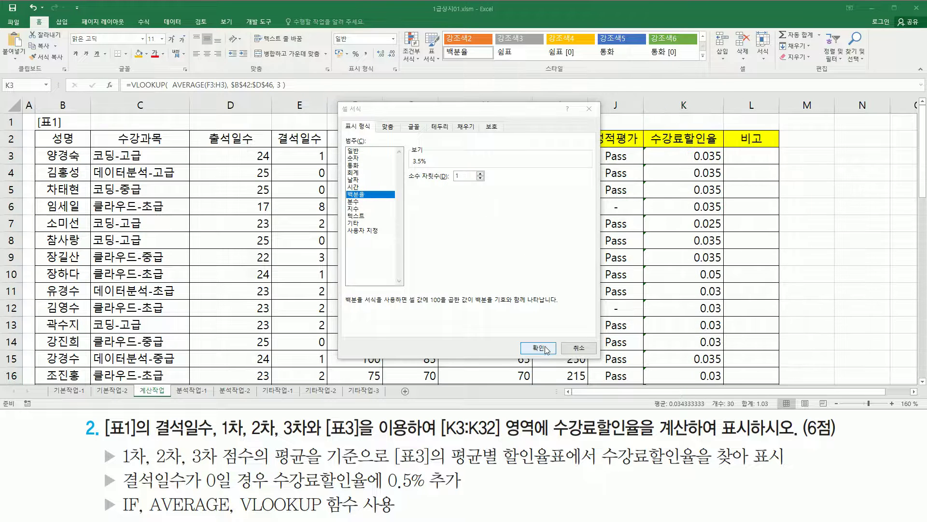
{"action": "left_click", "coordinate": [547, 348]}
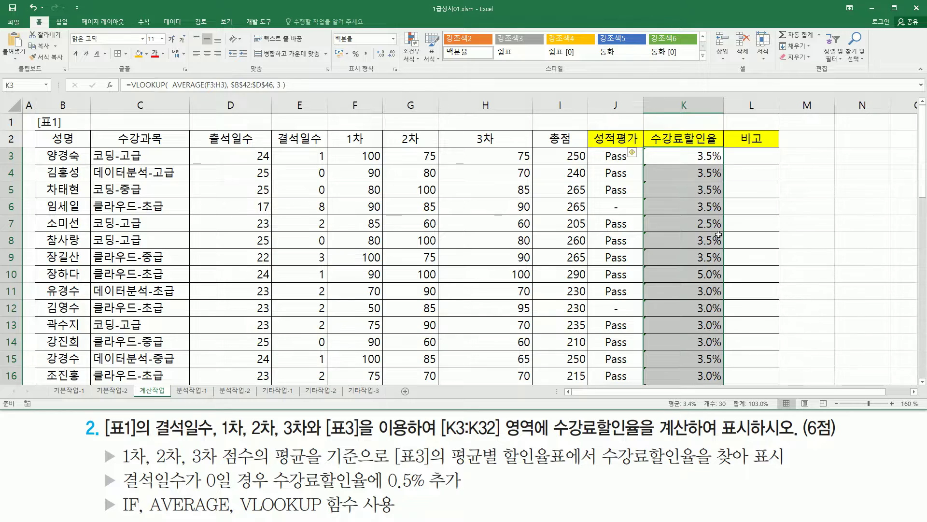
Step: Review the discount rates in K3:K32 against the task's rule of adding 0.5% with IF when 결석일수 is 0
{"action": "scroll", "coordinate": [736, 235], "scroll_direction": "down", "scroll_amount": 10}
{"action": "scroll", "coordinate": [716, 230], "scroll_direction": "up", "scroll_amount": 3}
{"action": "scroll", "coordinate": [717, 230], "scroll_direction": "up", "scroll_amount": 7}
{"action": "scroll", "coordinate": [719, 232], "scroll_direction": "down", "scroll_amount": 3}
{"action": "scroll", "coordinate": [719, 233], "scroll_direction": "down", "scroll_amount": 7}
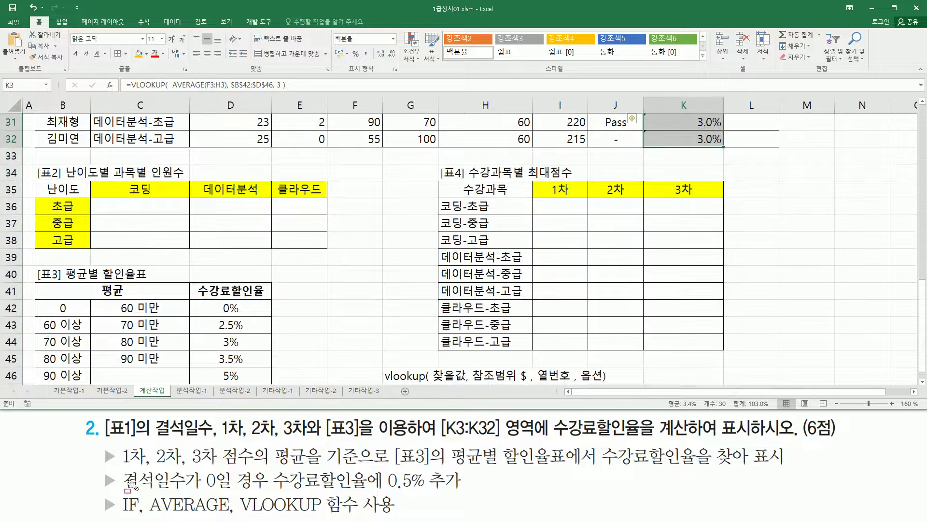
{"action": "mouse_move", "coordinate": [119, 466]}
{"action": "left_mouse_down"}
{"action": "mouse_move", "coordinate": [211, 489]}
{"action": "mouse_move", "coordinate": [271, 490]}
{"action": "left_mouse_up"}
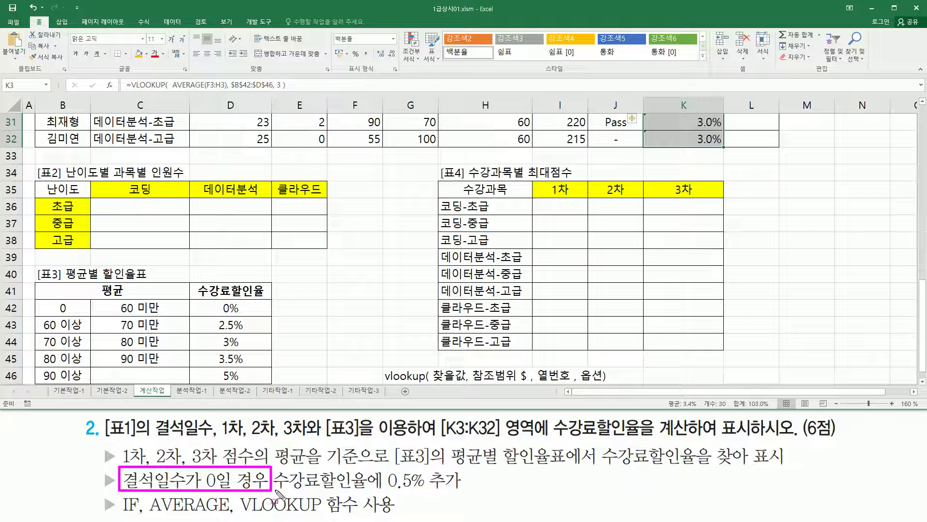
{"action": "left_click_drag", "start_coordinate": [276, 488], "coordinate": [363, 487]}
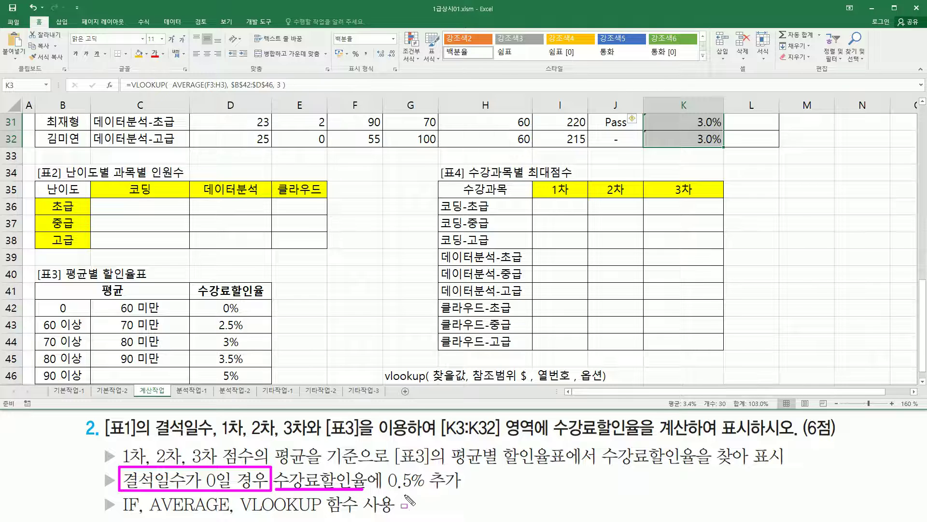
{"action": "left_click_drag", "start_coordinate": [379, 493], "coordinate": [467, 493]}
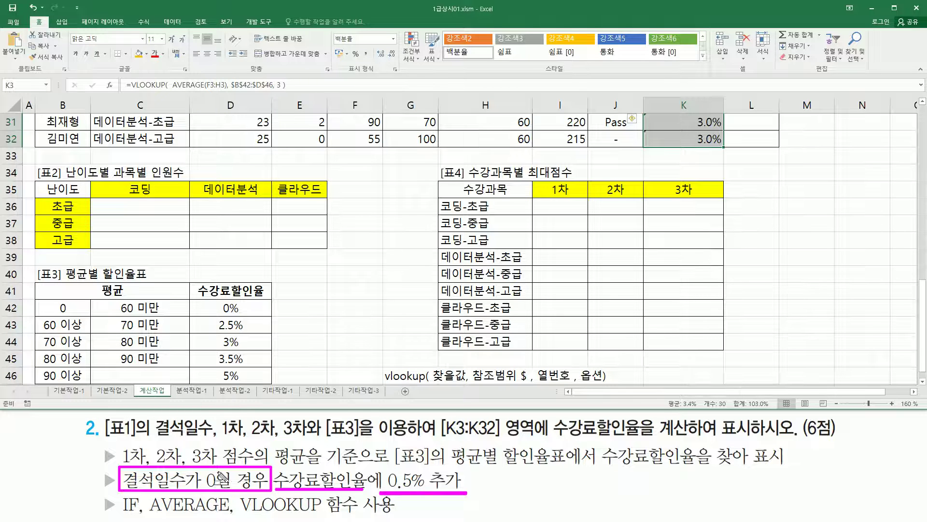
{"action": "left_click_drag", "start_coordinate": [118, 493], "coordinate": [141, 513]}
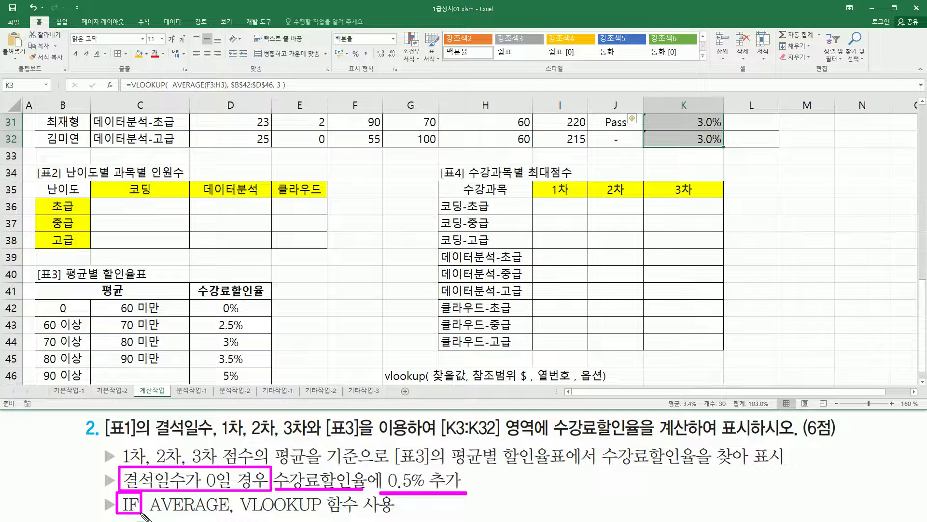
{"action": "key", "text": "Escape"}
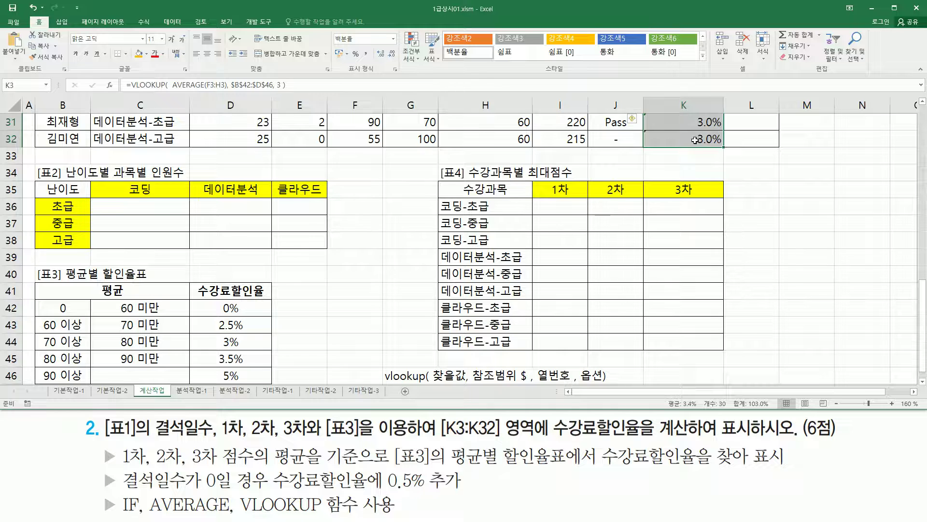
{"action": "scroll", "coordinate": [695, 139], "scroll_direction": "up", "scroll_amount": 10}
{"action": "left_click_drag", "start_coordinate": [695, 150], "coordinate": [725, 386]}
{"action": "mouse_move", "coordinate": [387, 469]}
{"action": "left_mouse_down"}
{"action": "mouse_move", "coordinate": [389, 491]}
{"action": "mouse_move", "coordinate": [427, 493]}
{"action": "left_mouse_up"}
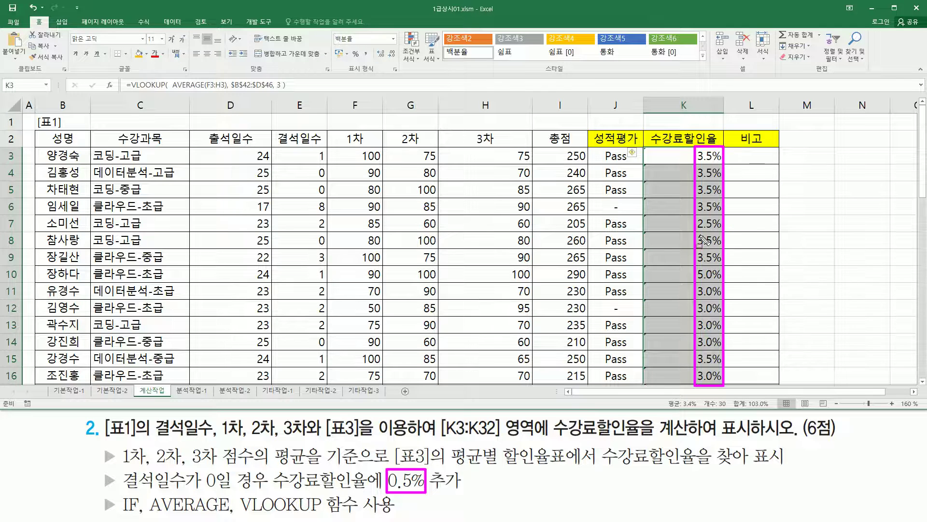
{"action": "left_click_drag", "start_coordinate": [126, 489], "coordinate": [216, 489]}
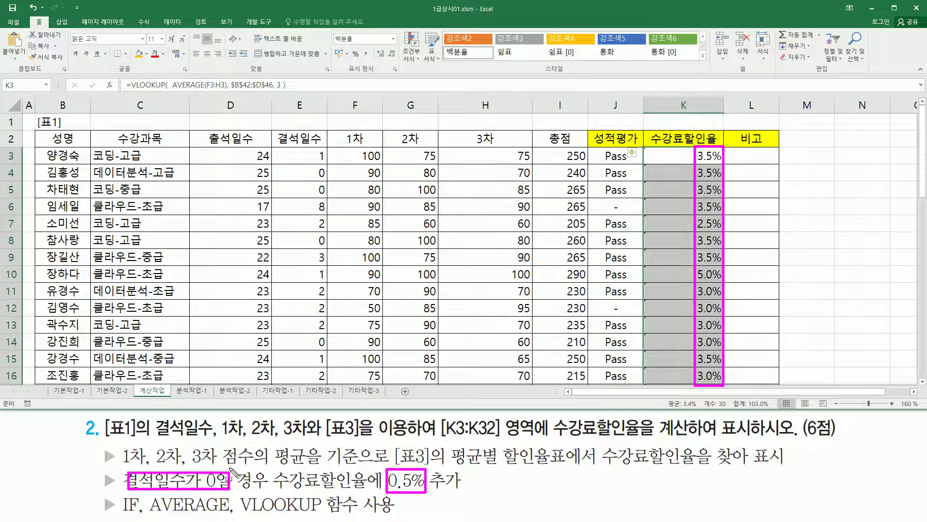
{"action": "key", "text": "Escape"}
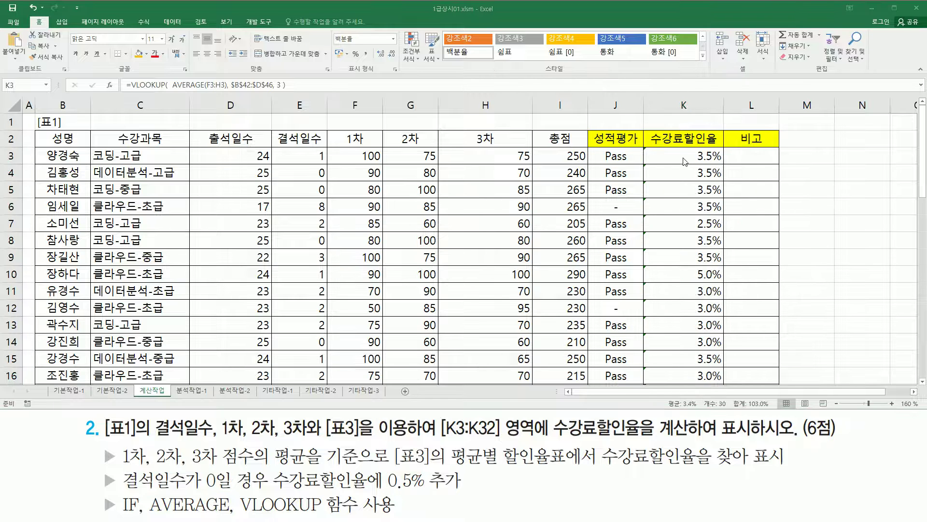
Step: Append + IF(E3=0, 0.5%, 0) to the VLOOKUP formula in K3 and enter it
{"action": "key", "text": "ctrl+shift+Down"}
{"action": "key", "text": "F2"}
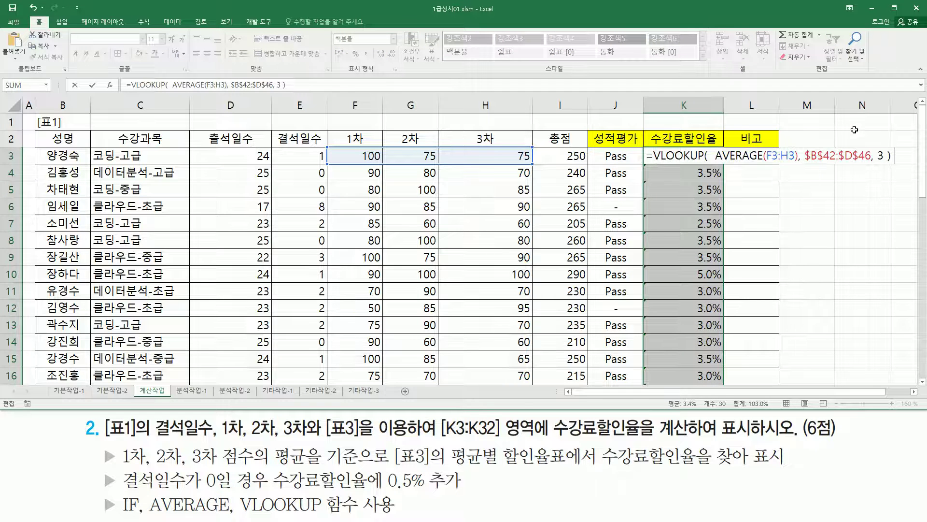
{"action": "type", "text": "+ if"}
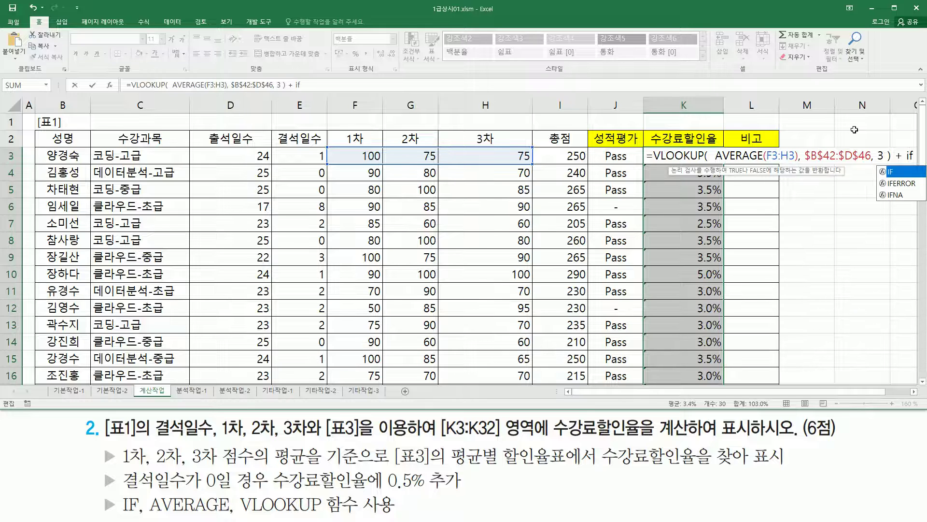
{"action": "type", "text": "("}
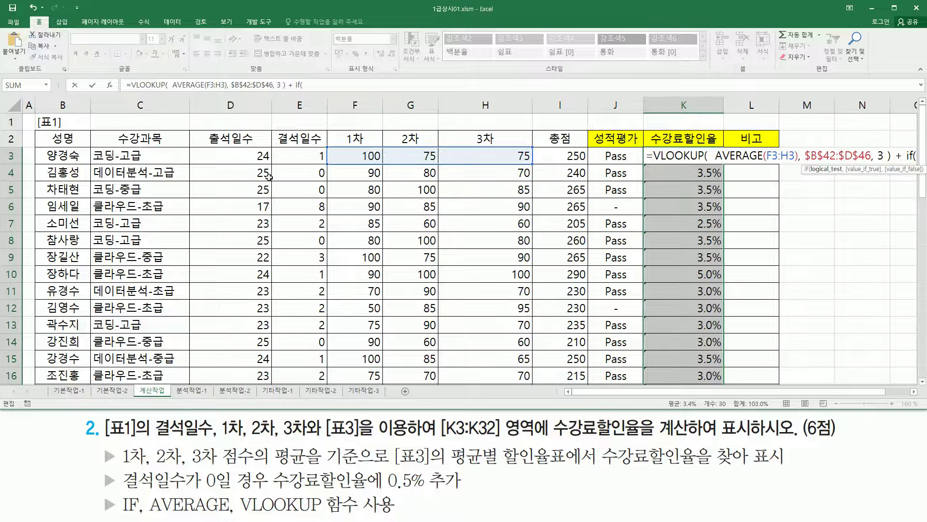
{"action": "left_click", "coordinate": [296, 153]}
{"action": "type", "text": "="}
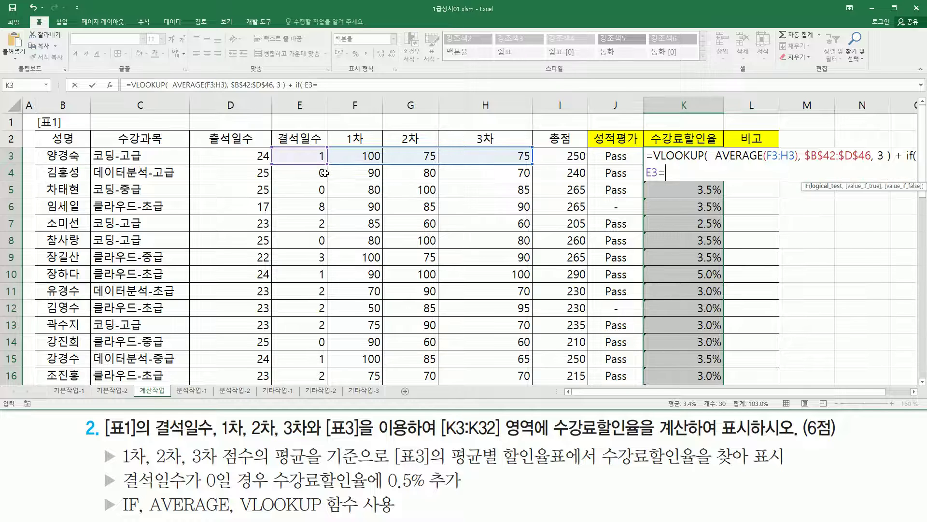
{"action": "type", "text": "0,"}
{"action": "type", "text": "0.5%"}
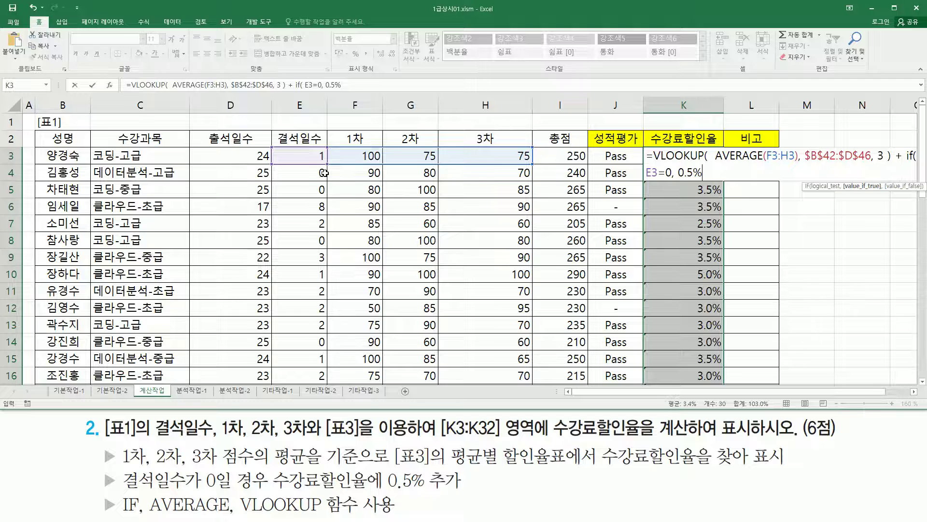
{"action": "type", "text": " , 0"}
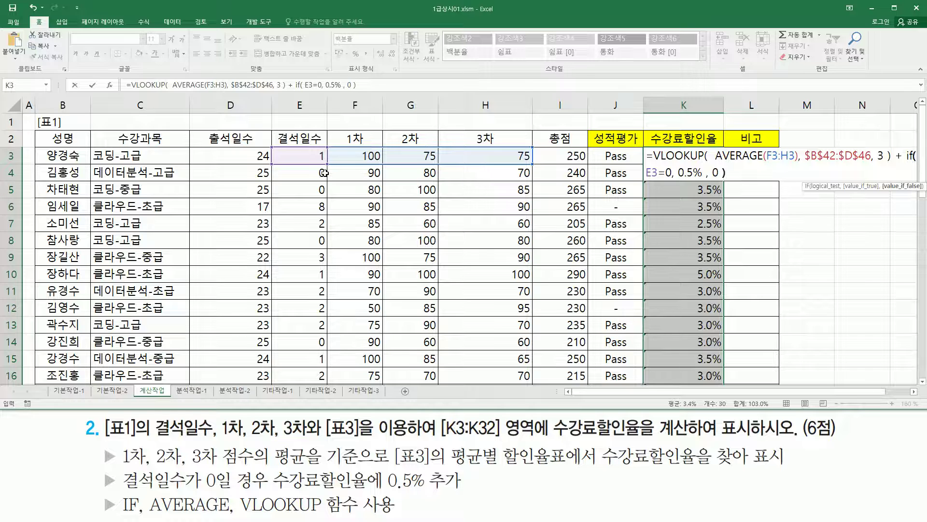
{"action": "type", "text": " )"}
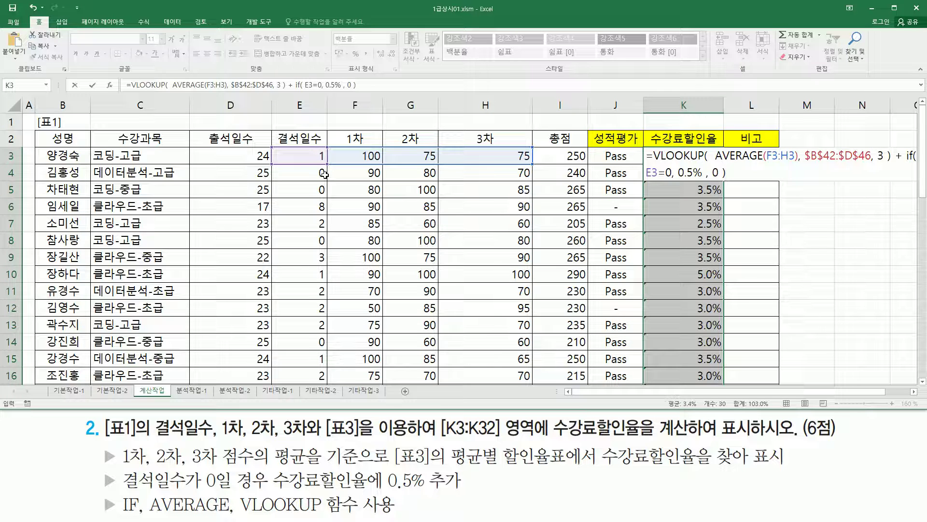
{"action": "key", "text": "Return"}
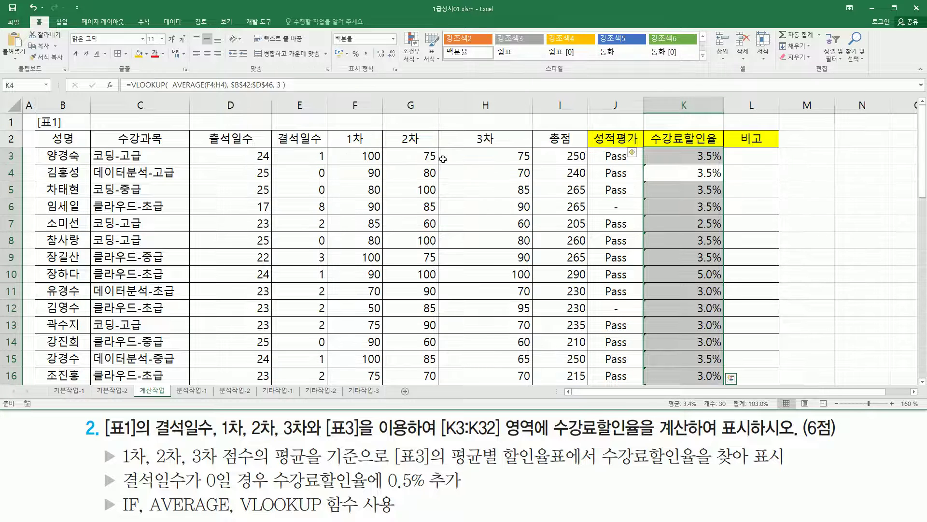
Step: Fill the updated 수강료할인율 formula from K3 down through K5 and compare with the 결석일수 values
{"action": "left_click", "coordinate": [708, 157]}
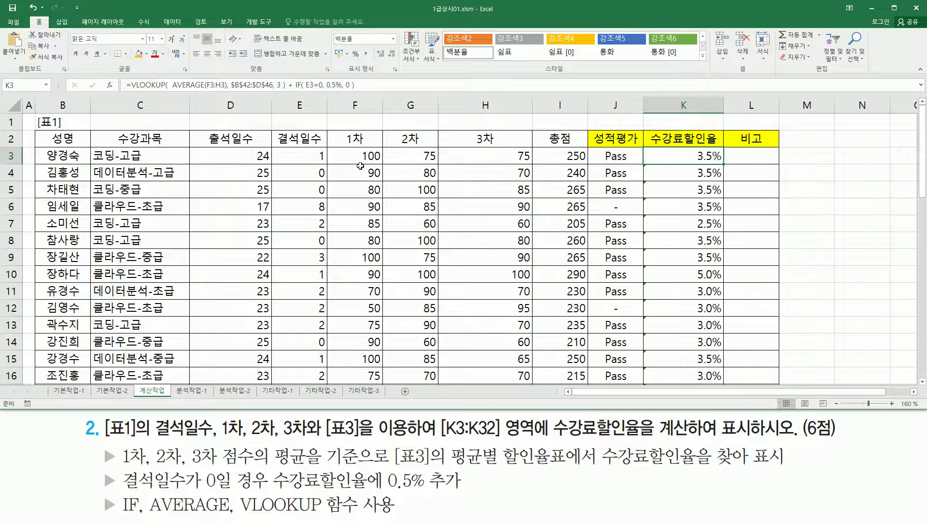
{"action": "left_click_drag", "start_coordinate": [313, 163], "coordinate": [329, 197]}
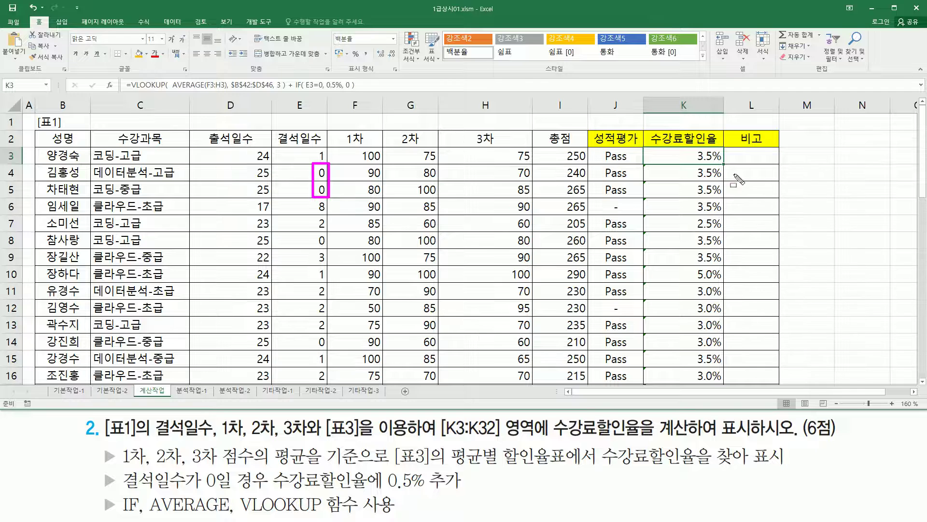
{"action": "mouse_move", "coordinate": [695, 164]}
{"action": "left_mouse_down"}
{"action": "mouse_move", "coordinate": [702, 191]}
{"action": "mouse_move", "coordinate": [728, 198]}
{"action": "left_mouse_up"}
{"action": "key", "text": "Escape"}
{"action": "left_click", "coordinate": [713, 153]}
{"action": "left_click_drag", "start_coordinate": [724, 165], "coordinate": [723, 197]}
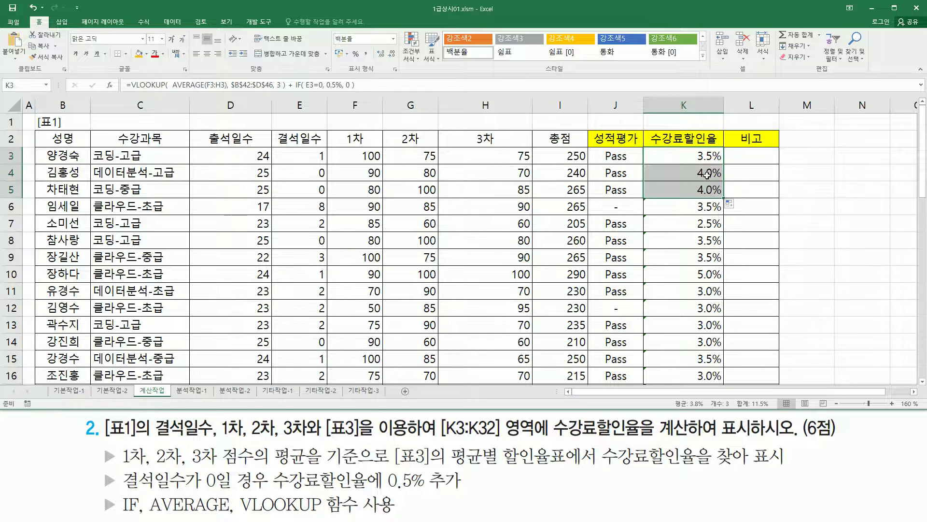
Step: Check 결석일수 in rows 6 to 8 and extend the updated discount formula from K5 down through K8
{"action": "left_click_drag", "start_coordinate": [699, 213], "coordinate": [320, 223]}
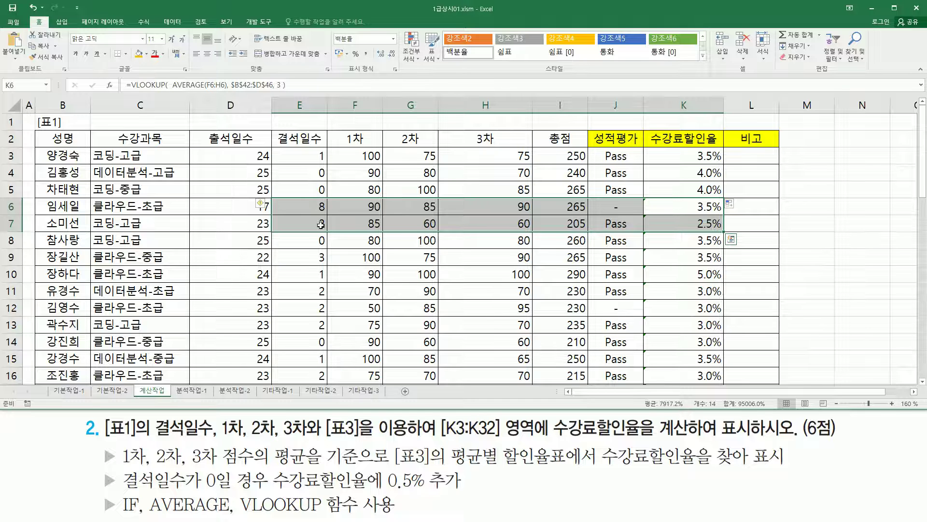
{"action": "left_click", "coordinate": [721, 194]}
{"action": "left_click_drag", "start_coordinate": [724, 198], "coordinate": [721, 230]}
{"action": "left_click", "coordinate": [311, 241]}
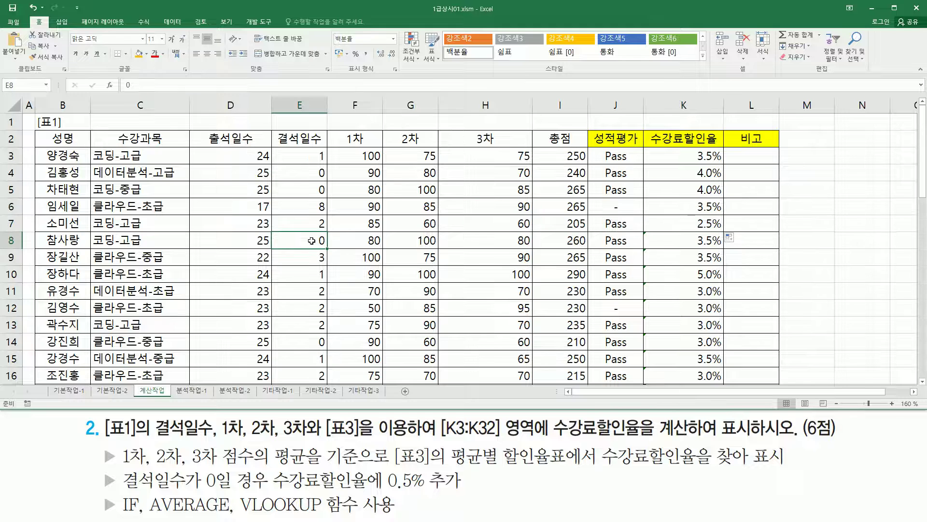
{"action": "key", "text": "ctrl+shift+Right"}
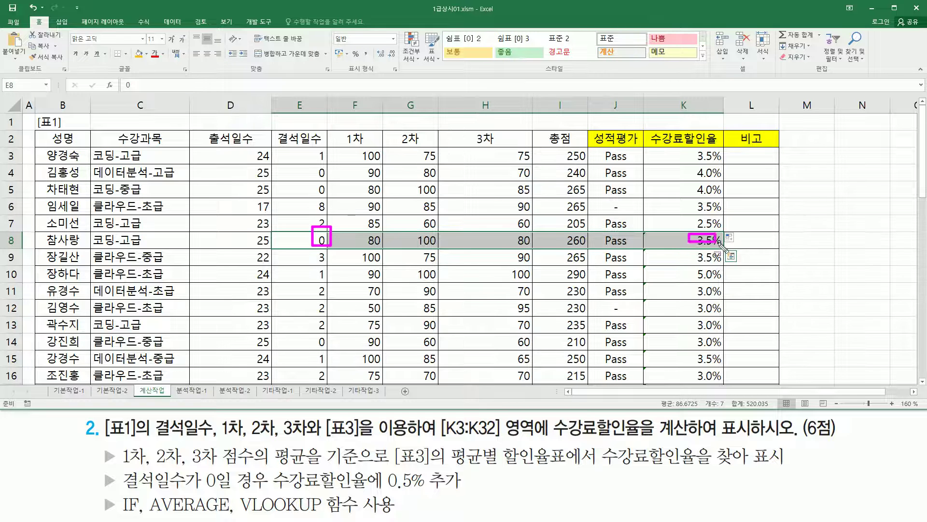
{"action": "left_click", "coordinate": [714, 223]}
{"action": "left_click_drag", "start_coordinate": [725, 233], "coordinate": [721, 244]}
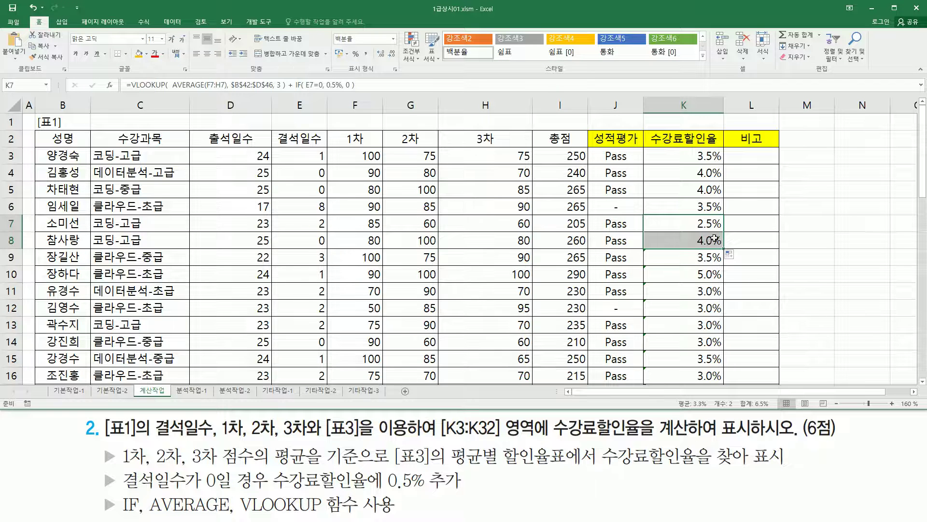
Step: Fill the updated discount formula down the rest of the column through K32 and look over the rates
{"action": "double_click", "coordinate": [723, 248]}
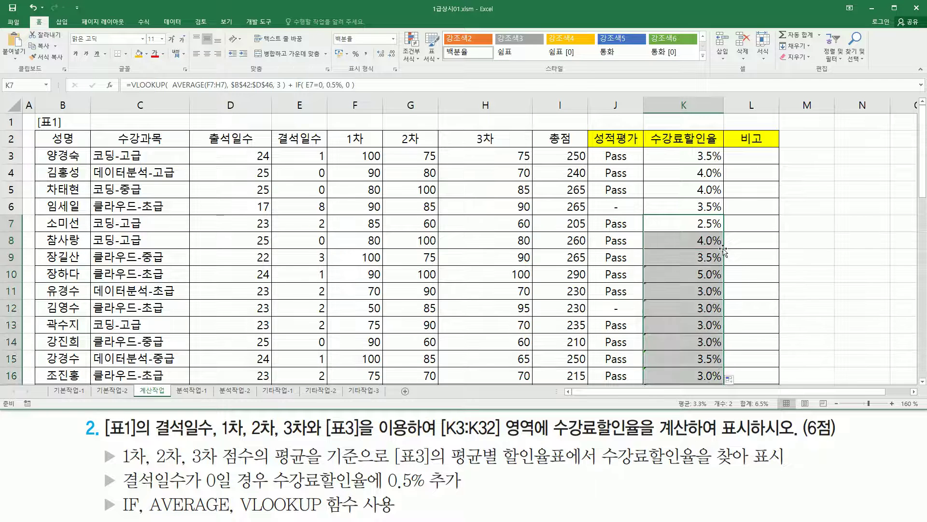
{"action": "scroll", "coordinate": [681, 243], "scroll_direction": "down", "scroll_amount": 10}
{"action": "scroll", "coordinate": [682, 243], "scroll_direction": "up", "scroll_amount": 10}
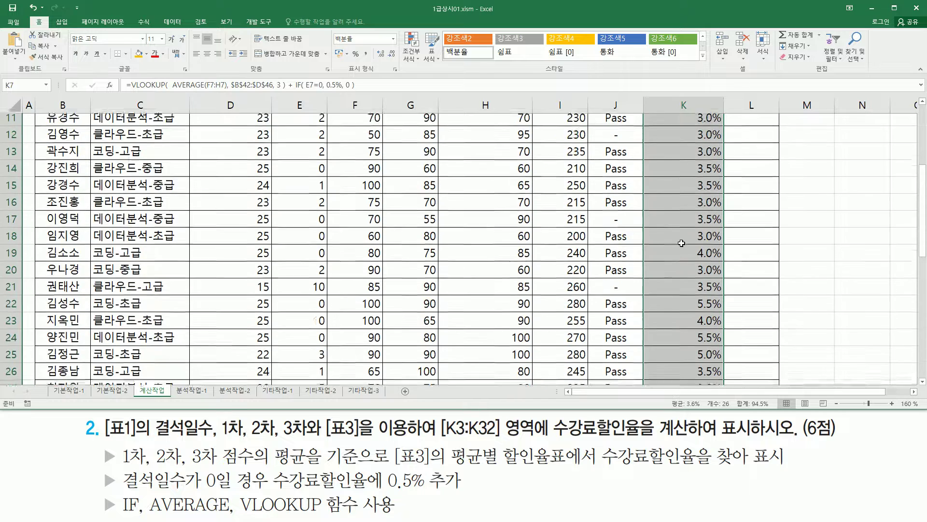
Step: Write K3's formula =VLOOKUP( AVERAGE(F3:H3), $B$42:$D$46, 3 ) + IF( E3=0, 0.5%, 0 ) as text in C1
{"action": "left_click", "coordinate": [686, 152]}
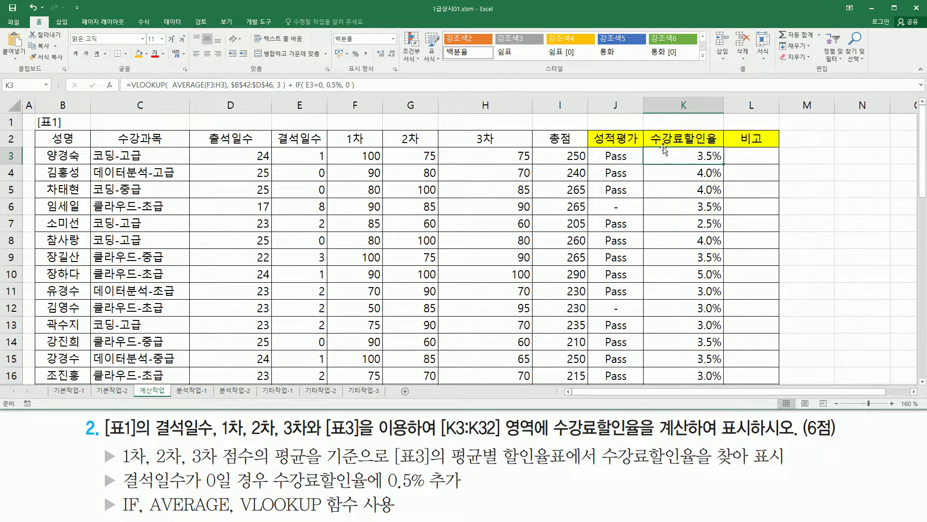
{"action": "left_click", "coordinate": [149, 119]}
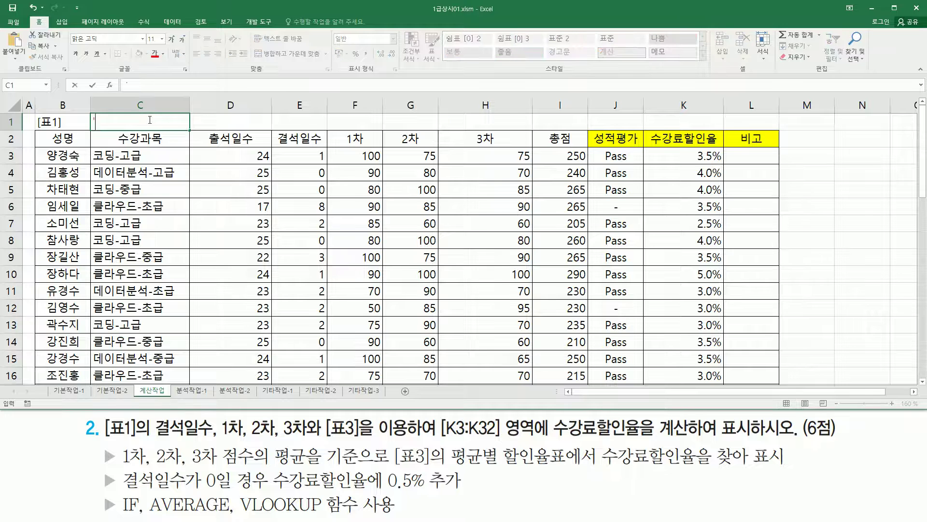
{"action": "type", "text": "=VLOOKUP( AVERAGE(F3:H3), $B$42:$D$46, 3 ) + IF( E3=0, 0.5%, 0 )"}
{"action": "key", "text": "Return"}
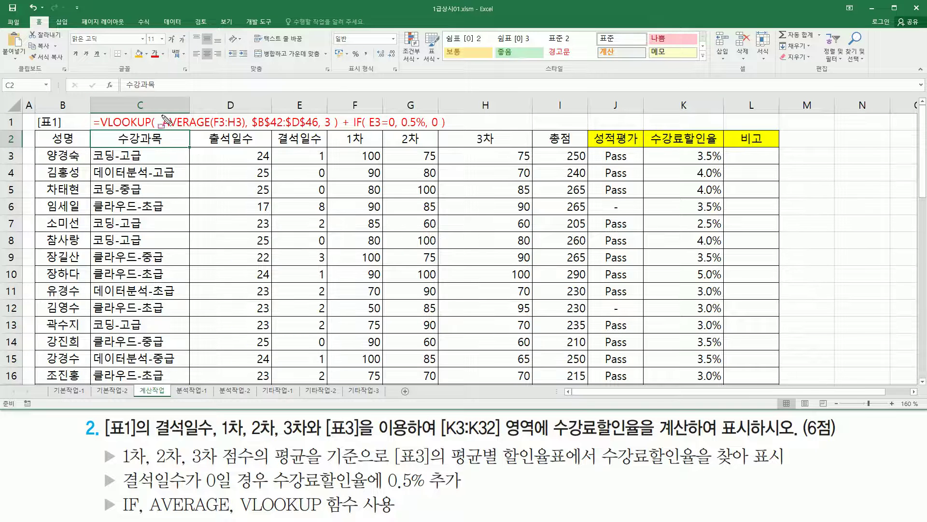
Step: Review the formula text in C1, matching each VLOOKUP and IF argument to the task's average and 결석일수 rules
{"action": "left_click_drag", "start_coordinate": [160, 129], "coordinate": [243, 113]}
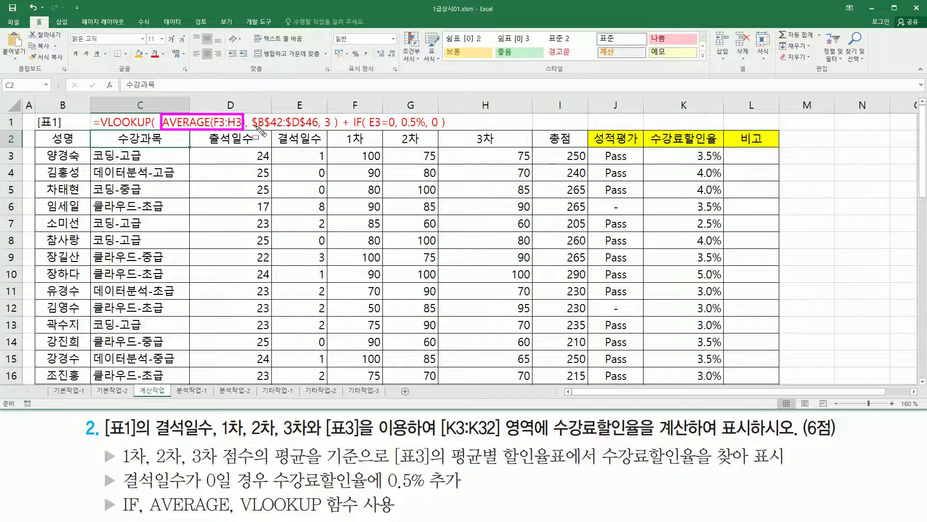
{"action": "left_click_drag", "start_coordinate": [249, 132], "coordinate": [332, 134]}
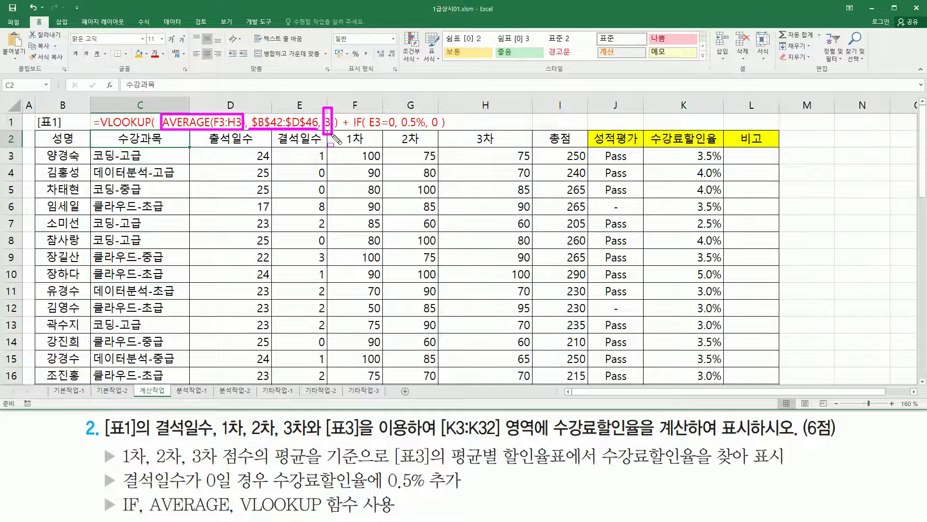
{"action": "left_click_drag", "start_coordinate": [98, 108], "coordinate": [340, 137]}
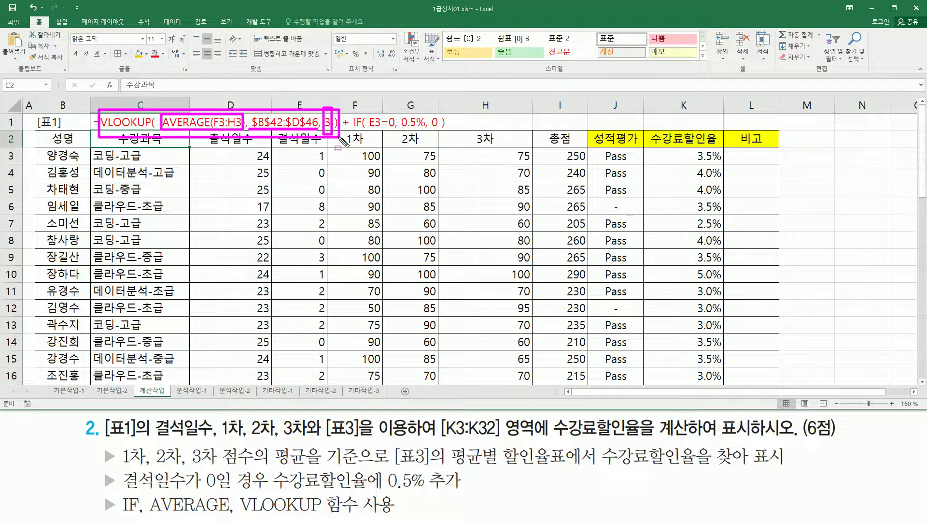
{"action": "left_click_drag", "start_coordinate": [124, 491], "coordinate": [237, 467]}
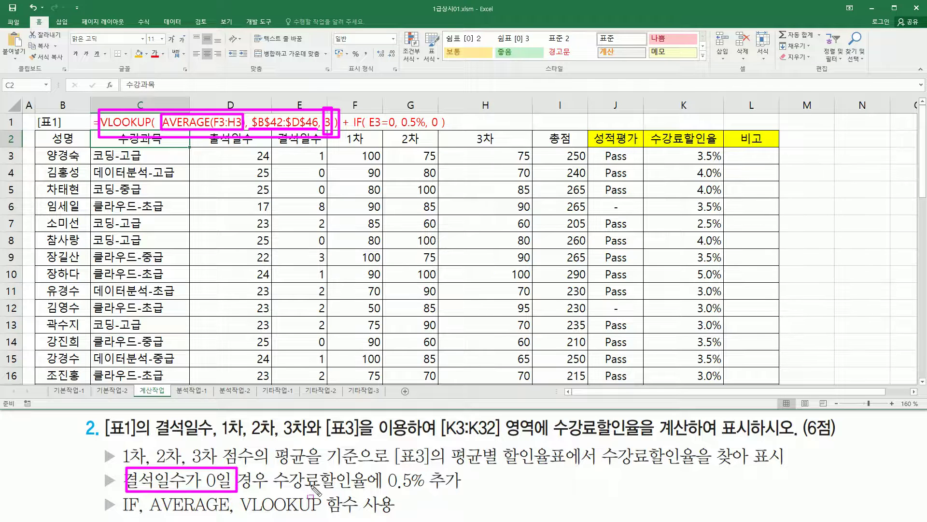
{"action": "left_click_drag", "start_coordinate": [387, 491], "coordinate": [460, 492]}
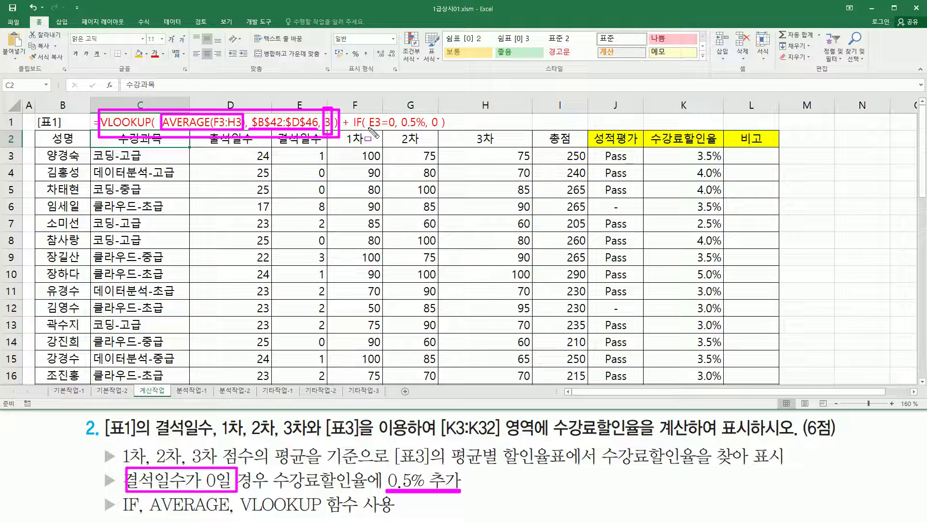
{"action": "mouse_move", "coordinate": [369, 129]}
{"action": "left_mouse_down"}
{"action": "mouse_move", "coordinate": [389, 130]}
{"action": "mouse_move", "coordinate": [393, 111]}
{"action": "mouse_move", "coordinate": [425, 130]}
{"action": "left_mouse_up"}
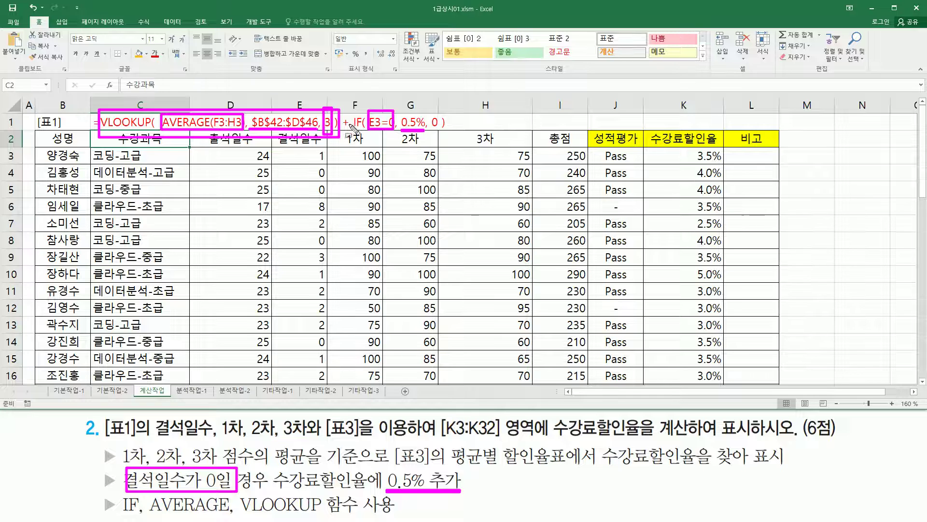
{"action": "left_click_drag", "start_coordinate": [432, 129], "coordinate": [440, 129]}
{"action": "left_click_drag", "start_coordinate": [342, 113], "coordinate": [351, 138]}
{"action": "key", "text": "Escape"}
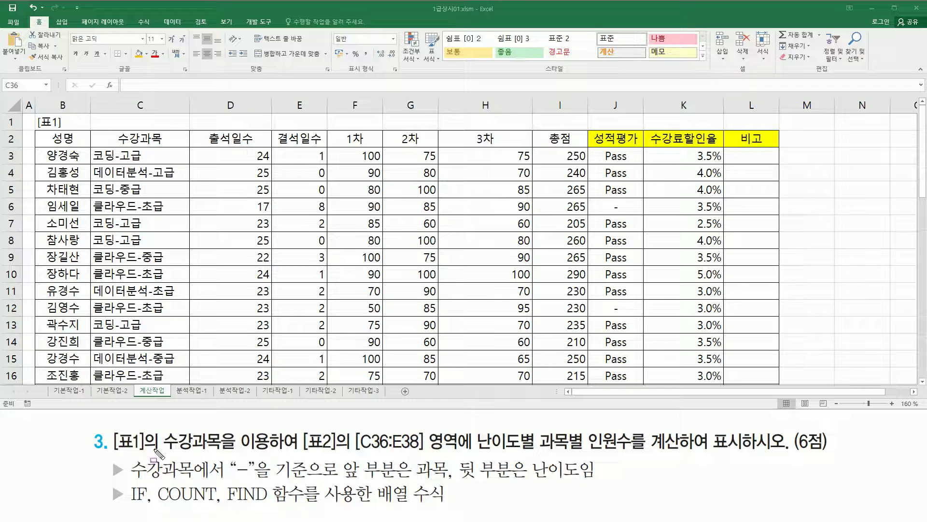
Step: Read task 3, matching 표1's 수강과목 column to the request for 난이도별 과목별 인원수 in 표2's C36:E38
{"action": "left_click_drag", "start_coordinate": [112, 456], "coordinate": [151, 429]}
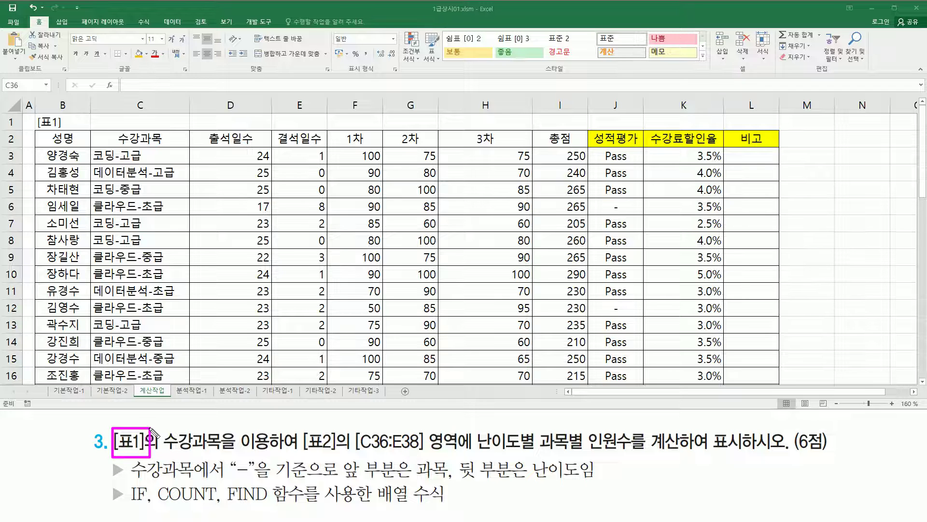
{"action": "mouse_move", "coordinate": [43, 128]}
{"action": "left_mouse_down"}
{"action": "mouse_move", "coordinate": [748, 290]}
{"action": "mouse_move", "coordinate": [786, 378]}
{"action": "left_mouse_up"}
{"action": "mouse_move", "coordinate": [166, 454]}
{"action": "left_mouse_down"}
{"action": "mouse_move", "coordinate": [238, 454]}
{"action": "mouse_move", "coordinate": [274, 442]}
{"action": "mouse_move", "coordinate": [274, 429]}
{"action": "left_mouse_up"}
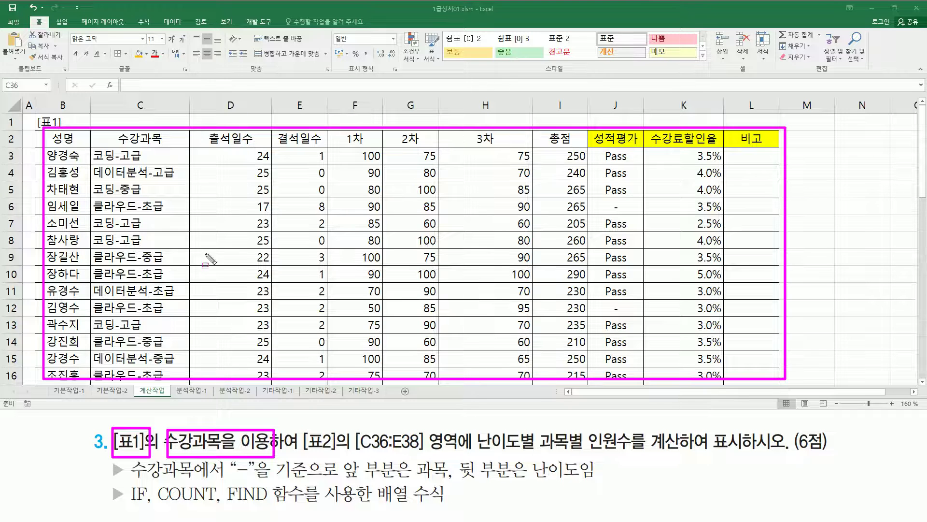
{"action": "left_click_drag", "start_coordinate": [96, 153], "coordinate": [185, 385]}
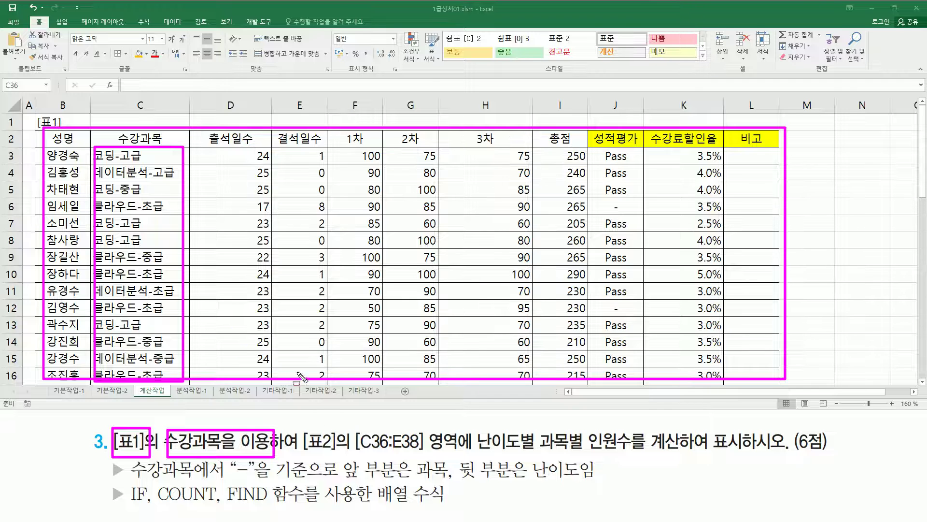
{"action": "mouse_move", "coordinate": [303, 439]}
{"action": "left_mouse_down"}
{"action": "mouse_move", "coordinate": [304, 430]}
{"action": "mouse_move", "coordinate": [365, 457]}
{"action": "mouse_move", "coordinate": [539, 456]}
{"action": "mouse_move", "coordinate": [609, 445]}
{"action": "mouse_move", "coordinate": [755, 454]}
{"action": "left_mouse_up"}
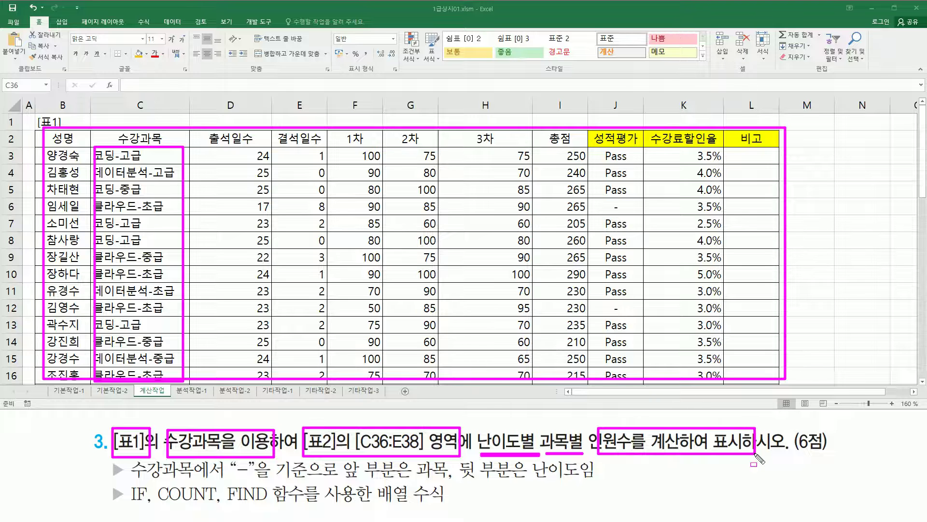
{"action": "key", "text": "Escape"}
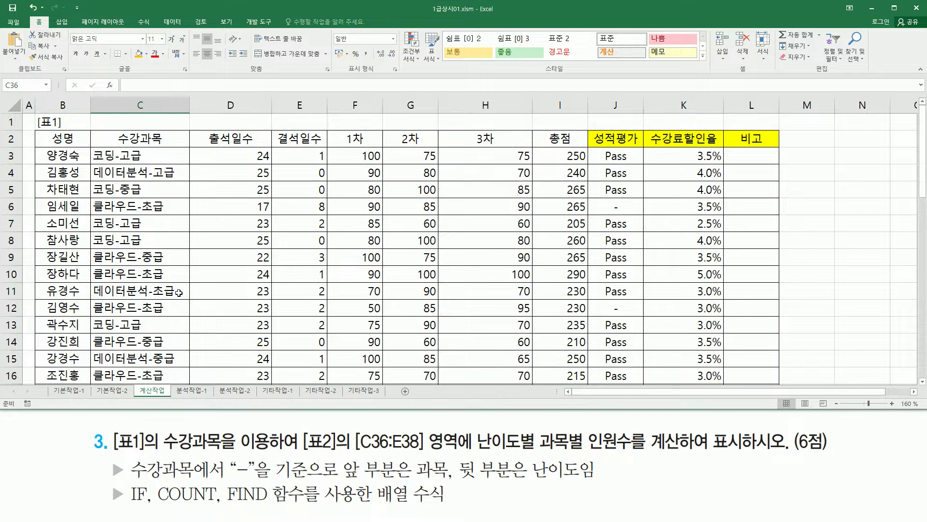
Step: Examine 표2's C36:E38, relating each cell to its 난이도 row and 과목 column heading
{"action": "scroll", "coordinate": [179, 296], "scroll_direction": "down", "scroll_amount": 10}
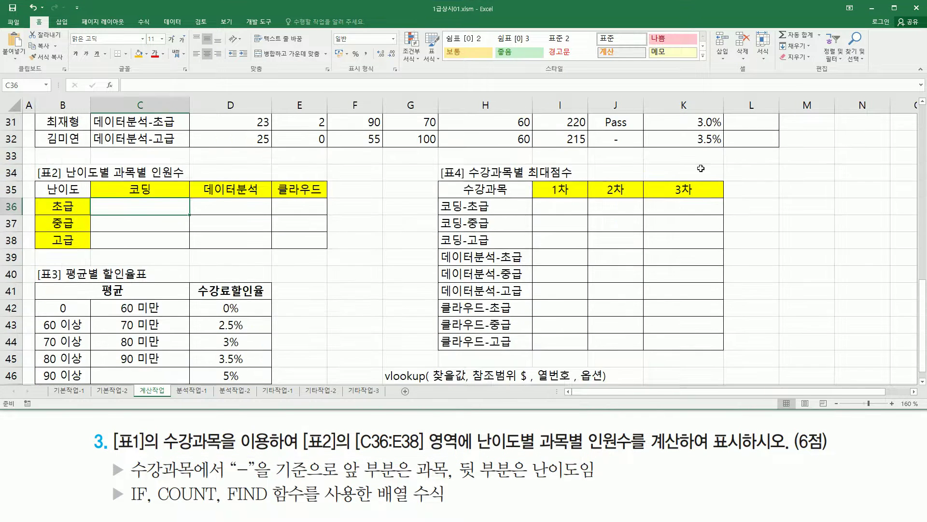
{"action": "scroll", "coordinate": [868, 116], "scroll_direction": "up", "scroll_amount": 3}
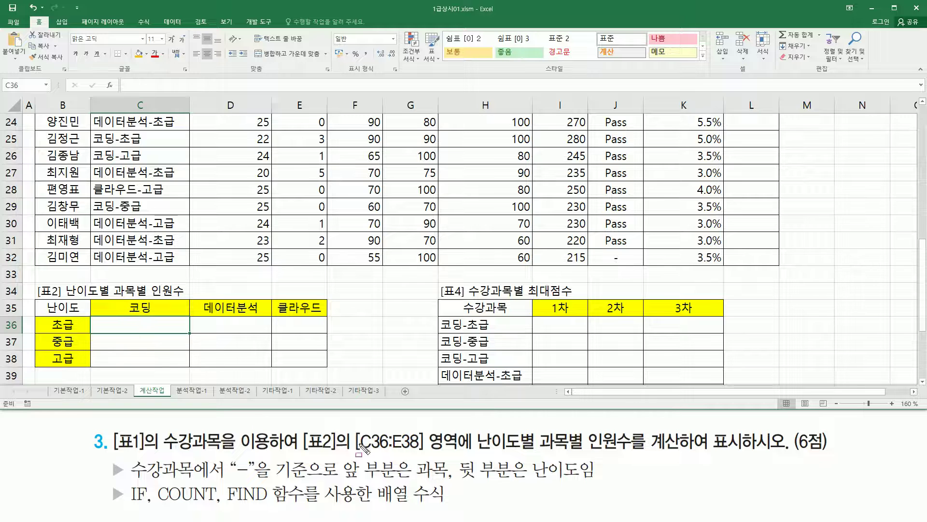
{"action": "left_click_drag", "start_coordinate": [125, 320], "coordinate": [154, 331]}
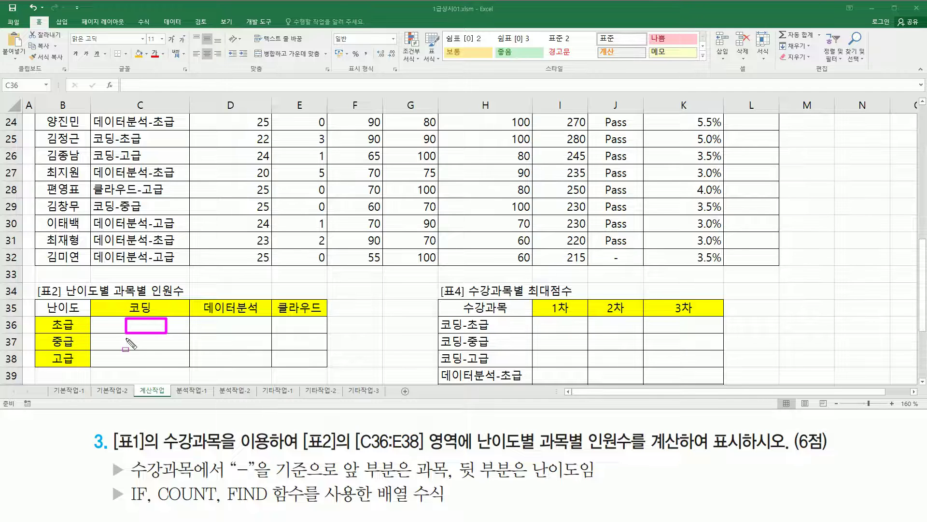
{"action": "left_click_drag", "start_coordinate": [121, 336], "coordinate": [163, 349]}
{"action": "left_click_drag", "start_coordinate": [119, 356], "coordinate": [167, 365]}
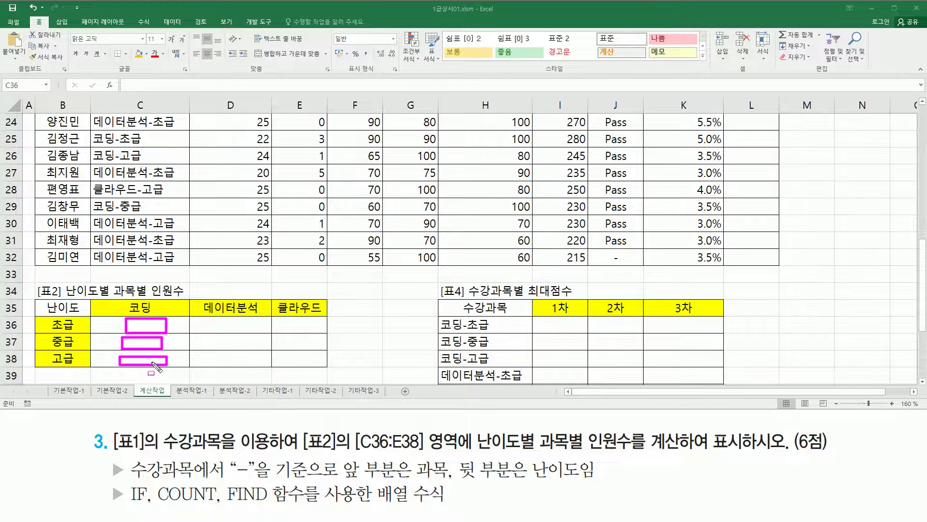
{"action": "left_click_drag", "start_coordinate": [281, 352], "coordinate": [315, 363]}
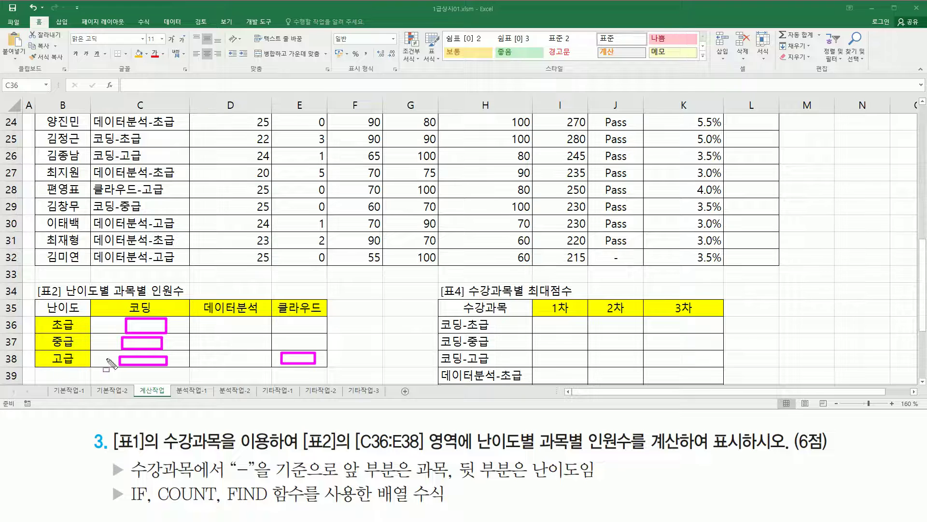
{"action": "left_click_drag", "start_coordinate": [216, 335], "coordinate": [257, 348]}
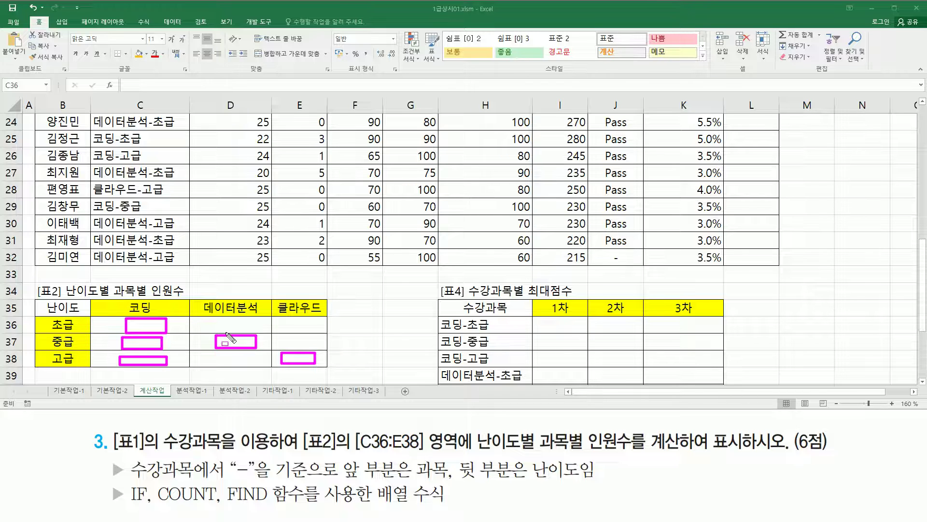
Step: Compare the 수강과목 entries with the rule that 과목 precedes the "-" and 난이도 follows it
{"action": "left_click_drag", "start_coordinate": [132, 478], "coordinate": [196, 477]}
{"action": "mouse_move", "coordinate": [94, 110]}
{"action": "left_mouse_down"}
{"action": "mouse_move", "coordinate": [94, 151]}
{"action": "mouse_move", "coordinate": [193, 256]}
{"action": "mouse_move", "coordinate": [195, 273]}
{"action": "left_mouse_up"}
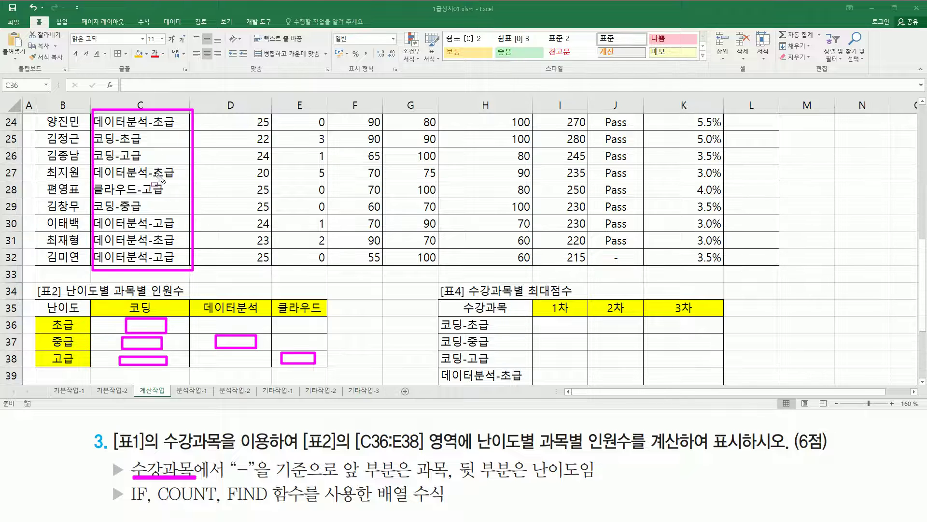
{"action": "mouse_move", "coordinate": [228, 459]}
{"action": "left_mouse_down"}
{"action": "mouse_move", "coordinate": [230, 481]}
{"action": "mouse_move", "coordinate": [260, 482]}
{"action": "left_mouse_up"}
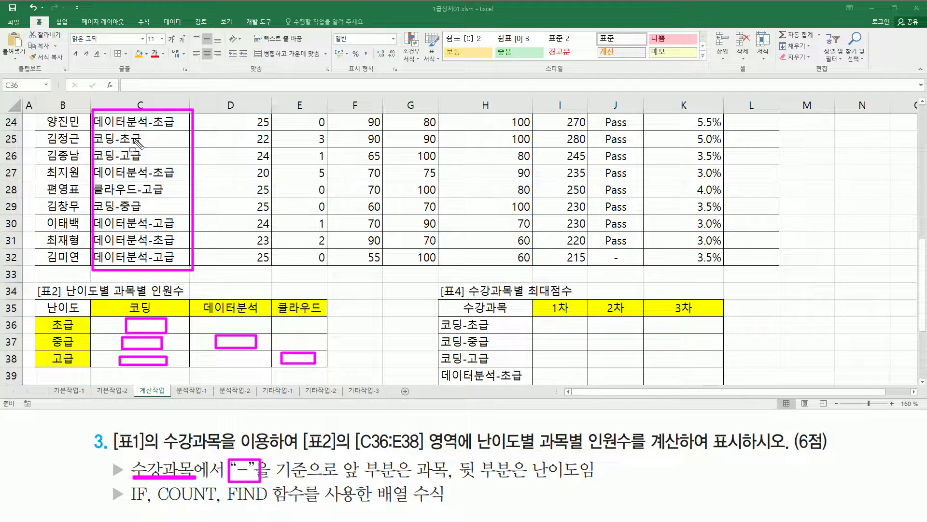
{"action": "mouse_move", "coordinate": [338, 481]}
{"action": "left_mouse_down"}
{"action": "mouse_move", "coordinate": [461, 485]}
{"action": "mouse_move", "coordinate": [449, 463]}
{"action": "mouse_move", "coordinate": [463, 481]}
{"action": "mouse_move", "coordinate": [579, 460]}
{"action": "mouse_move", "coordinate": [582, 483]}
{"action": "left_mouse_up"}
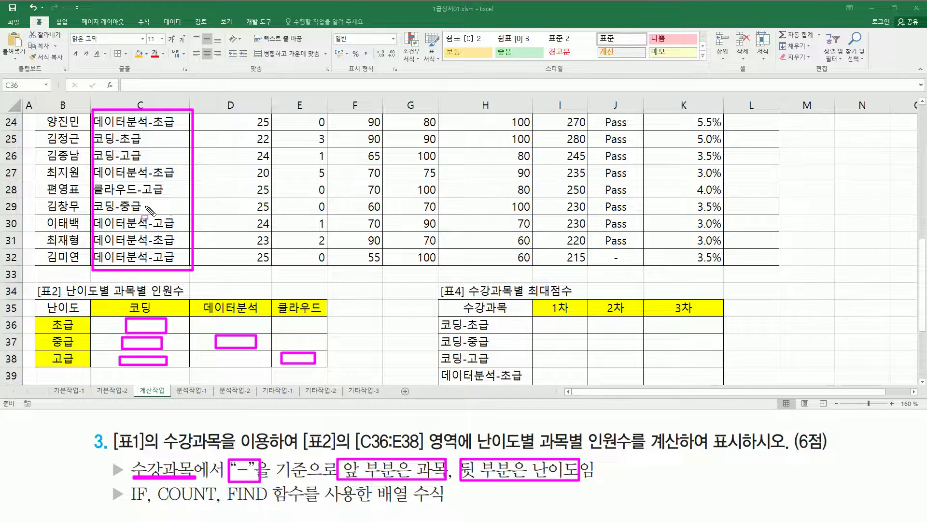
{"action": "mouse_move", "coordinate": [97, 218]}
{"action": "left_mouse_down"}
{"action": "mouse_move", "coordinate": [145, 246]}
{"action": "mouse_move", "coordinate": [95, 263]}
{"action": "mouse_move", "coordinate": [146, 264]}
{"action": "left_mouse_up"}
{"action": "mouse_move", "coordinate": [153, 230]}
{"action": "left_mouse_down"}
{"action": "mouse_move", "coordinate": [172, 231]}
{"action": "mouse_move", "coordinate": [174, 264]}
{"action": "left_mouse_up"}
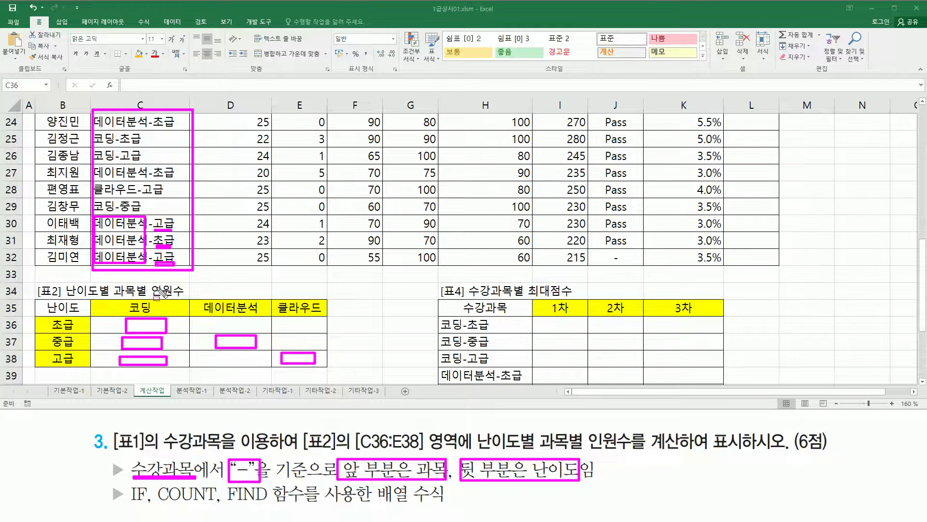
{"action": "key", "text": "Escape"}
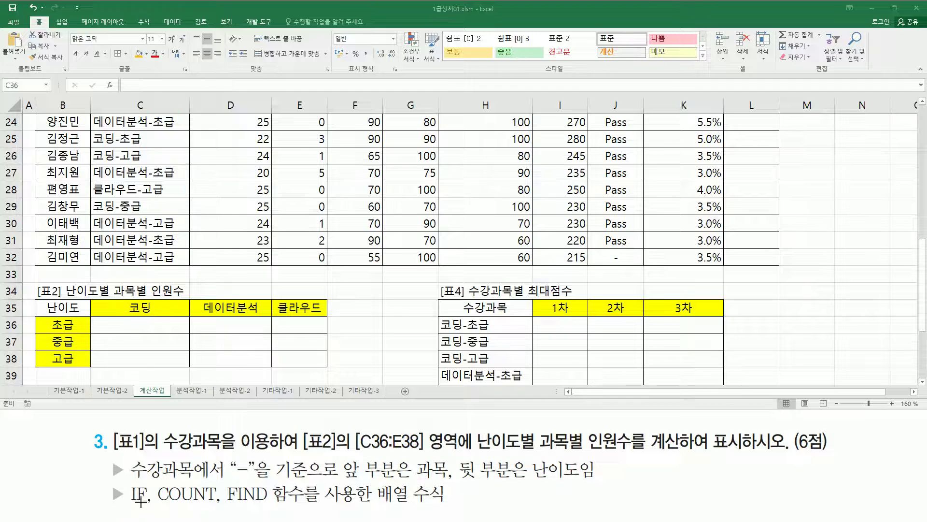
Step: Review the required IF, COUNT, FIND array formula, relating FIND to the 코딩 and 초급 headings of 표2
{"action": "left_click_drag", "start_coordinate": [125, 504], "coordinate": [302, 506]}
{"action": "left_click_drag", "start_coordinate": [372, 485], "coordinate": [449, 504]}
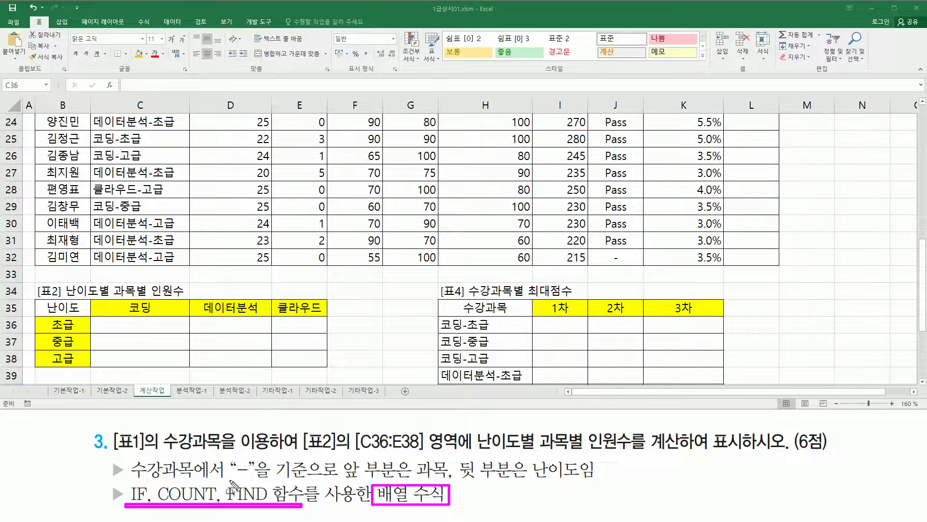
{"action": "mouse_move", "coordinate": [583, 429]}
{"action": "left_mouse_down"}
{"action": "mouse_move", "coordinate": [608, 452]}
{"action": "mouse_move", "coordinate": [648, 454]}
{"action": "left_mouse_up"}
{"action": "left_click_drag", "start_coordinate": [129, 484], "coordinate": [218, 507]}
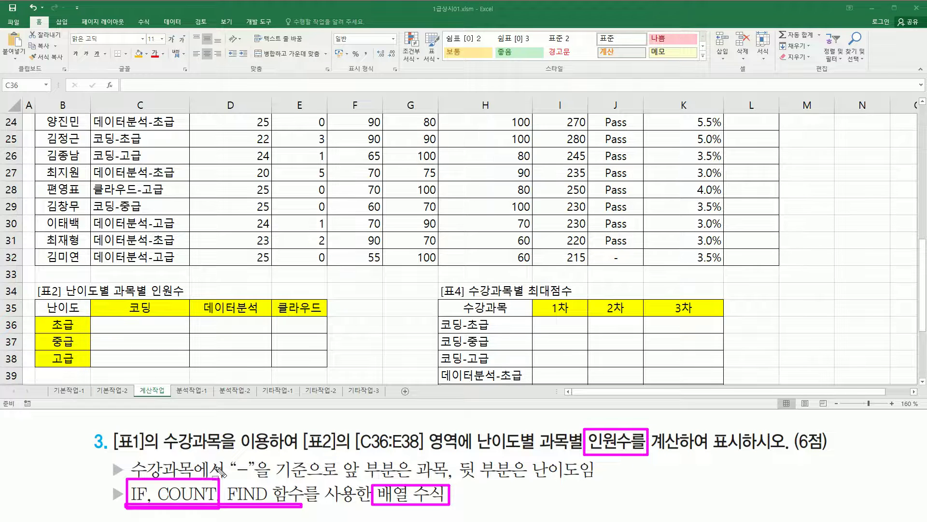
{"action": "key", "text": "e"}
{"action": "left_click_drag", "start_coordinate": [224, 482], "coordinate": [280, 504]}
{"action": "left_click_drag", "start_coordinate": [126, 301], "coordinate": [155, 314]}
{"action": "mouse_move", "coordinate": [50, 318]}
{"action": "left_mouse_down"}
{"action": "mouse_move", "coordinate": [78, 318]}
{"action": "mouse_move", "coordinate": [79, 333]}
{"action": "left_mouse_up"}
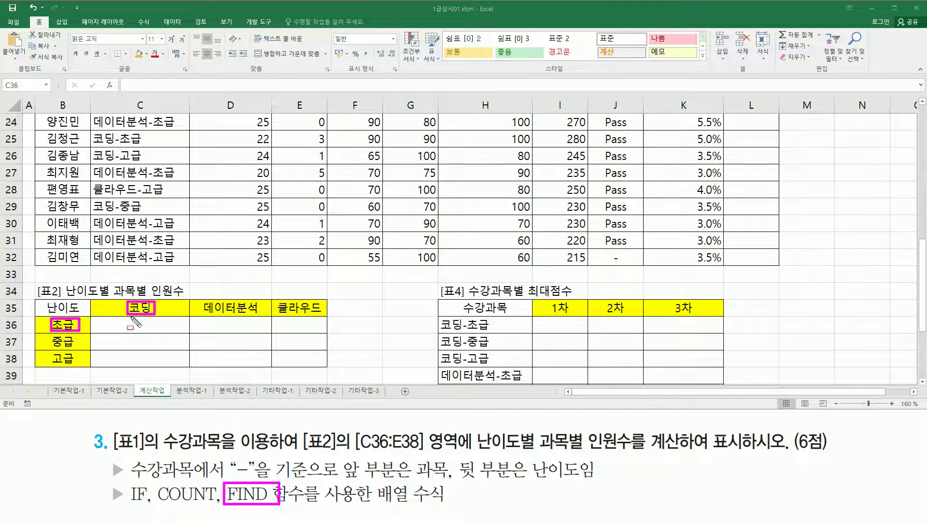
{"action": "key", "text": "Escape"}
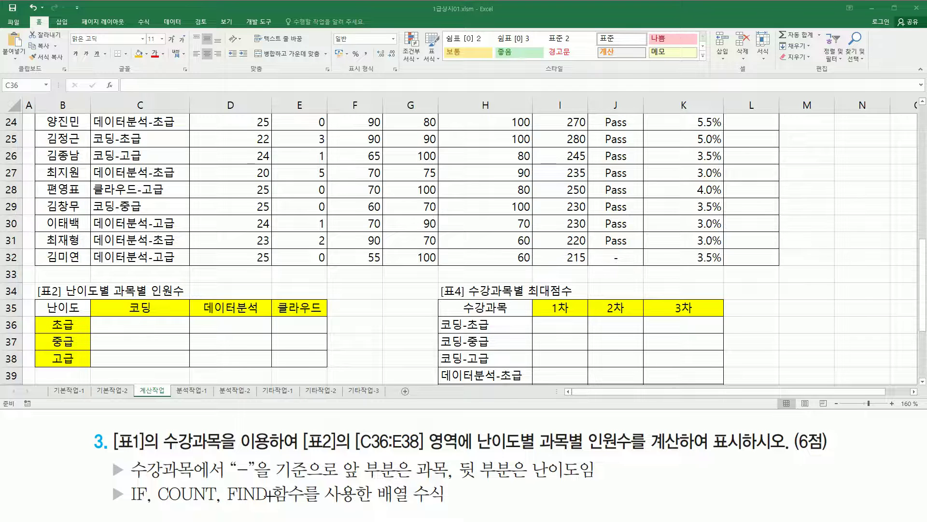
Step: Write the syntax note find( 찾을값, 문자열, 시작위치) as text in C33
{"action": "left_click", "coordinate": [115, 273]}
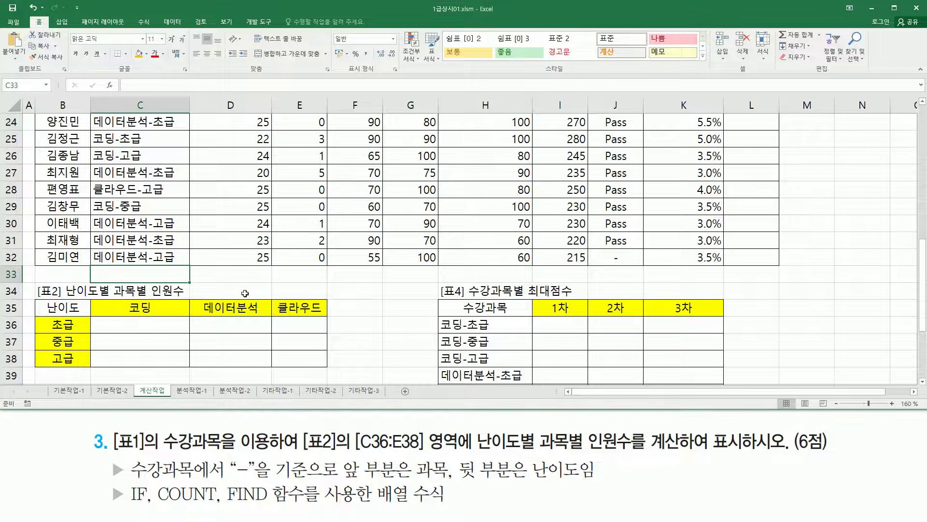
{"action": "type", "text": "fi"}
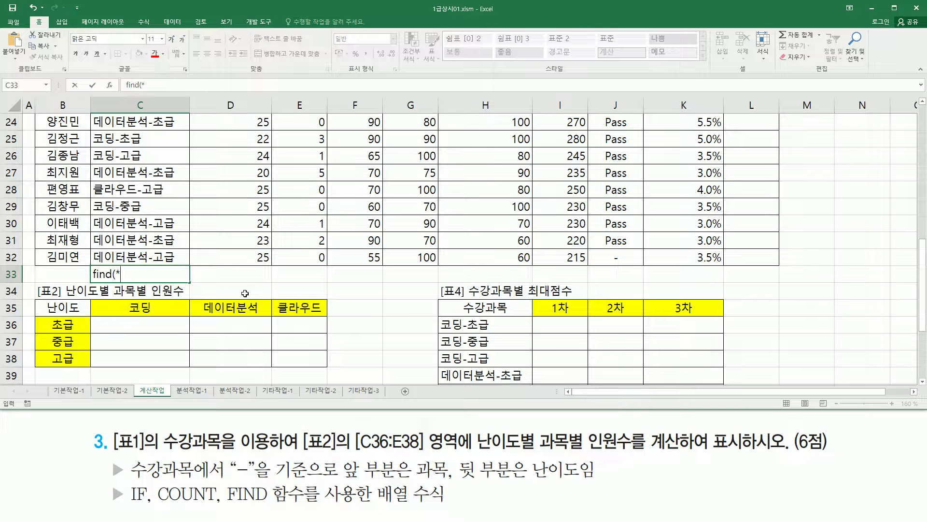
{"action": "type", "text": "nd( ㅊ"}
{"action": "type", "text": "ㅇ"}
{"action": "type", "text": "값"}
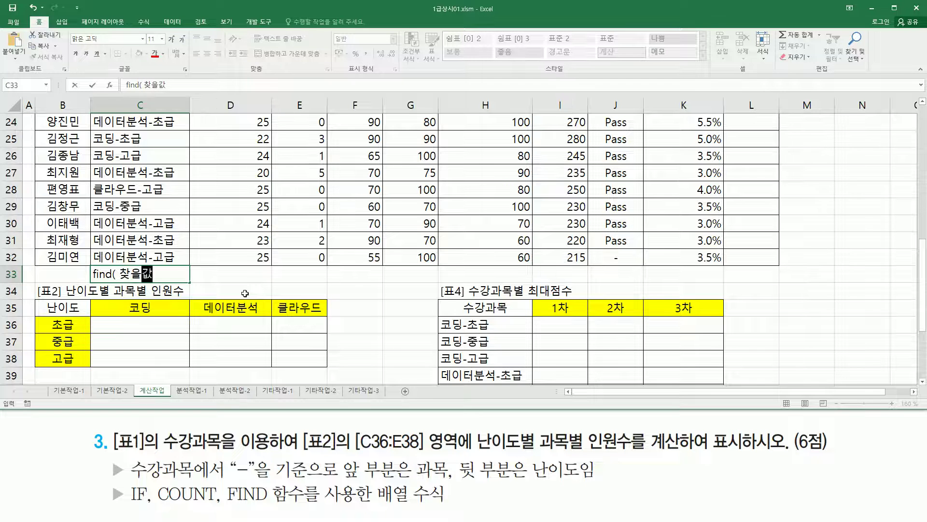
{"action": "type", "text": ", 무"}
{"action": "type", "text": "열"}
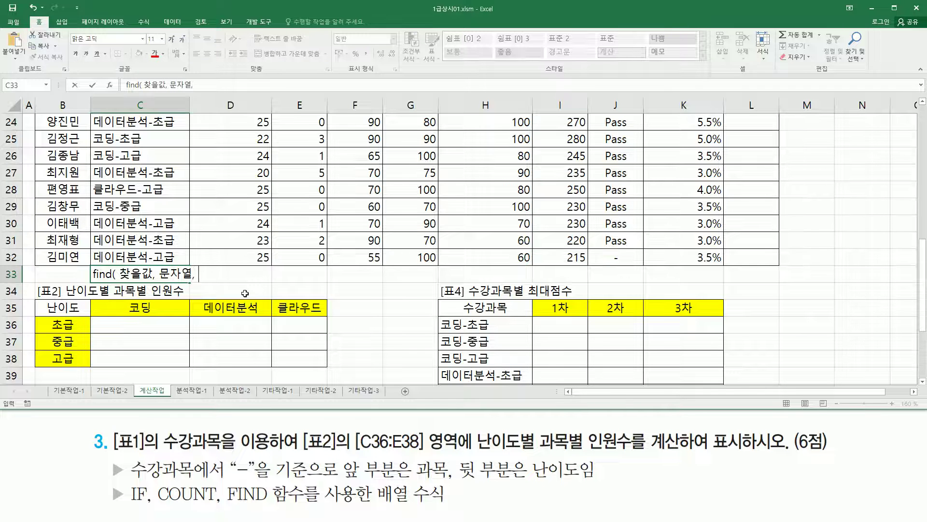
{"action": "type", "text": ", 시작"}
{"action": "type", "text": "위치"}
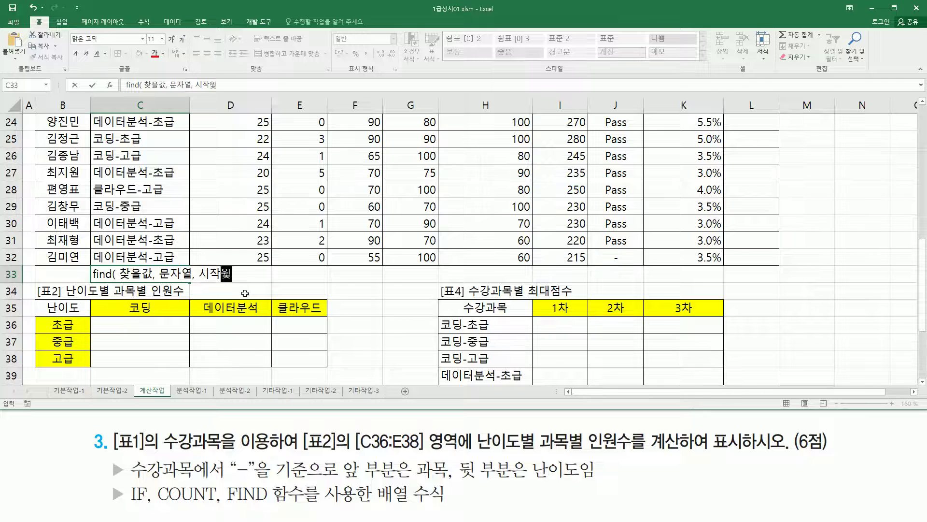
{"action": "type", "text": ")"}
{"action": "key", "text": "Return"}
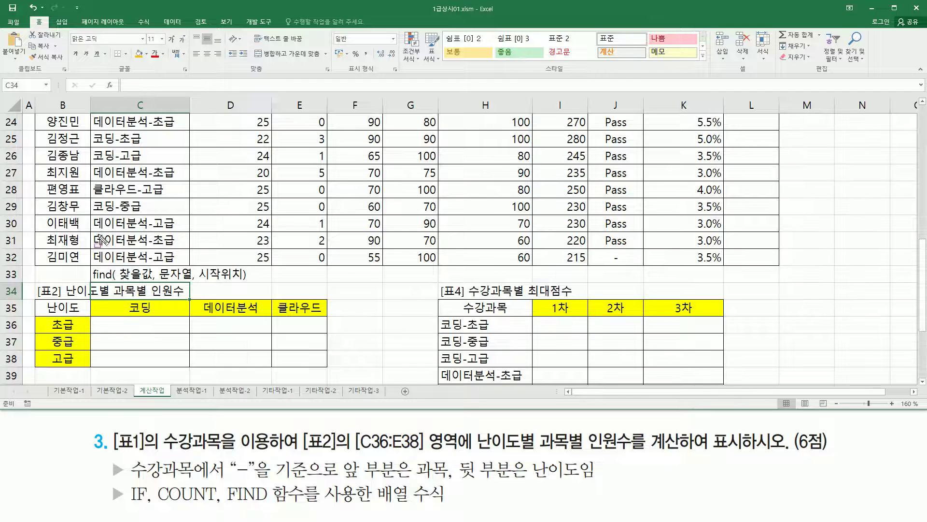
Step: Enter the test formula =FIND(B36,C31,1) in E34 to look for 초급 in the 수강과목 text of row 31
{"action": "left_click_drag", "start_coordinate": [92, 233], "coordinate": [190, 250]}
{"action": "key", "text": "Escape"}
{"action": "left_click", "coordinate": [287, 291]}
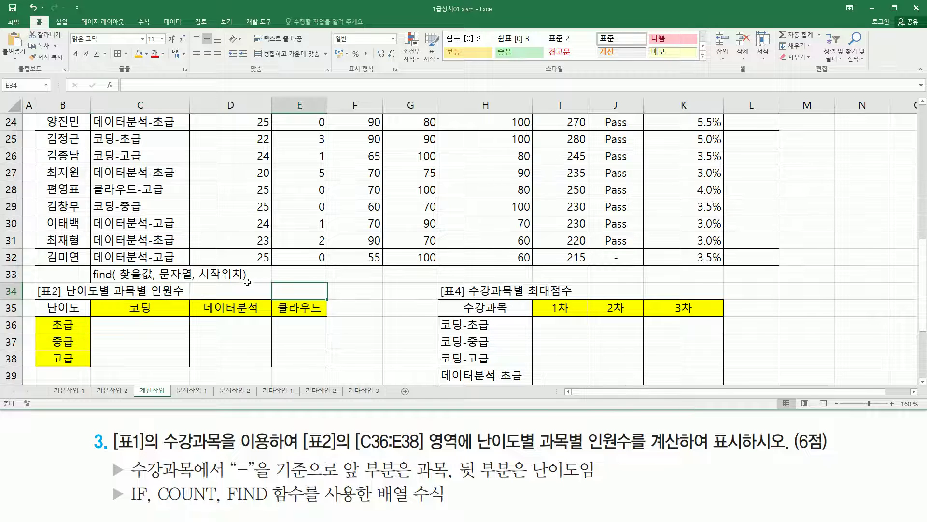
{"action": "type", "text": "="}
{"action": "type", "text": "랴ㅜ"}
{"action": "key", "text": "BackSpace"}
{"action": "key", "text": "BackSpace"}
{"action": "type", "text": "ㄹ"}
{"action": "key", "text": "BackSpace"}
{"action": "key", "text": "Hangul"}
{"action": "type", "text": "find("}
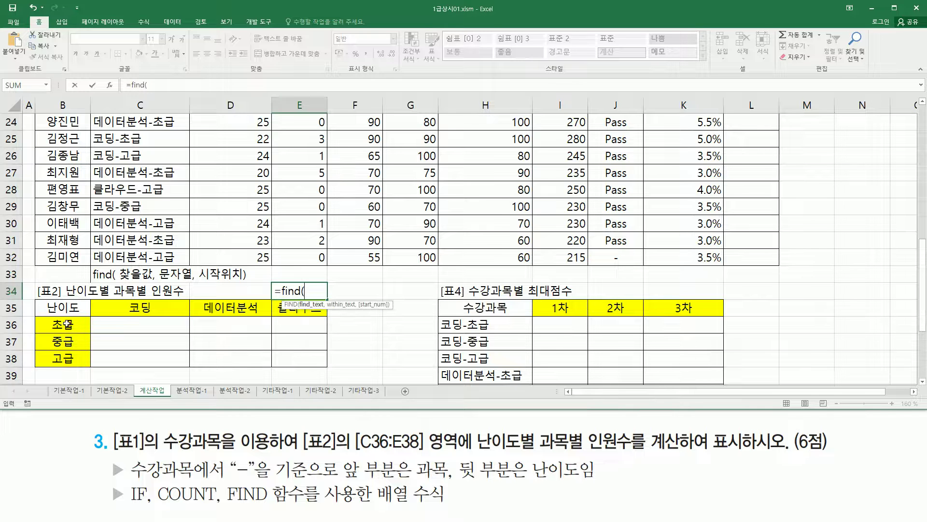
{"action": "left_click", "coordinate": [66, 325]}
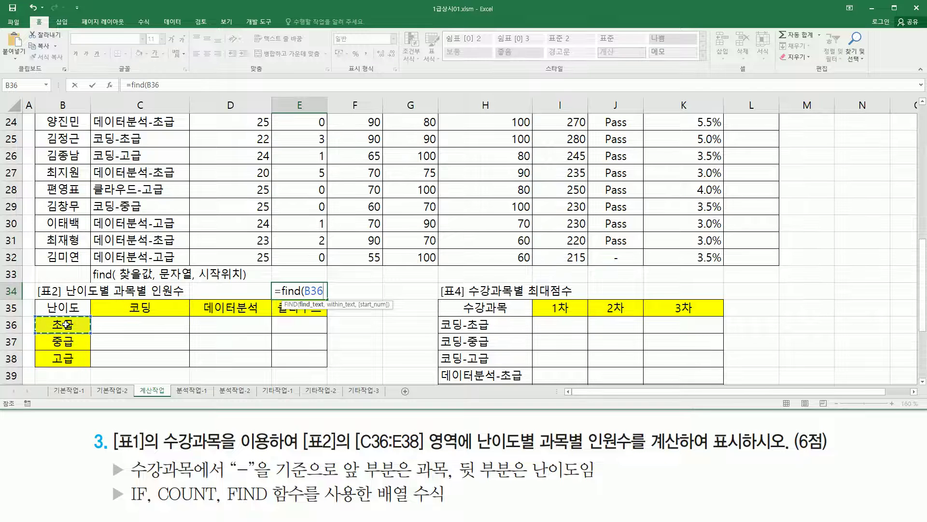
{"action": "type", "text": ","}
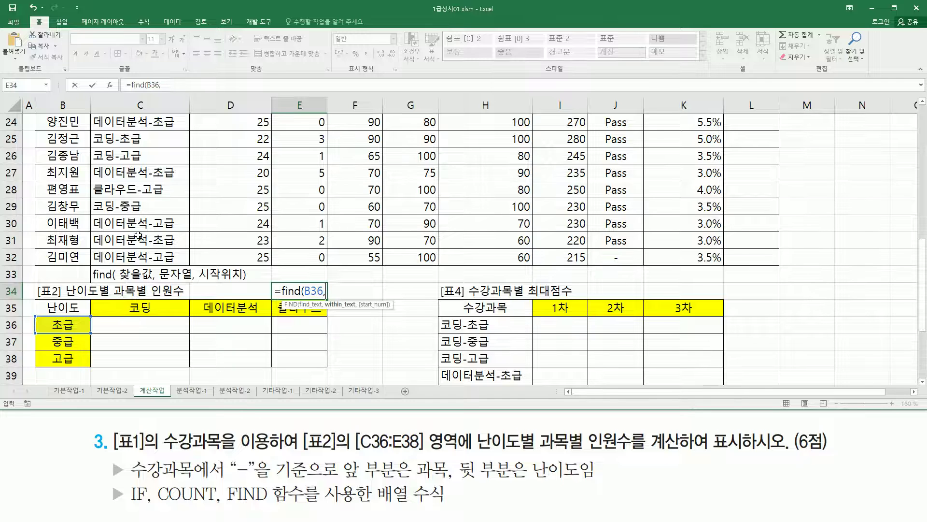
{"action": "left_click", "coordinate": [138, 236]}
{"action": "type", "text": ",1"}
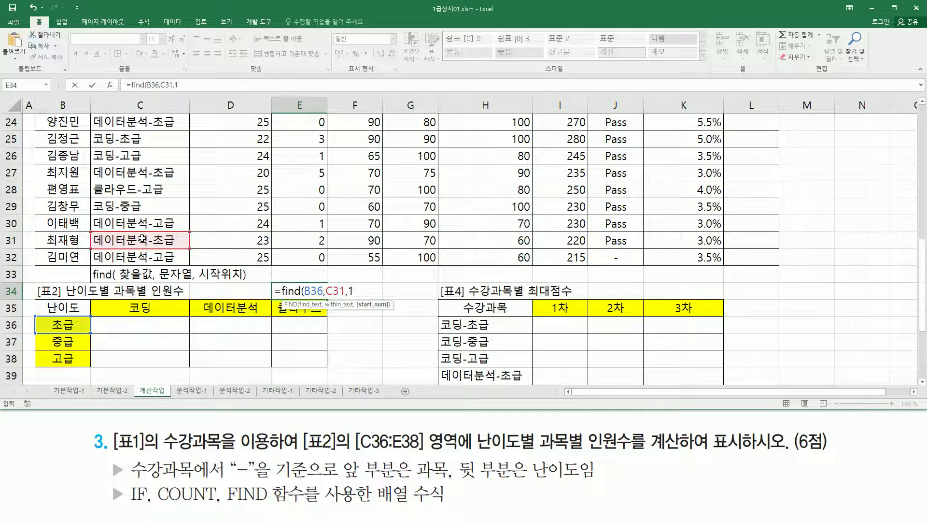
{"action": "key", "text": "ctrl+Return"}
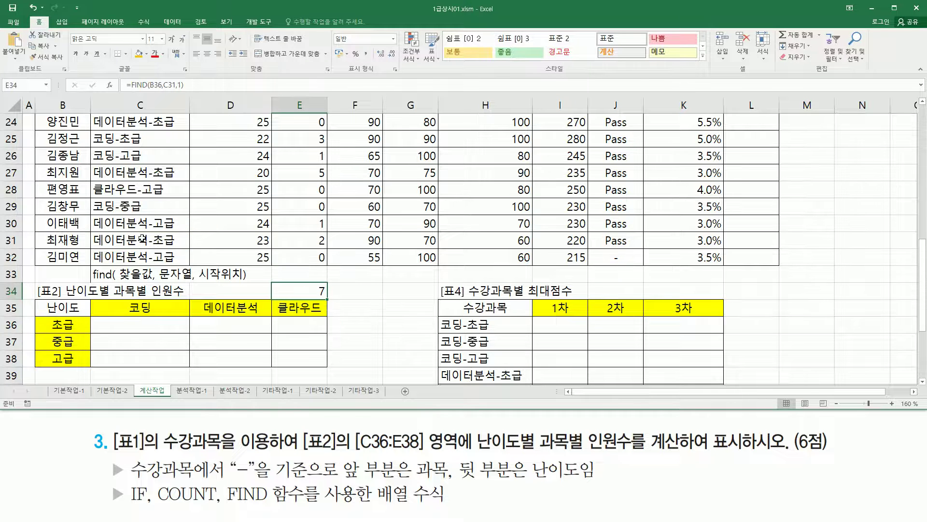
Step: Check E34's FIND result by counting the characters of C31 up to 초급
{"action": "left_click_drag", "start_coordinate": [91, 229], "coordinate": [185, 250]}
{"action": "left_click_drag", "start_coordinate": [46, 318], "coordinate": [80, 333]}
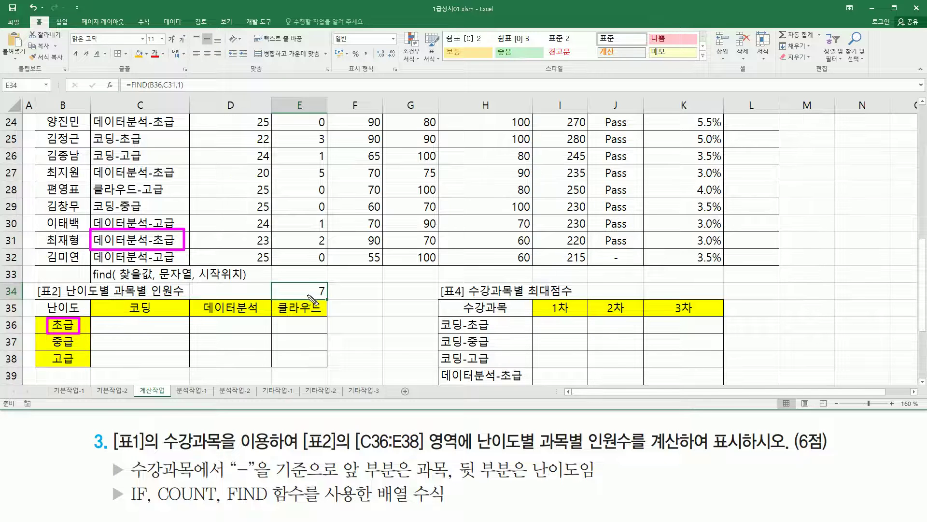
{"action": "mouse_move", "coordinate": [98, 221]}
{"action": "left_mouse_down"}
{"action": "mouse_move", "coordinate": [110, 235]}
{"action": "mouse_move", "coordinate": [153, 234]}
{"action": "left_mouse_up"}
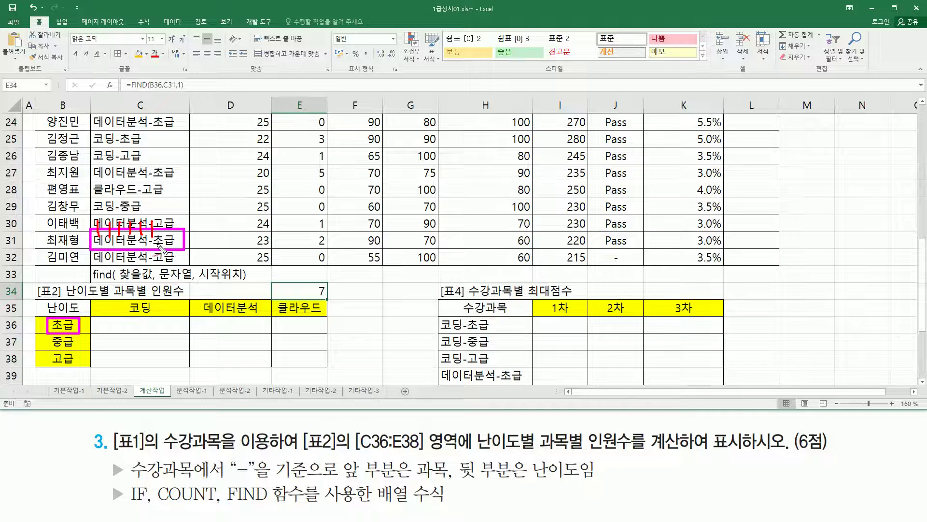
{"action": "left_click_drag", "start_coordinate": [311, 294], "coordinate": [317, 283]}
{"action": "mouse_move", "coordinate": [154, 307]}
{"action": "left_mouse_down"}
{"action": "mouse_move", "coordinate": [127, 304]}
{"action": "mouse_move", "coordinate": [153, 313]}
{"action": "left_mouse_up"}
{"action": "key", "text": "Escape"}
Step: Enter the test formula =FIND(C35,C31,1) in E33 to look for 코딩 in the 수강과목 text of row 31
{"action": "left_click", "coordinate": [300, 275]}
{"action": "type", "text": "=fin"}
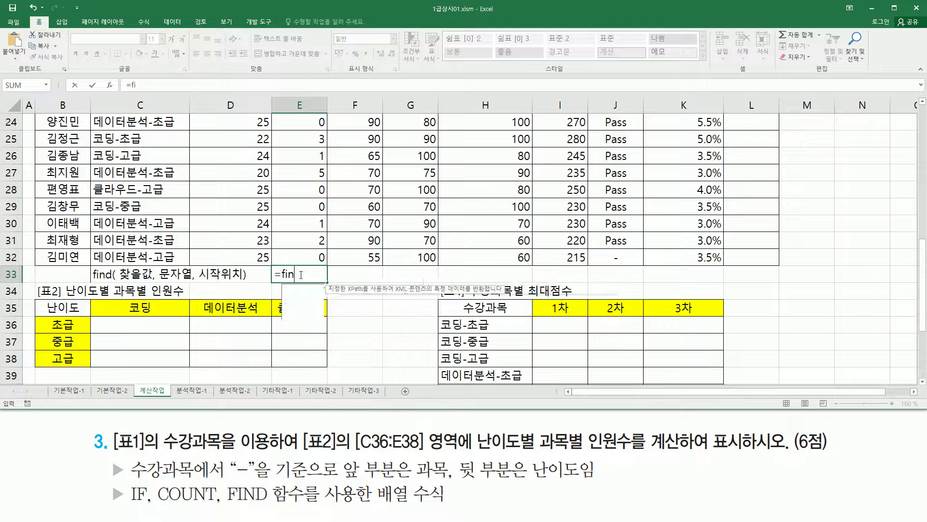
{"action": "type", "text": "d"}
{"action": "key", "text": "Tab"}
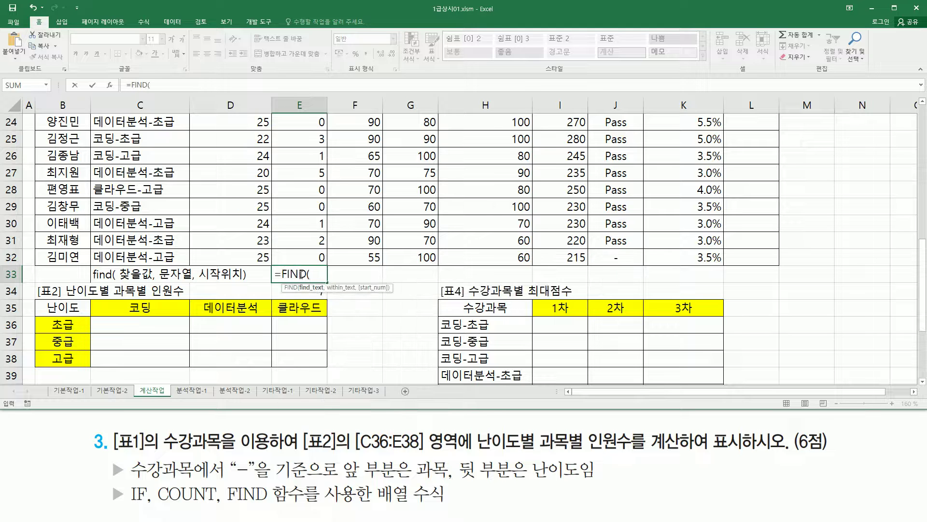
{"action": "left_click", "coordinate": [145, 306]}
{"action": "type", "text": ","}
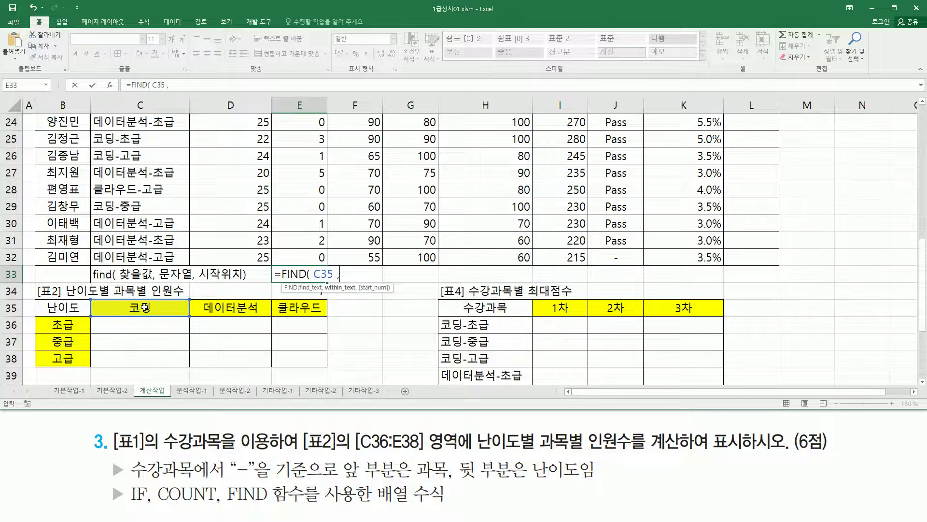
{"action": "left_click", "coordinate": [140, 244]}
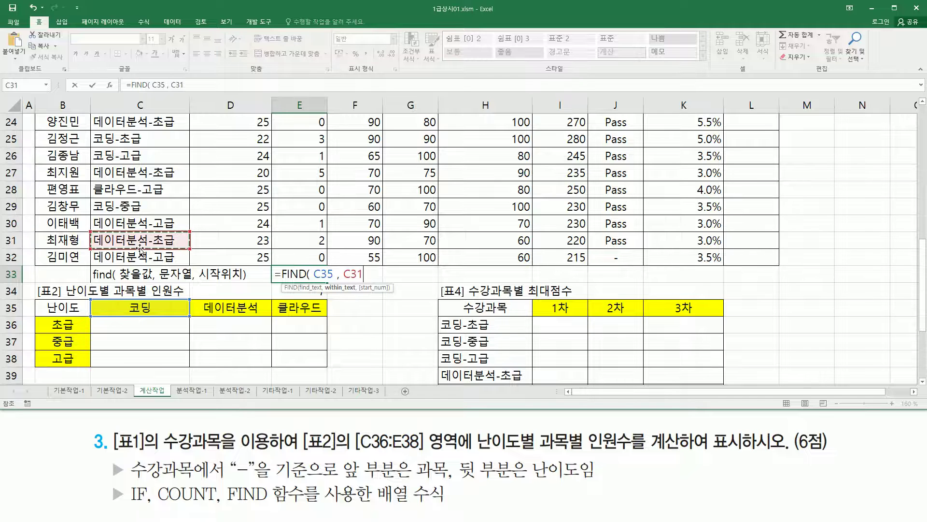
{"action": "type", "text": ", 1"}
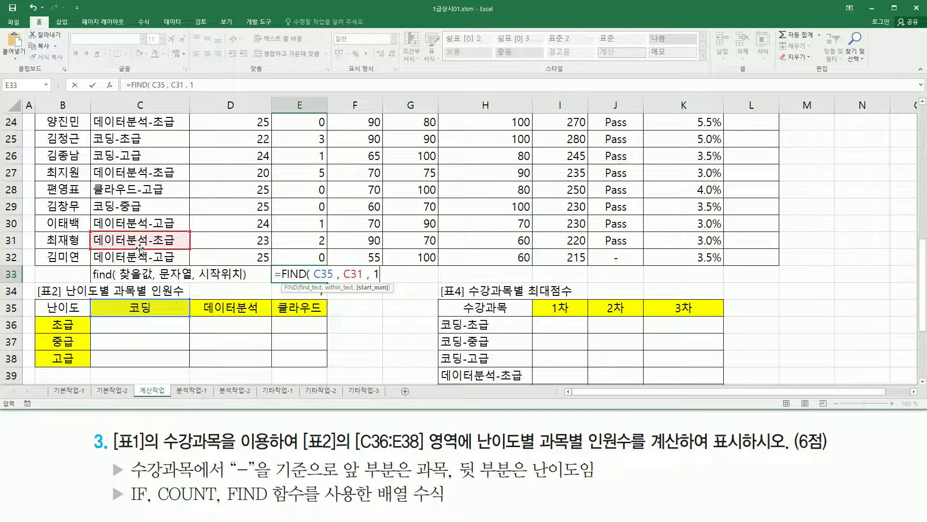
{"action": "key", "text": "Return"}
{"action": "left_click", "coordinate": [297, 273]}
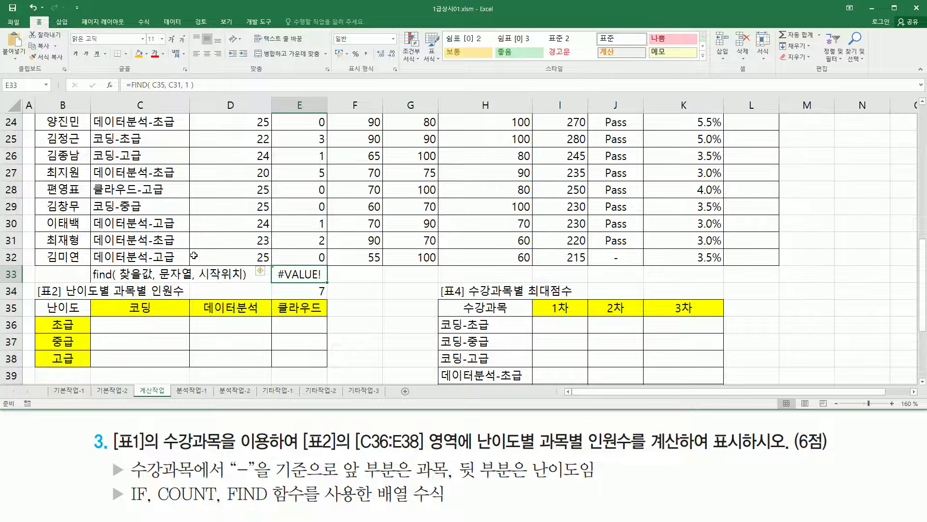
Step: Compare C31's text with the 코딩 heading to understand the FIND results in E33 and E34
{"action": "left_click_drag", "start_coordinate": [107, 237], "coordinate": [187, 249]}
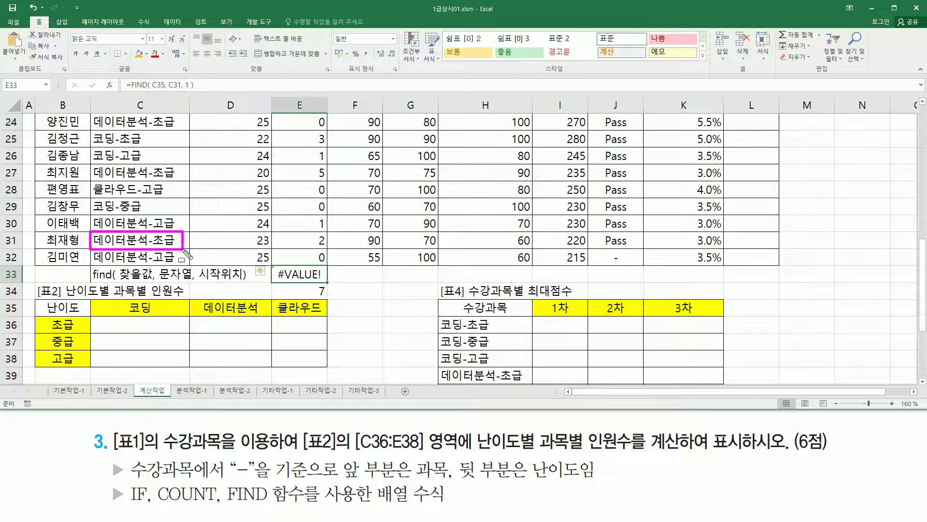
{"action": "left_click_drag", "start_coordinate": [129, 301], "coordinate": [157, 317]}
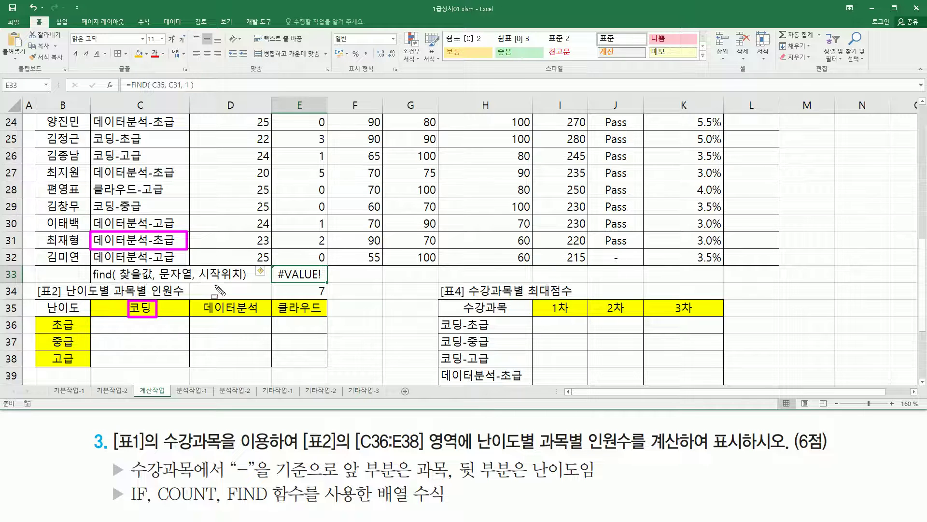
{"action": "left_click_drag", "start_coordinate": [315, 283], "coordinate": [330, 299]}
{"action": "left_click_drag", "start_coordinate": [310, 296], "coordinate": [333, 295]}
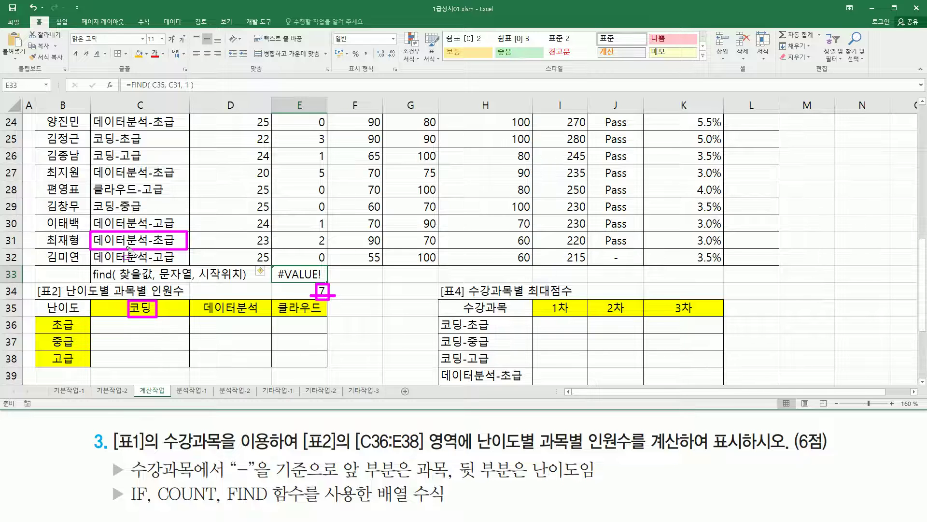
{"action": "key", "text": "Escape"}
Step: Write the comparison note >=1 as text in F34, beside the FIND result in E34
{"action": "left_click", "coordinate": [310, 292]}
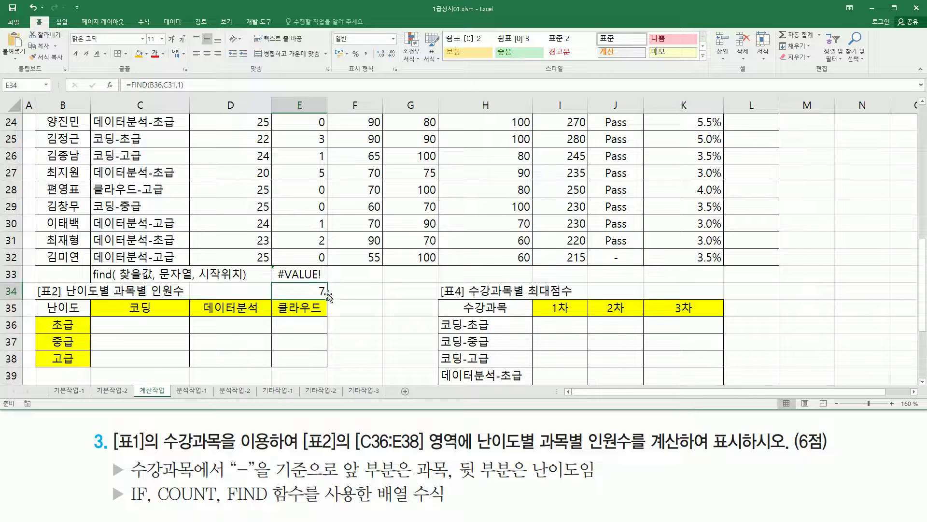
{"action": "left_click", "coordinate": [346, 293]}
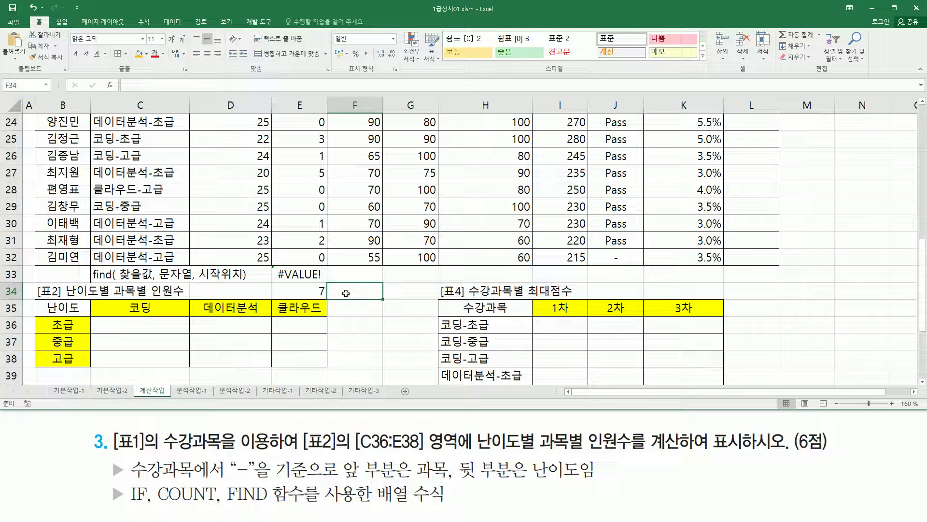
{"action": "type", "text": ">=1"}
{"action": "key", "text": "Return"}
{"action": "left_click", "coordinate": [345, 291]}
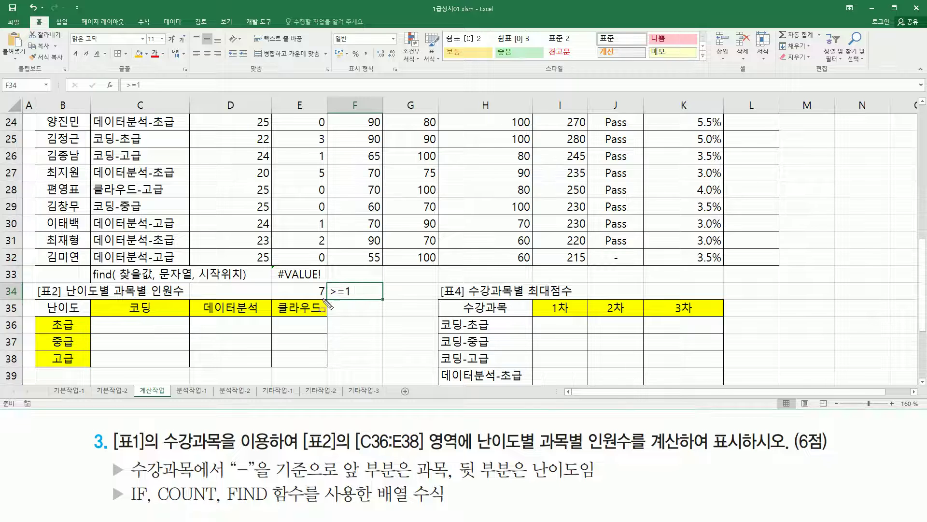
Step: Relate the >=1 comparison to the FIND syntax note and the test results in E33 and E34
{"action": "mouse_move", "coordinate": [313, 297]}
{"action": "left_mouse_down"}
{"action": "mouse_move", "coordinate": [358, 298]}
{"action": "mouse_move", "coordinate": [358, 283]}
{"action": "left_mouse_up"}
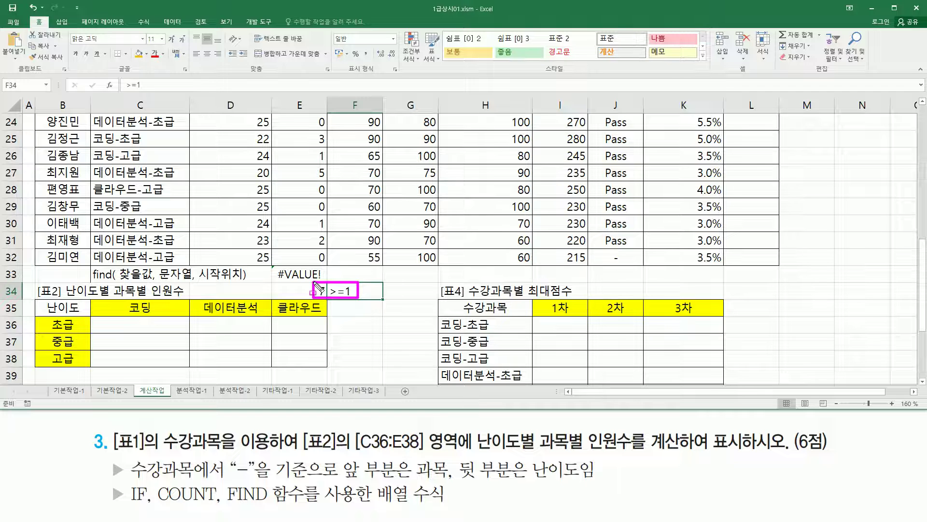
{"action": "left_click_drag", "start_coordinate": [314, 281], "coordinate": [328, 299]}
{"action": "mouse_move", "coordinate": [94, 279]}
{"action": "left_mouse_down"}
{"action": "mouse_move", "coordinate": [241, 278]}
{"action": "mouse_move", "coordinate": [245, 265]}
{"action": "left_mouse_up"}
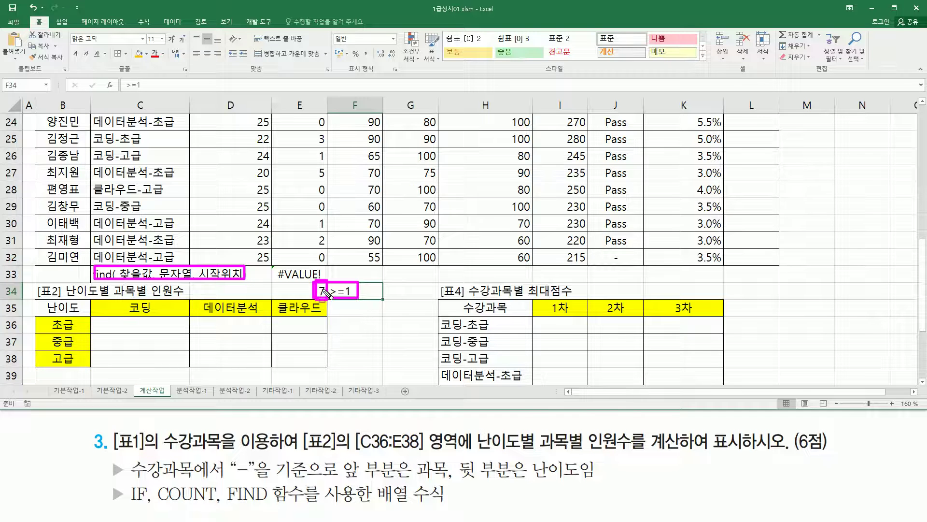
{"action": "left_click_drag", "start_coordinate": [280, 279], "coordinate": [320, 280]}
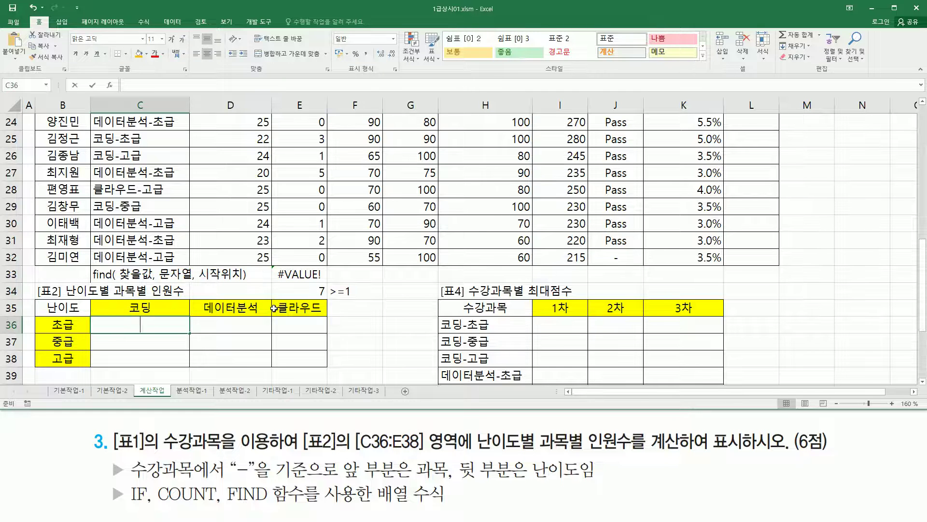
Step: Start the formula =count( if( in C36, relating it to the 코딩 and 초급 headings
{"action": "type", "text": "="}
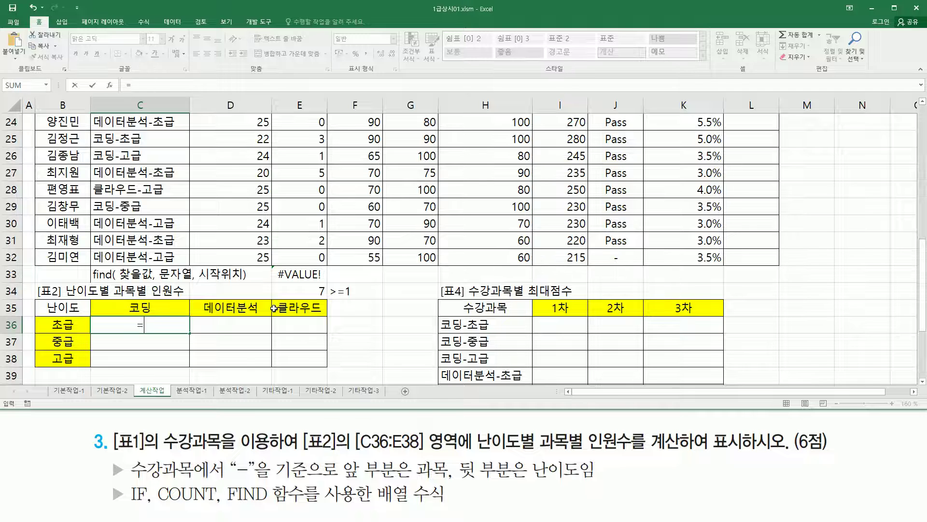
{"action": "type", "text": "coun"}
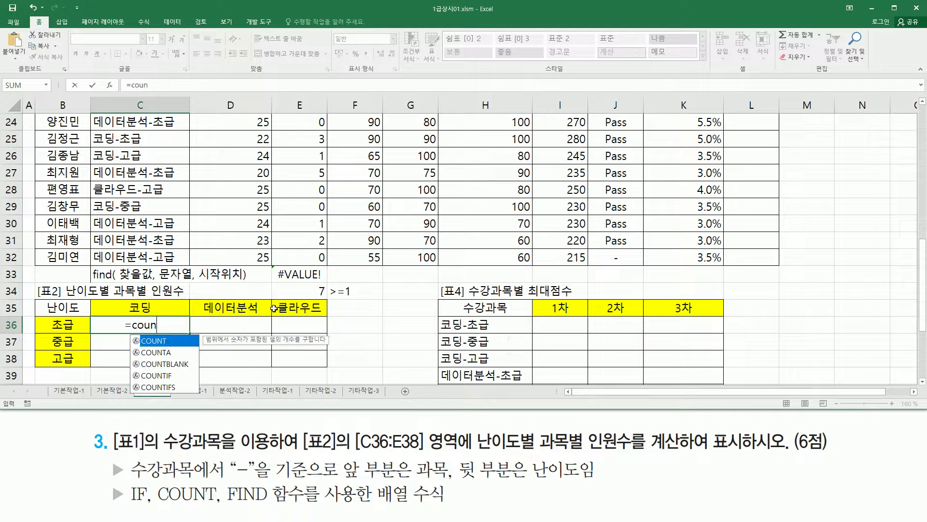
{"action": "type", "text": "t(   "}
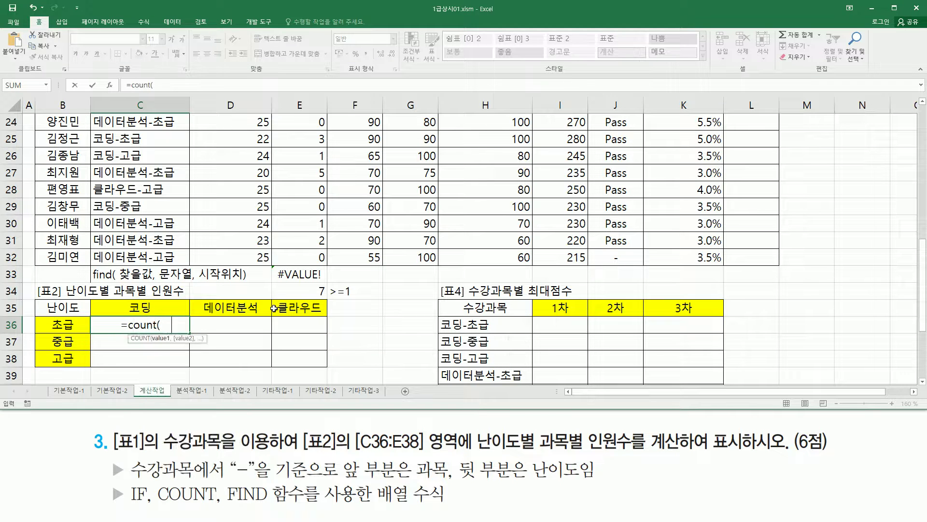
{"action": "type", "text": "if("}
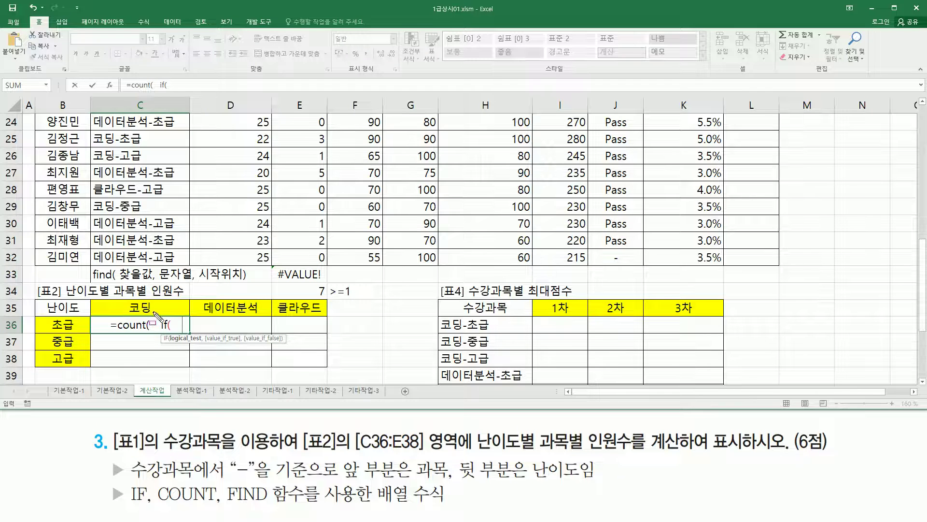
{"action": "left_click_drag", "start_coordinate": [128, 300], "coordinate": [150, 316]}
{"action": "left_click_drag", "start_coordinate": [51, 317], "coordinate": [78, 332]}
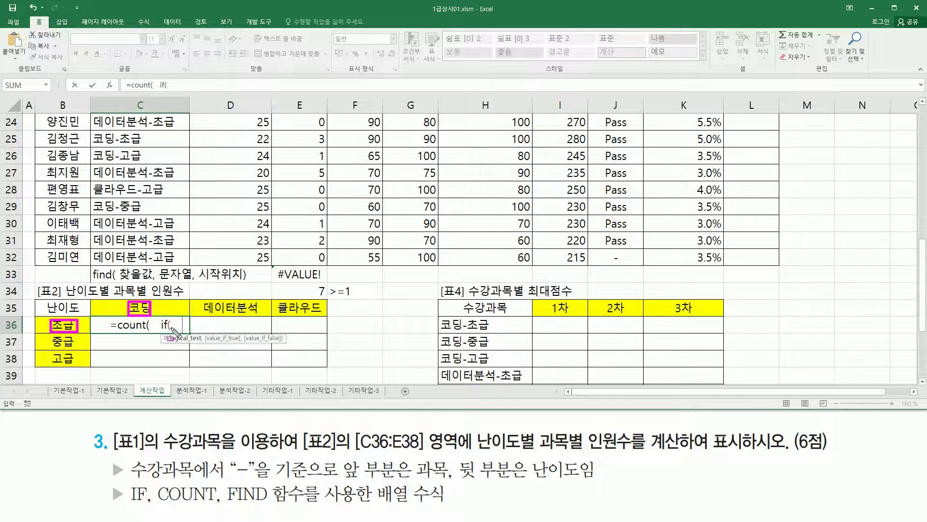
{"action": "key", "text": "Escape"}
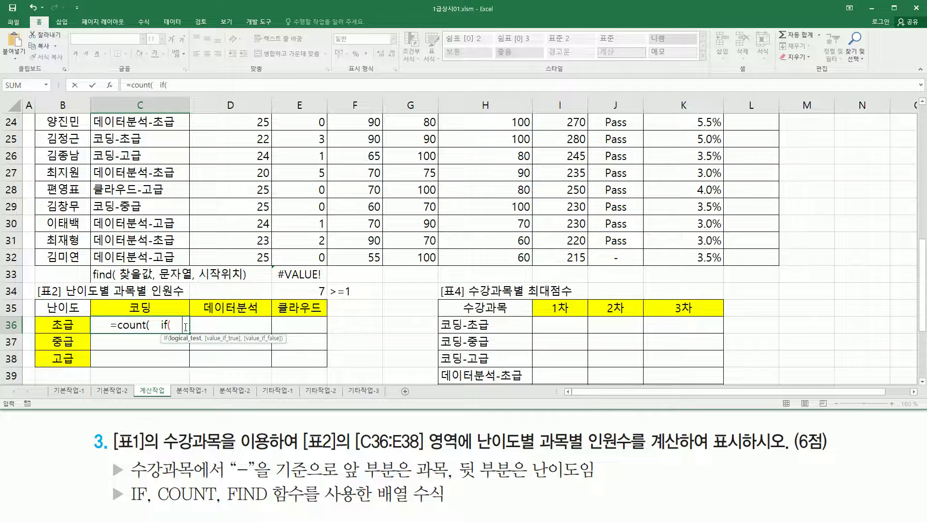
Step: Add an opening parenthesis and find( B36 , C3:C32 , 1 ) as the IF's first condition in C36's formula
{"action": "type", "text": "("}
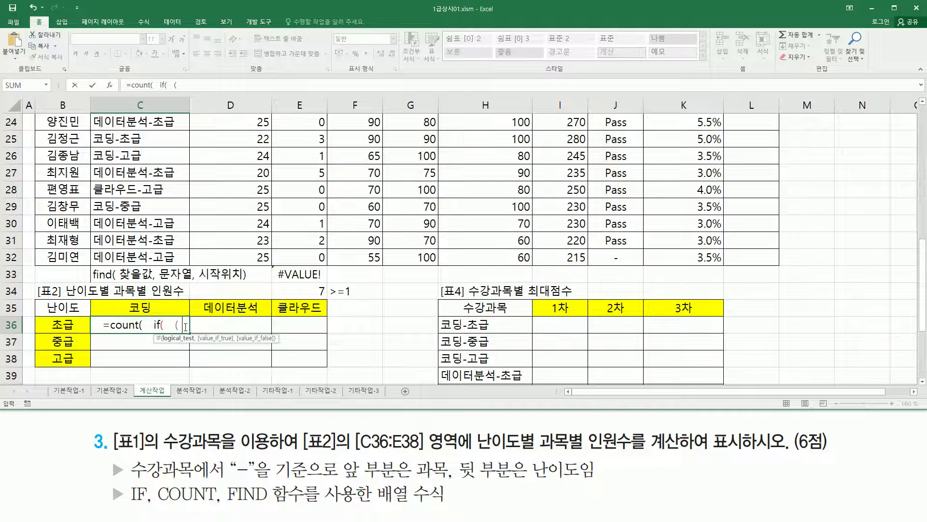
{"action": "type", "text": " find("}
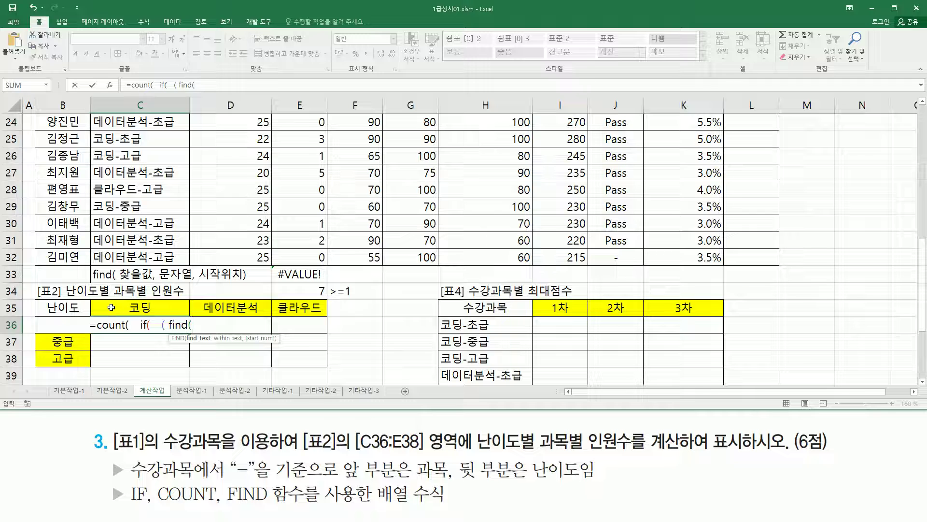
{"action": "left_click", "coordinate": [80, 324]}
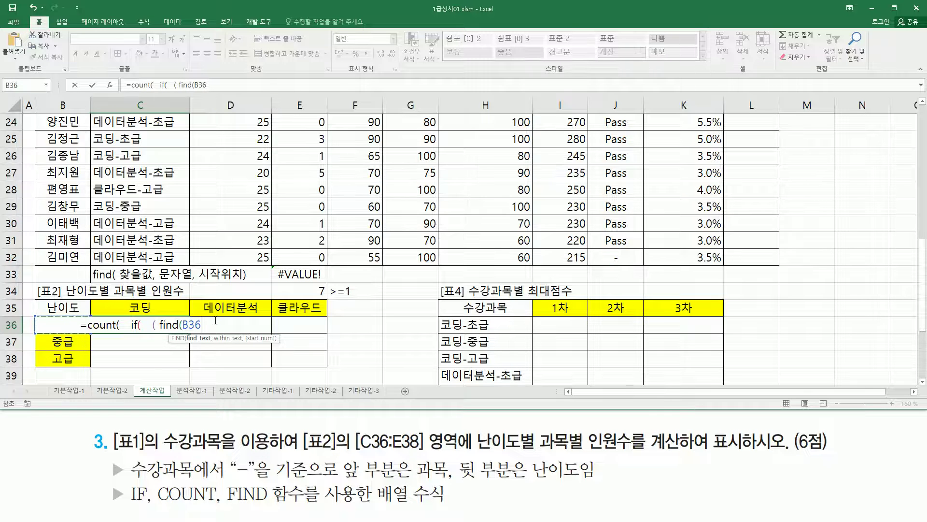
{"action": "left_click", "coordinate": [185, 325]}
{"action": "type", "text": ","}
{"action": "key", "text": "BackSpace"}
{"action": "type", "text": ",,"}
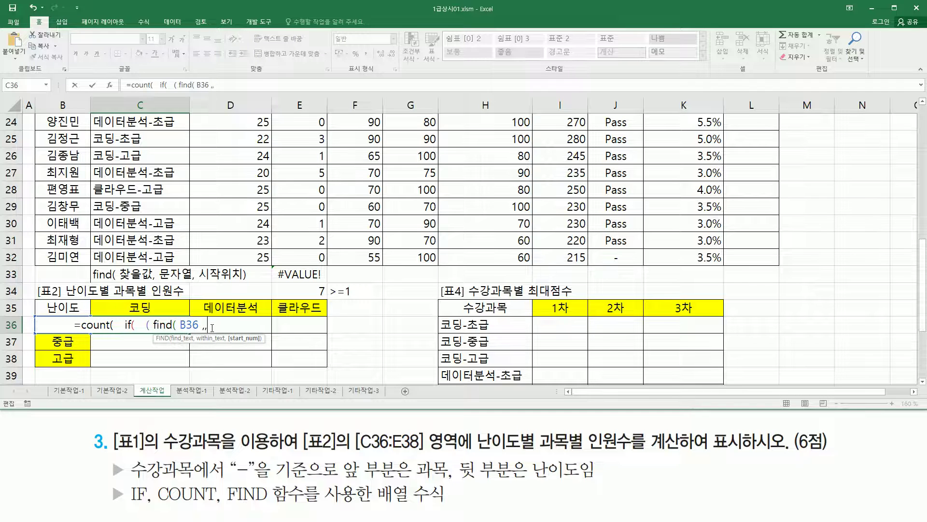
{"action": "key", "text": "BackSpace"}
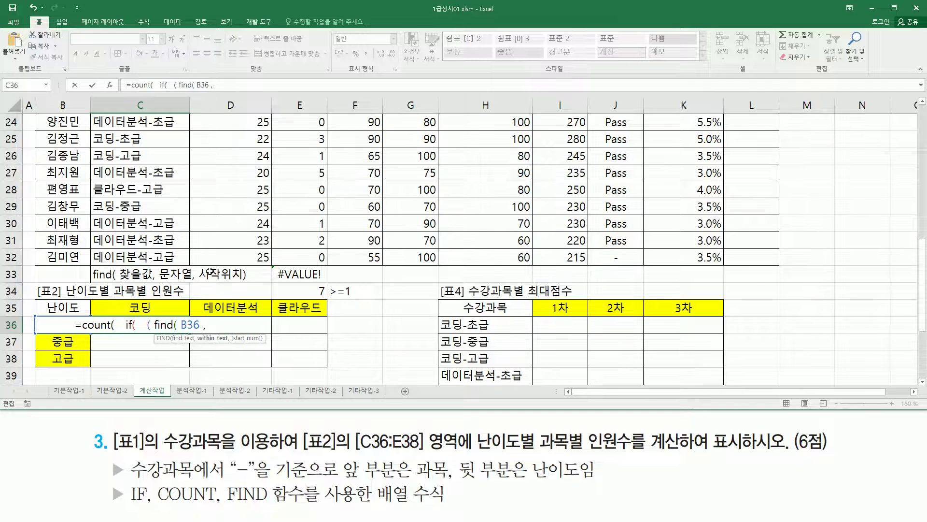
{"action": "scroll", "coordinate": [211, 273], "scroll_direction": "up", "scroll_amount": 8}
{"action": "left_click_drag", "start_coordinate": [170, 153], "coordinate": [164, 239]}
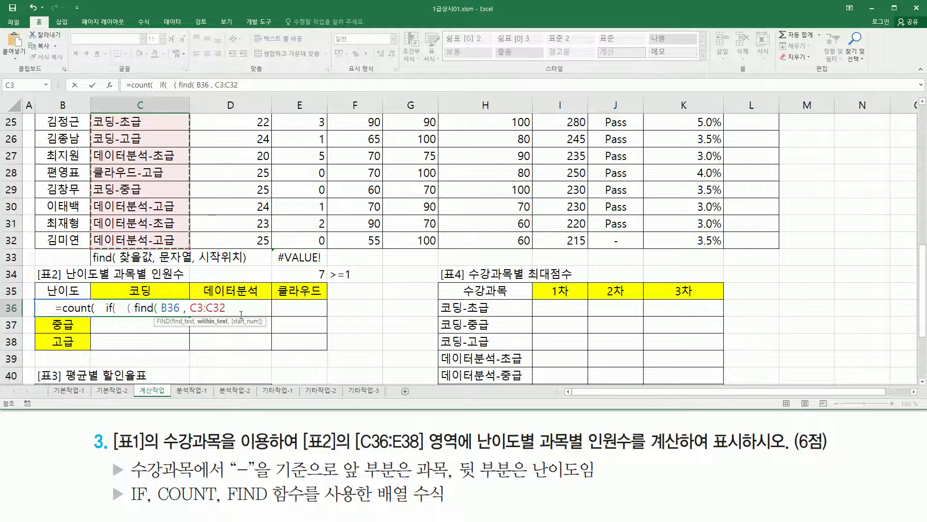
{"action": "type", "text": ", "}
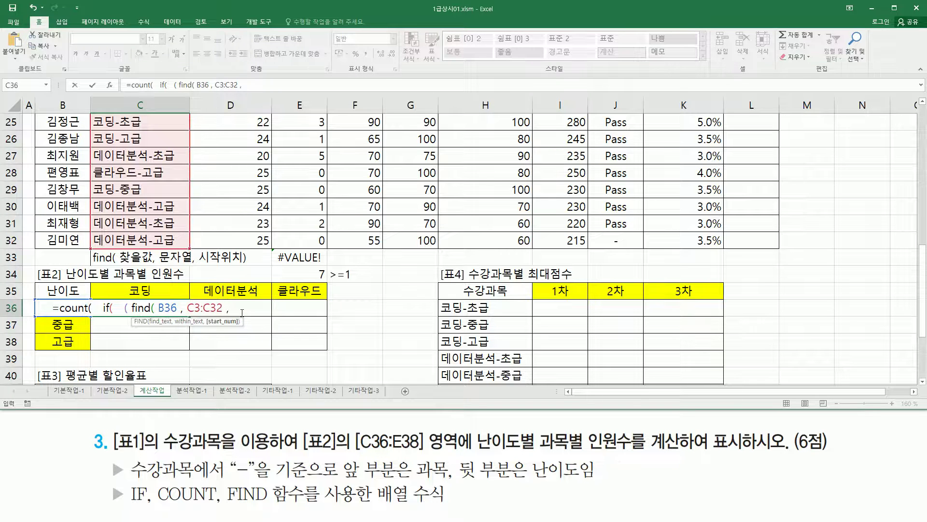
{"action": "type", "text": "1"}
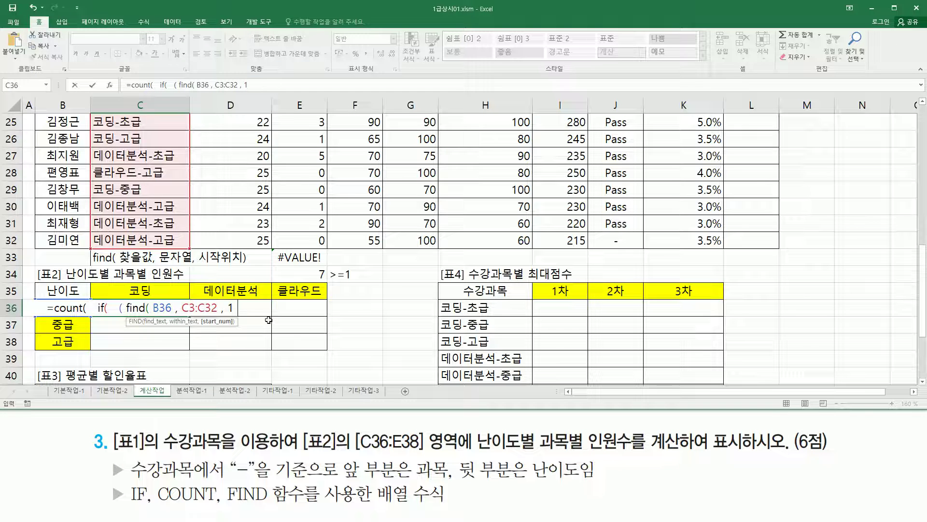
{"action": "type", "text": " )"}
Step: Complete the first condition in C36's formula by comparing the FIND result with >=1 and closing its parenthesis
{"action": "mouse_move", "coordinate": [120, 294]}
{"action": "left_mouse_down"}
{"action": "mouse_move", "coordinate": [133, 310]}
{"action": "mouse_move", "coordinate": [253, 321]}
{"action": "mouse_move", "coordinate": [240, 319]}
{"action": "left_mouse_up"}
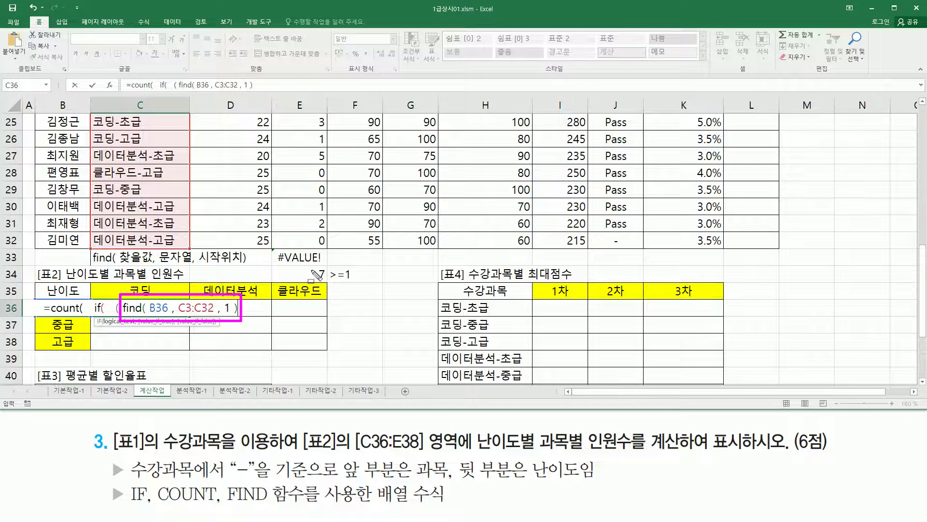
{"action": "left_click_drag", "start_coordinate": [317, 265], "coordinate": [330, 279]}
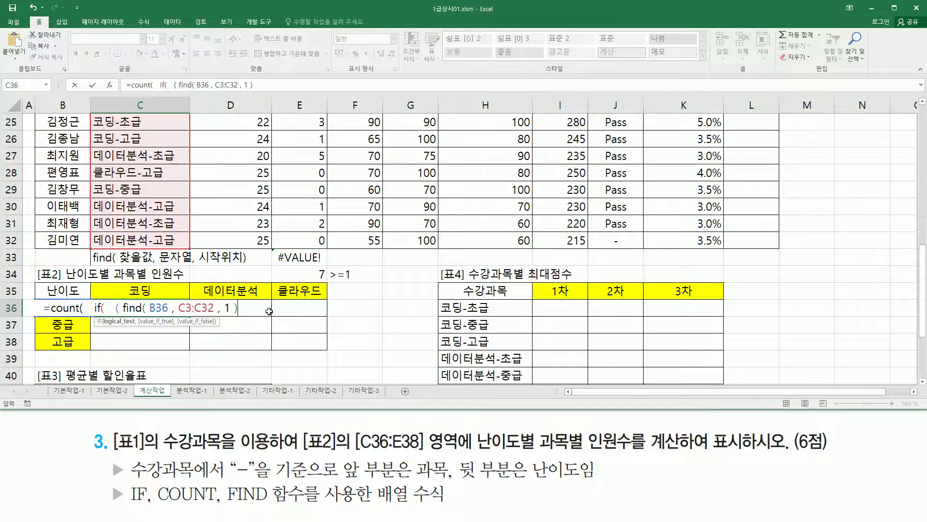
{"action": "type", "text": ">=1"}
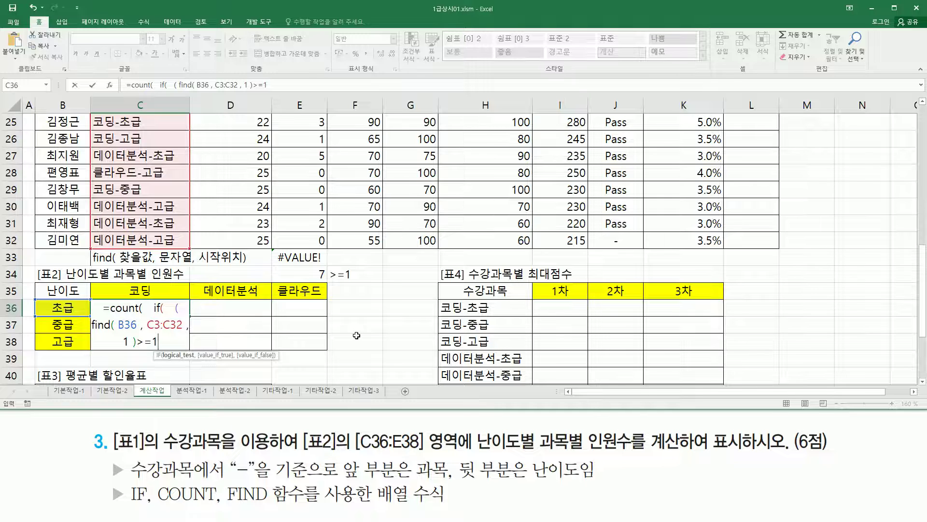
{"action": "type", "text": ")"}
{"action": "key", "text": "ctrl+shift+Return"}
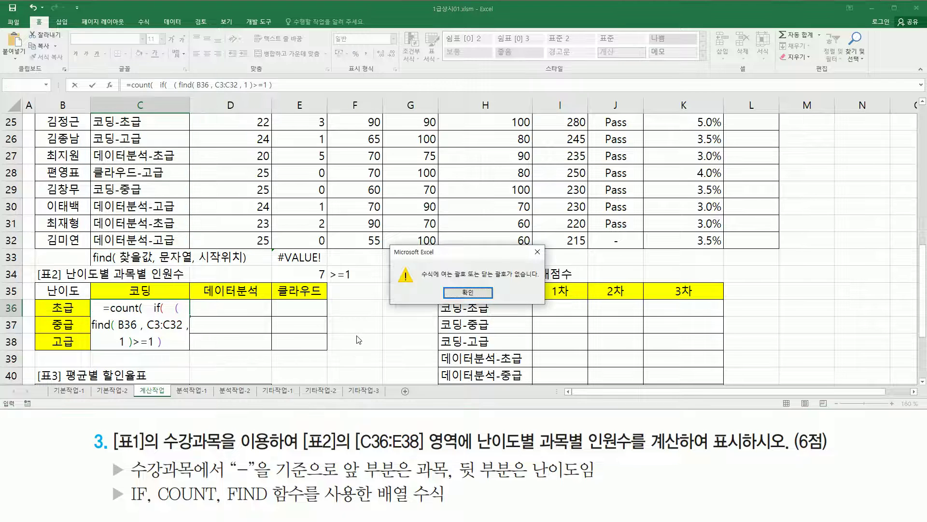
{"action": "key", "text": "Return"}
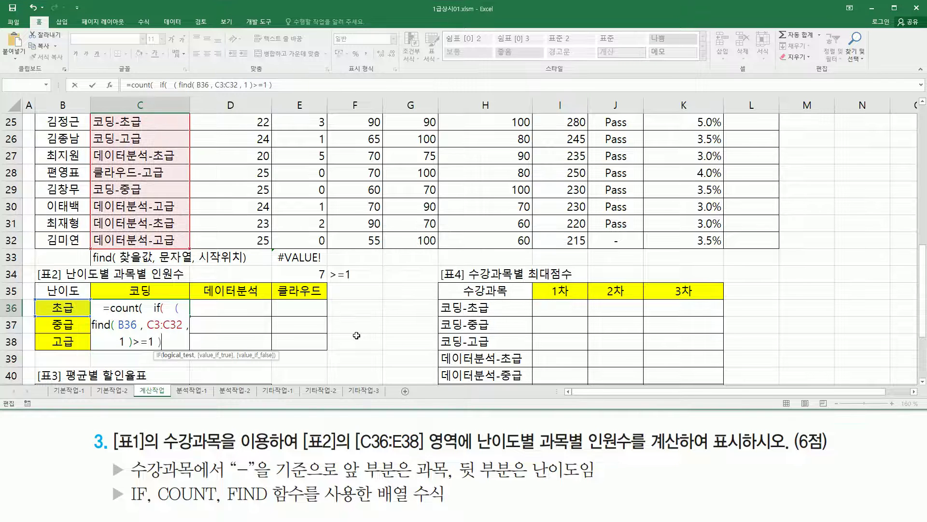
Step: Copy the whole parenthesised condition ( find( B36 , C3:C32 , 1 )>=1 ) from C36's formula
{"action": "key", "text": "shift+Left"}
{"action": "key", "text": "shift+Left"}
{"action": "key", "text": "shift+Left"}
{"action": "key", "text": "shift+Left"}
{"action": "key", "text": "shift+Left"}
{"action": "key", "text": "shift+Left"}
{"action": "key", "text": "shift+Left"}
{"action": "key", "text": "shift+Left"}
{"action": "key", "text": "shift+Left"}
{"action": "key", "text": "shift+Left"}
{"action": "key", "text": "shift+Left"}
{"action": "key", "text": "shift+Left"}
{"action": "key", "text": "shift+Left"}
{"action": "key", "text": "shift+Left"}
{"action": "key", "text": "shift+Left"}
{"action": "key", "text": "shift+Left"}
{"action": "key", "text": "shift+Left"}
{"action": "key", "text": "shift+Left"}
{"action": "key", "text": "shift+Left"}
{"action": "key", "text": "shift+Left"}
{"action": "key", "text": "ctrl+c"}
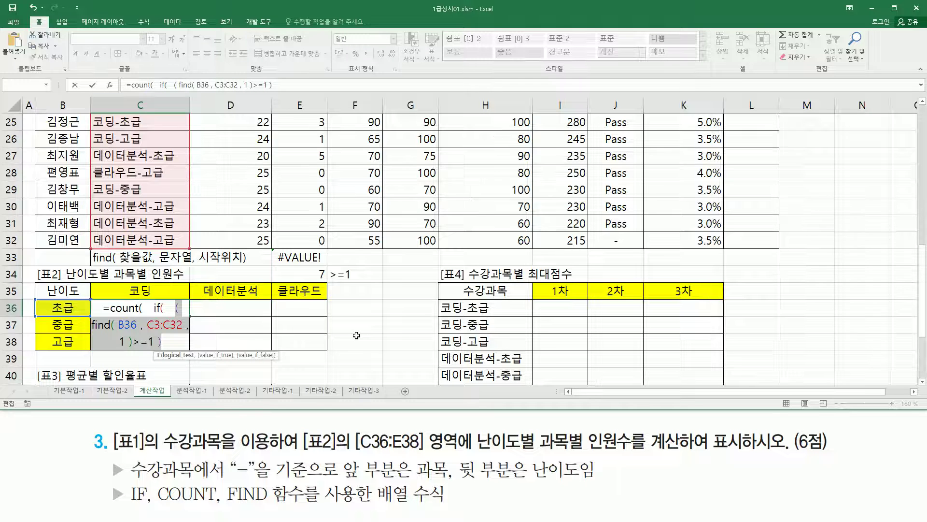
Step: Multiply the first condition in C36's formula by a pasted copy of the ( find( B36 , C3:C32 , 1 )>=1 ) condition
{"action": "key", "text": "End"}
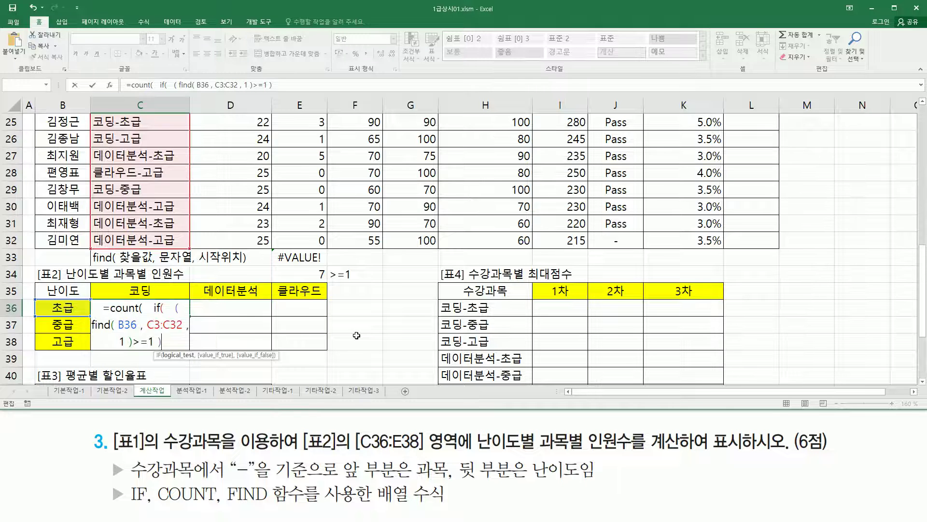
{"action": "type", "text": "*"}
{"action": "key", "text": "ctrl+v"}
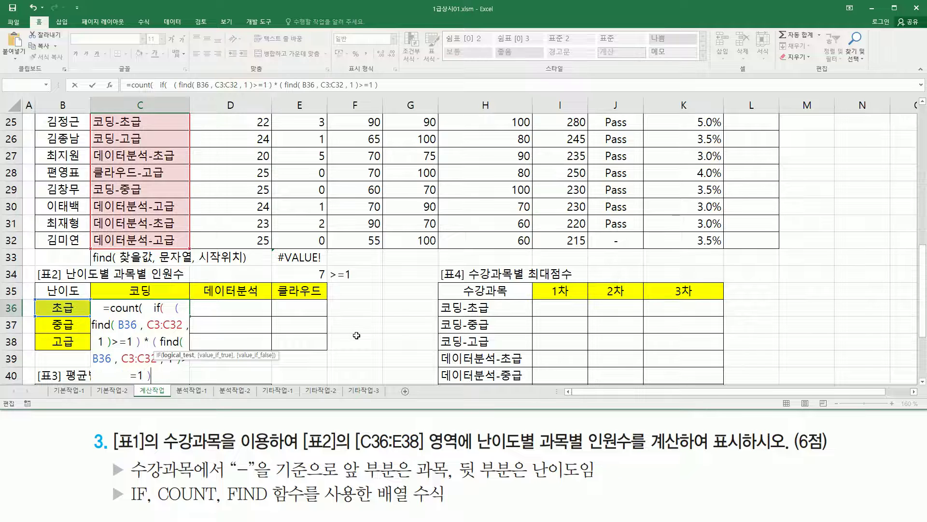
Step: Replace B36 with the 코딩 heading cell C35 as the search text in the second FIND condition of C36's formula
{"action": "key", "text": "Left"}
{"action": "key", "text": "Left"}
{"action": "key", "text": "Left"}
{"action": "key", "text": "Left"}
{"action": "key", "text": "Left"}
{"action": "key", "text": "Left"}
{"action": "key", "text": "Left"}
{"action": "key", "text": "Left"}
{"action": "key", "text": "Left"}
{"action": "key", "text": "Left"}
{"action": "key", "text": "Left"}
{"action": "key", "text": "Left"}
{"action": "key", "text": "Left"}
{"action": "key", "text": "Left"}
{"action": "key", "text": "Left"}
{"action": "key", "text": "shift+Left"}
{"action": "key", "text": "shift+Left"}
{"action": "key", "text": "shift+Left"}
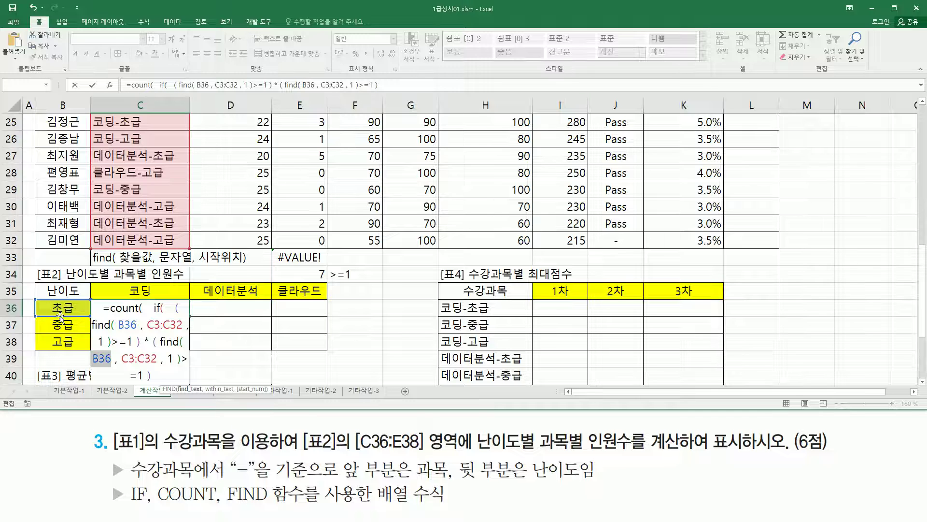
{"action": "left_click", "coordinate": [136, 287]}
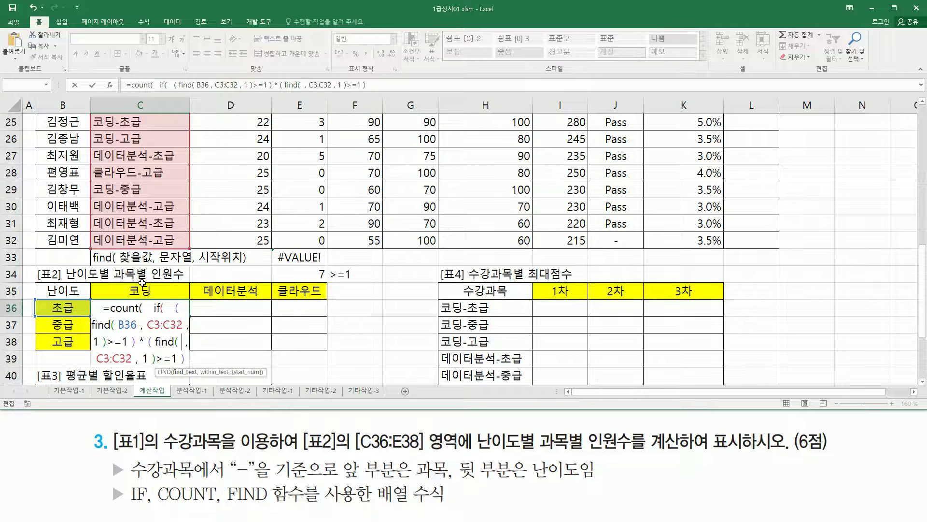
{"action": "double_click", "coordinate": [101, 360]}
{"action": "left_click_drag", "start_coordinate": [121, 359], "coordinate": [158, 359]}
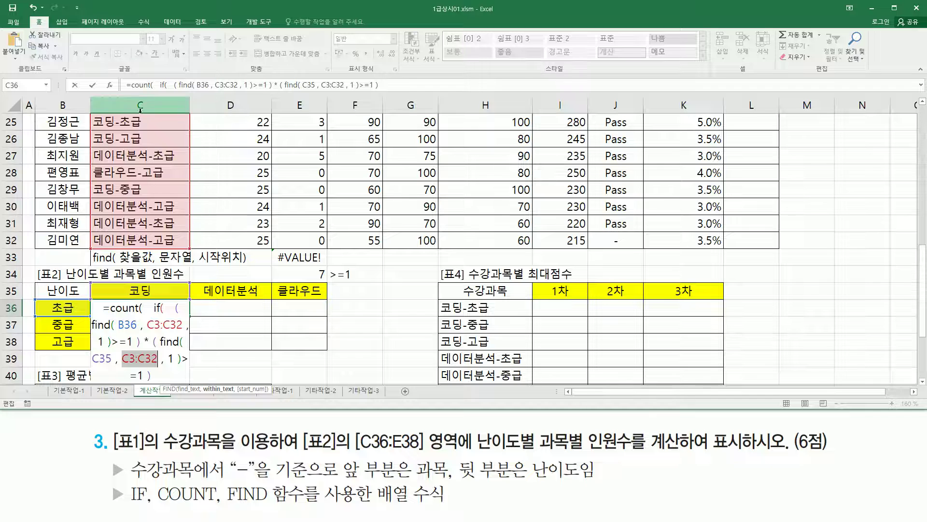
{"action": "left_click_drag", "start_coordinate": [123, 358], "coordinate": [173, 360]}
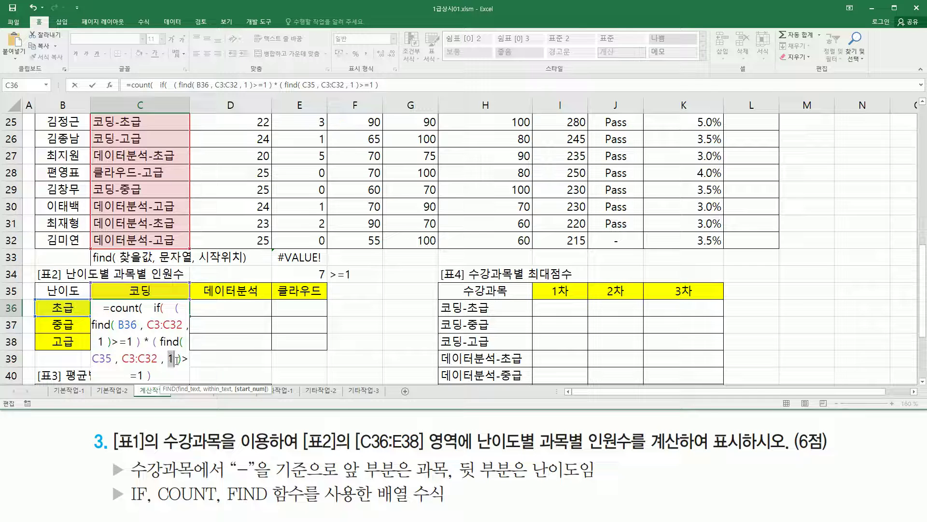
{"action": "left_click_drag", "start_coordinate": [181, 362], "coordinate": [147, 378]}
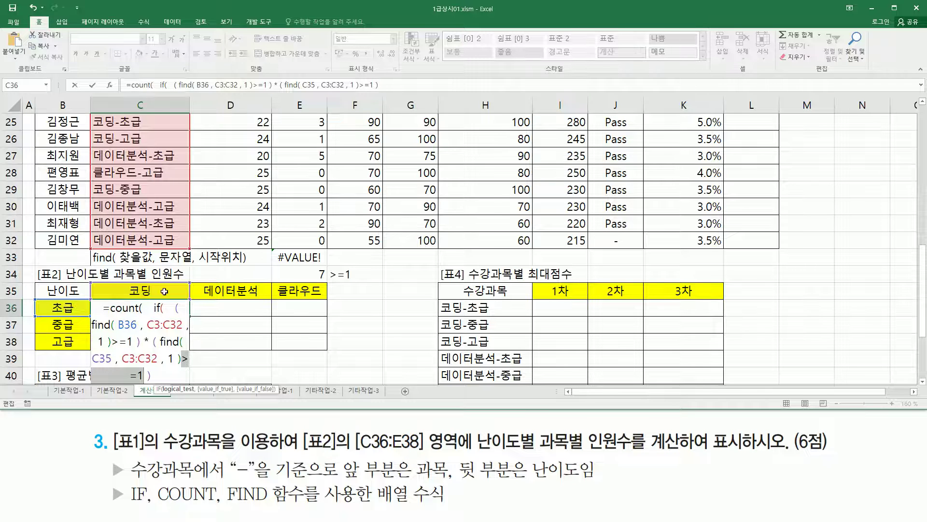
Step: Add 1 as the IF's true value in C36, close both functions, and enter the formula as an array formula
{"action": "left_click", "coordinate": [162, 379]}
{"action": "type", "text": ","}
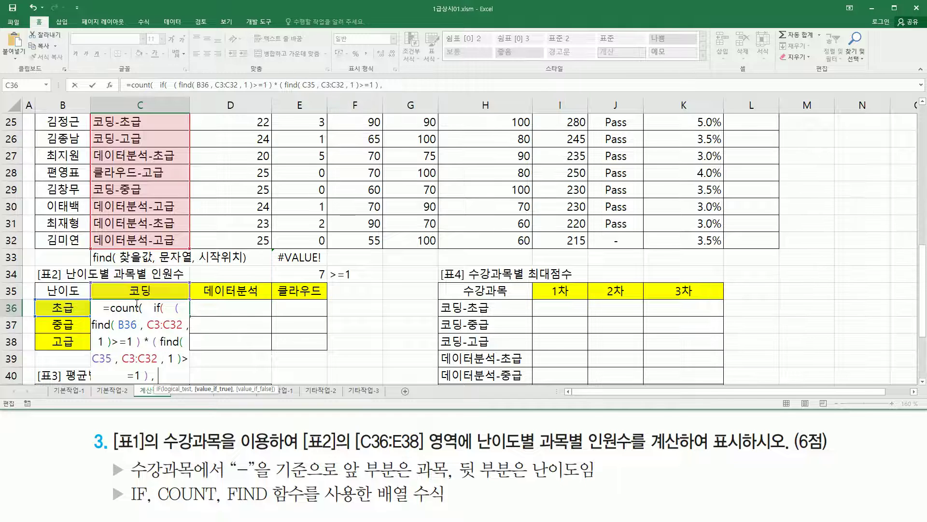
{"action": "type", "text": "1 )"}
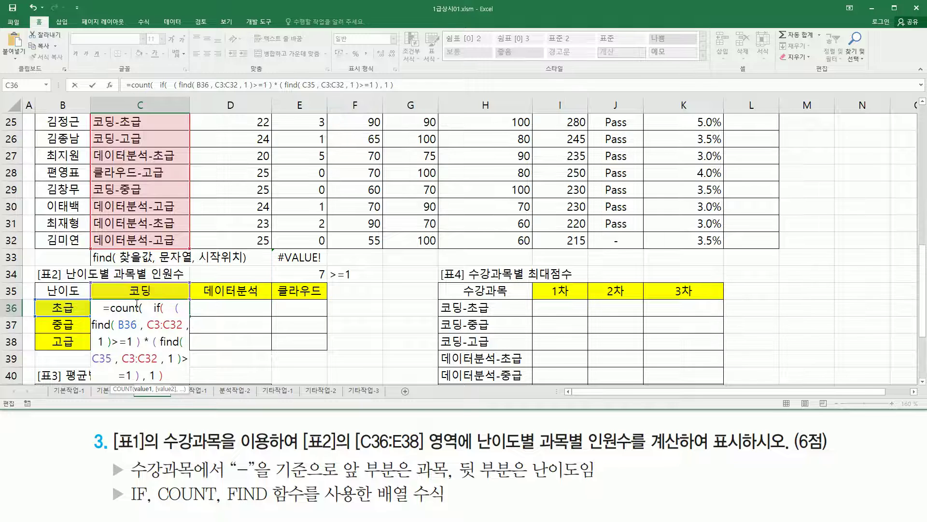
{"action": "type", "text": " )"}
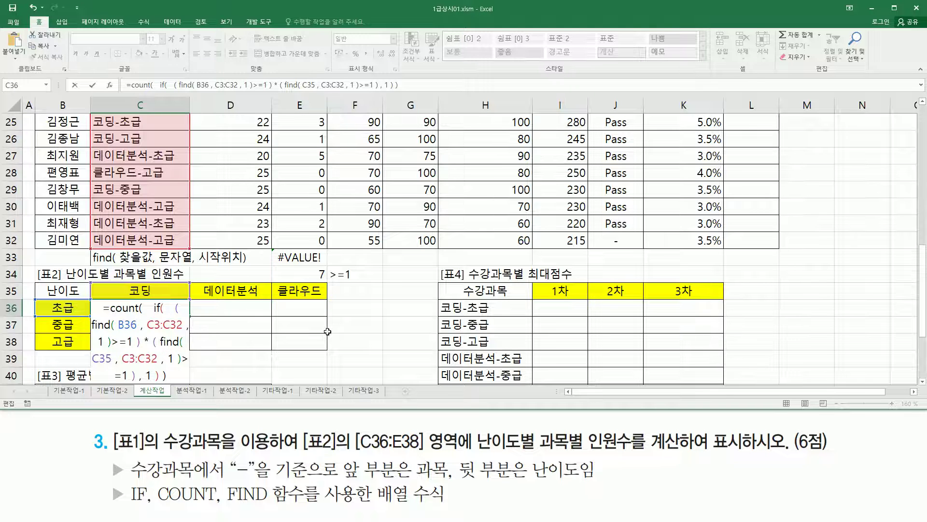
{"action": "key", "text": "ctrl+shift+Return"}
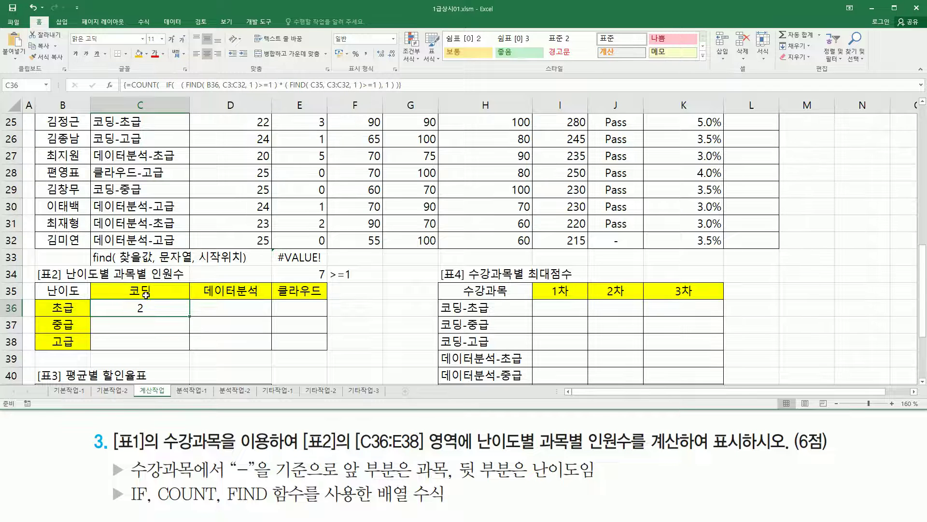
Step: Check the 코딩-초급 entries in 표1's 수강과목 column against the count in C36
{"action": "scroll", "coordinate": [147, 297], "scroll_direction": "up", "scroll_amount": 8}
{"action": "left_click_drag", "start_coordinate": [127, 153], "coordinate": [195, 379]}
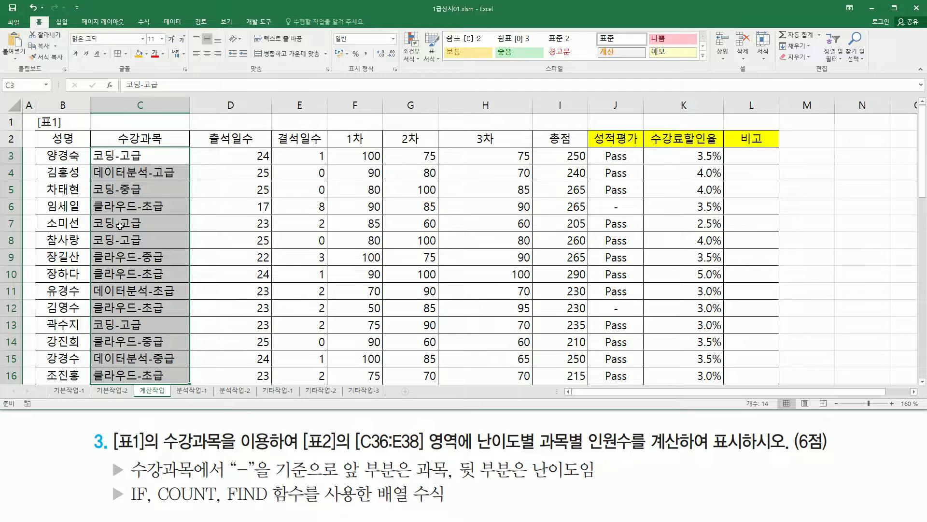
{"action": "scroll", "coordinate": [121, 230], "scroll_direction": "down", "scroll_amount": 3}
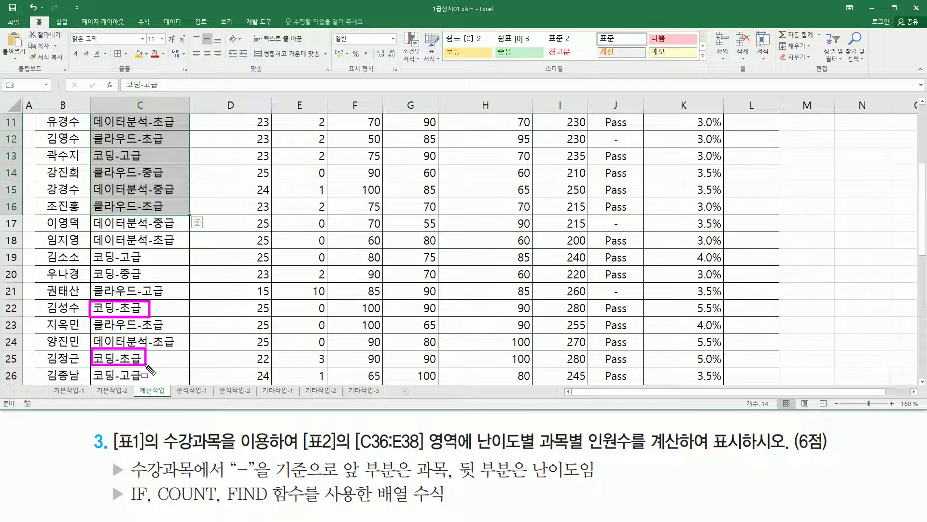
{"action": "left_click", "coordinate": [145, 313]}
{"action": "left_click", "coordinate": [147, 359], "text": "ctrl"}
{"action": "scroll", "coordinate": [156, 329], "scroll_direction": "down", "scroll_amount": 3}
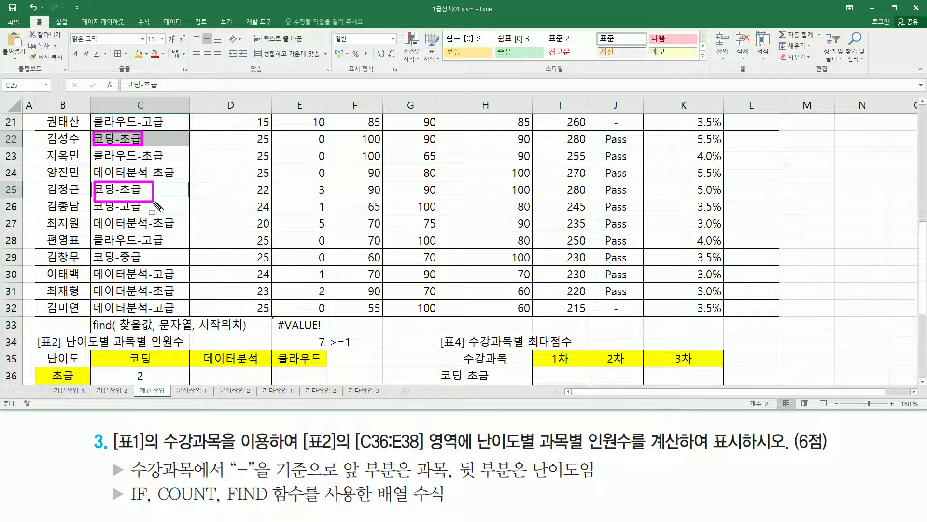
{"action": "left_click", "coordinate": [136, 379]}
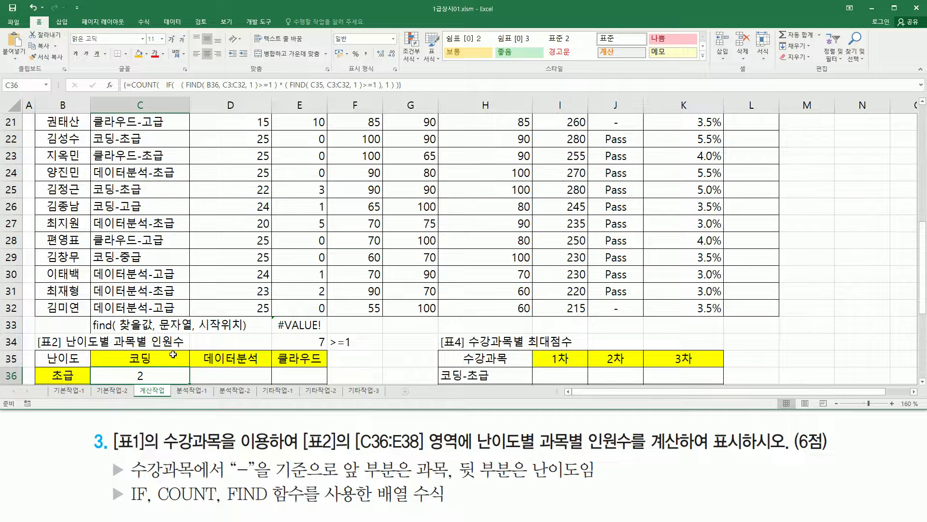
Step: Examine how the B36 reference in C36's array formula should behave when filled down and across C36:E38
{"action": "scroll", "coordinate": [177, 342], "scroll_direction": "down", "scroll_amount": 3}
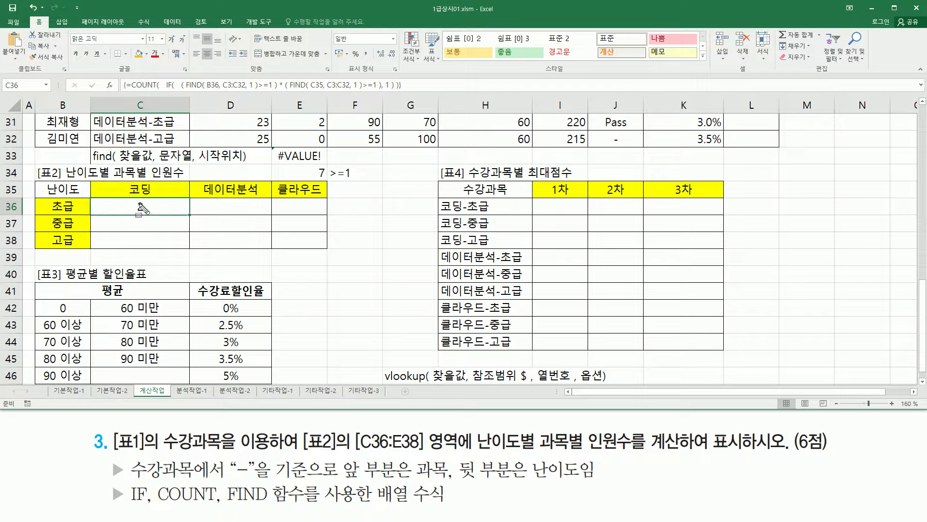
{"action": "left_click_drag", "start_coordinate": [158, 204], "coordinate": [161, 247]}
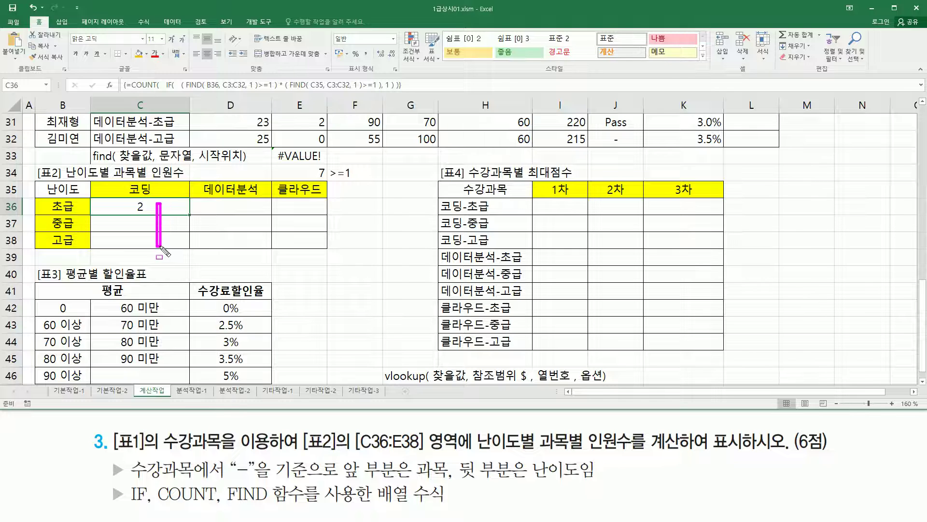
{"action": "left_click_drag", "start_coordinate": [168, 210], "coordinate": [321, 210]}
{"action": "left_click_drag", "start_coordinate": [180, 225], "coordinate": [294, 225]}
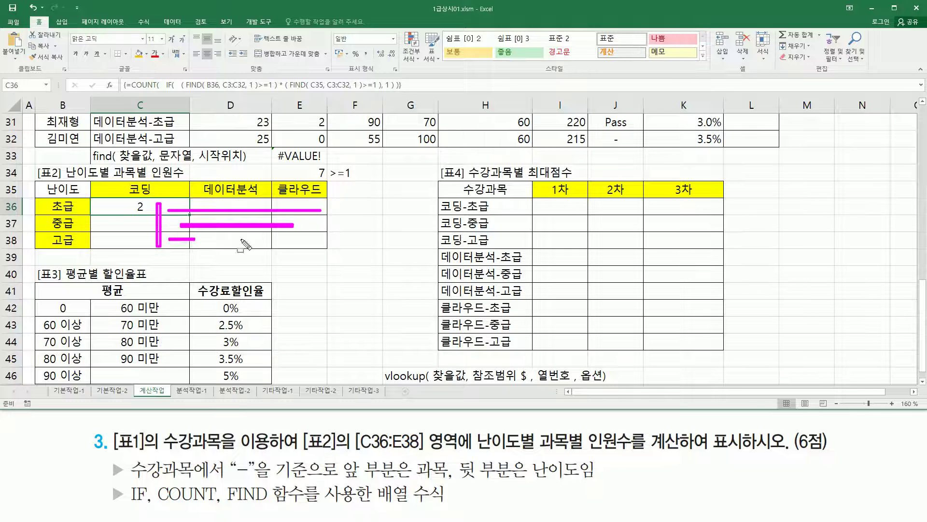
{"action": "key", "text": "Escape"}
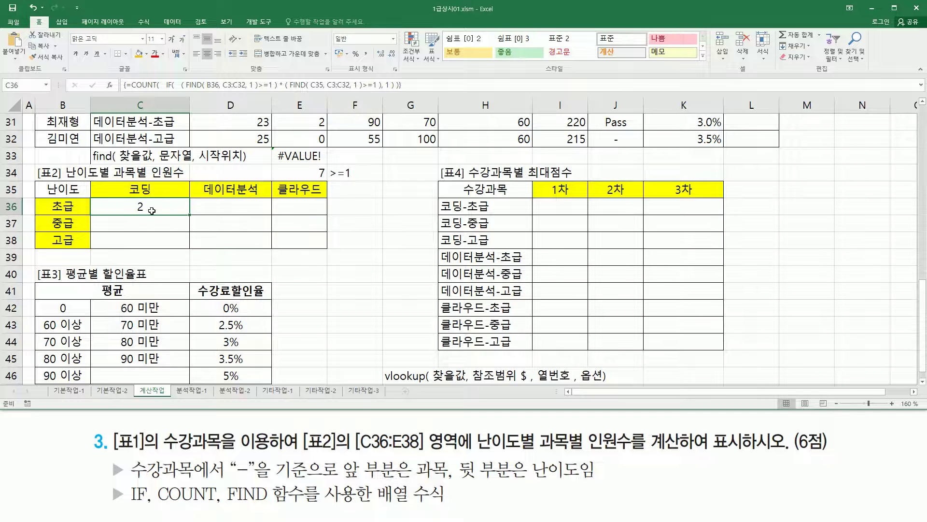
{"action": "double_click", "coordinate": [162, 208]}
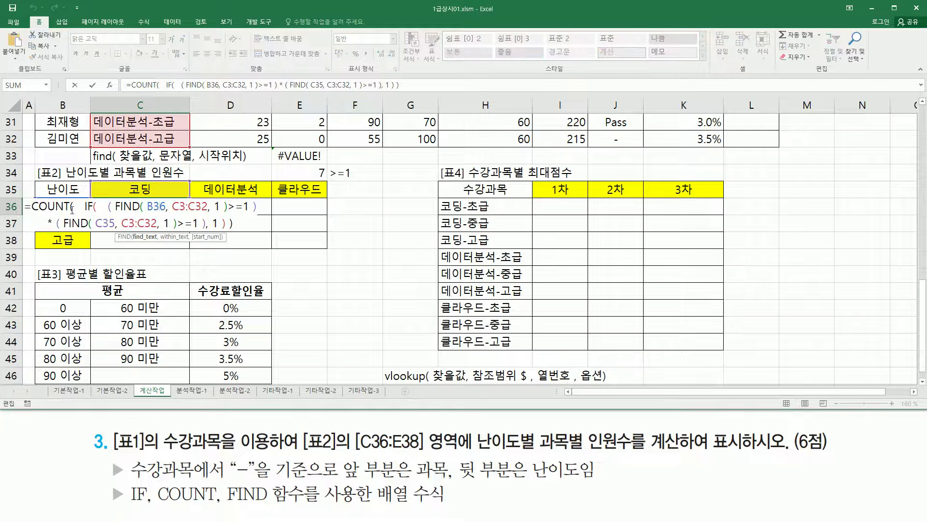
{"action": "left_click_drag", "start_coordinate": [147, 206], "coordinate": [166, 206]}
{"action": "key", "text": "ctrl+shift+Return"}
{"action": "mouse_move", "coordinate": [43, 198]}
{"action": "left_mouse_down"}
{"action": "mouse_move", "coordinate": [84, 222]}
{"action": "mouse_move", "coordinate": [79, 214]}
{"action": "left_mouse_up"}
{"action": "left_click_drag", "start_coordinate": [150, 206], "coordinate": [150, 246]}
{"action": "mouse_move", "coordinate": [46, 216]}
{"action": "left_mouse_down"}
{"action": "mouse_move", "coordinate": [78, 230]}
{"action": "mouse_move", "coordinate": [67, 245]}
{"action": "mouse_move", "coordinate": [78, 246]}
{"action": "left_mouse_up"}
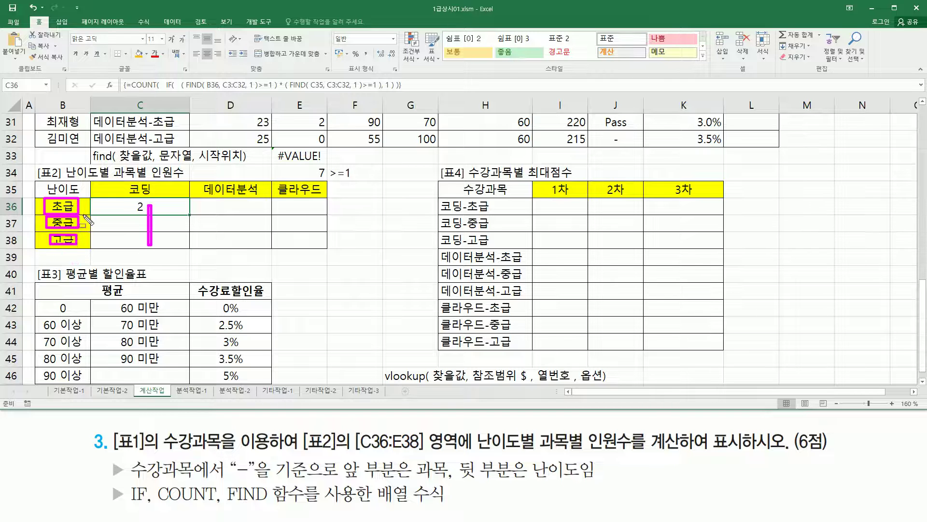
{"action": "key", "text": "Escape"}
{"action": "mouse_move", "coordinate": [130, 196]}
{"action": "left_mouse_down"}
{"action": "mouse_move", "coordinate": [147, 217]}
{"action": "mouse_move", "coordinate": [297, 211]}
{"action": "left_mouse_up"}
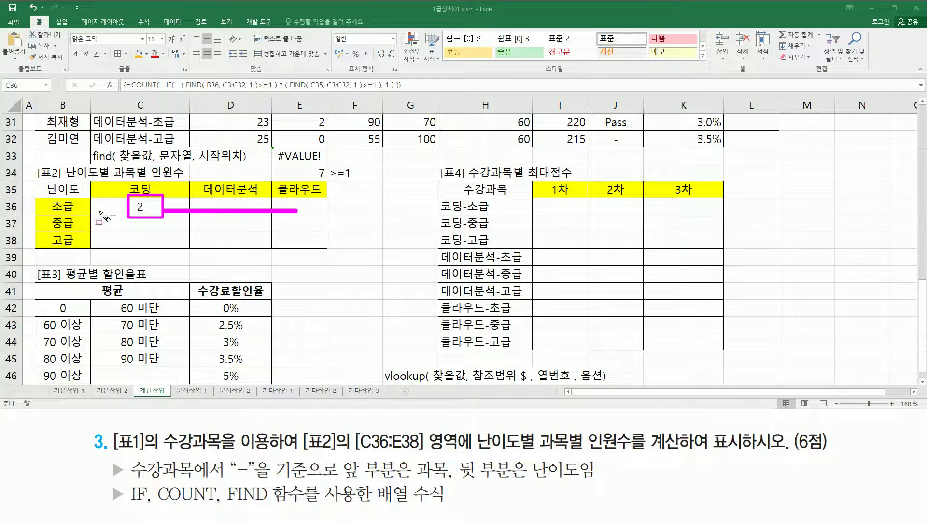
{"action": "mouse_move", "coordinate": [47, 199]}
{"action": "left_mouse_down"}
{"action": "mouse_move", "coordinate": [49, 216]}
{"action": "mouse_move", "coordinate": [79, 217]}
{"action": "left_mouse_up"}
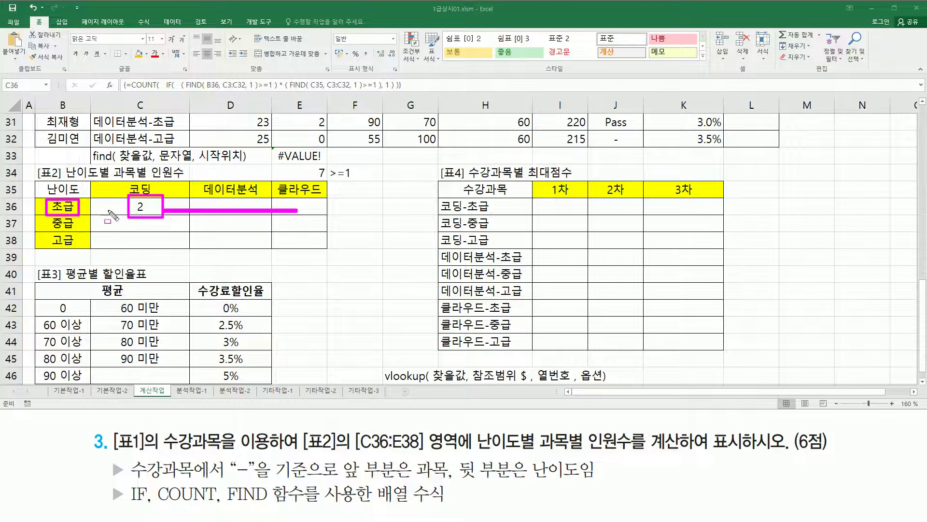
{"action": "mouse_move", "coordinate": [138, 199]}
{"action": "left_mouse_down"}
{"action": "mouse_move", "coordinate": [151, 213]}
{"action": "mouse_move", "coordinate": [133, 198]}
{"action": "left_mouse_up"}
{"action": "mouse_move", "coordinate": [217, 202]}
{"action": "left_mouse_down"}
{"action": "mouse_move", "coordinate": [263, 202]}
{"action": "mouse_move", "coordinate": [266, 217]}
{"action": "mouse_move", "coordinate": [315, 207]}
{"action": "mouse_move", "coordinate": [280, 210]}
{"action": "left_mouse_up"}
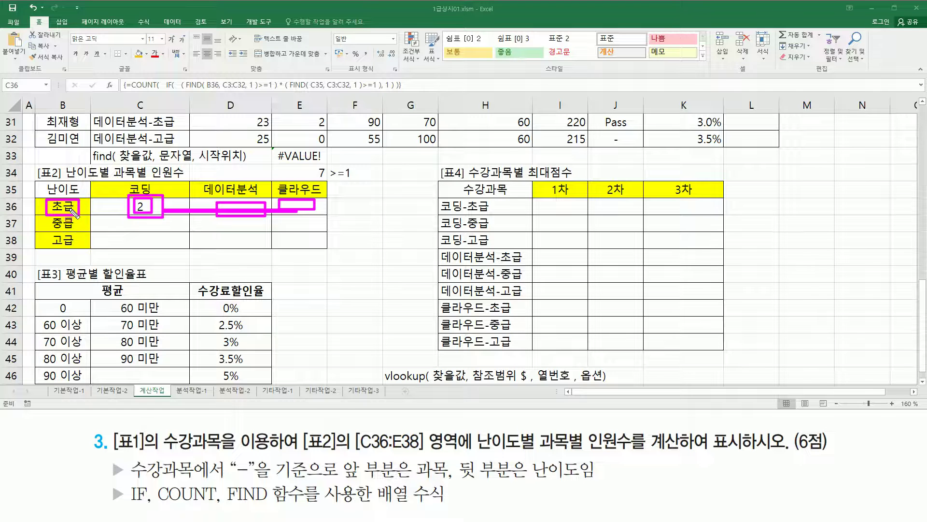
{"action": "left_click_drag", "start_coordinate": [156, 211], "coordinate": [300, 209]}
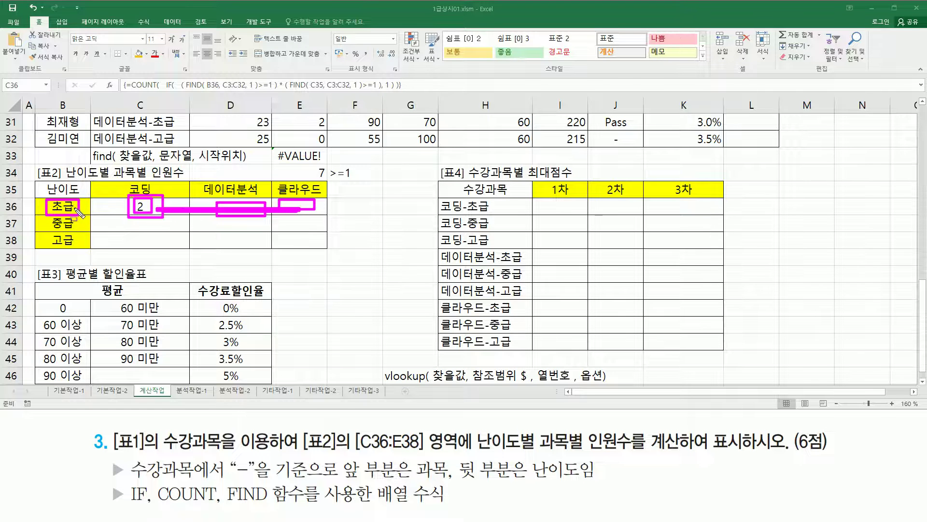
Step: In C36's array formula, lock the column of the first FIND's search-text reference as $B36
{"action": "left_click_drag", "start_coordinate": [53, 207], "coordinate": [77, 213]}
{"action": "key", "text": "Escape"}
{"action": "double_click", "coordinate": [142, 209]}
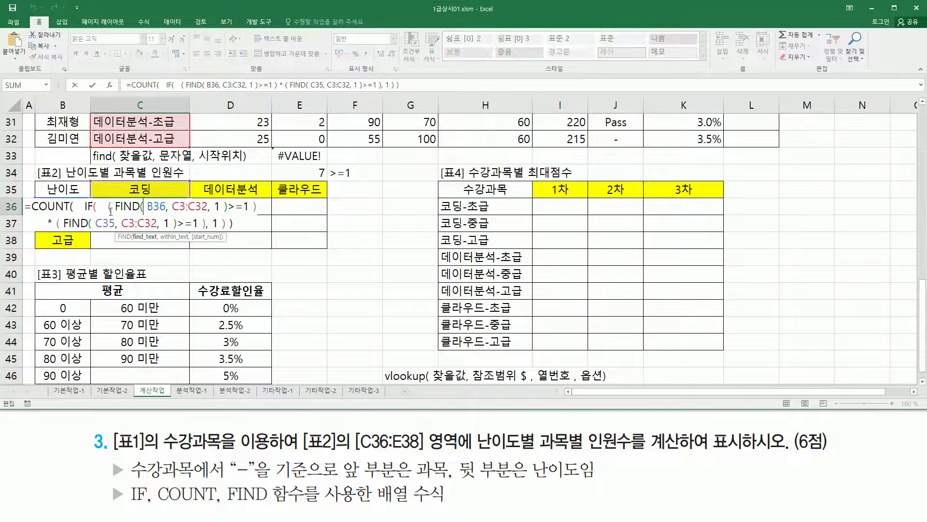
{"action": "left_click", "coordinate": [155, 204]}
{"action": "key", "text": "F4"}
{"action": "key", "text": "F4"}
{"action": "key", "text": "F4"}
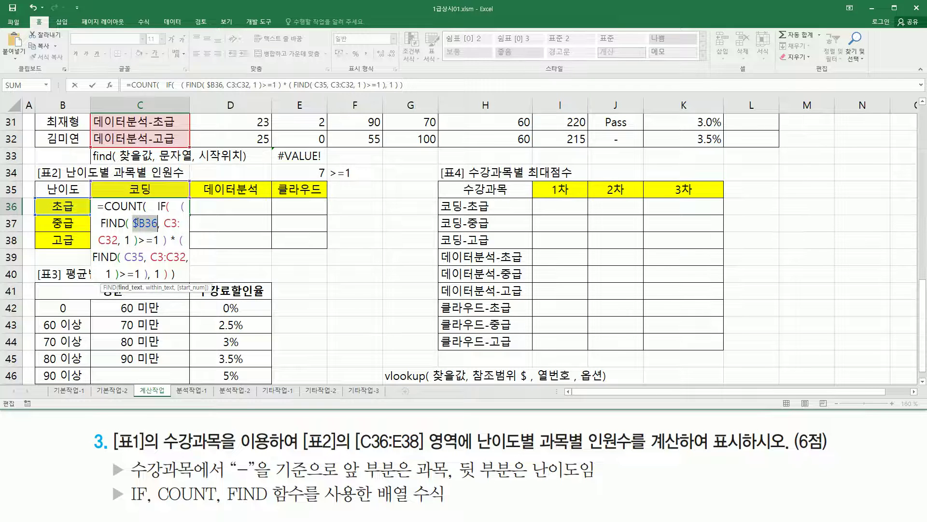
Step: Make the first FIND's search range absolute as $C$3:$C$32 in C36's formula
{"action": "left_click", "coordinate": [169, 222]}
{"action": "left_click_drag", "start_coordinate": [164, 223], "coordinate": [112, 240]}
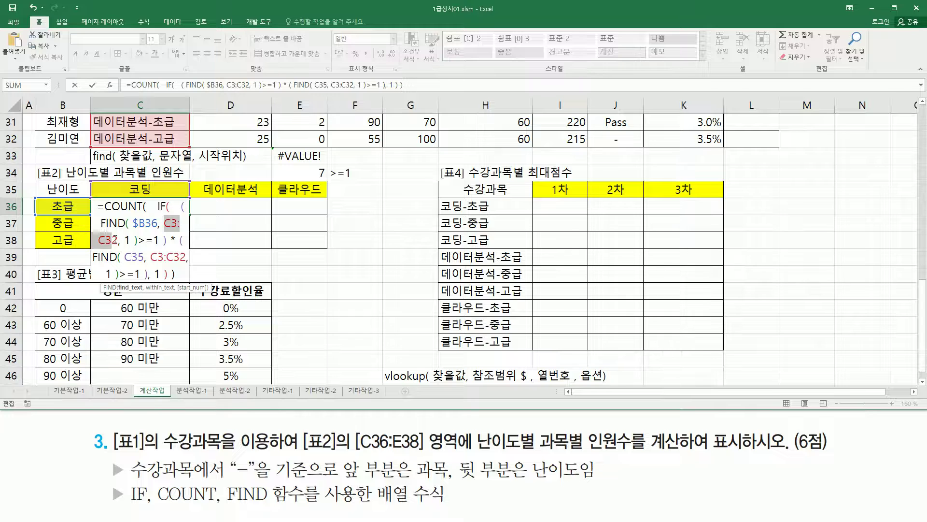
{"action": "scroll", "coordinate": [161, 194], "scroll_direction": "up", "scroll_amount": 10}
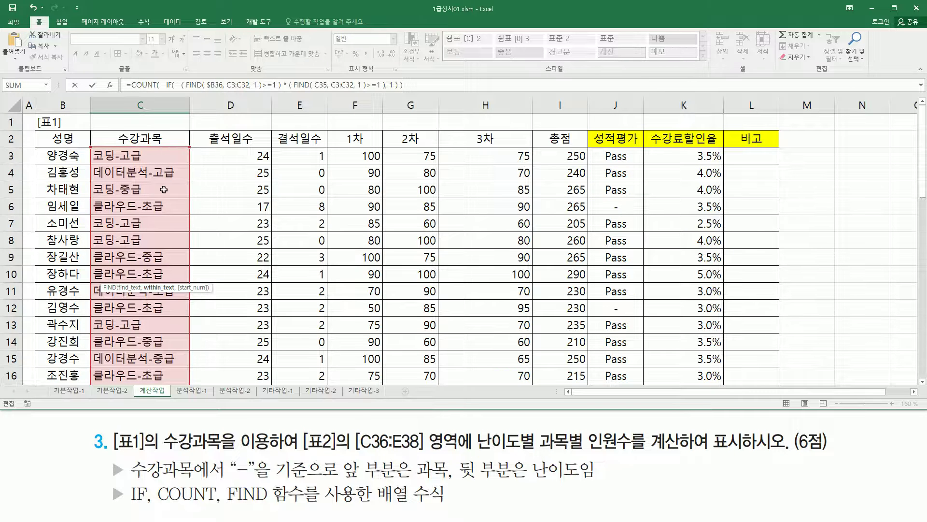
{"action": "scroll", "coordinate": [191, 220], "scroll_direction": "down", "scroll_amount": 7}
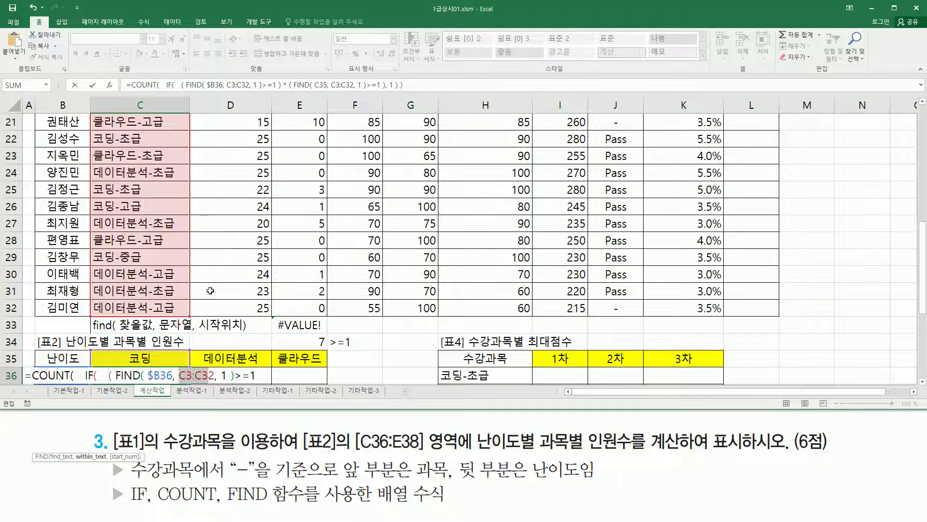
{"action": "key", "text": "F4"}
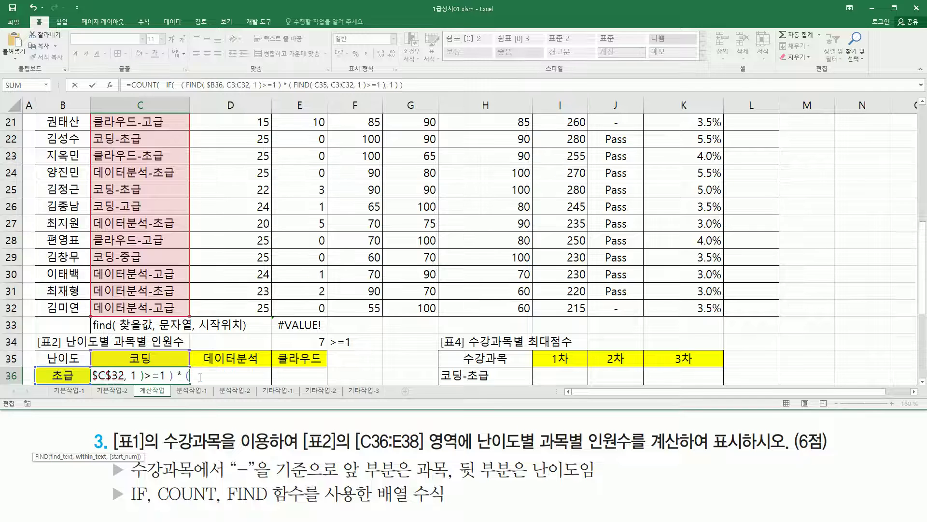
{"action": "scroll", "coordinate": [154, 376], "scroll_direction": "down", "scroll_amount": 3}
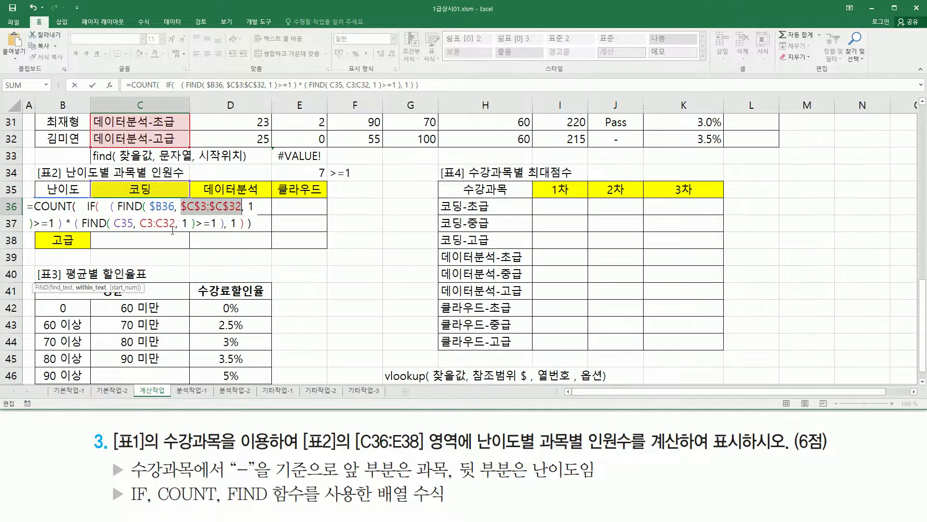
{"action": "left_click", "coordinate": [120, 223]}
{"action": "left_click_drag", "start_coordinate": [100, 182], "coordinate": [171, 196]}
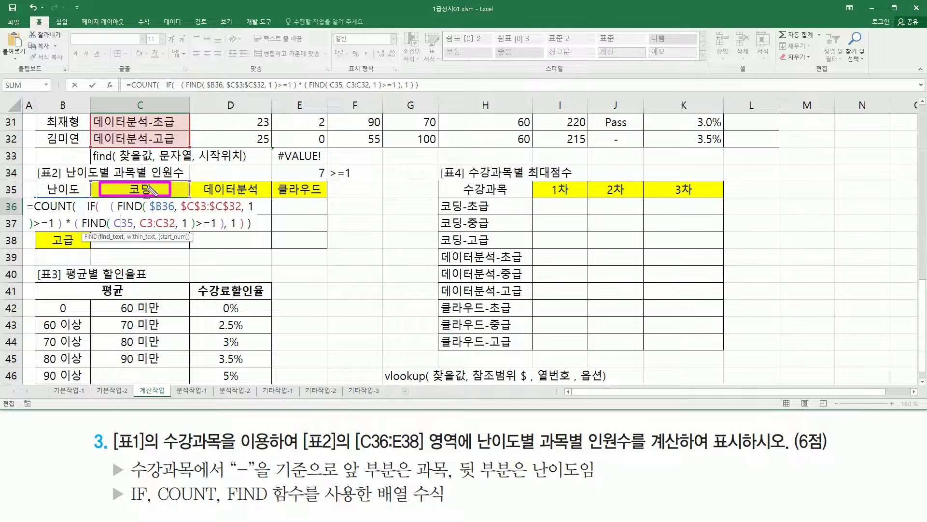
{"action": "mouse_move", "coordinate": [116, 201]}
{"action": "left_mouse_down"}
{"action": "mouse_move", "coordinate": [164, 211]}
{"action": "mouse_move", "coordinate": [172, 253]}
{"action": "left_mouse_up"}
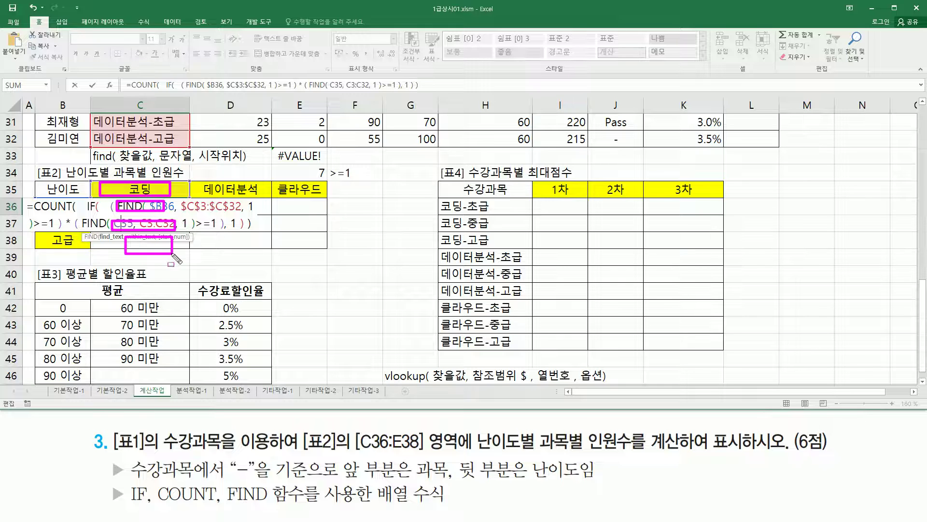
{"action": "left_click_drag", "start_coordinate": [172, 202], "coordinate": [178, 255]}
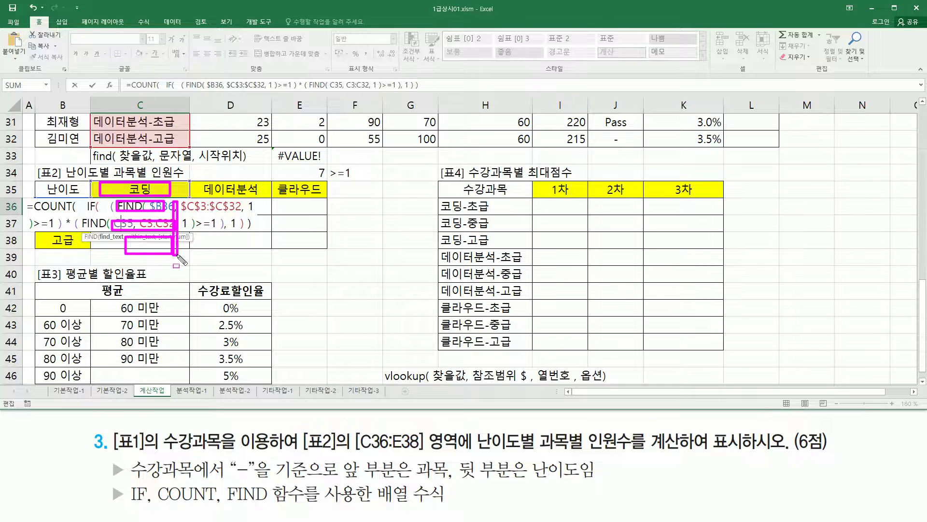
{"action": "left_click_drag", "start_coordinate": [124, 188], "coordinate": [165, 198]}
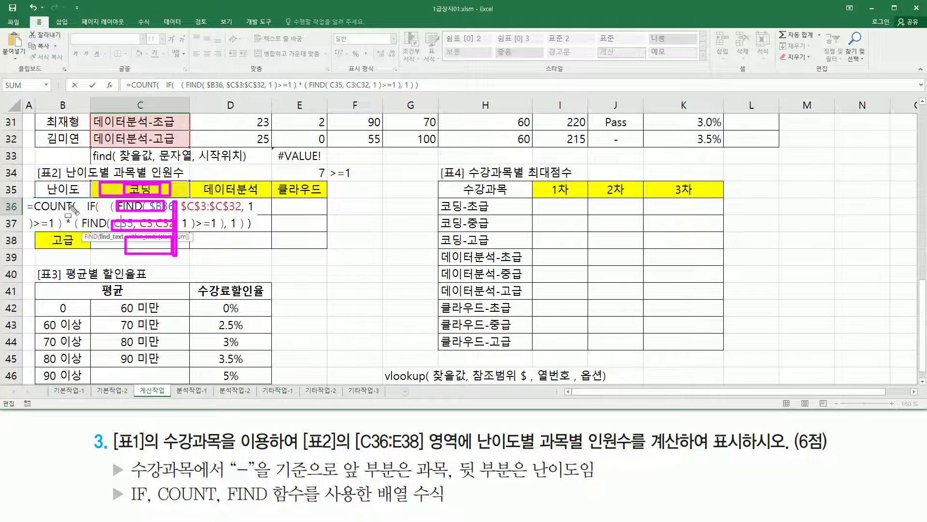
{"action": "mouse_move", "coordinate": [83, 205]}
{"action": "left_mouse_down"}
{"action": "mouse_move", "coordinate": [106, 206]}
{"action": "mouse_move", "coordinate": [103, 224]}
{"action": "left_mouse_up"}
{"action": "left_click_drag", "start_coordinate": [90, 240], "coordinate": [110, 240]}
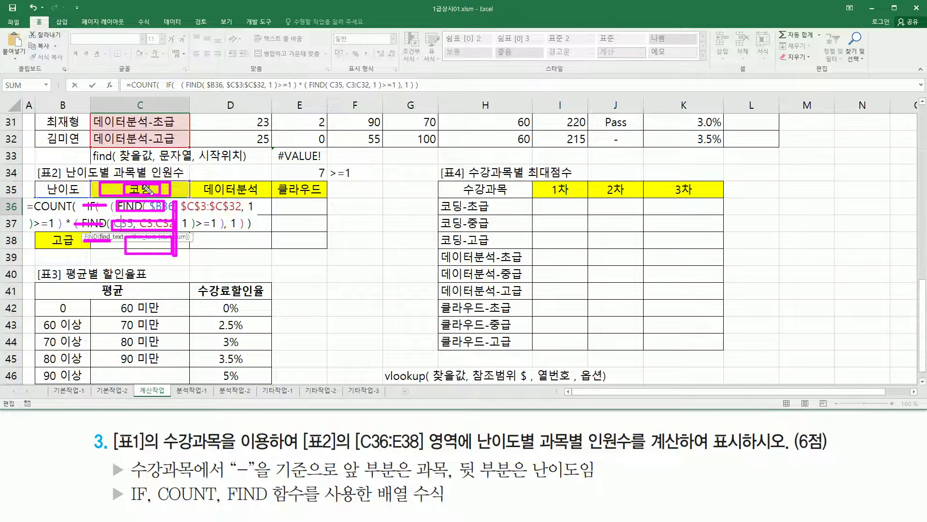
{"action": "key", "text": "Escape"}
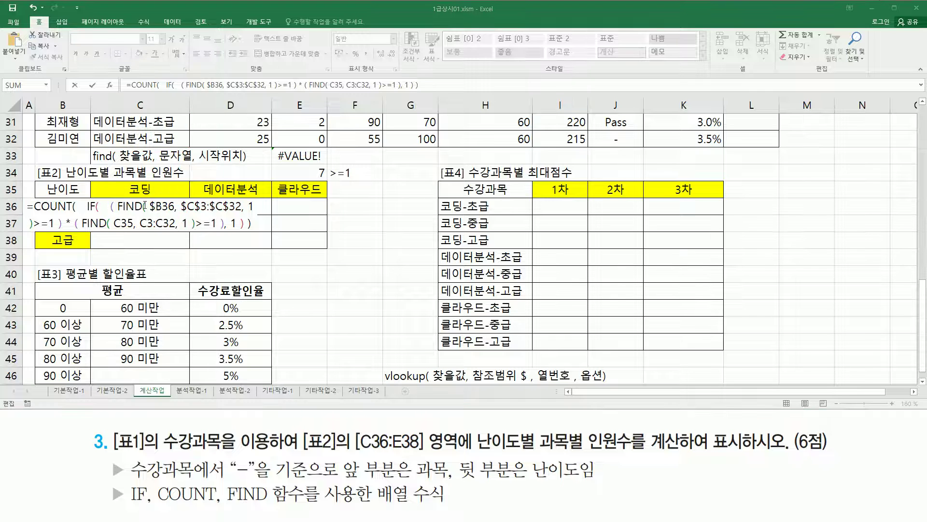
{"action": "key", "text": "ctrl+2"}
{"action": "mouse_move", "coordinate": [120, 203]}
{"action": "left_mouse_down"}
{"action": "mouse_move", "coordinate": [113, 212]}
{"action": "mouse_move", "coordinate": [311, 213]}
{"action": "left_mouse_up"}
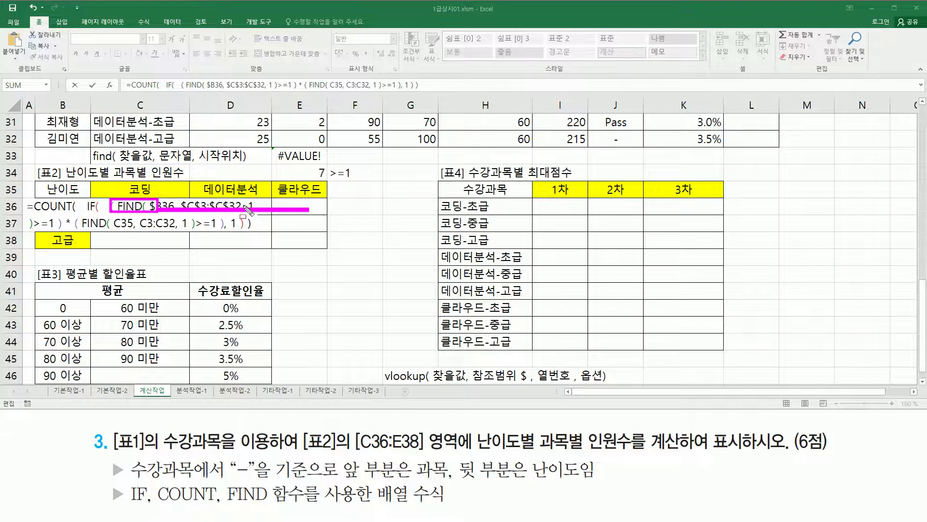
{"action": "mouse_move", "coordinate": [130, 179]}
{"action": "left_mouse_down"}
{"action": "mouse_move", "coordinate": [150, 193]}
{"action": "mouse_move", "coordinate": [129, 181]}
{"action": "left_mouse_up"}
{"action": "mouse_move", "coordinate": [207, 179]}
{"action": "left_mouse_down"}
{"action": "mouse_move", "coordinate": [253, 201]}
{"action": "mouse_move", "coordinate": [263, 178]}
{"action": "mouse_move", "coordinate": [321, 198]}
{"action": "left_mouse_up"}
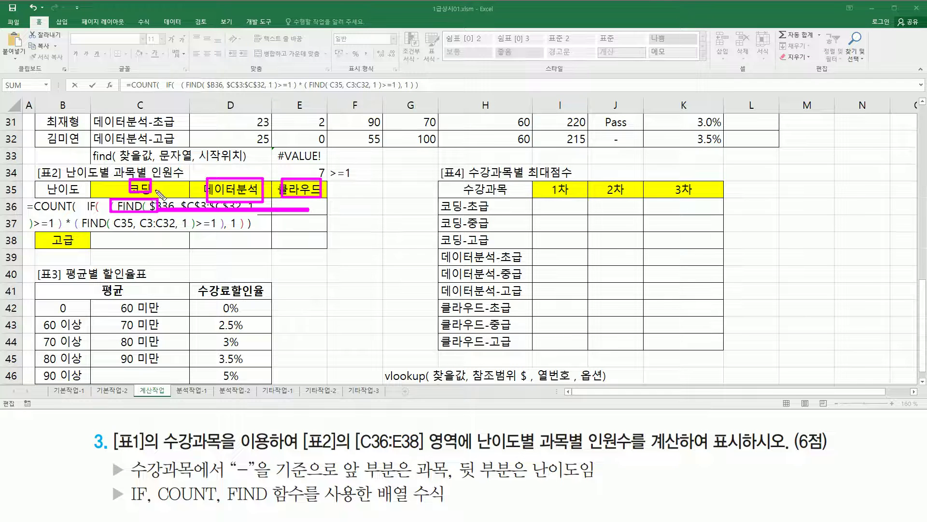
{"action": "key", "text": "Escape"}
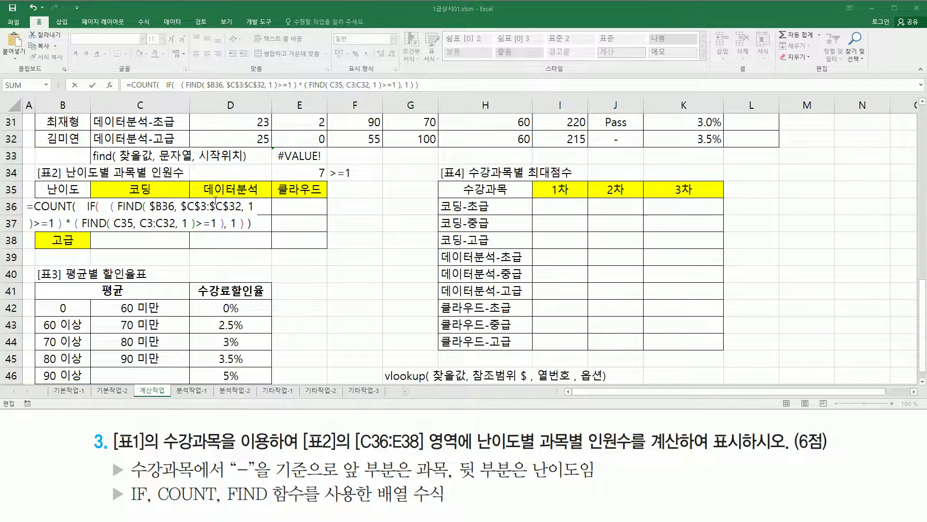
Step: In the second FIND of C36's formula, lock the search-text row as C$35 and make the range absolute as $C$3:$C$32
{"action": "left_click", "coordinate": [116, 223]}
{"action": "left_click_drag", "start_coordinate": [116, 223], "coordinate": [135, 223]}
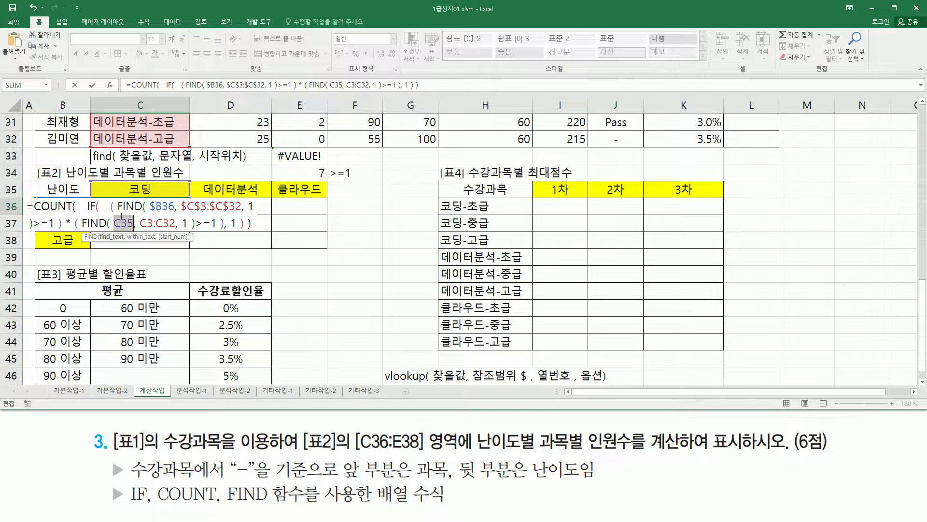
{"action": "key", "text": "F4"}
{"action": "key", "text": "F4"}
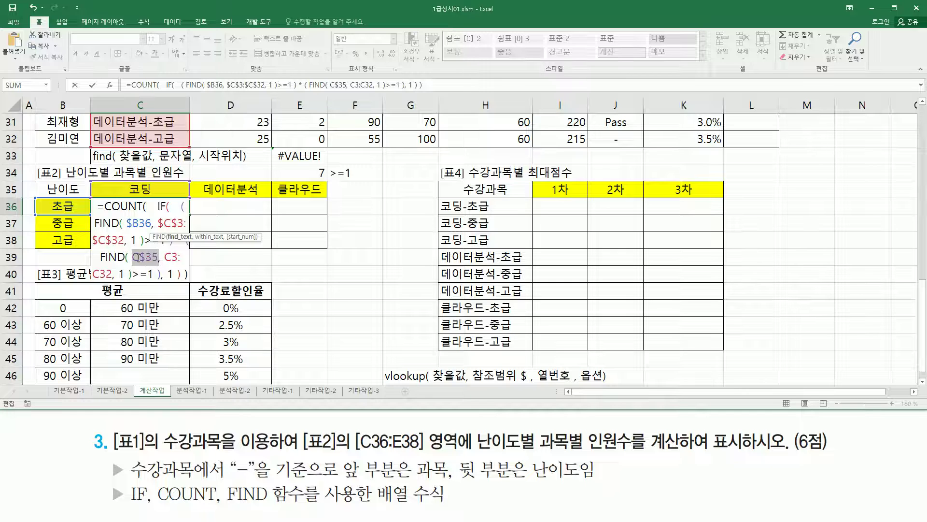
{"action": "left_click_drag", "start_coordinate": [175, 258], "coordinate": [113, 274]}
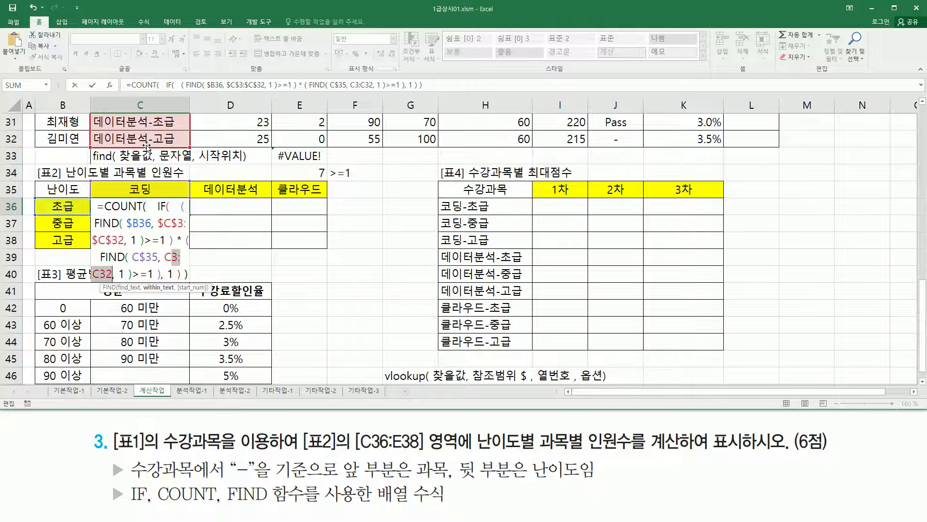
{"action": "key", "text": "F4"}
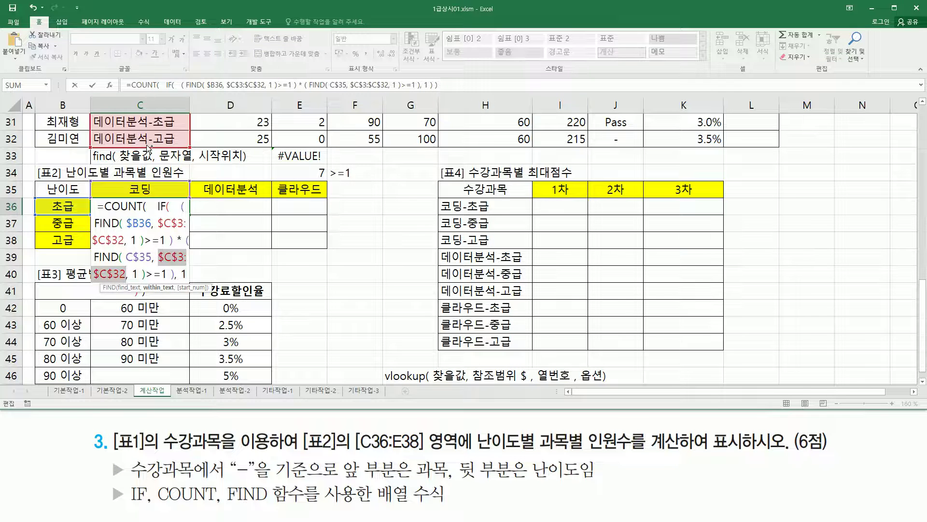
Step: Enter C36's formula as an array formula and fill it across C36:E38
{"action": "key", "text": "ctrl+shift+Return"}
{"action": "left_click_drag", "start_coordinate": [188, 215], "coordinate": [327, 249]}
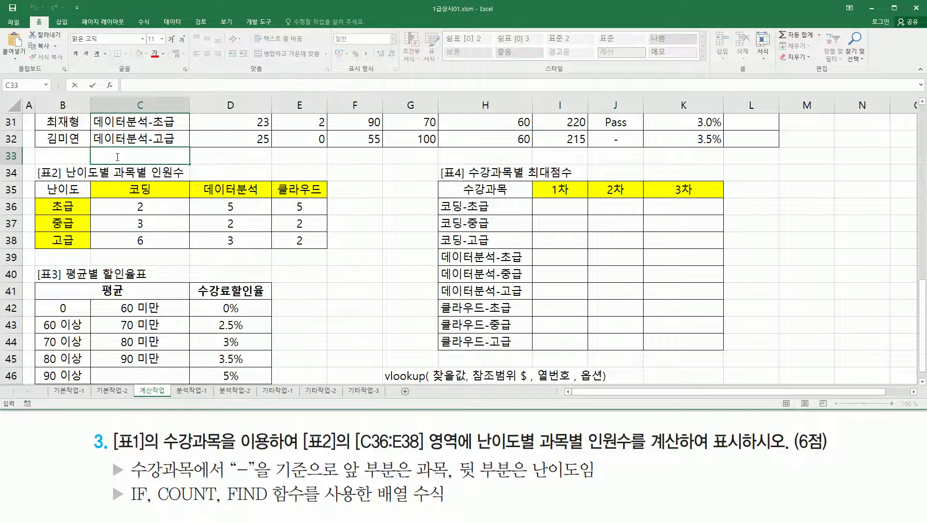
Step: Enter in C33 as red text: =COUNT( IF( ( FIND( $B36, $C$3:$C$32, 1 )>=1 ) * ( FIND( C$35, $C$3:$C$32, 1 )>=1 ), 1 ) )
{"action": "type", "text": "=COUNT( IF( ( FIND( $B36, $C$3:$C$32, 1 )>=1 ) * ( FIND( C$35, $C$3:$C$32, 1 )>=1 ), 1 ) )"}
{"action": "key", "text": "Return"}
{"action": "left_click", "coordinate": [232, 277]}
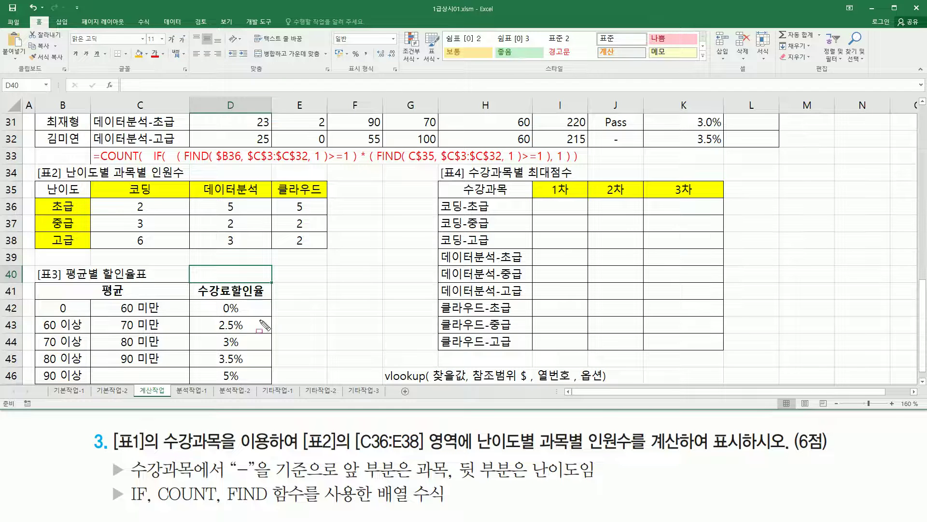
{"action": "mouse_move", "coordinate": [99, 163]}
{"action": "left_mouse_down"}
{"action": "mouse_move", "coordinate": [138, 164]}
{"action": "mouse_move", "coordinate": [141, 146]}
{"action": "left_mouse_up"}
{"action": "left_click_drag", "start_coordinate": [576, 140], "coordinate": [577, 147]}
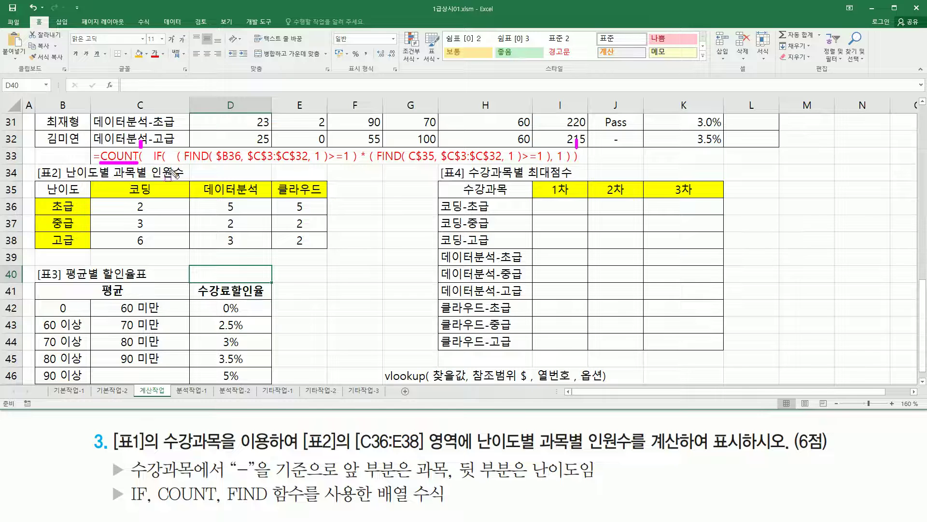
{"action": "mouse_move", "coordinate": [152, 165]}
{"action": "left_mouse_down"}
{"action": "mouse_move", "coordinate": [357, 169]}
{"action": "mouse_move", "coordinate": [370, 144]}
{"action": "mouse_move", "coordinate": [441, 170]}
{"action": "mouse_move", "coordinate": [552, 169]}
{"action": "left_mouse_up"}
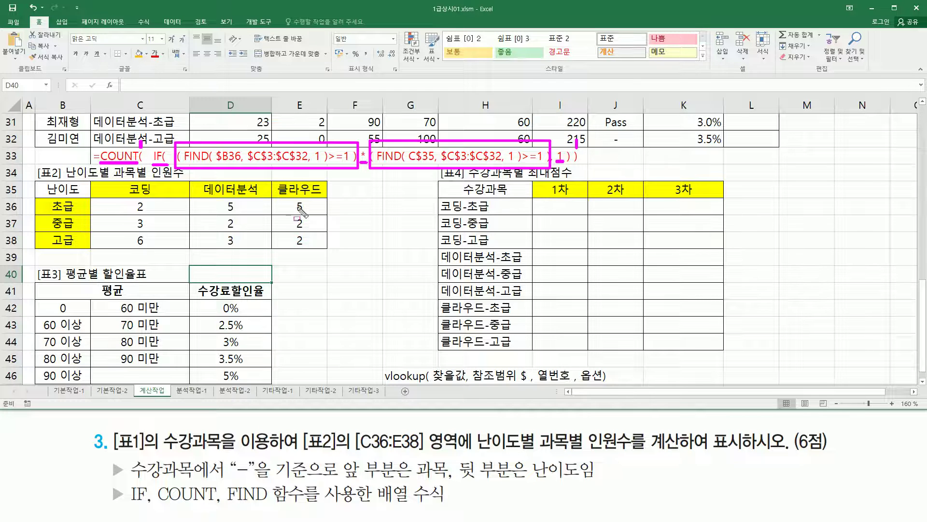
{"action": "key", "text": "Escape"}
{"action": "left_click_drag", "start_coordinate": [184, 141], "coordinate": [327, 167]}
{"action": "left_click_drag", "start_coordinate": [248, 163], "coordinate": [309, 163]}
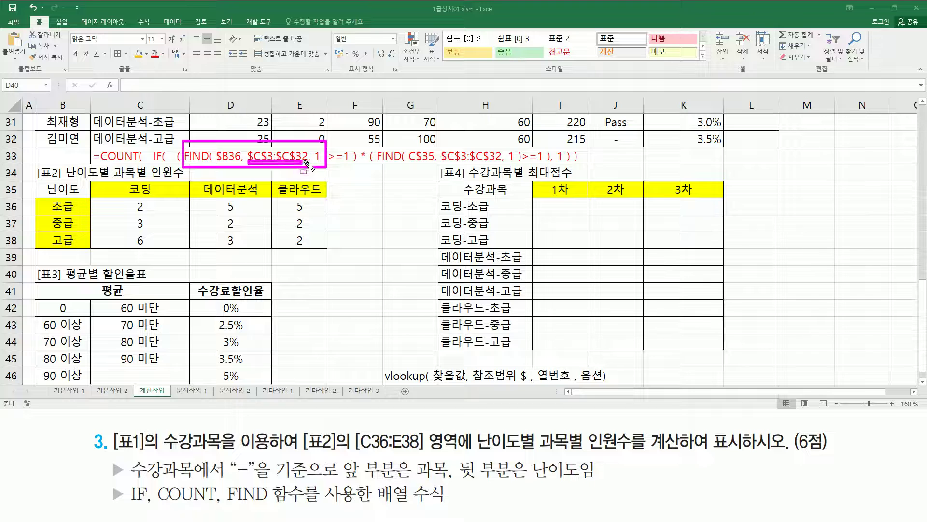
{"action": "left_click_drag", "start_coordinate": [51, 195], "coordinate": [79, 217]}
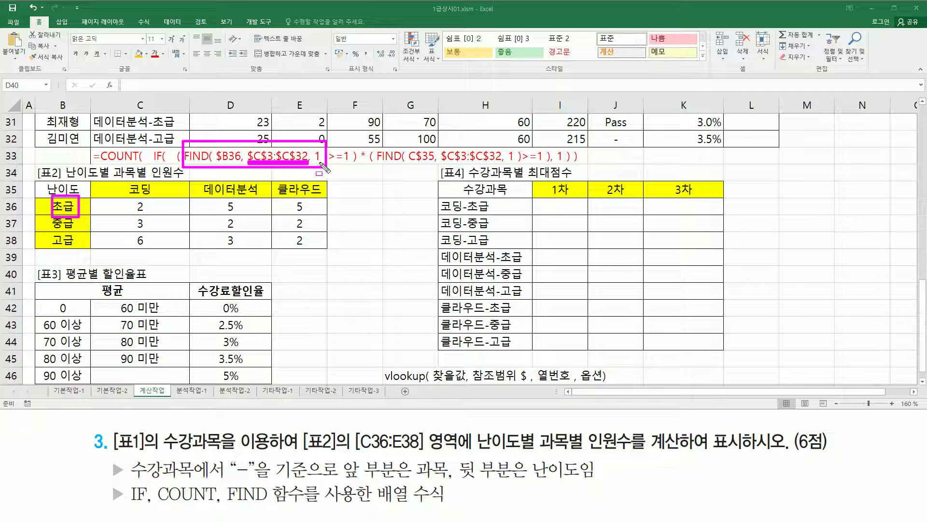
{"action": "left_click_drag", "start_coordinate": [329, 164], "coordinate": [347, 164]}
{"action": "mouse_move", "coordinate": [381, 140]}
{"action": "left_mouse_down"}
{"action": "mouse_move", "coordinate": [401, 166]}
{"action": "mouse_move", "coordinate": [524, 167]}
{"action": "left_mouse_up"}
{"action": "left_click_drag", "start_coordinate": [443, 161], "coordinate": [498, 161]}
{"action": "left_click_drag", "start_coordinate": [408, 144], "coordinate": [432, 145]}
{"action": "mouse_move", "coordinate": [127, 182]}
{"action": "left_mouse_down"}
{"action": "mouse_move", "coordinate": [135, 196]}
{"action": "mouse_move", "coordinate": [156, 196]}
{"action": "left_mouse_up"}
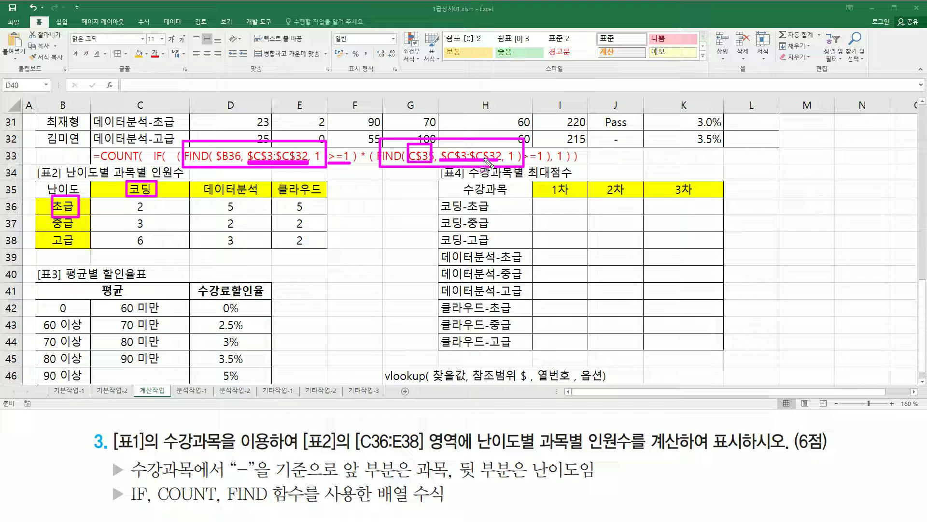
{"action": "left_click_drag", "start_coordinate": [526, 165], "coordinate": [548, 163]}
{"action": "mouse_move", "coordinate": [554, 148]}
{"action": "left_mouse_down"}
{"action": "mouse_move", "coordinate": [556, 176]}
{"action": "mouse_move", "coordinate": [565, 177]}
{"action": "mouse_move", "coordinate": [565, 141]}
{"action": "left_mouse_up"}
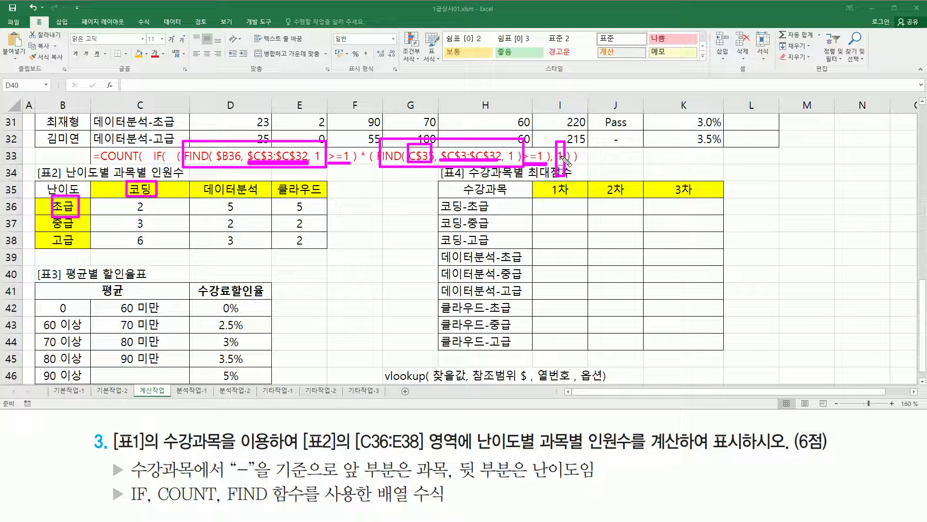
{"action": "left_click_drag", "start_coordinate": [96, 158], "coordinate": [133, 160]}
{"action": "key", "text": "Escape"}
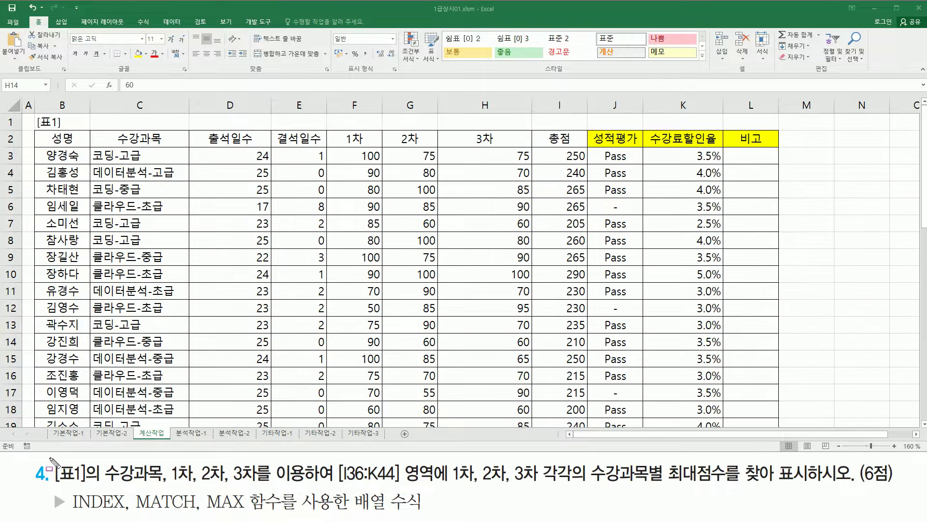
{"action": "left_click_drag", "start_coordinate": [50, 457], "coordinate": [101, 484]}
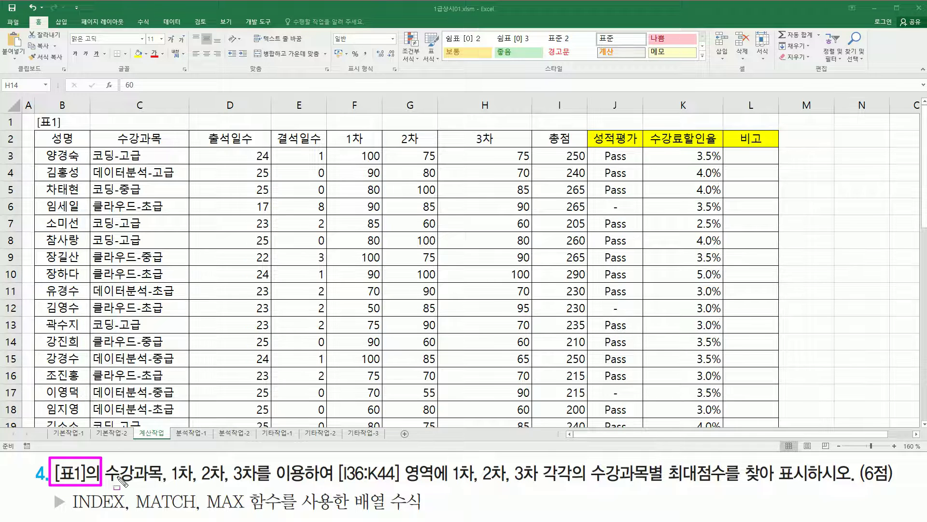
{"action": "left_click_drag", "start_coordinate": [104, 483], "coordinate": [259, 484]}
{"action": "mouse_move", "coordinate": [116, 129]}
{"action": "left_mouse_down"}
{"action": "mouse_move", "coordinate": [110, 145]}
{"action": "mouse_move", "coordinate": [172, 150]}
{"action": "left_mouse_up"}
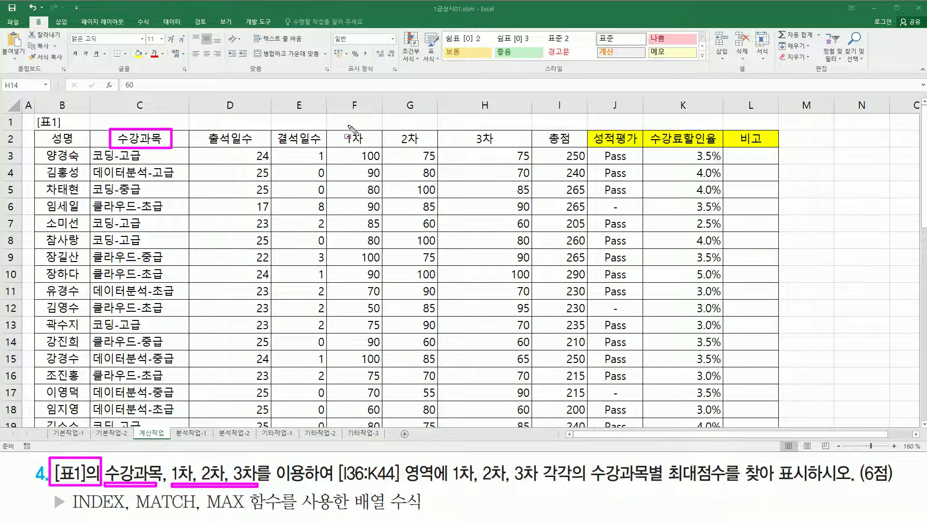
{"action": "mouse_move", "coordinate": [344, 130]}
{"action": "left_mouse_down"}
{"action": "mouse_move", "coordinate": [333, 150]}
{"action": "mouse_move", "coordinate": [534, 154]}
{"action": "left_mouse_up"}
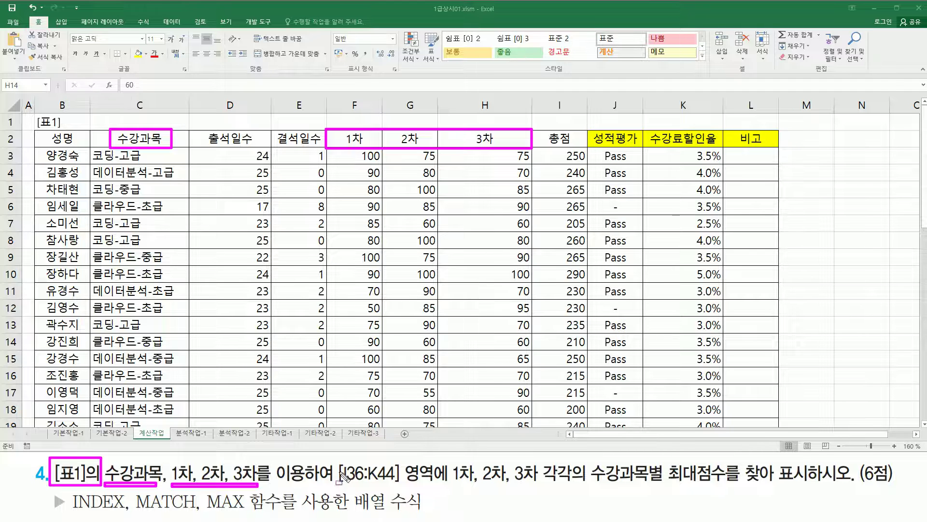
{"action": "mouse_move", "coordinate": [340, 459]}
{"action": "left_mouse_down"}
{"action": "mouse_move", "coordinate": [336, 485]}
{"action": "mouse_move", "coordinate": [541, 486]}
{"action": "left_mouse_up"}
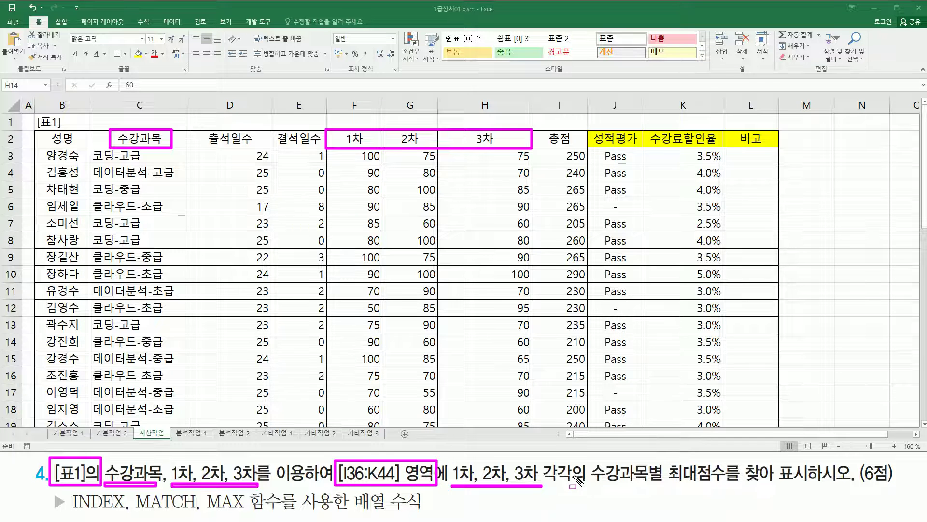
{"action": "mouse_move", "coordinate": [684, 493]}
{"action": "left_mouse_down"}
{"action": "mouse_move", "coordinate": [670, 492]}
{"action": "mouse_move", "coordinate": [811, 493]}
{"action": "left_mouse_up"}
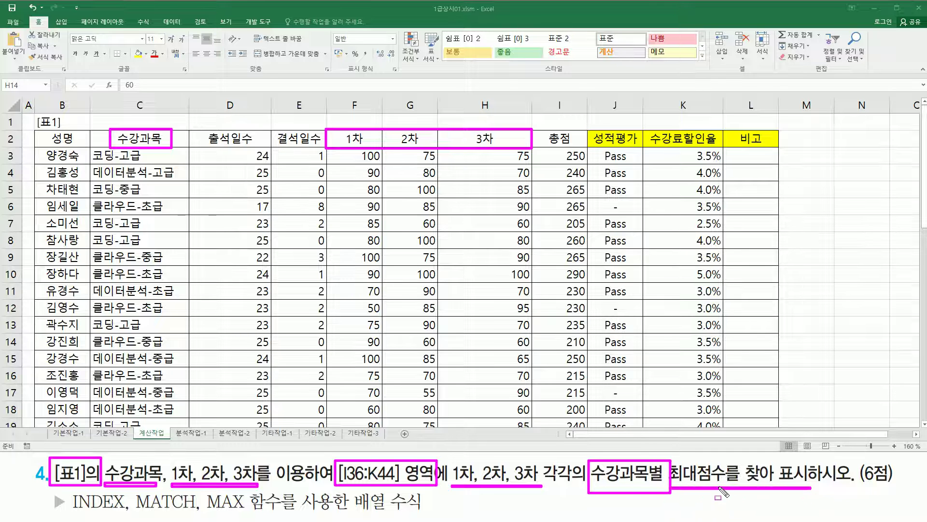
{"action": "key", "text": "Escape"}
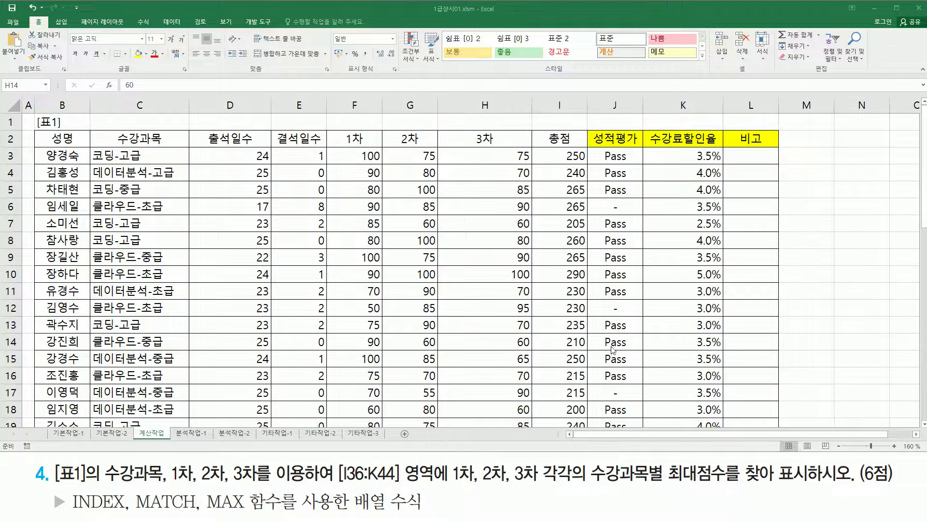
Step: Examine the answer range I36:K44 in 표4 with its course names and 1차, 2차, 3차 headers
{"action": "scroll", "coordinate": [611, 345], "scroll_direction": "down", "scroll_amount": 10}
{"action": "key", "text": "ctrl+2"}
{"action": "left_click_drag", "start_coordinate": [336, 486], "coordinate": [401, 488]}
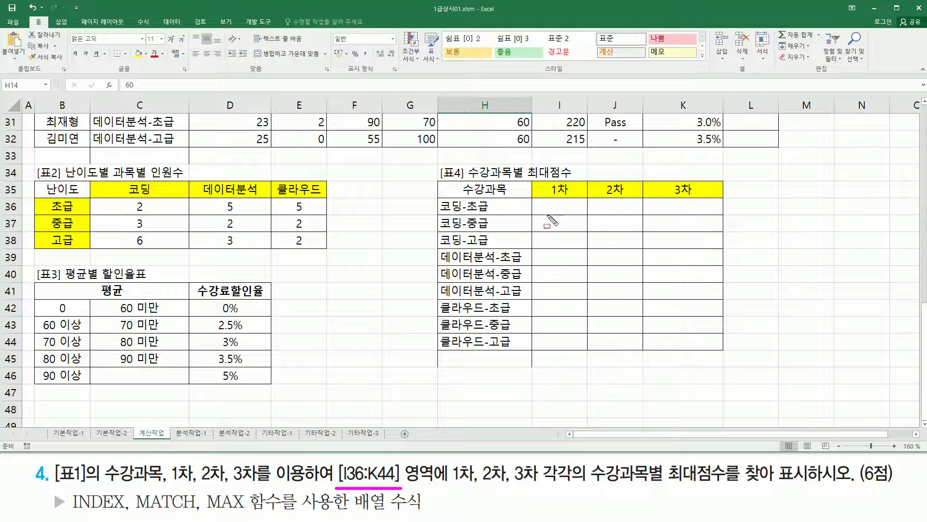
{"action": "mouse_move", "coordinate": [543, 203]}
{"action": "left_mouse_down"}
{"action": "mouse_move", "coordinate": [642, 298]}
{"action": "mouse_move", "coordinate": [714, 350]}
{"action": "left_mouse_up"}
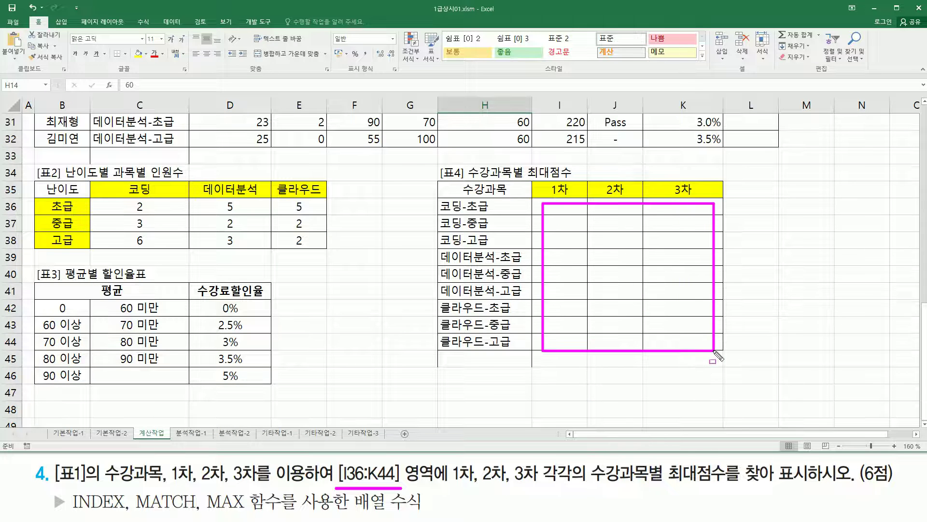
{"action": "mouse_move", "coordinate": [441, 211]}
{"action": "left_mouse_down"}
{"action": "mouse_move", "coordinate": [498, 220]}
{"action": "mouse_move", "coordinate": [506, 234]}
{"action": "left_mouse_up"}
{"action": "left_click_drag", "start_coordinate": [441, 249], "coordinate": [502, 248]}
{"action": "mouse_move", "coordinate": [543, 182]}
{"action": "left_mouse_down"}
{"action": "mouse_move", "coordinate": [569, 200]}
{"action": "mouse_move", "coordinate": [696, 196]}
{"action": "left_mouse_up"}
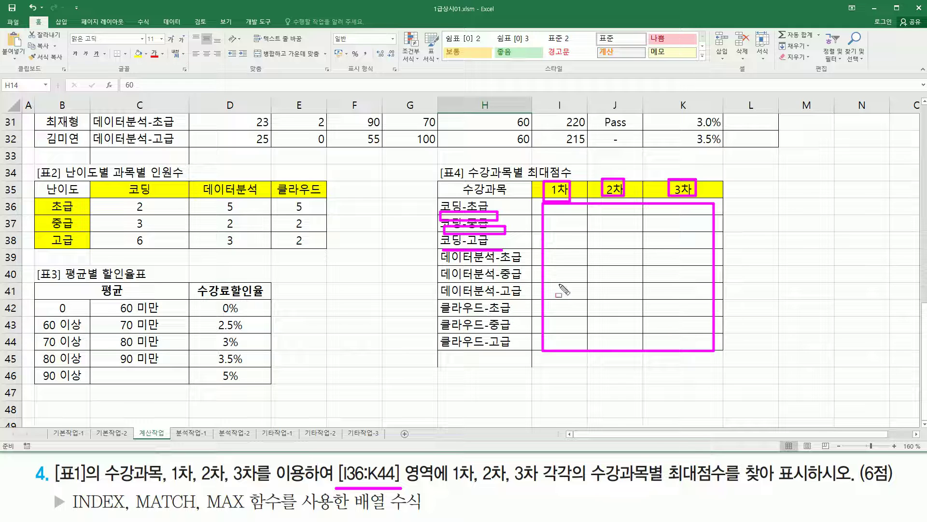
{"action": "key", "text": "Escape"}
Step: Examine how cells such as I36 and J39 pair a course in column H with an exam round in row 35
{"action": "left_click_drag", "start_coordinate": [544, 201], "coordinate": [575, 212]}
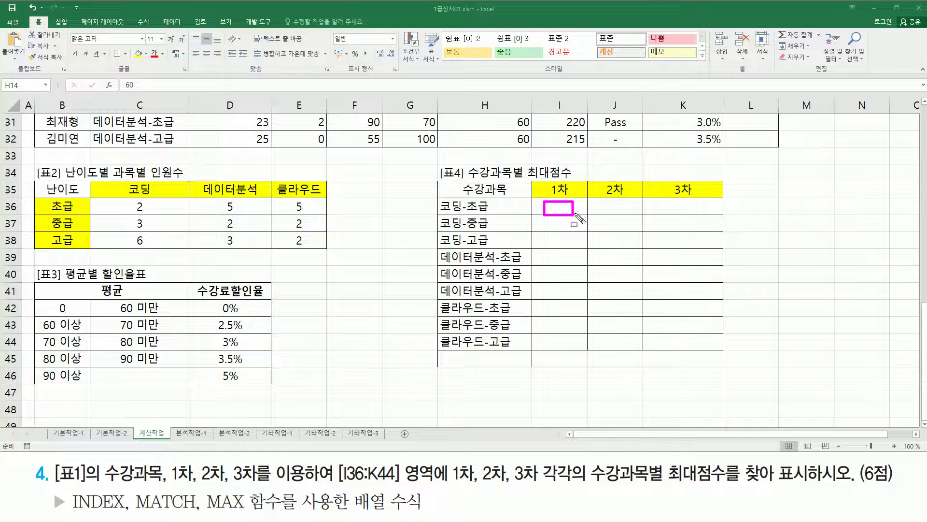
{"action": "mouse_move", "coordinate": [439, 200]}
{"action": "left_mouse_down"}
{"action": "mouse_move", "coordinate": [464, 217]}
{"action": "mouse_move", "coordinate": [492, 216]}
{"action": "left_mouse_up"}
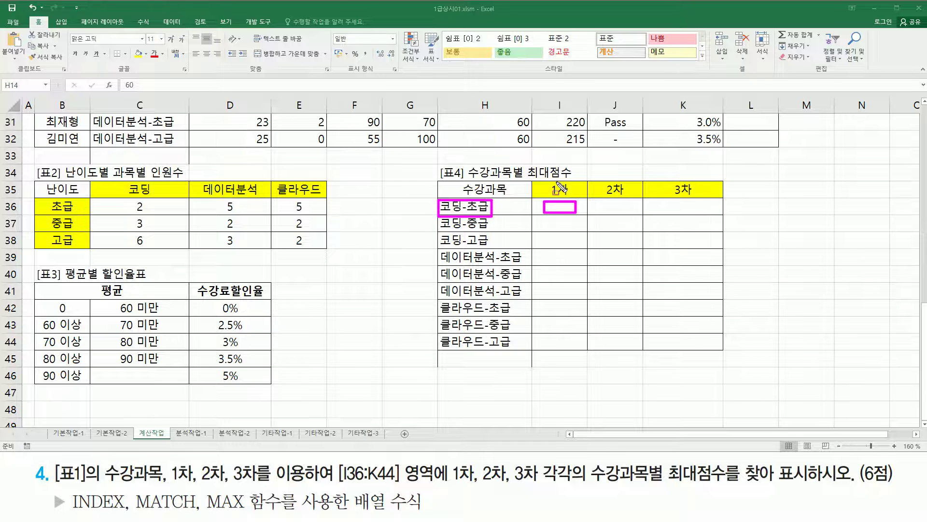
{"action": "left_click_drag", "start_coordinate": [551, 206], "coordinate": [571, 212]}
{"action": "left_click_drag", "start_coordinate": [599, 253], "coordinate": [622, 266]}
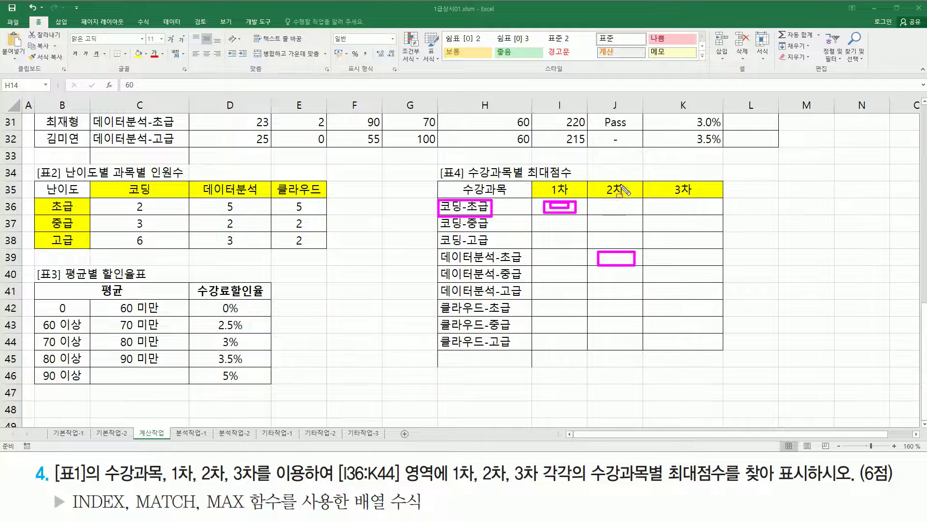
{"action": "left_click_drag", "start_coordinate": [609, 256], "coordinate": [626, 261]}
{"action": "key", "text": "Escape"}
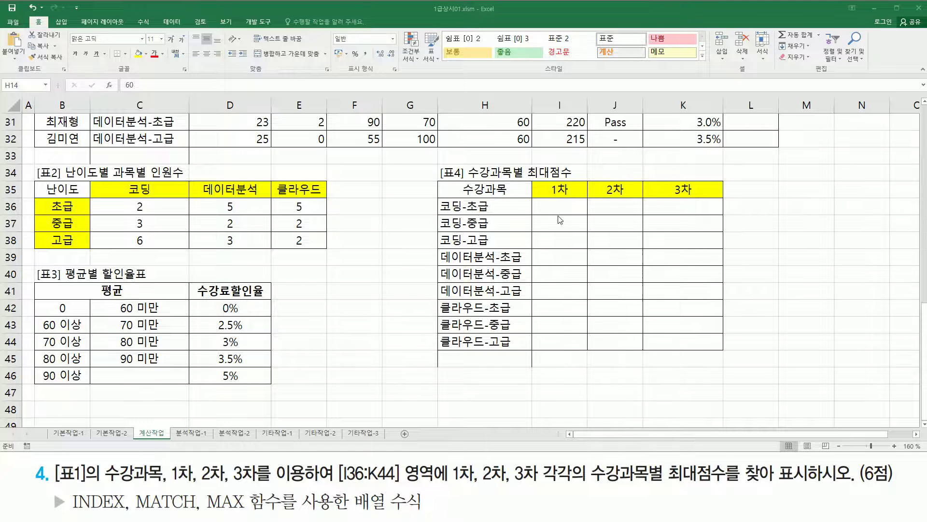
{"action": "mouse_move", "coordinate": [440, 199]}
{"action": "left_mouse_down"}
{"action": "mouse_move", "coordinate": [492, 215]}
{"action": "mouse_move", "coordinate": [490, 231]}
{"action": "left_mouse_up"}
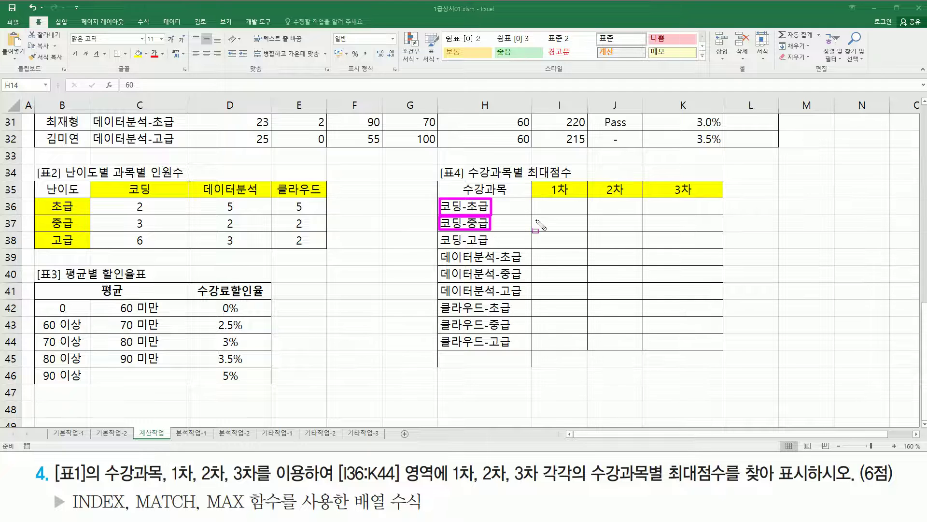
{"action": "mouse_move", "coordinate": [537, 180]}
{"action": "left_mouse_down"}
{"action": "mouse_move", "coordinate": [556, 197]}
{"action": "mouse_move", "coordinate": [722, 206]}
{"action": "left_mouse_up"}
{"action": "key", "text": "Escape"}
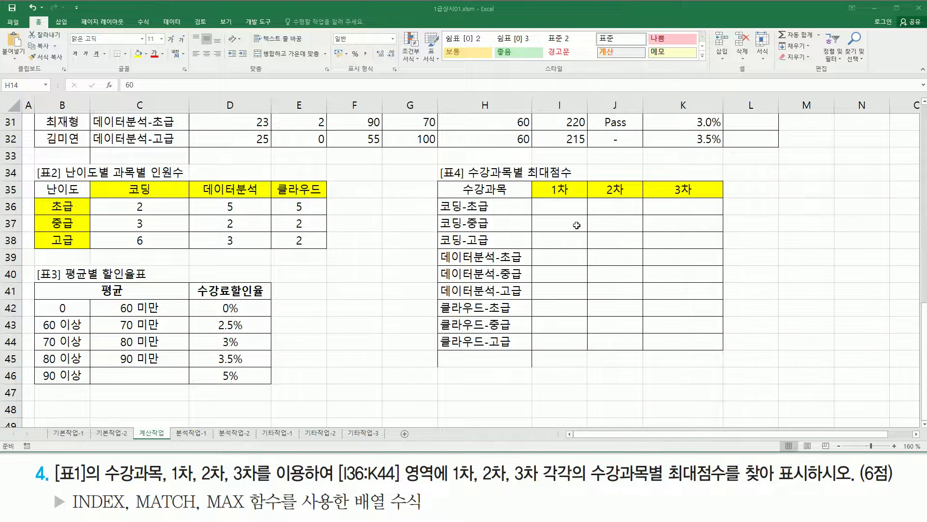
Step: Compare the 1차, 2차, 3차 score column headers of 표1 with the headers and course names of 표4
{"action": "scroll", "coordinate": [495, 211], "scroll_direction": "up", "scroll_amount": 10}
{"action": "left_click_drag", "start_coordinate": [335, 128], "coordinate": [522, 146]}
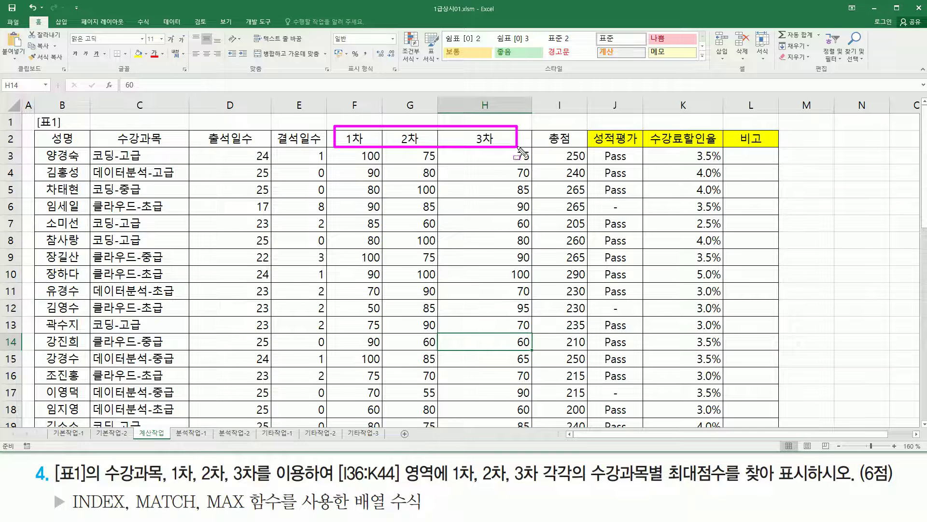
{"action": "key", "text": "Escape"}
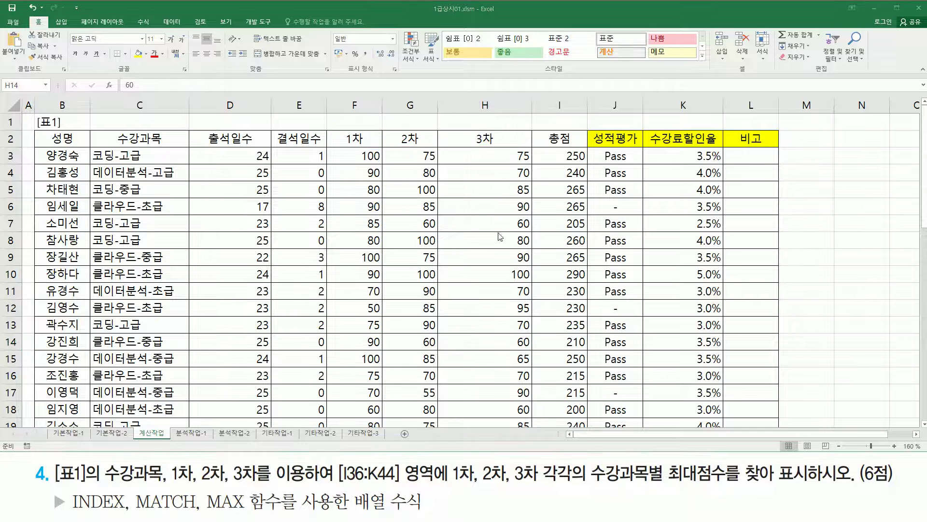
{"action": "scroll", "coordinate": [502, 239], "scroll_direction": "down", "scroll_amount": 1}
{"action": "scroll", "coordinate": [502, 239], "scroll_direction": "down", "scroll_amount": 6}
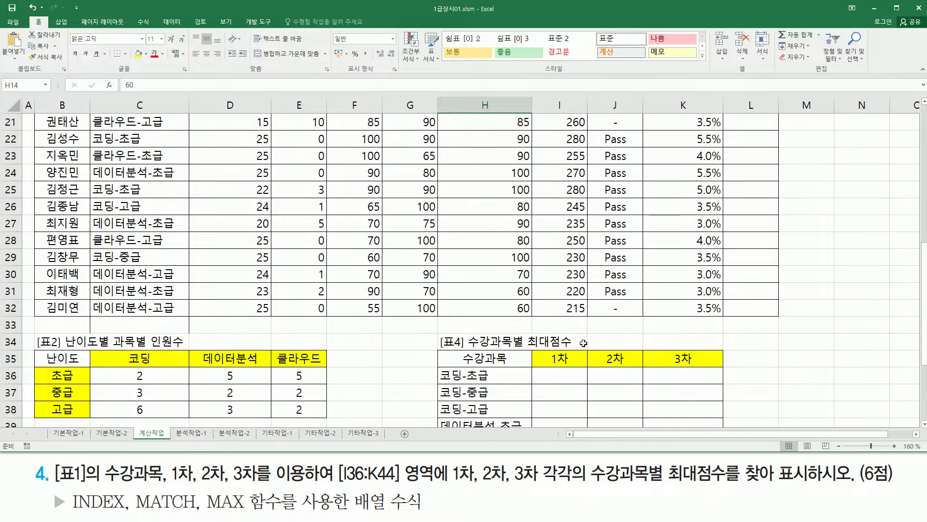
{"action": "left_click_drag", "start_coordinate": [535, 351], "coordinate": [708, 368]}
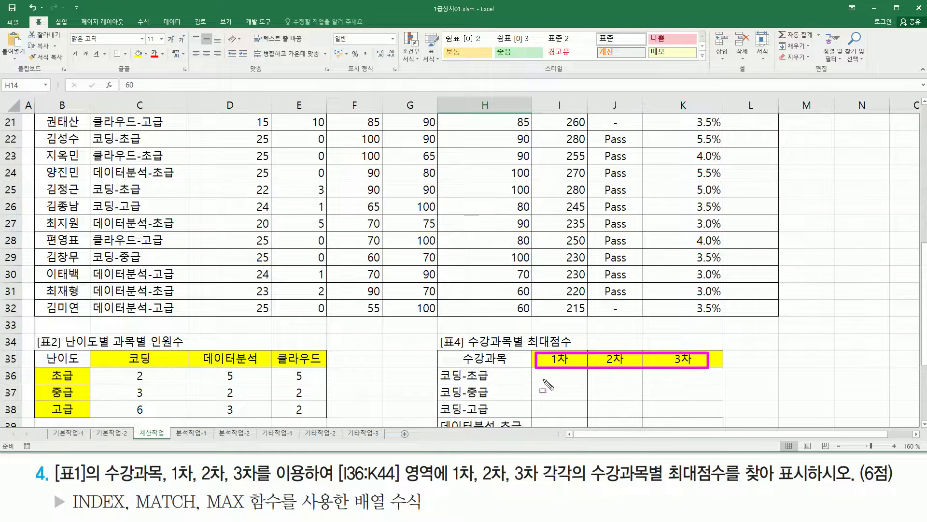
{"action": "left_click_drag", "start_coordinate": [439, 369], "coordinate": [492, 417]}
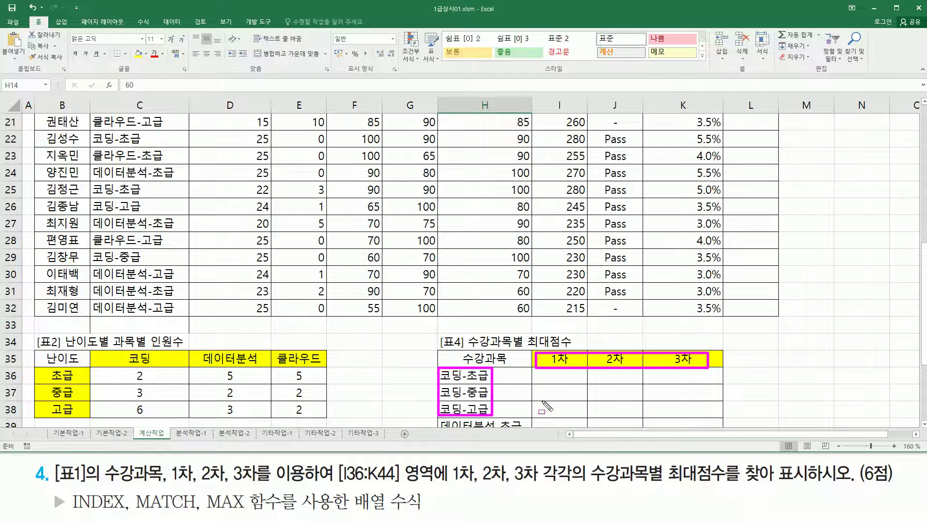
{"action": "key", "text": "Escape"}
Step: Begin I36's formula with a MAX over the course-match condition: =max( (C3:C32=H36)
{"action": "left_click", "coordinate": [575, 379]}
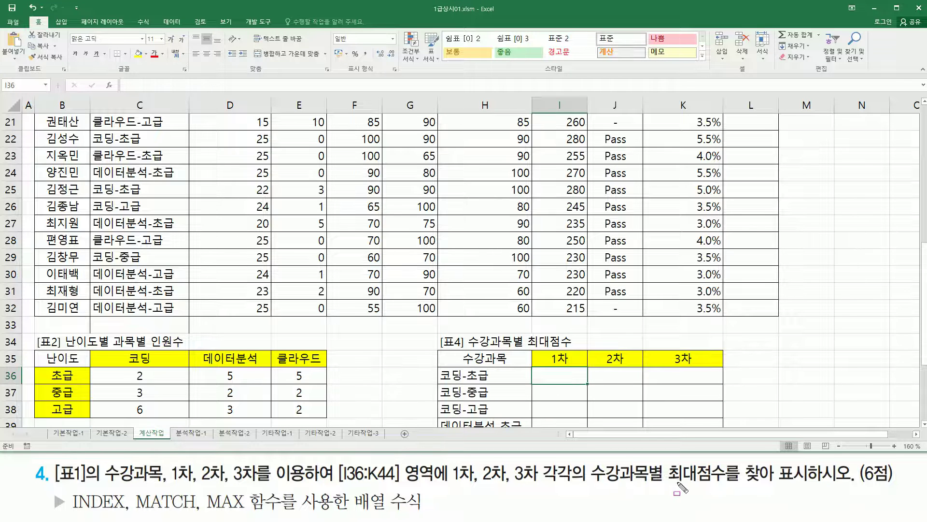
{"action": "left_click_drag", "start_coordinate": [666, 483], "coordinate": [815, 482]}
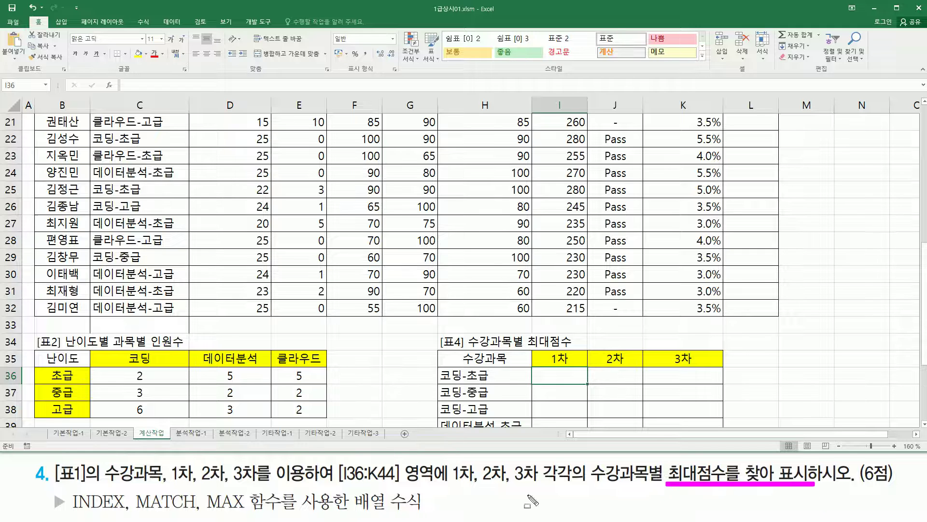
{"action": "mouse_move", "coordinate": [203, 487]}
{"action": "left_mouse_down"}
{"action": "mouse_move", "coordinate": [205, 516]}
{"action": "mouse_move", "coordinate": [291, 517]}
{"action": "mouse_move", "coordinate": [284, 517]}
{"action": "left_mouse_up"}
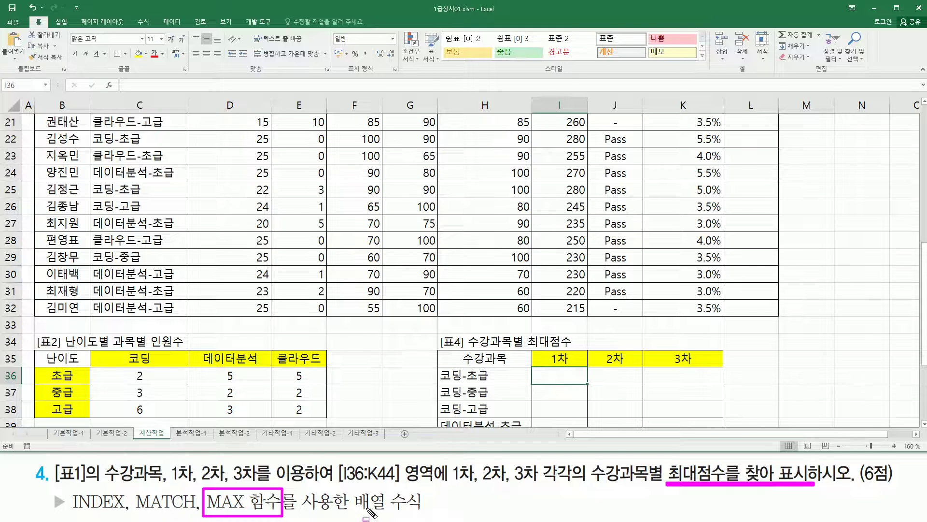
{"action": "left_click_drag", "start_coordinate": [355, 508], "coordinate": [430, 509]}
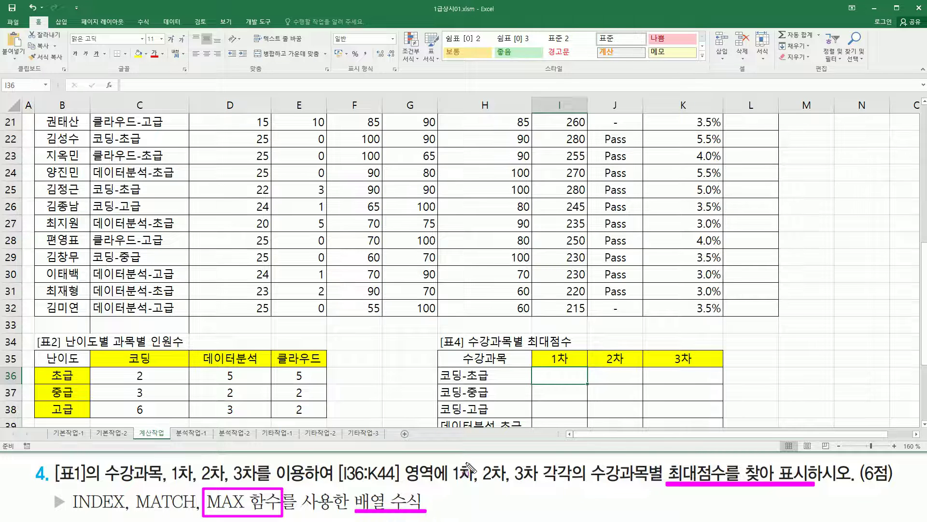
{"action": "key", "text": "Escape"}
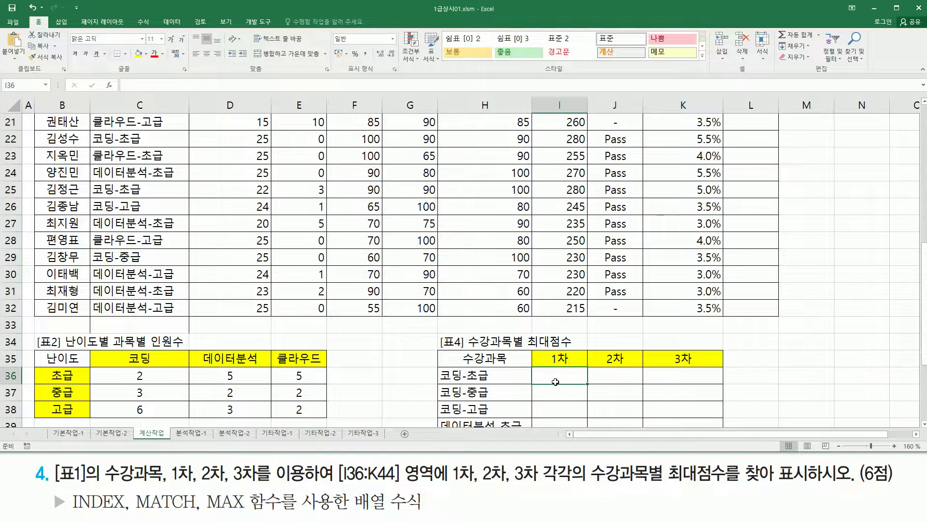
{"action": "scroll", "coordinate": [556, 381], "scroll_direction": "down", "scroll_amount": 3}
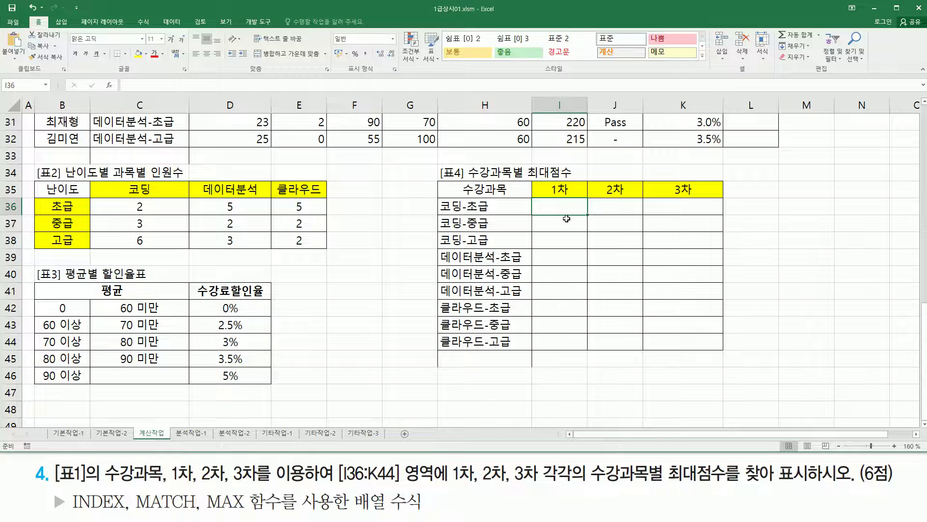
{"action": "type", "text": "=max( ("}
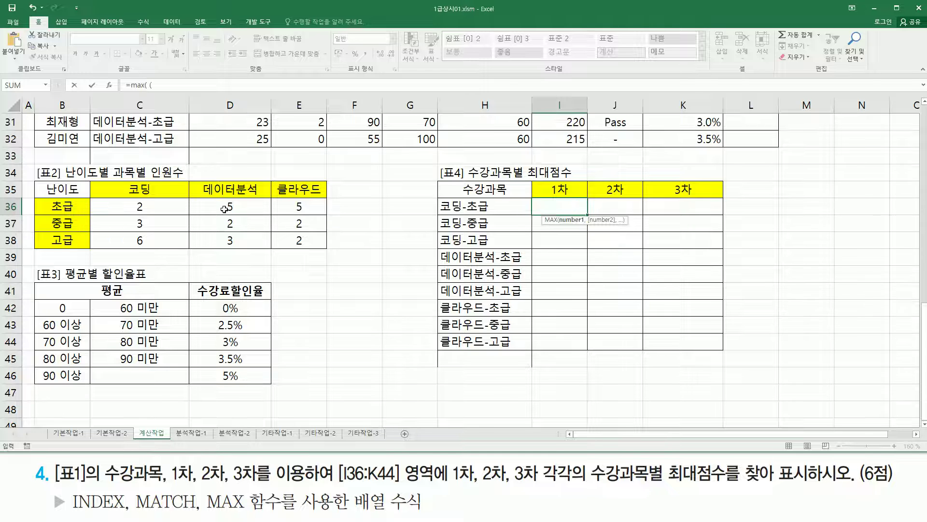
{"action": "scroll", "coordinate": [167, 188], "scroll_direction": "up", "scroll_amount": 10}
{"action": "left_click", "coordinate": [147, 155]}
{"action": "scroll", "coordinate": [151, 305], "scroll_direction": "down", "scroll_amount": 7}
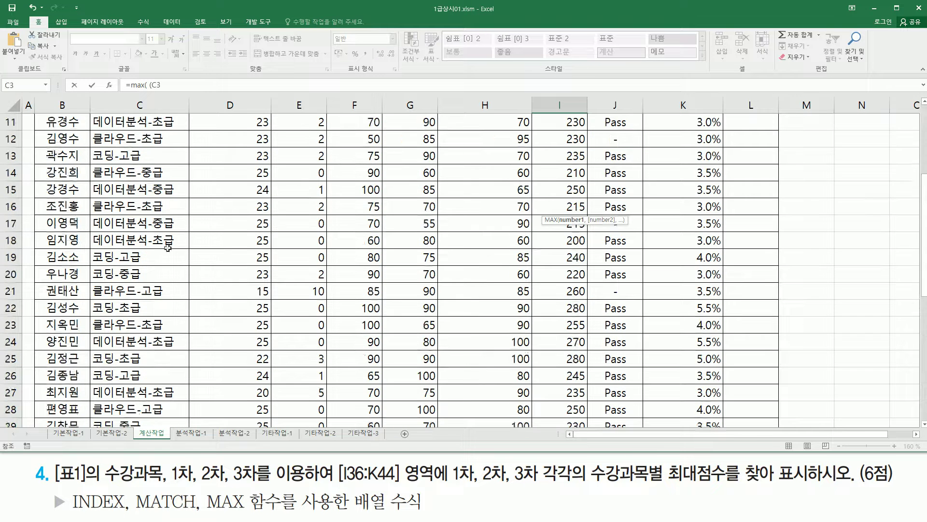
{"action": "left_click", "coordinate": [152, 306], "text": "shift"}
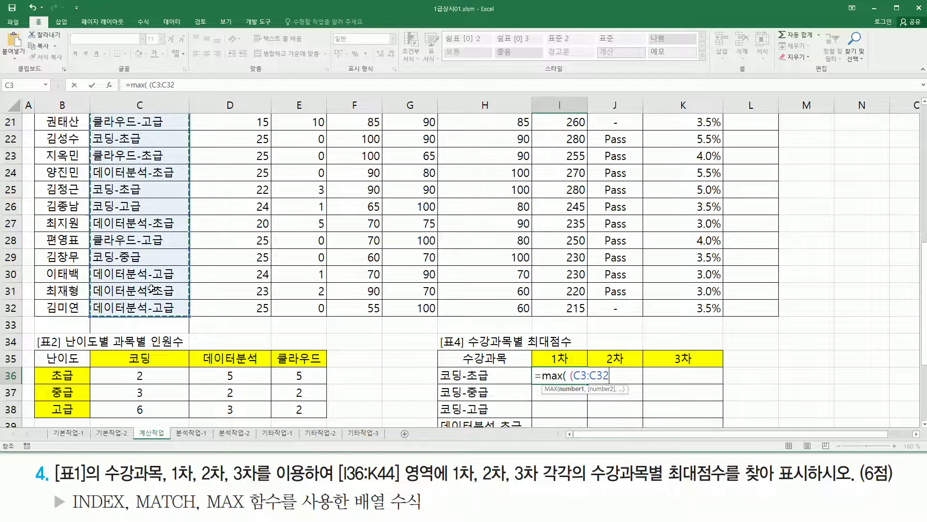
{"action": "scroll", "coordinate": [169, 180], "scroll_direction": "down", "scroll_amount": 3}
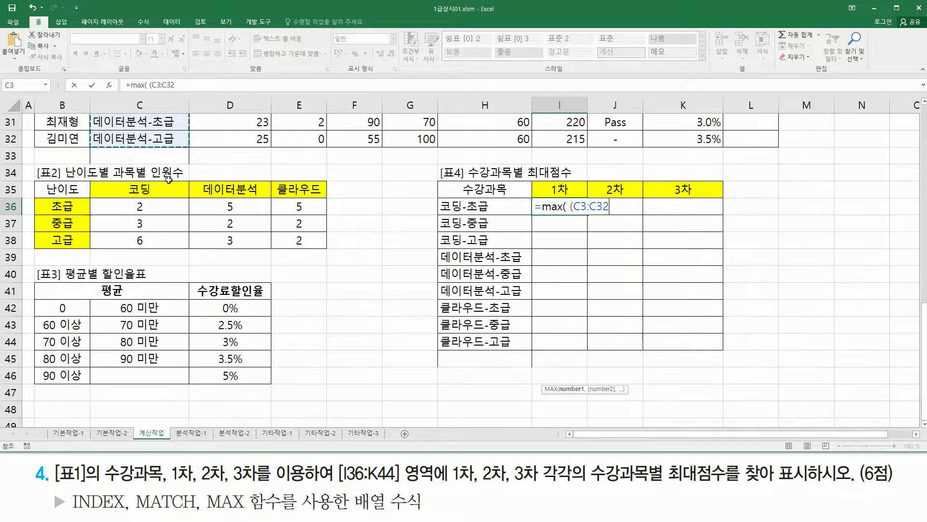
{"action": "type", "text": "="}
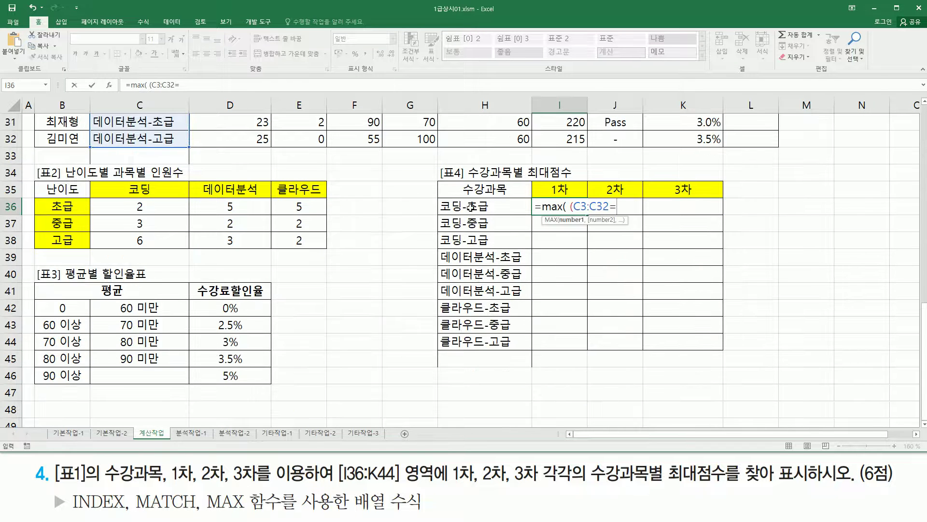
{"action": "left_click", "coordinate": [471, 206]}
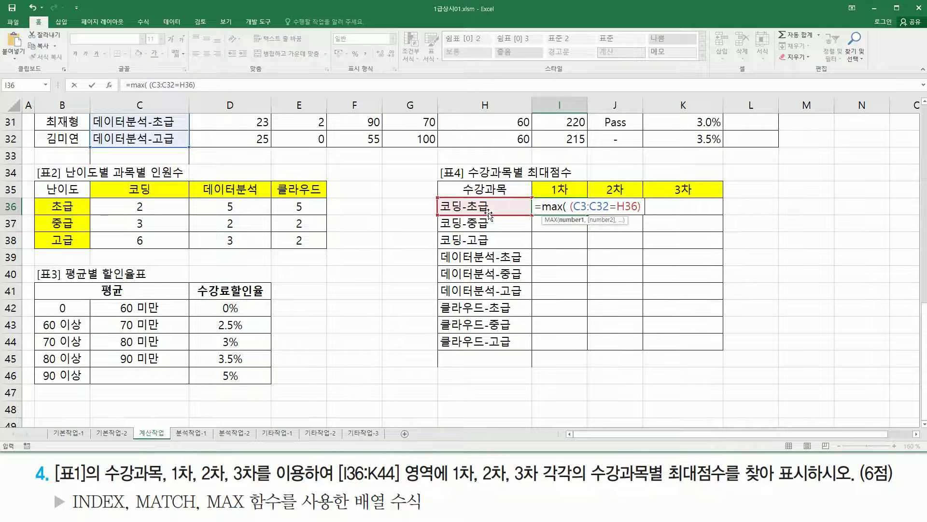
Step: Multiply the condition by the 1차 scores F3:F32 and enter I36 as the array formula =MAX( (C3:C32=H36) * F3:F32 )
{"action": "type", "text": "*"}
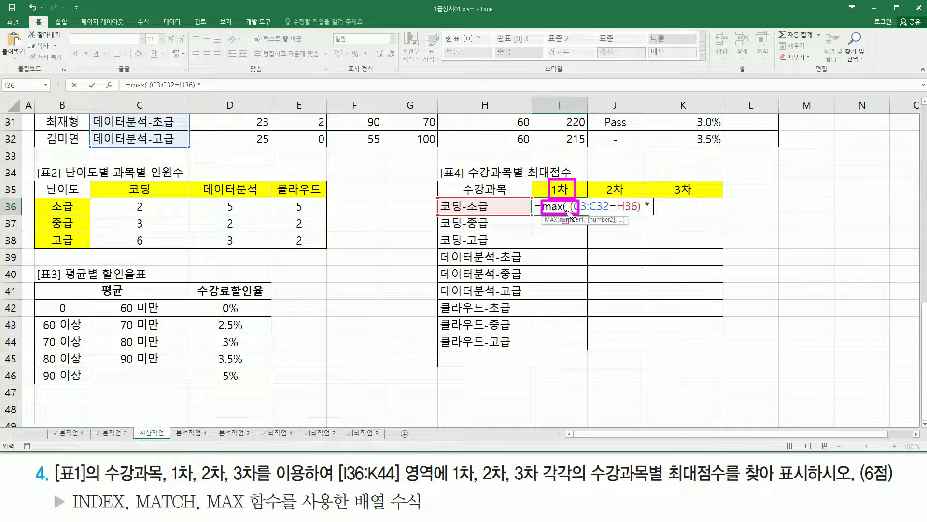
{"action": "left_click", "coordinate": [658, 206]}
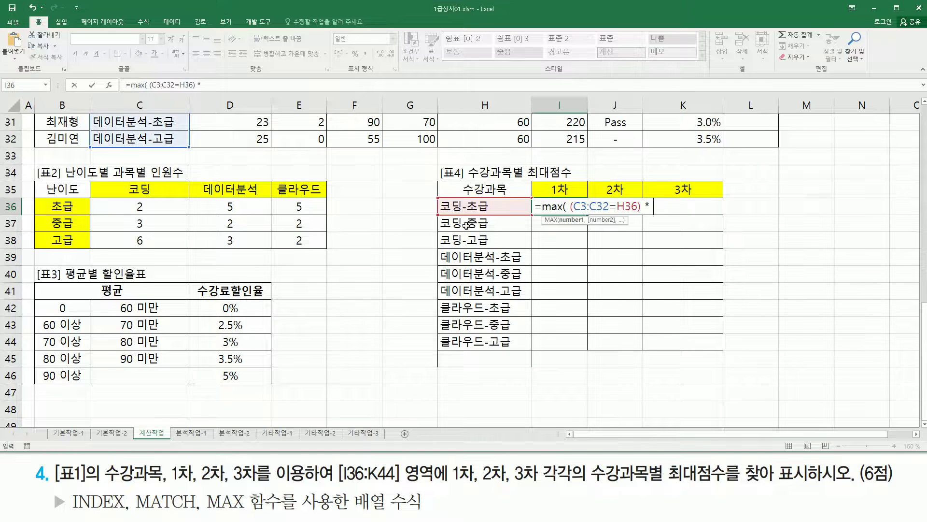
{"action": "scroll", "coordinate": [387, 232], "scroll_direction": "up", "scroll_amount": 10}
{"action": "left_click", "coordinate": [371, 155]}
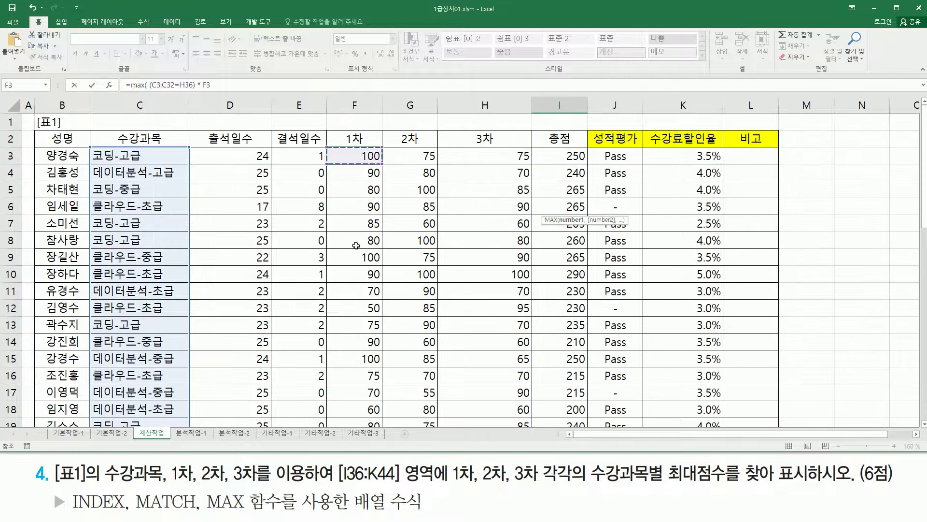
{"action": "scroll", "coordinate": [357, 241], "scroll_direction": "down", "scroll_amount": 7}
{"action": "left_click", "coordinate": [370, 308], "text": "shift"}
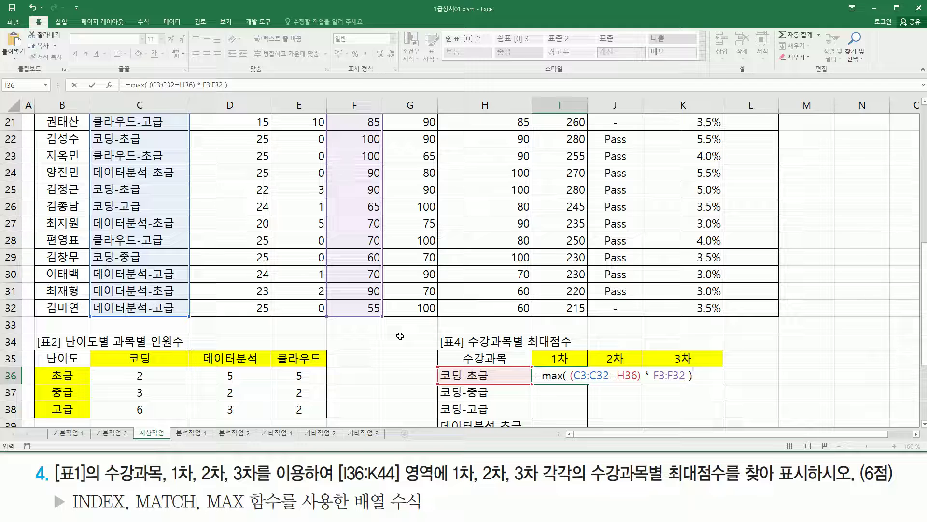
{"action": "key", "text": "ctrl+shift+Return"}
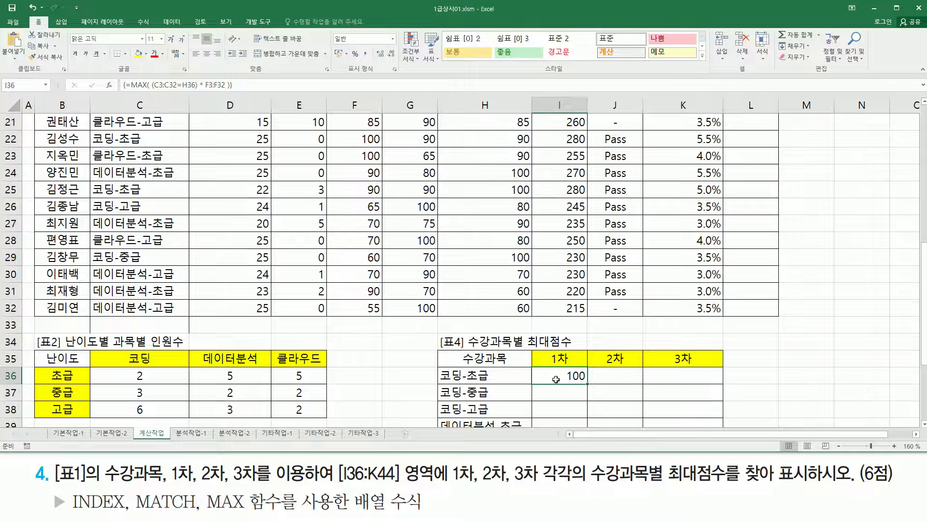
Step: Check I36's result against the 1차 scores of the 코딩-초급 students in rows 22 and 25
{"action": "left_click", "coordinate": [121, 187]}
{"action": "left_click_drag", "start_coordinate": [90, 129], "coordinate": [150, 145]}
{"action": "left_click_drag", "start_coordinate": [91, 180], "coordinate": [166, 197]}
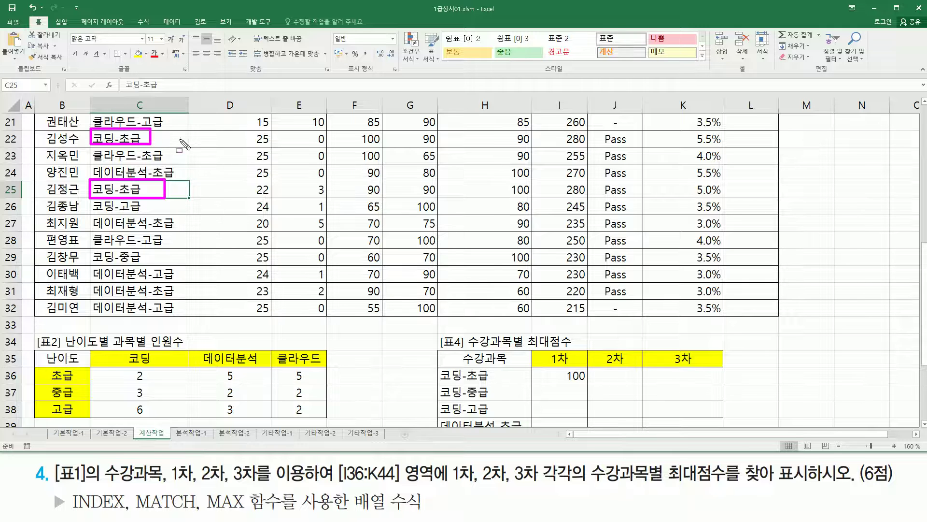
{"action": "left_click_drag", "start_coordinate": [350, 129], "coordinate": [384, 147]}
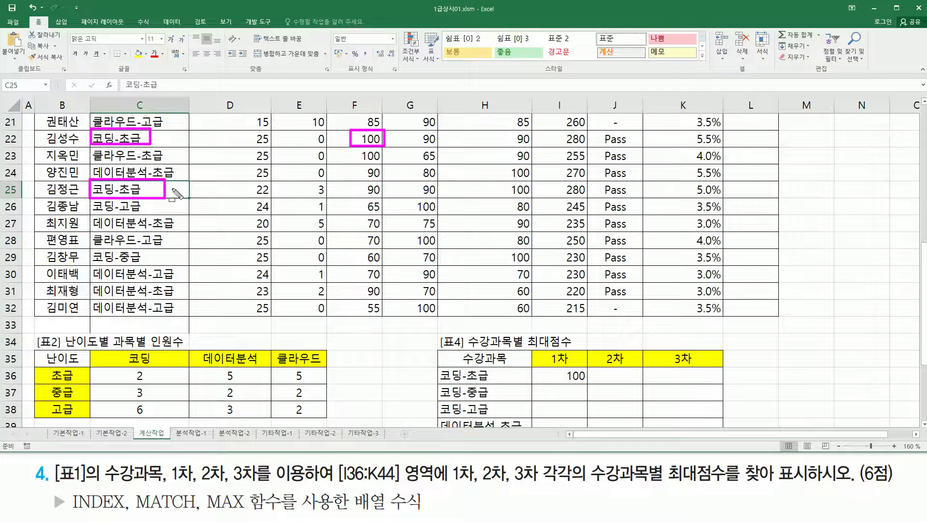
{"action": "left_click_drag", "start_coordinate": [359, 182], "coordinate": [387, 199]}
{"action": "left_click_drag", "start_coordinate": [351, 126], "coordinate": [386, 155]}
{"action": "mouse_move", "coordinate": [564, 380]}
{"action": "left_mouse_down"}
{"action": "mouse_move", "coordinate": [563, 369]}
{"action": "mouse_move", "coordinate": [588, 383]}
{"action": "left_mouse_up"}
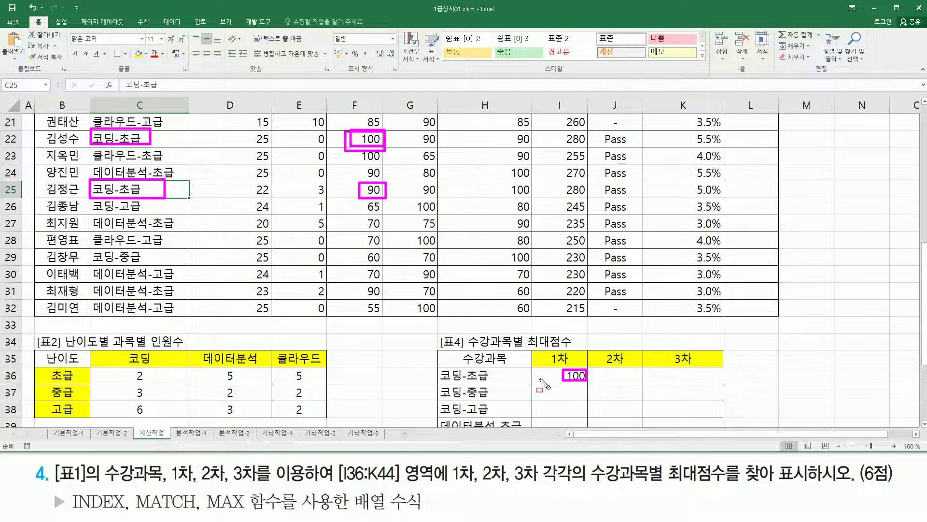
{"action": "key", "text": "Escape"}
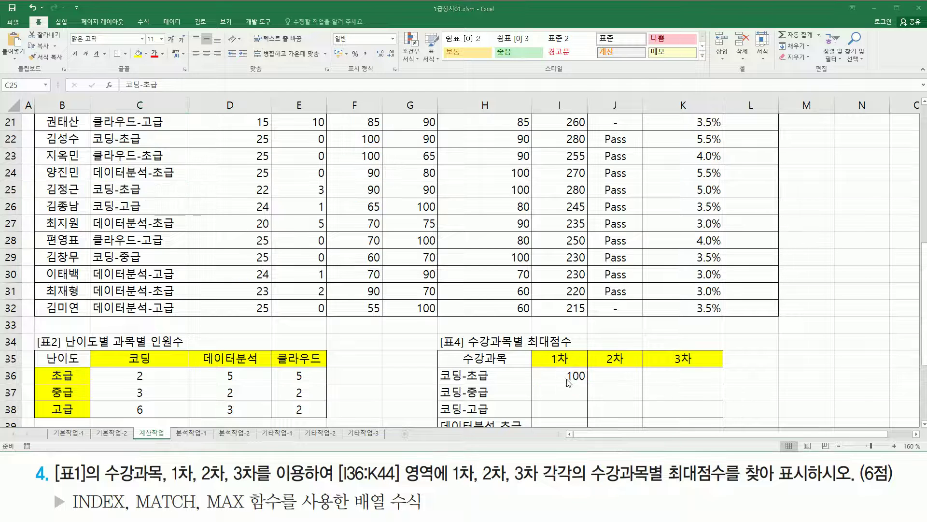
Step: Reopen I36's MAX formula and make its course-name range fully absolute as $C$3:$C$32
{"action": "left_click", "coordinate": [572, 375]}
{"action": "scroll", "coordinate": [581, 290], "scroll_direction": "down", "scroll_amount": 3}
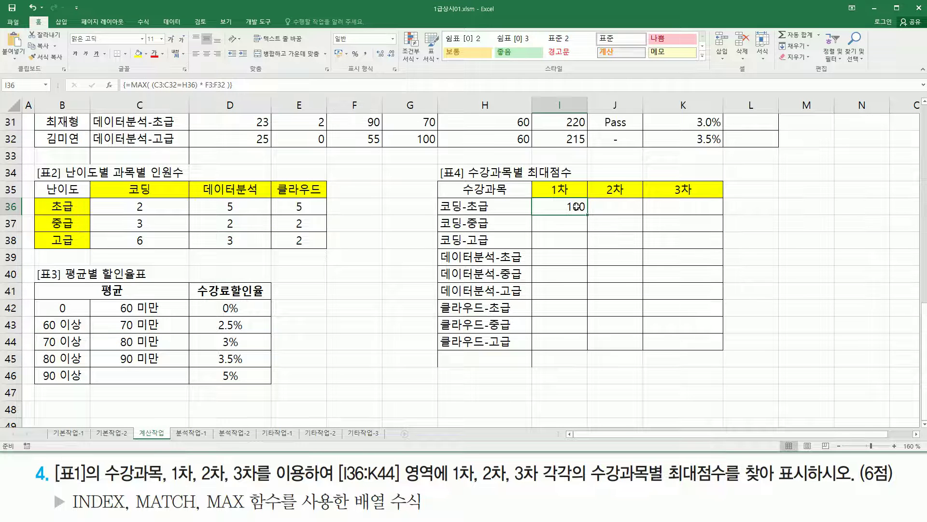
{"action": "double_click", "coordinate": [576, 206]}
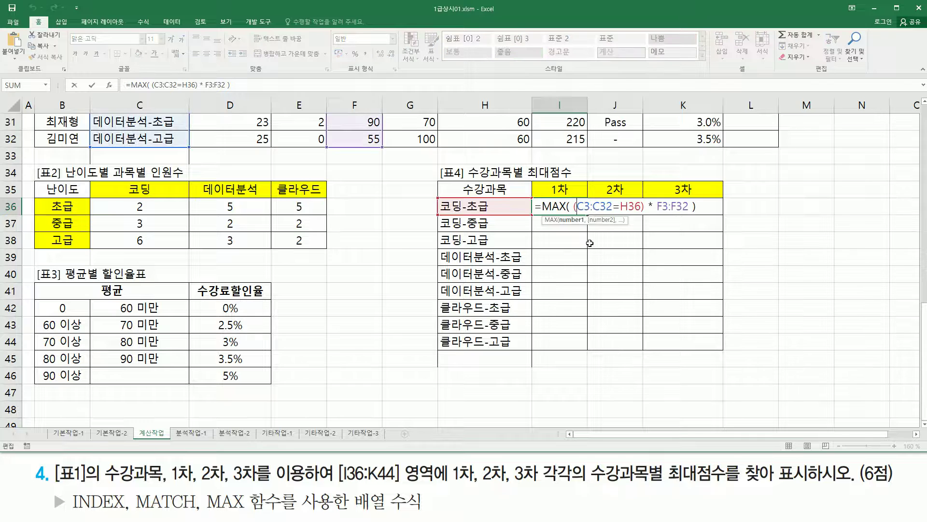
{"action": "key", "text": "ctrl+2"}
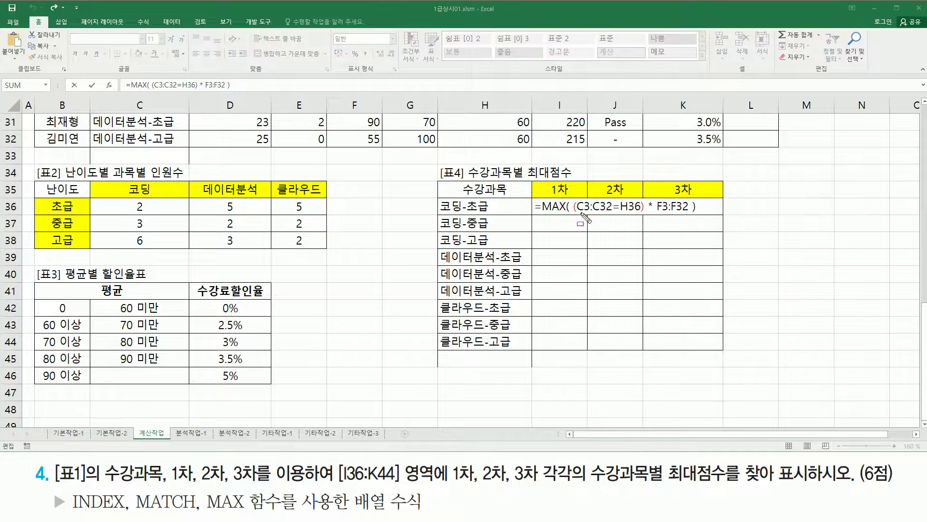
{"action": "left_click_drag", "start_coordinate": [577, 212], "coordinate": [607, 212]}
{"action": "key", "text": "Escape"}
{"action": "scroll", "coordinate": [170, 167], "scroll_direction": "up", "scroll_amount": 10}
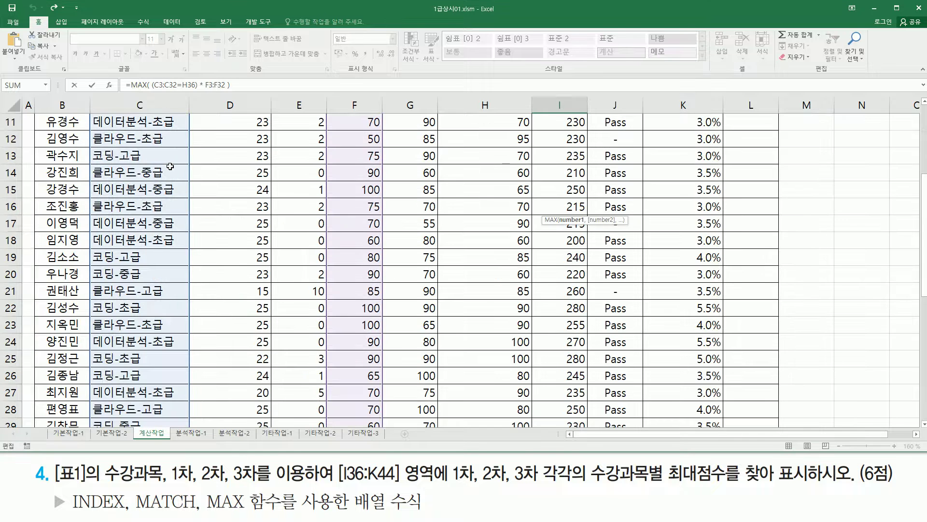
{"action": "left_click_drag", "start_coordinate": [191, 167], "coordinate": [189, 169]}
{"action": "scroll", "coordinate": [507, 210], "scroll_direction": "down", "scroll_amount": 10}
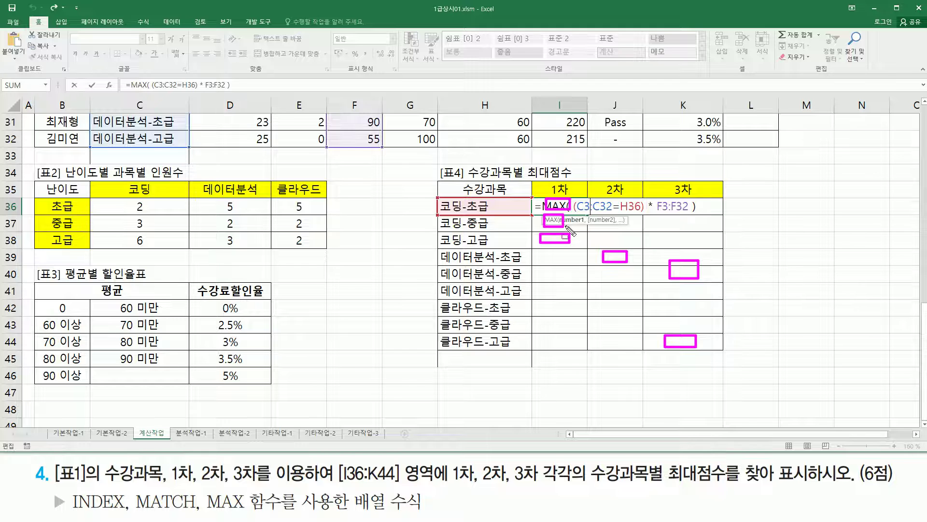
{"action": "left_click", "coordinate": [585, 207]}
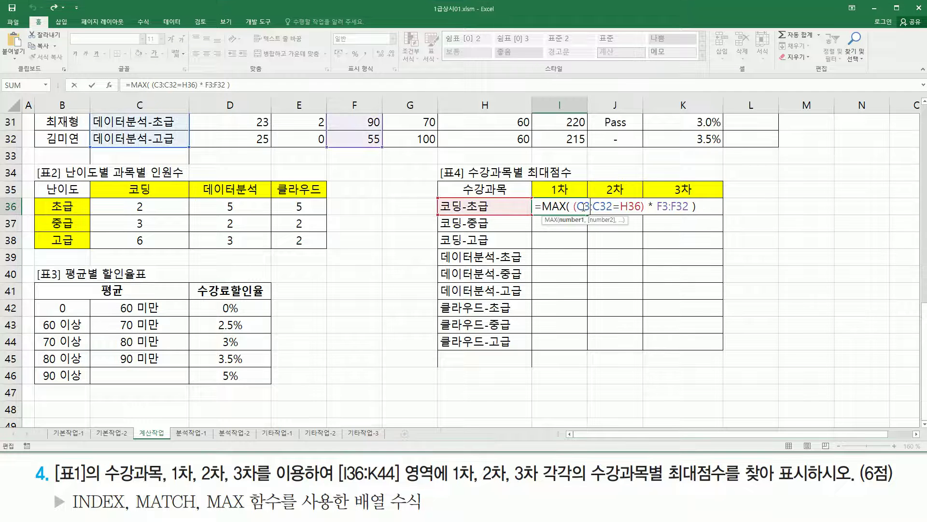
{"action": "left_click_drag", "start_coordinate": [587, 208], "coordinate": [611, 209]}
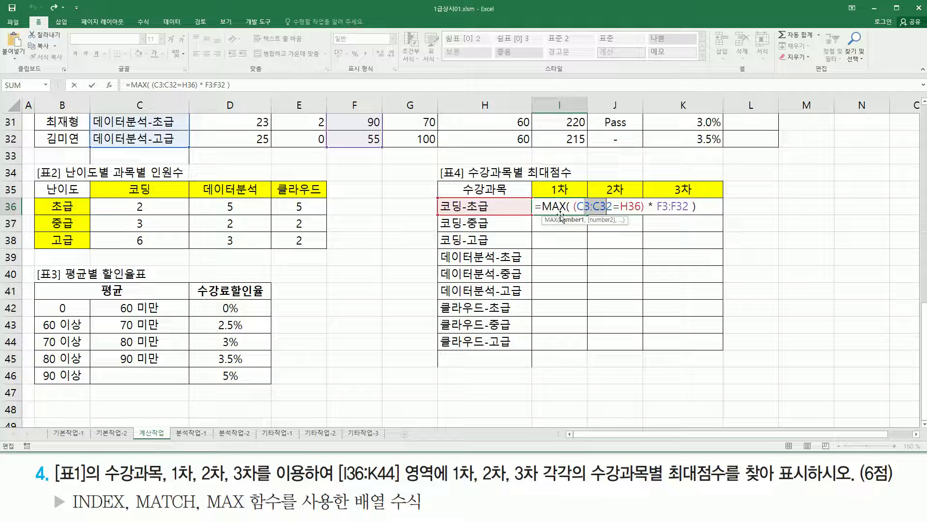
{"action": "key", "text": "F4"}
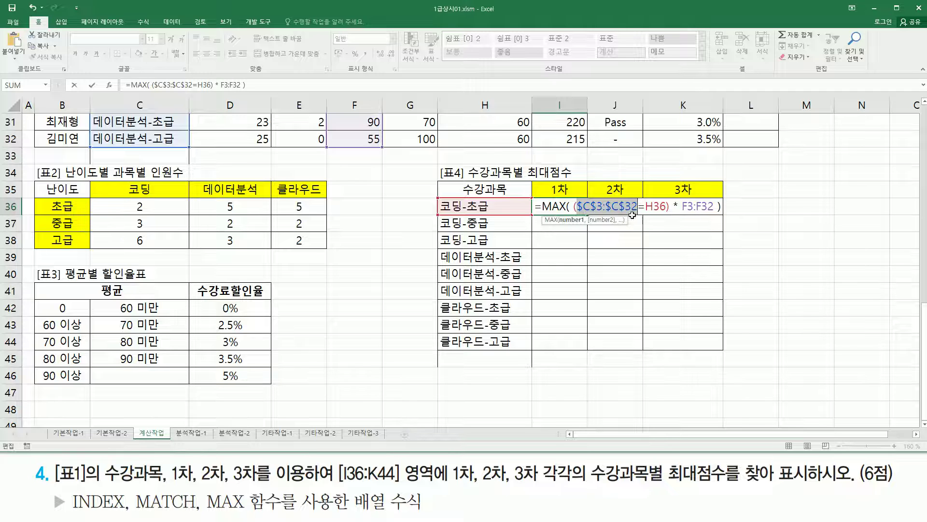
Step: Examine how the H36 reference must behave when the formula is copied down the course rows and across the 1차, 2차, 3차 columns
{"action": "left_click", "coordinate": [657, 206]}
{"action": "left_click_drag", "start_coordinate": [647, 211], "coordinate": [664, 211]}
{"action": "left_click_drag", "start_coordinate": [549, 202], "coordinate": [580, 216]}
{"action": "mouse_move", "coordinate": [442, 211]}
{"action": "left_mouse_down"}
{"action": "mouse_move", "coordinate": [554, 224]}
{"action": "mouse_move", "coordinate": [581, 243]}
{"action": "mouse_move", "coordinate": [573, 231]}
{"action": "left_mouse_up"}
{"action": "left_click_drag", "start_coordinate": [441, 231], "coordinate": [567, 242]}
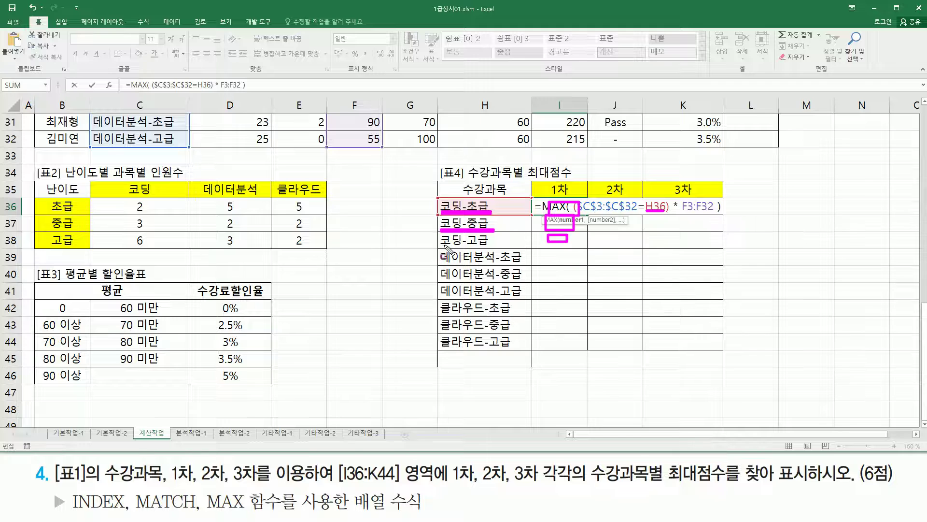
{"action": "left_click_drag", "start_coordinate": [442, 245], "coordinate": [488, 245]}
{"action": "left_click_drag", "start_coordinate": [540, 203], "coordinate": [542, 352]}
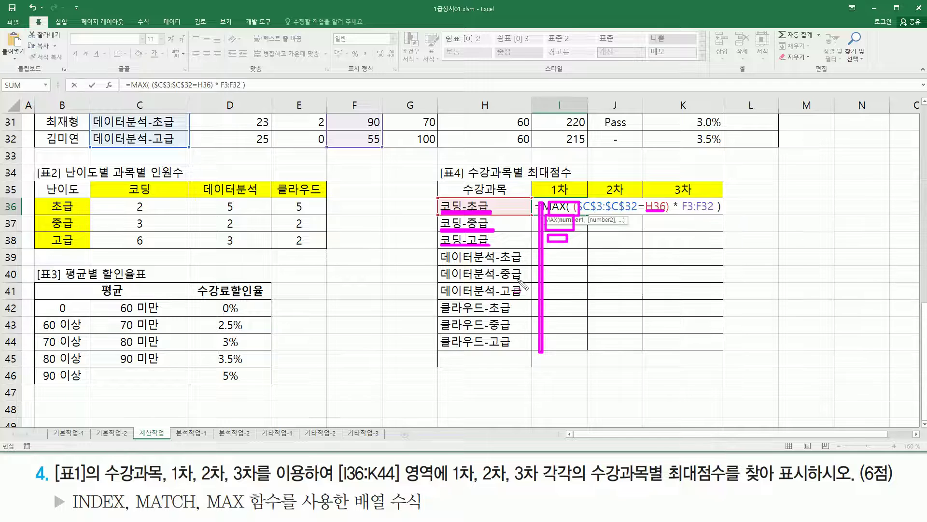
{"action": "key", "text": "Escape"}
{"action": "key", "text": "ctrl+2"}
{"action": "left_click_drag", "start_coordinate": [537, 196], "coordinate": [572, 212]}
{"action": "left_click_drag", "start_coordinate": [441, 214], "coordinate": [493, 214]}
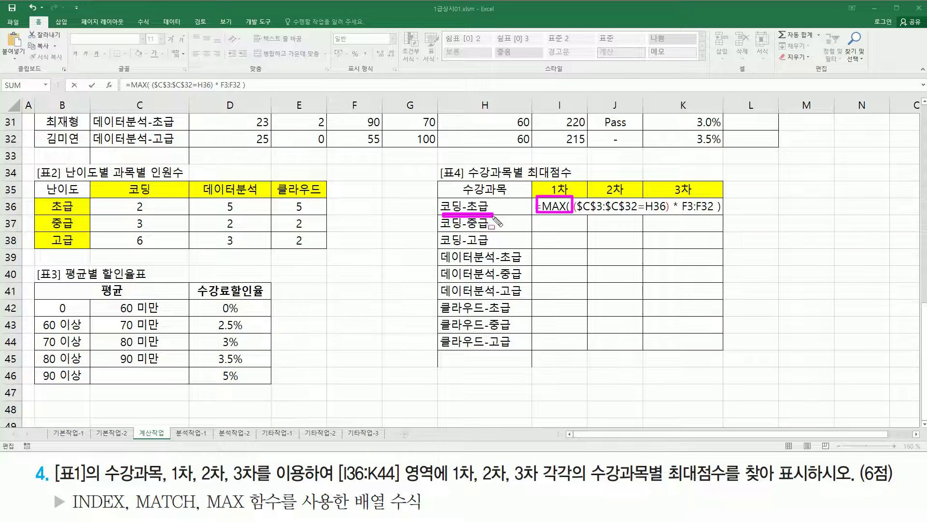
{"action": "mouse_move", "coordinate": [604, 198]}
{"action": "left_mouse_down"}
{"action": "mouse_move", "coordinate": [605, 207]}
{"action": "mouse_move", "coordinate": [602, 197]}
{"action": "left_mouse_up"}
{"action": "left_click_drag", "start_coordinate": [435, 213], "coordinate": [494, 212]}
{"action": "mouse_move", "coordinate": [668, 199]}
{"action": "left_mouse_down"}
{"action": "mouse_move", "coordinate": [698, 198]}
{"action": "mouse_move", "coordinate": [686, 214]}
{"action": "mouse_move", "coordinate": [668, 200]}
{"action": "left_mouse_up"}
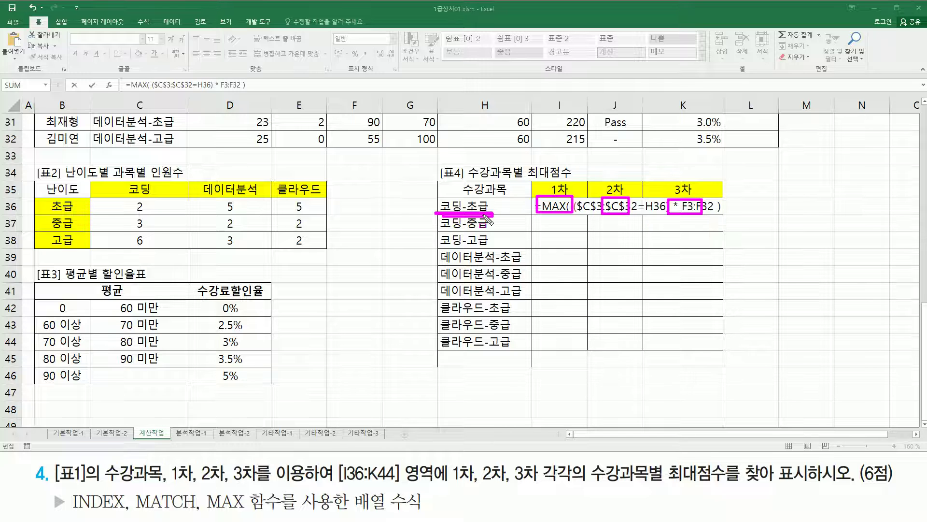
{"action": "left_click_drag", "start_coordinate": [564, 205], "coordinate": [663, 204]}
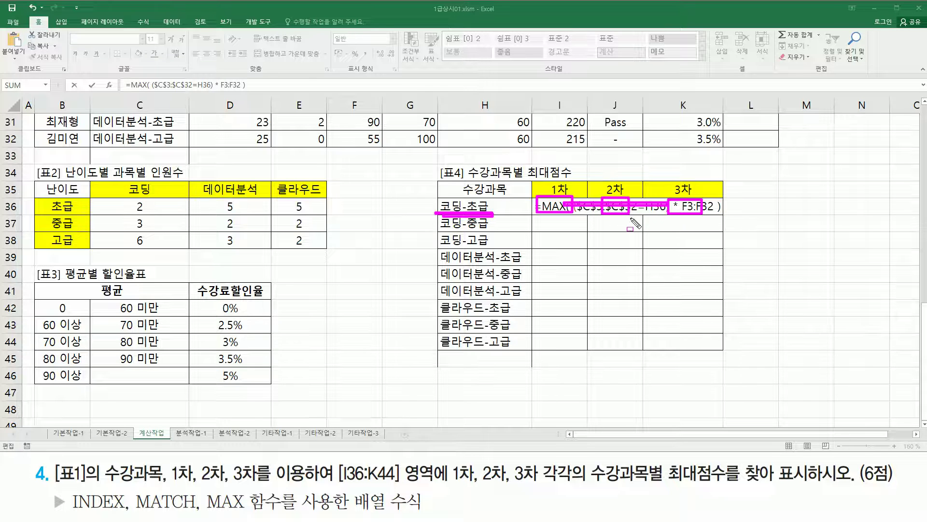
Step: Lock only the column of the course-name reference in I36's condition, making it $H36
{"action": "left_click", "coordinate": [655, 208]}
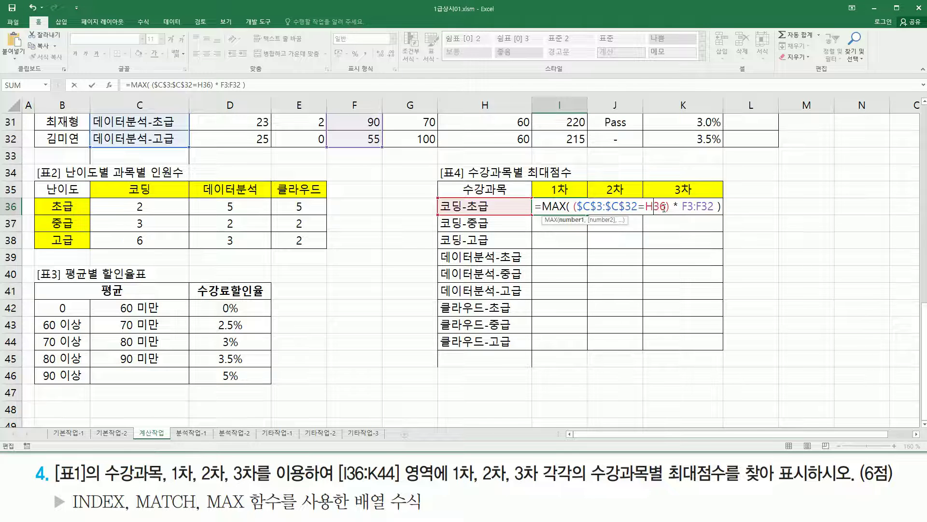
{"action": "key", "text": "F4"}
{"action": "key", "text": "F4"}
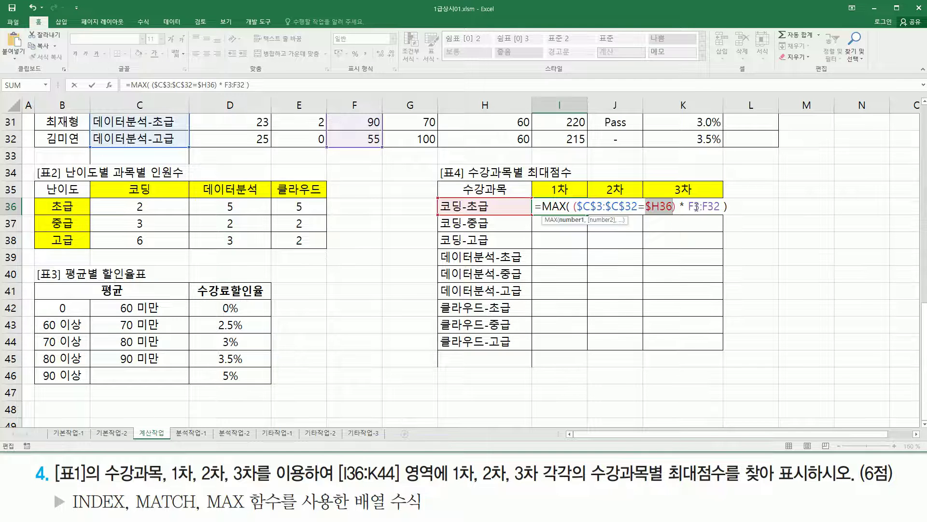
Step: Lock only the rows of the score range in I36's formula, making it F$3:F$32
{"action": "left_click_drag", "start_coordinate": [696, 207], "coordinate": [721, 207]}
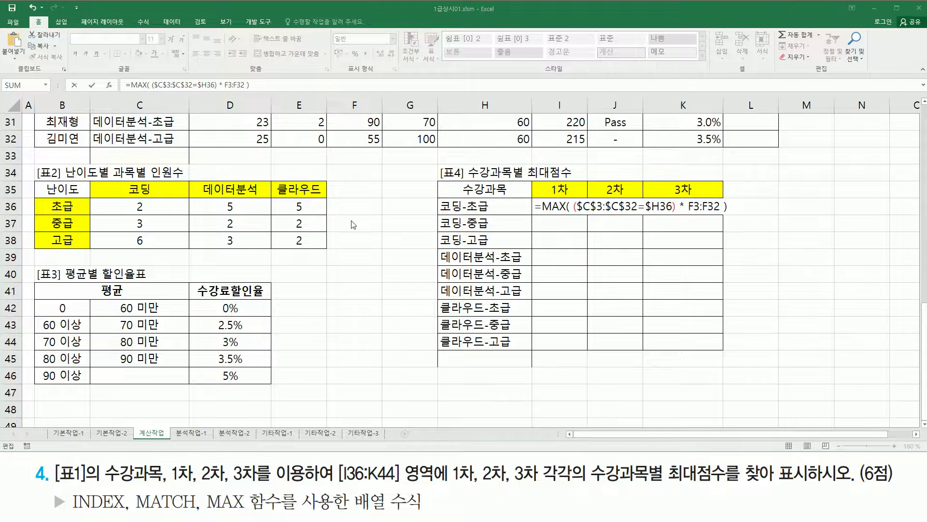
{"action": "scroll", "coordinate": [357, 207], "scroll_direction": "up", "scroll_amount": 10}
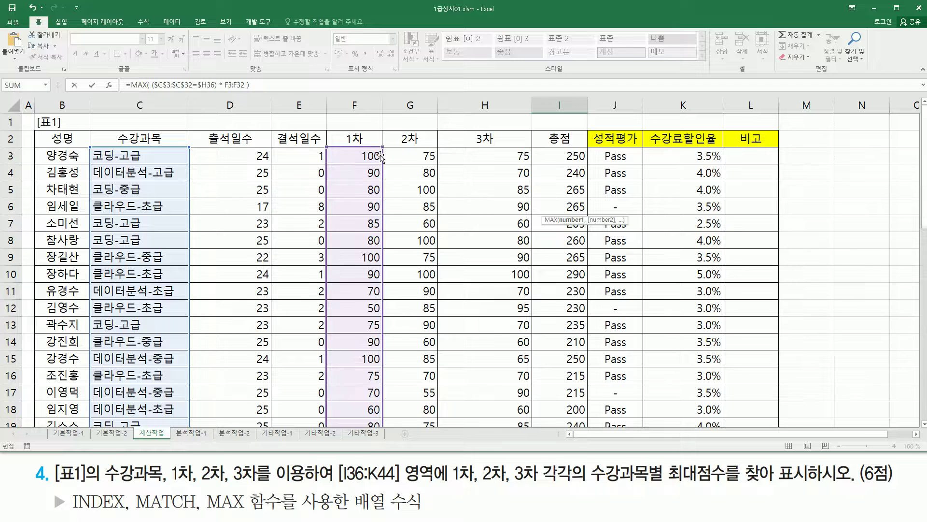
{"action": "scroll", "coordinate": [381, 161], "scroll_direction": "down", "scroll_amount": 10}
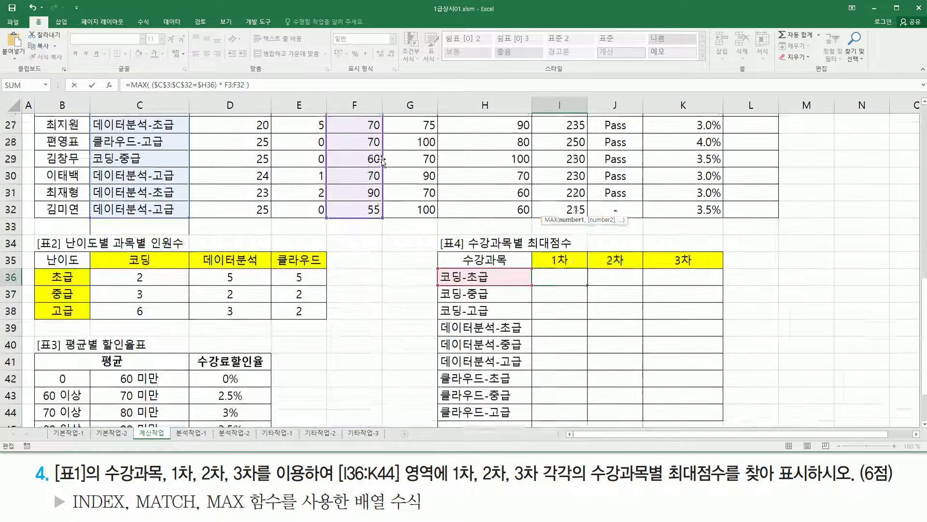
{"action": "key", "text": "ctrl+2"}
{"action": "mouse_move", "coordinate": [544, 198]}
{"action": "left_mouse_down"}
{"action": "mouse_move", "coordinate": [571, 212]}
{"action": "mouse_move", "coordinate": [585, 261]}
{"action": "mouse_move", "coordinate": [561, 294]}
{"action": "mouse_move", "coordinate": [574, 351]}
{"action": "left_mouse_up"}
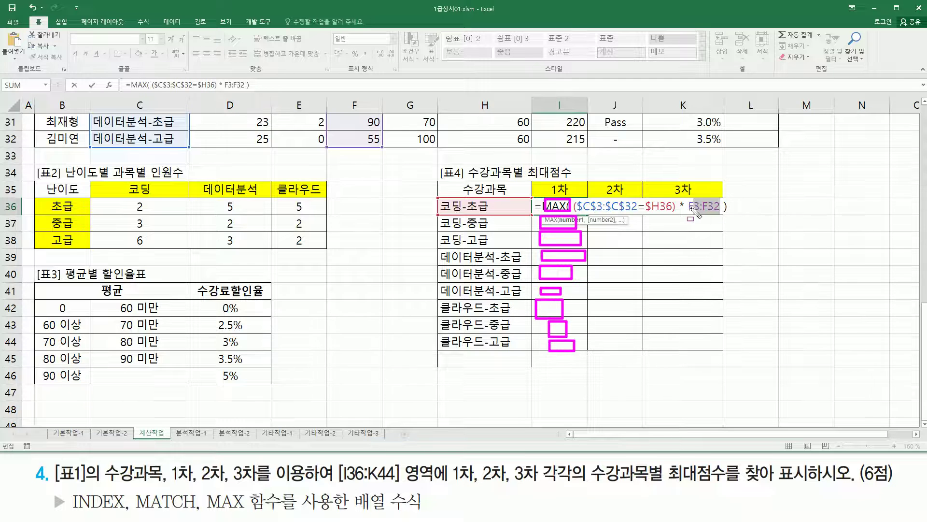
{"action": "left_click_drag", "start_coordinate": [687, 212], "coordinate": [718, 212]}
{"action": "left_click_drag", "start_coordinate": [530, 203], "coordinate": [531, 346]}
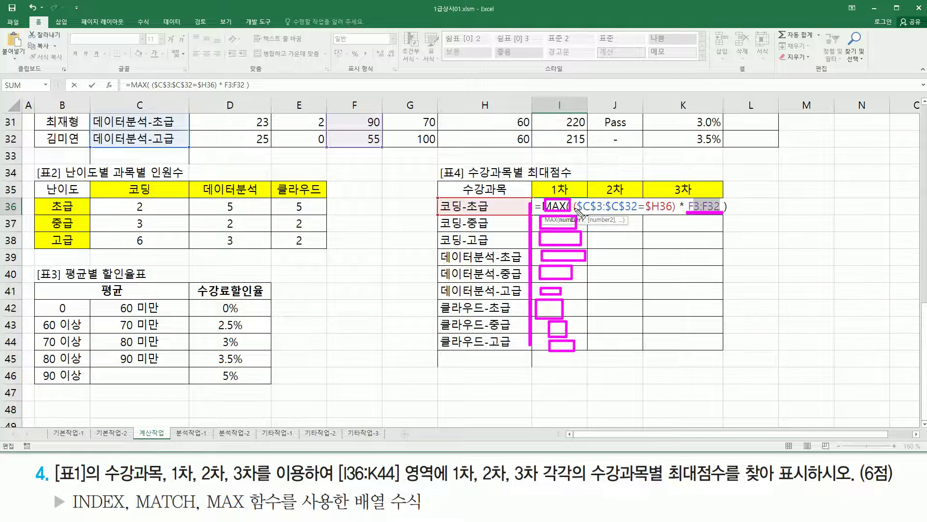
{"action": "key", "text": "Escape"}
{"action": "mouse_move", "coordinate": [548, 198]}
{"action": "left_mouse_down"}
{"action": "mouse_move", "coordinate": [572, 214]}
{"action": "mouse_move", "coordinate": [607, 206]}
{"action": "left_mouse_up"}
{"action": "mouse_move", "coordinate": [549, 199]}
{"action": "left_mouse_down"}
{"action": "mouse_move", "coordinate": [624, 194]}
{"action": "mouse_move", "coordinate": [684, 205]}
{"action": "mouse_move", "coordinate": [688, 195]}
{"action": "left_mouse_up"}
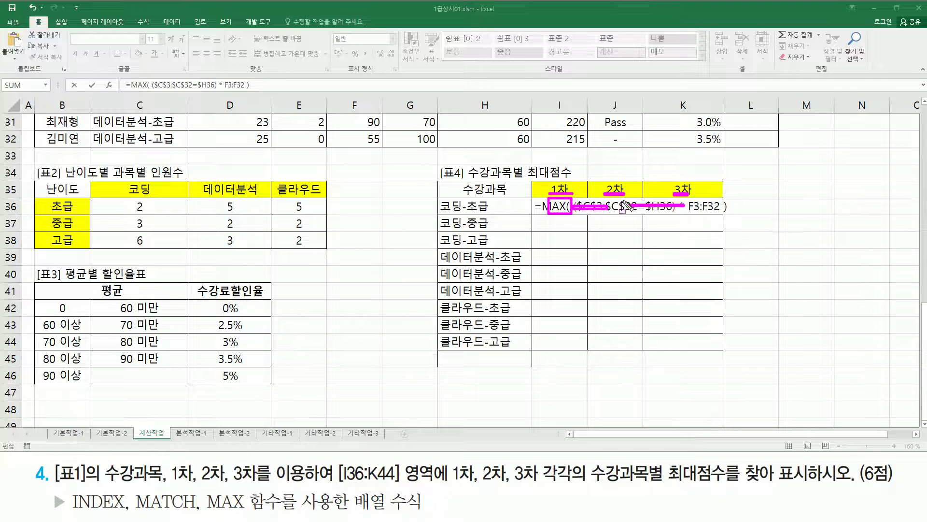
{"action": "key", "text": "Escape"}
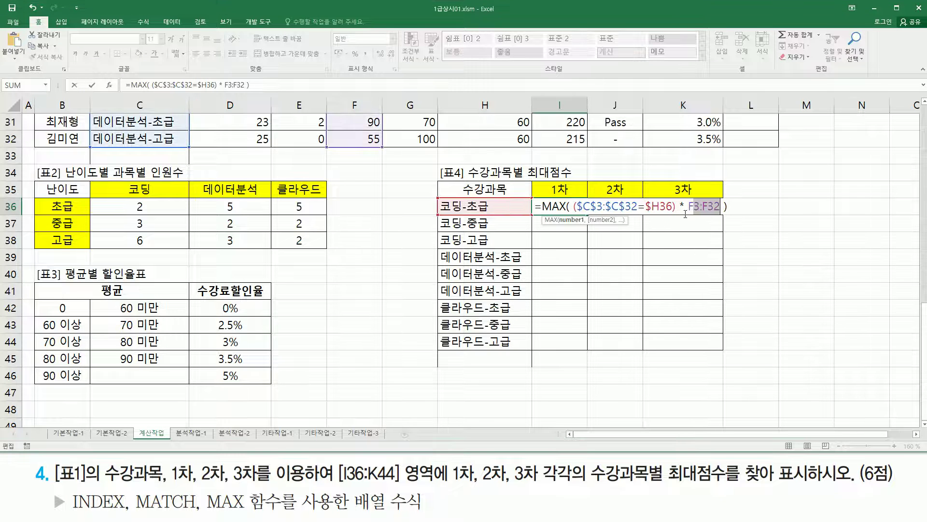
{"action": "key", "text": "F4"}
{"action": "key", "text": "F4"}
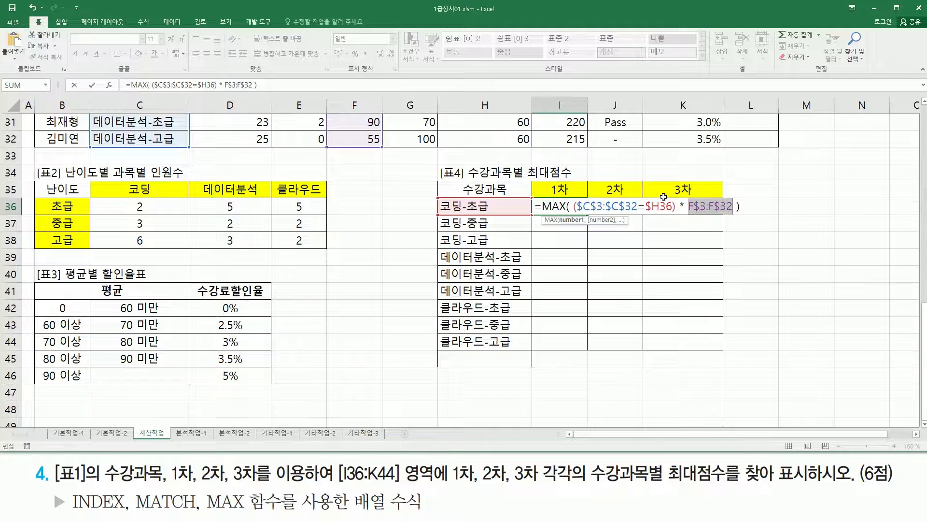
Step: Enter I36 as an array formula and fill it through the whole I36:K44 range
{"action": "key", "text": "ctrl+shift+Return"}
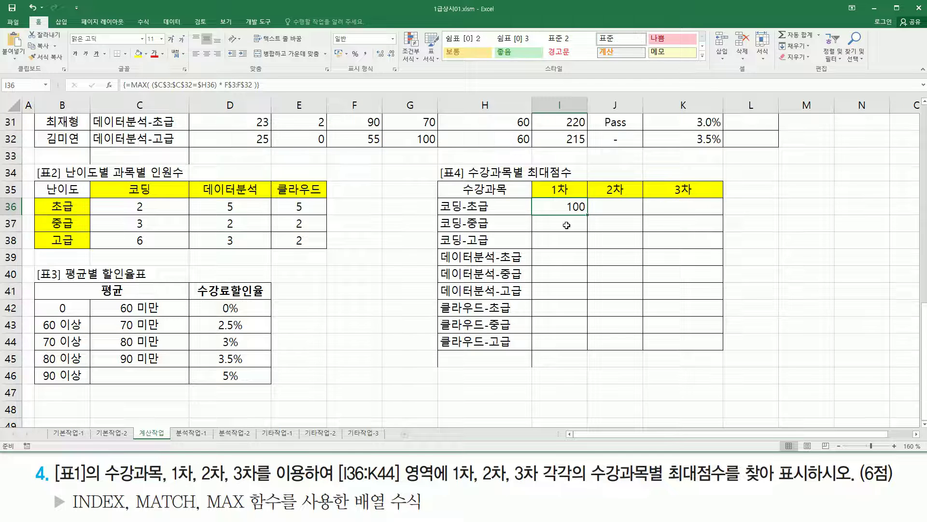
{"action": "left_click_drag", "start_coordinate": [589, 216], "coordinate": [711, 352]}
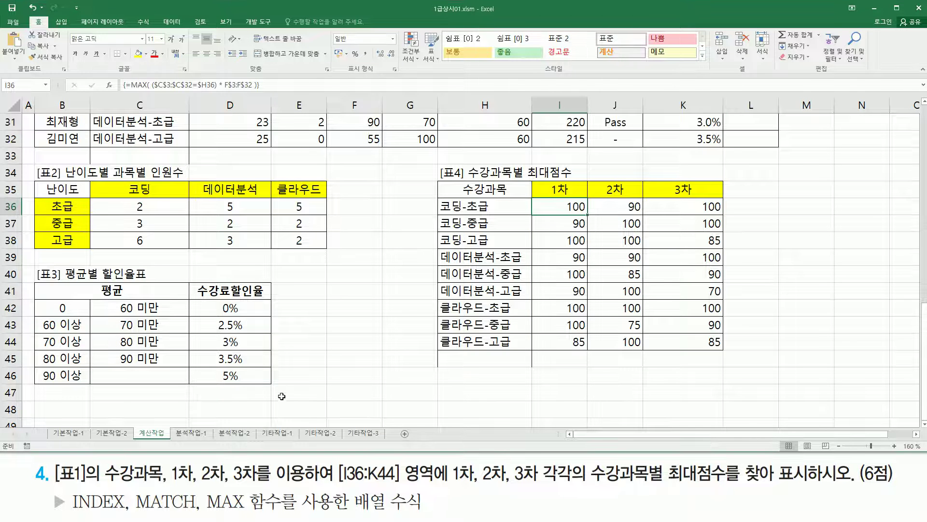
Step: Record the formula =MAX( ($C$3:$C$32=$H36) * F$3:F$32 ) as plain text in E47
{"action": "left_click", "coordinate": [287, 388]}
{"action": "type", "text": "'"}
{"action": "type", "text": "=MAX( ($C$3:$C$32=$H36) * F$3:F$32 )"}
{"action": "key", "text": "Return"}
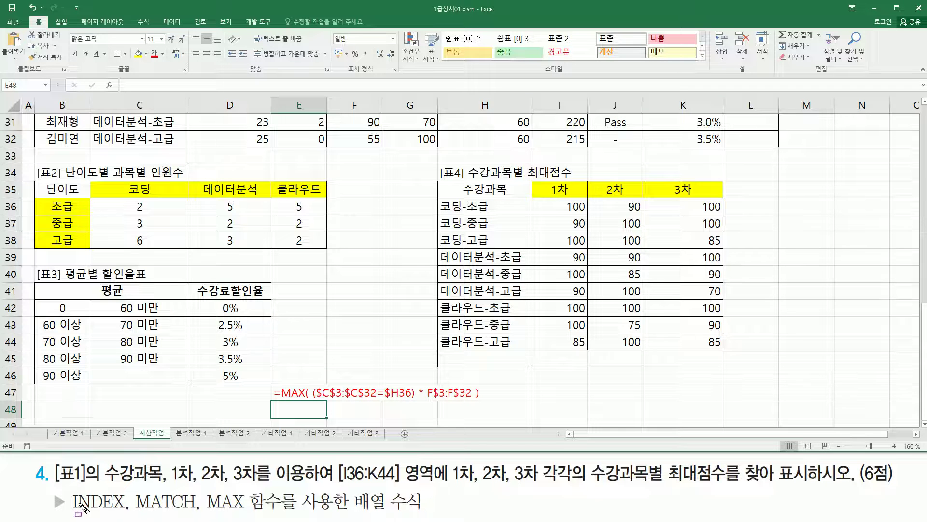
Step: Compare the MAX formula noted in E47 with exercise 4's requirement to use INDEX, MATCH and MAX in an array formula
{"action": "mouse_move", "coordinate": [72, 505]}
{"action": "left_mouse_down"}
{"action": "mouse_move", "coordinate": [198, 498]}
{"action": "mouse_move", "coordinate": [249, 518]}
{"action": "mouse_move", "coordinate": [428, 515]}
{"action": "left_mouse_up"}
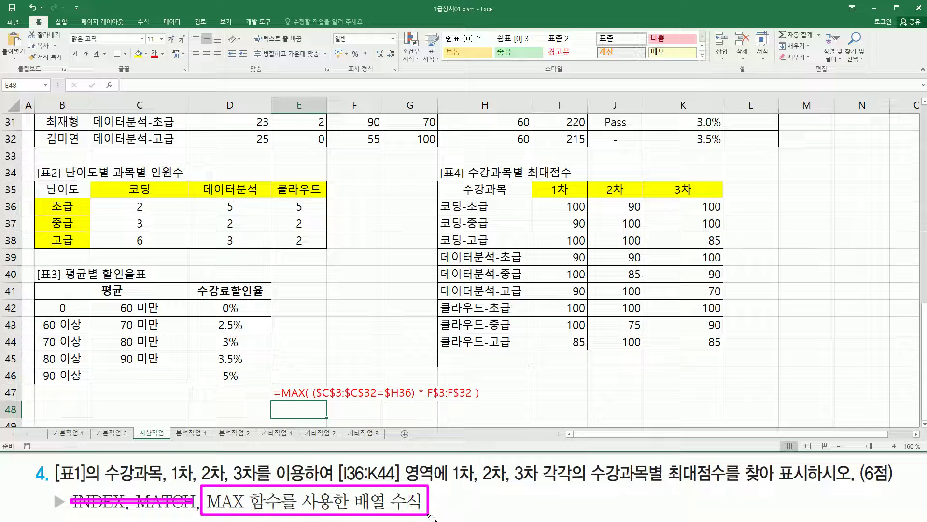
{"action": "mouse_move", "coordinate": [272, 401]}
{"action": "left_mouse_down"}
{"action": "mouse_move", "coordinate": [451, 400]}
{"action": "mouse_move", "coordinate": [486, 380]}
{"action": "left_mouse_up"}
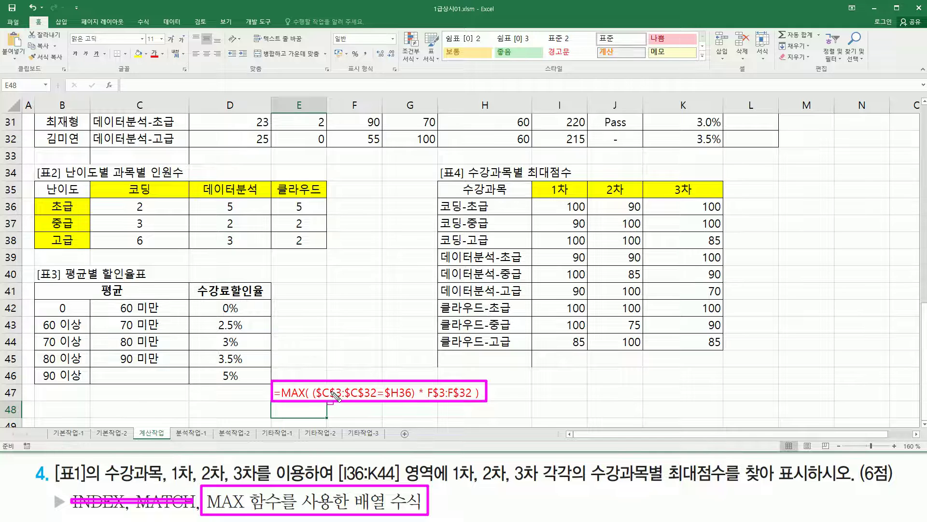
{"action": "key", "text": "e"}
{"action": "mouse_move", "coordinate": [69, 489]}
{"action": "left_mouse_down"}
{"action": "mouse_move", "coordinate": [77, 502]}
{"action": "mouse_move", "coordinate": [170, 514]}
{"action": "mouse_move", "coordinate": [429, 515]}
{"action": "left_mouse_up"}
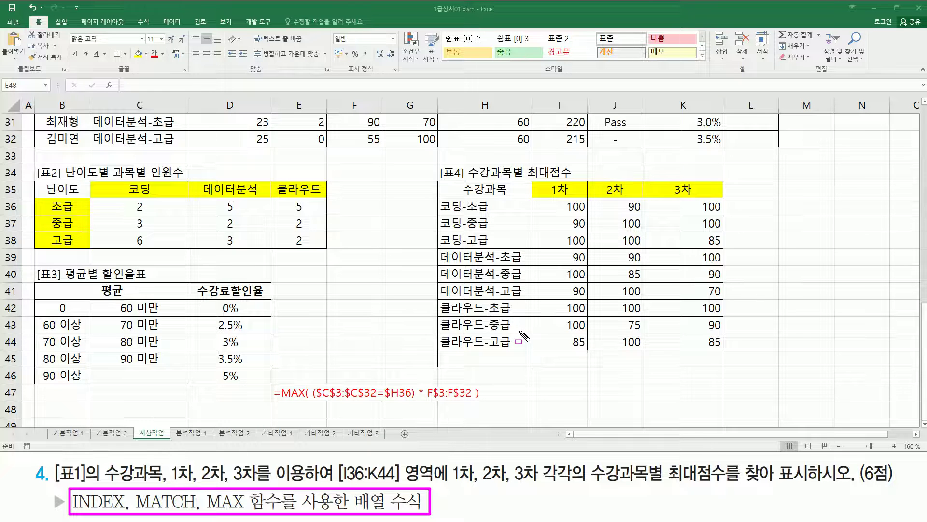
{"action": "key", "text": "Escape"}
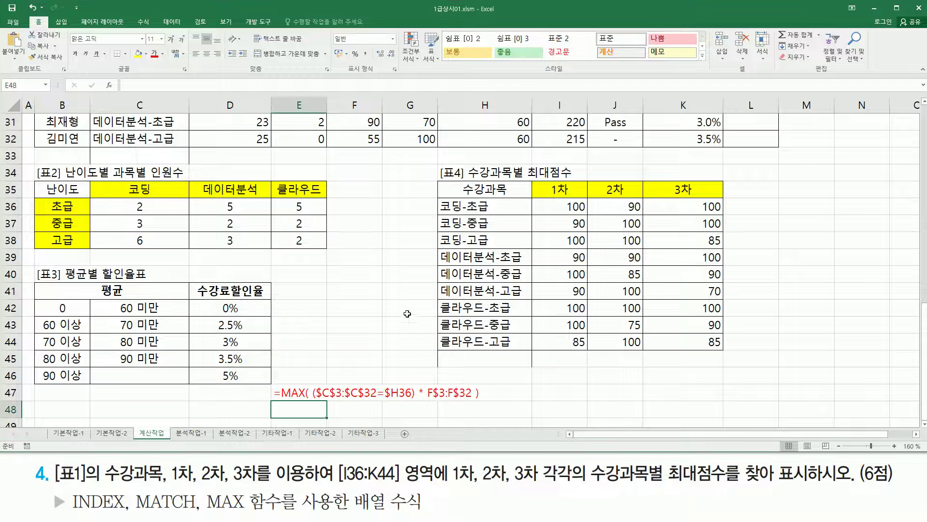
{"action": "mouse_move", "coordinate": [133, 490]}
{"action": "left_mouse_down"}
{"action": "mouse_move", "coordinate": [145, 510]}
{"action": "mouse_move", "coordinate": [199, 514]}
{"action": "left_mouse_up"}
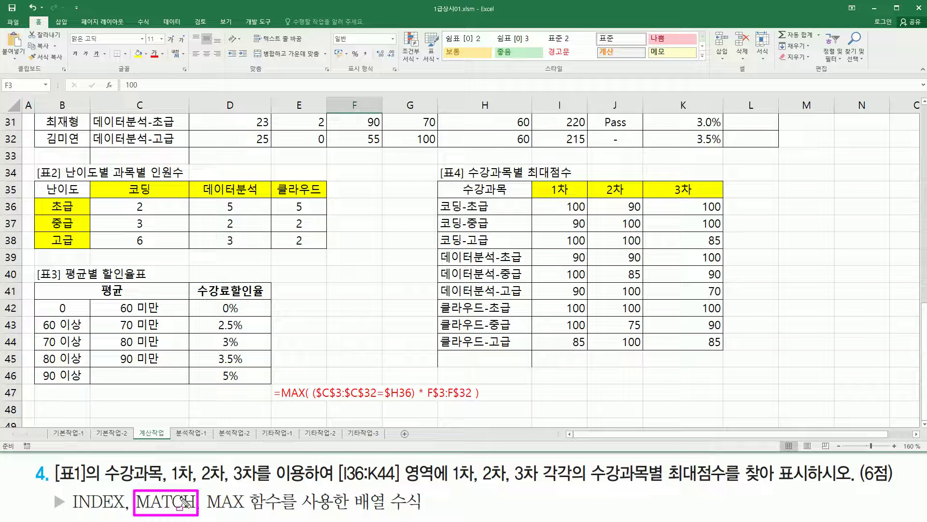
{"action": "left_click_drag", "start_coordinate": [277, 401], "coordinate": [481, 402]}
{"action": "key", "text": "ctrl+z"}
{"action": "key", "text": "Escape"}
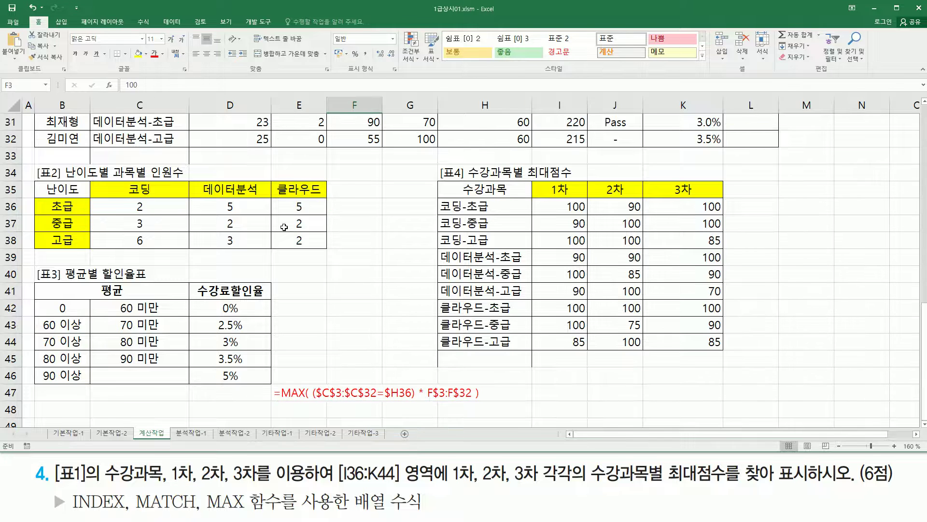
Step: Select the 1차 scores F3:F32 in 표1 and look through them
{"action": "scroll", "coordinate": [290, 203], "scroll_direction": "up", "scroll_amount": 10}
{"action": "scroll", "coordinate": [357, 232], "scroll_direction": "down", "scroll_amount": 7}
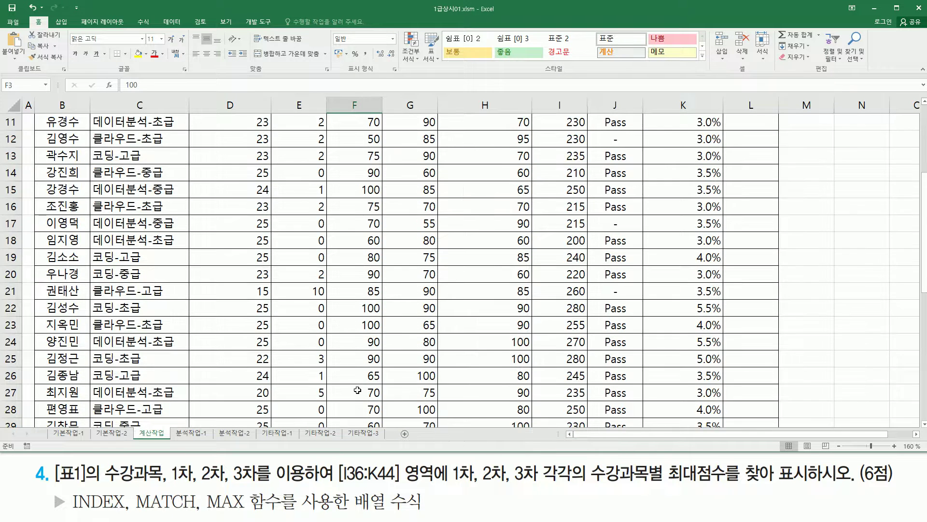
{"action": "left_click", "coordinate": [369, 308], "text": "shift"}
{"action": "scroll", "coordinate": [367, 289], "scroll_direction": "up", "scroll_amount": 7}
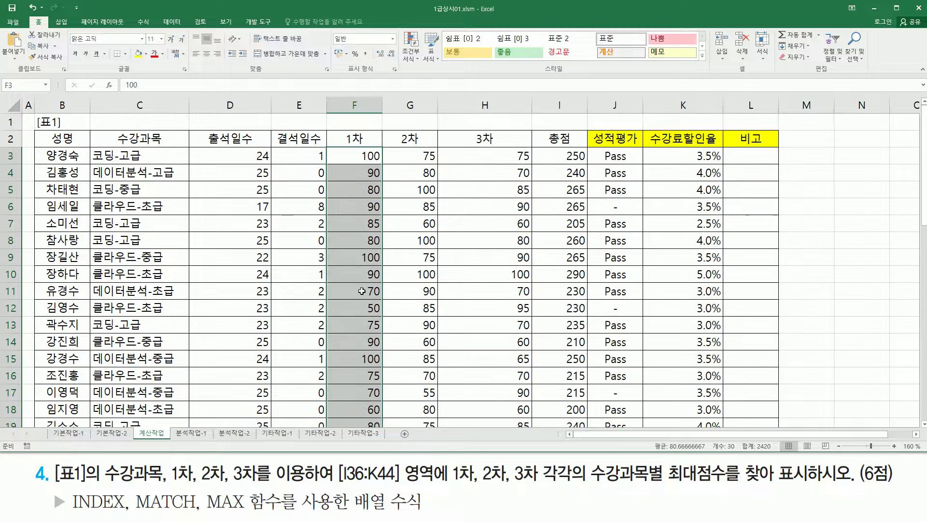
{"action": "scroll", "coordinate": [347, 291], "scroll_direction": "down", "scroll_amount": 10}
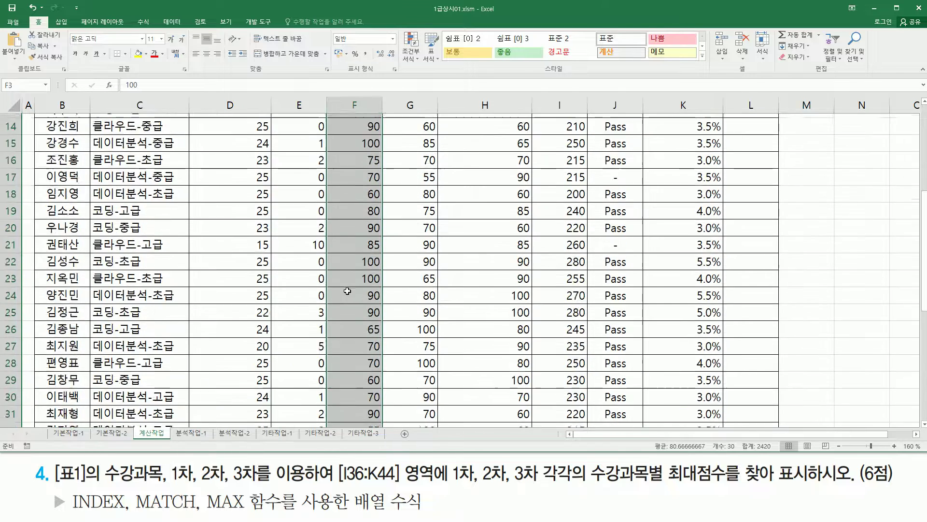
Step: Compare exercise 4's INDEX and MATCH requirement with the maximum scores in I36:K44
{"action": "left_click_drag", "start_coordinate": [70, 513], "coordinate": [127, 513]}
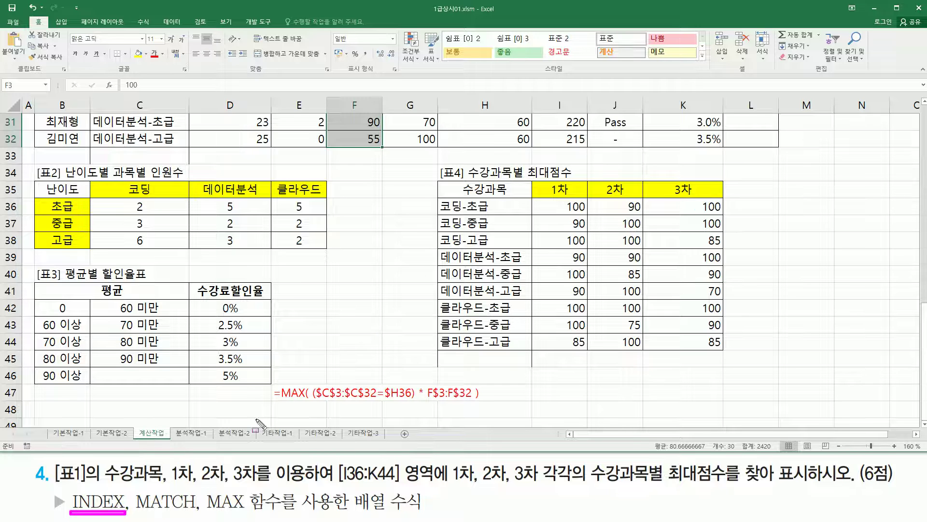
{"action": "mouse_move", "coordinate": [539, 199]}
{"action": "left_mouse_down"}
{"action": "mouse_move", "coordinate": [628, 309]}
{"action": "mouse_move", "coordinate": [728, 354]}
{"action": "left_mouse_up"}
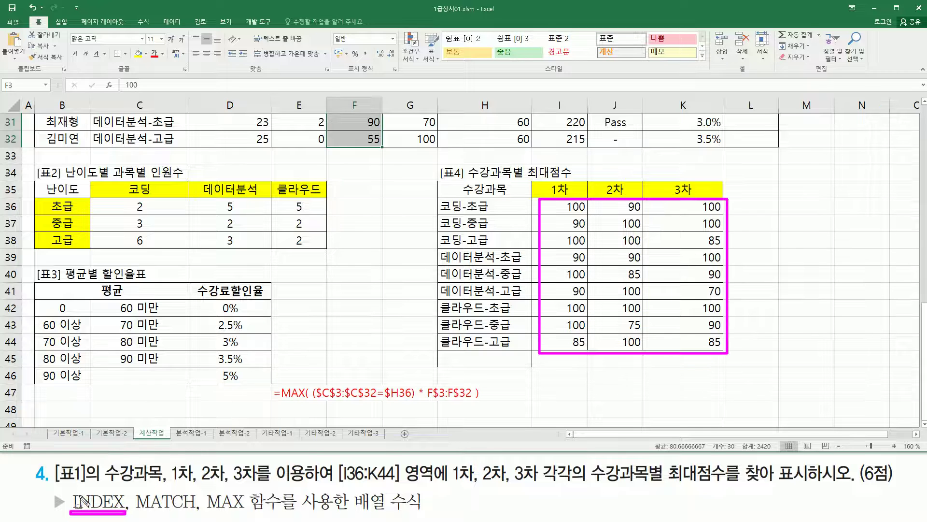
{"action": "left_click_drag", "start_coordinate": [67, 489], "coordinate": [203, 518]}
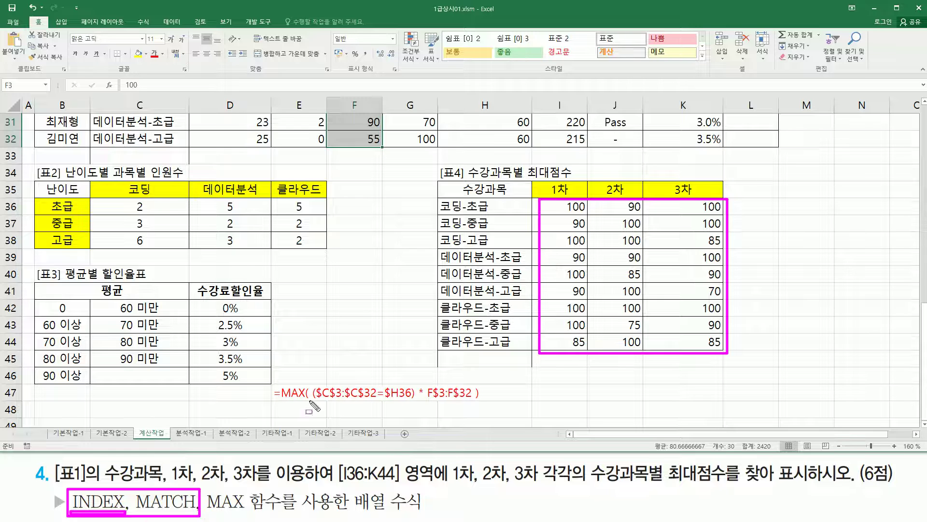
{"action": "key", "text": "Escape"}
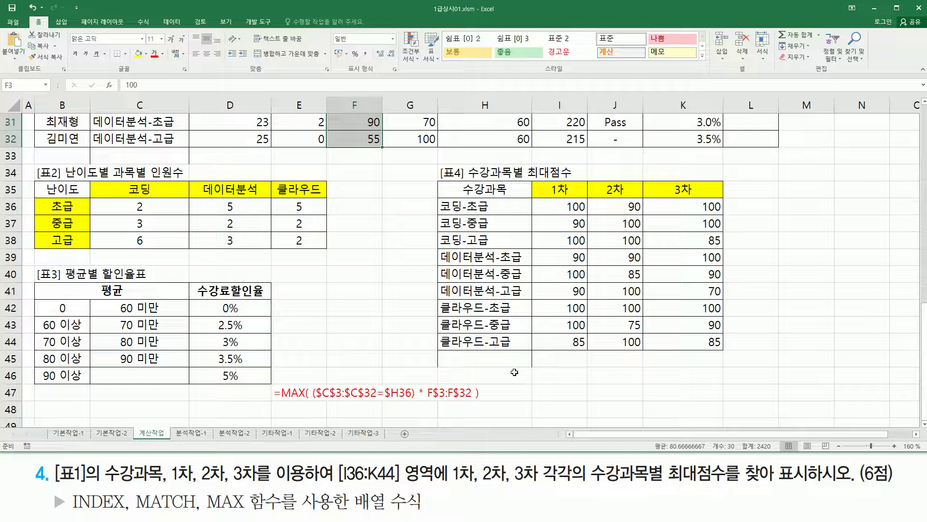
{"action": "double_click", "coordinate": [542, 208]}
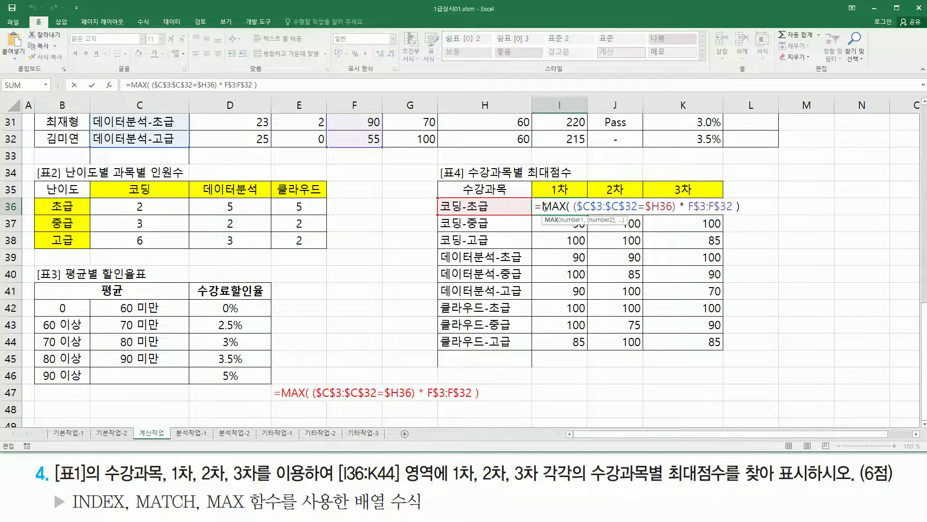
{"action": "left_click_drag", "start_coordinate": [542, 208], "coordinate": [864, 214]}
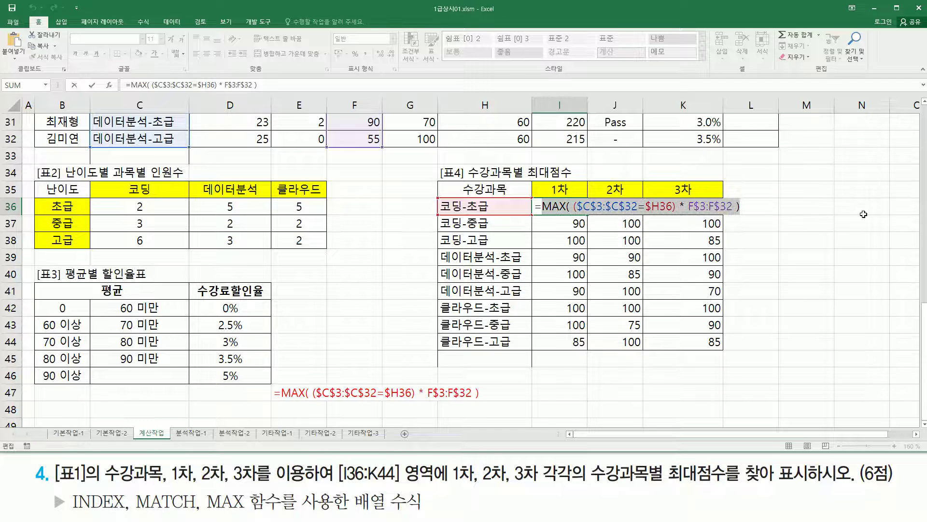
{"action": "key", "text": "Delete"}
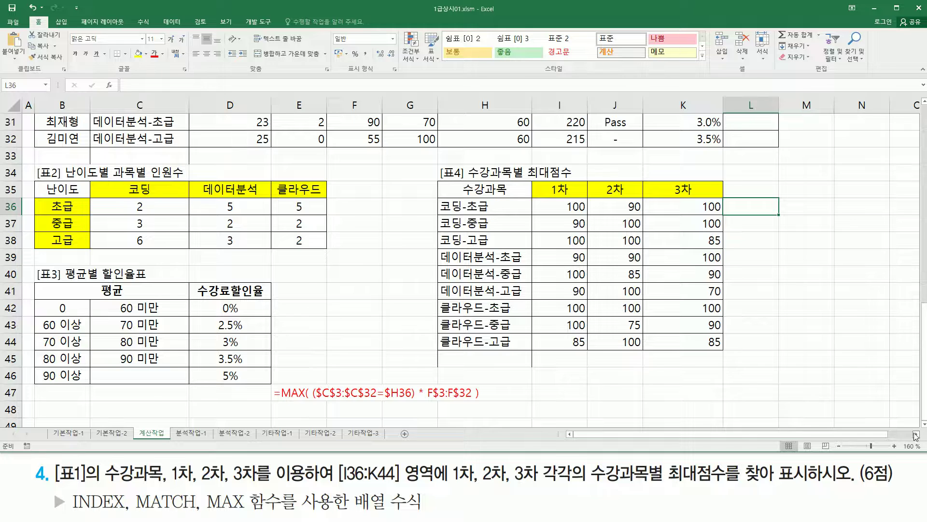
Step: Note the MATCH syntax in M36 as the text "match( 찾을값, 범위, 옵션)"
{"action": "left_click", "coordinate": [916, 435]}
{"action": "left_click", "coordinate": [915, 435]}
{"action": "left_click", "coordinate": [916, 434]}
{"action": "type", "text": "m"}
{"action": "key", "text": "Escape"}
{"action": "key", "text": "Right"}
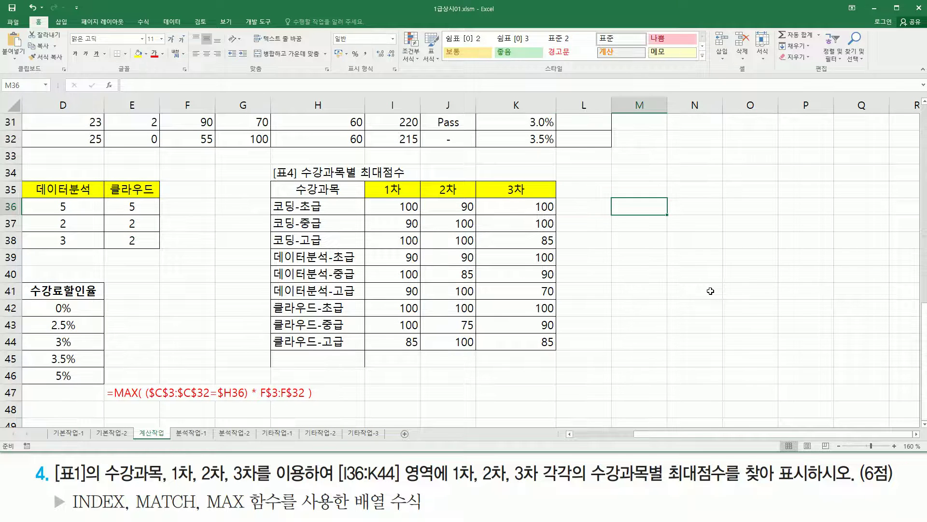
{"action": "type", "text": "match( 찾을값,"}
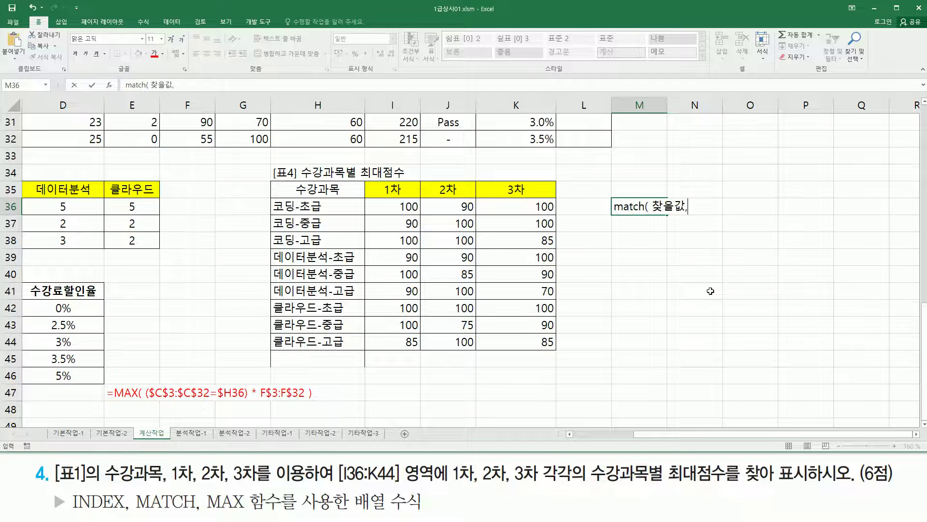
{"action": "type", "text": " 범위,"}
{"action": "mouse_move", "coordinate": [692, 211]}
{"action": "left_mouse_down"}
{"action": "mouse_move", "coordinate": [706, 211]}
{"action": "mouse_move", "coordinate": [677, 211]}
{"action": "left_mouse_up"}
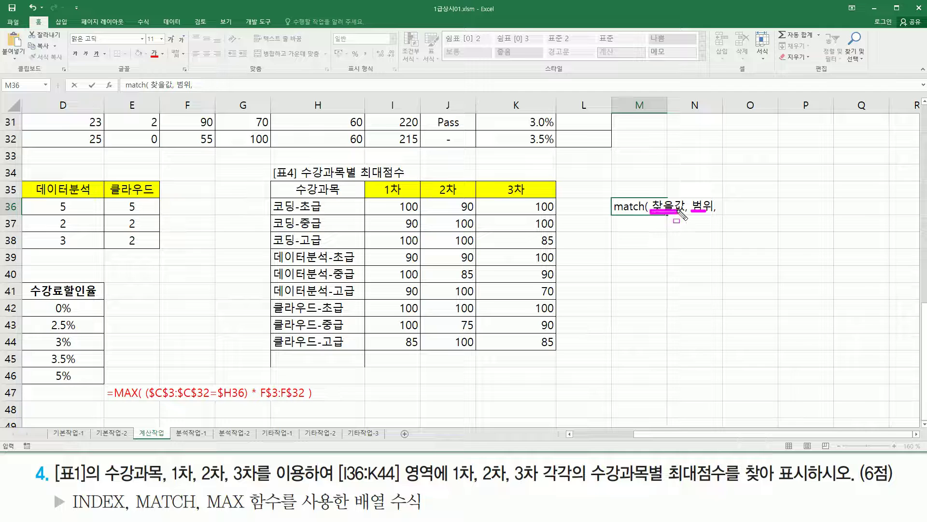
{"action": "key", "text": "Escape"}
{"action": "type", "text": "옵션)"}
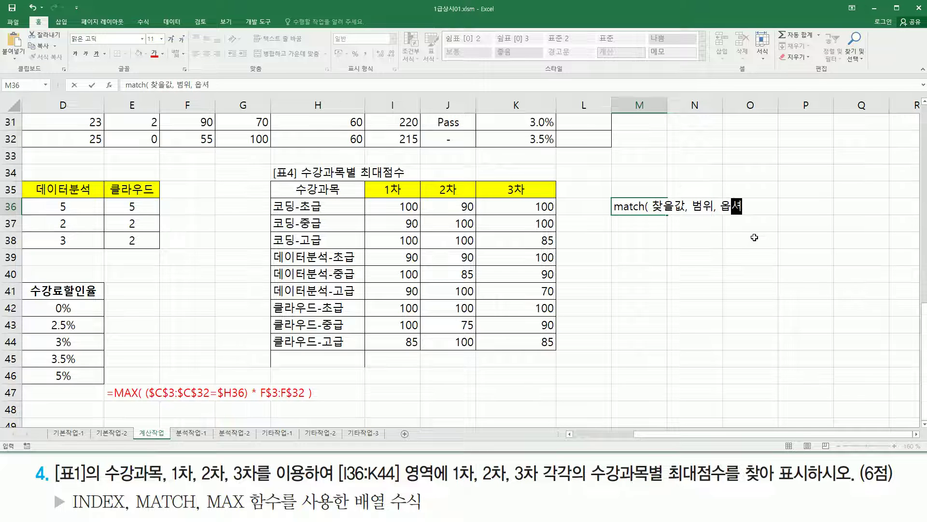
{"action": "key", "text": "Return"}
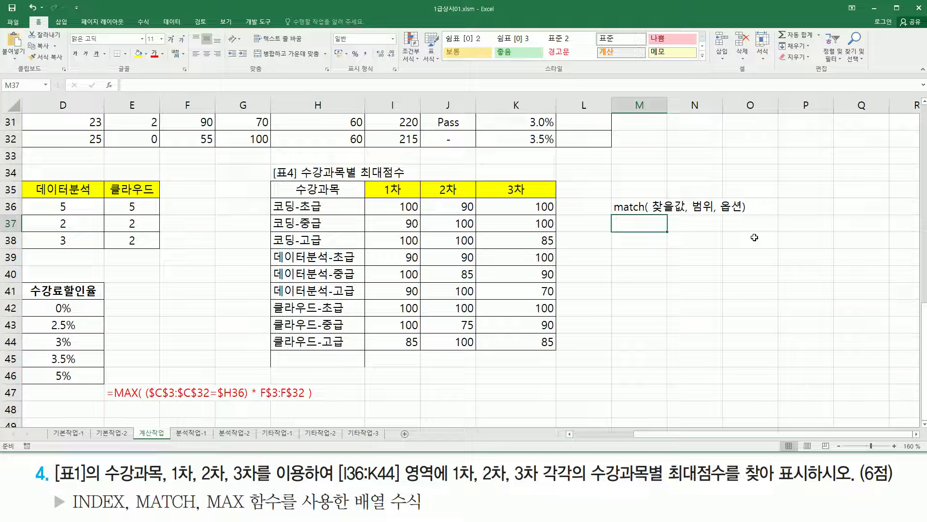
Step: List the MATCH option values -1, 0 and 1 in M37:M39 beneath the syntax note
{"action": "type", "text": "-1"}
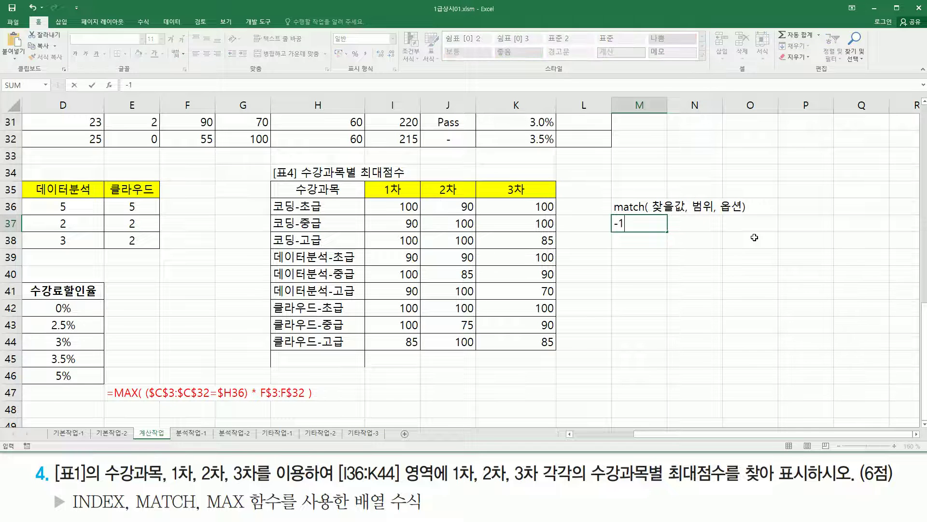
{"action": "key", "text": "Return"}
{"action": "type", "text": "0"}
{"action": "key", "text": "Return"}
{"action": "type", "text": "1"}
{"action": "key", "text": "Return"}
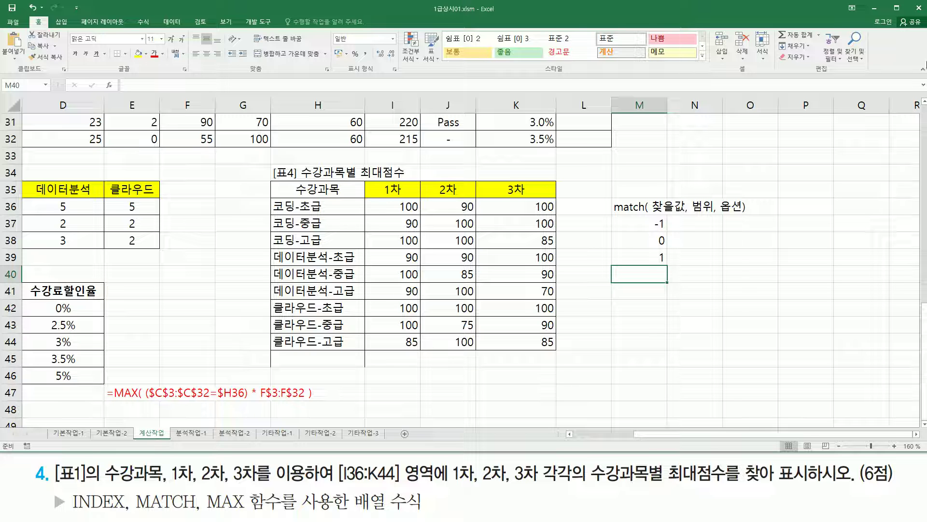
Step: Label option -1 as 내림차순 in N37 and option 1 as 오름차순 in N39
{"action": "left_click", "coordinate": [715, 227]}
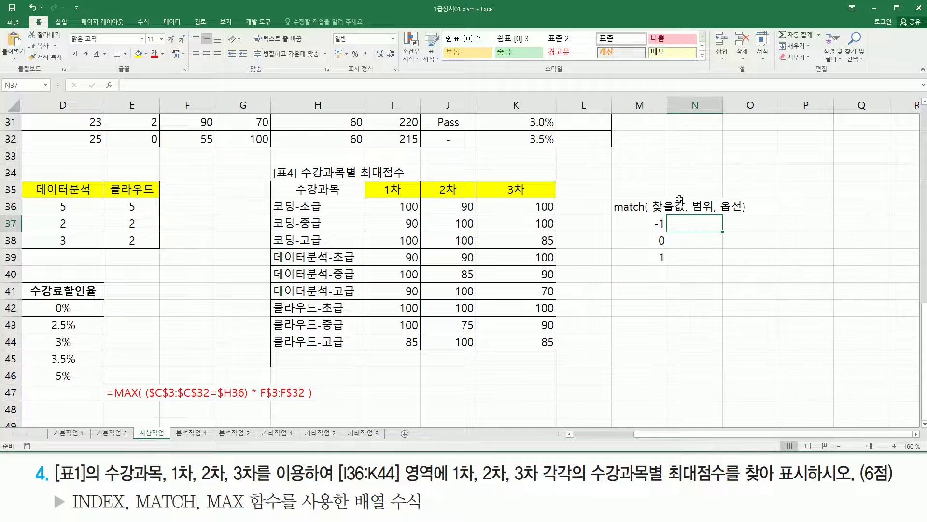
{"action": "left_click_drag", "start_coordinate": [690, 193], "coordinate": [713, 212]}
{"action": "key", "text": "Escape"}
{"action": "type", "text": "내"}
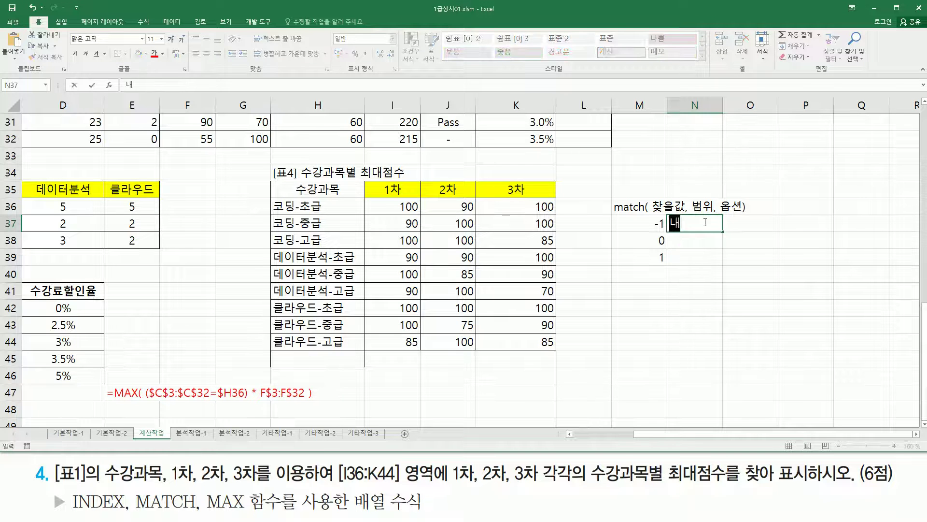
{"action": "type", "text": "림찻순"}
{"action": "key", "text": "Return"}
{"action": "key", "text": "Return"}
{"action": "type", "text": "오름차순"}
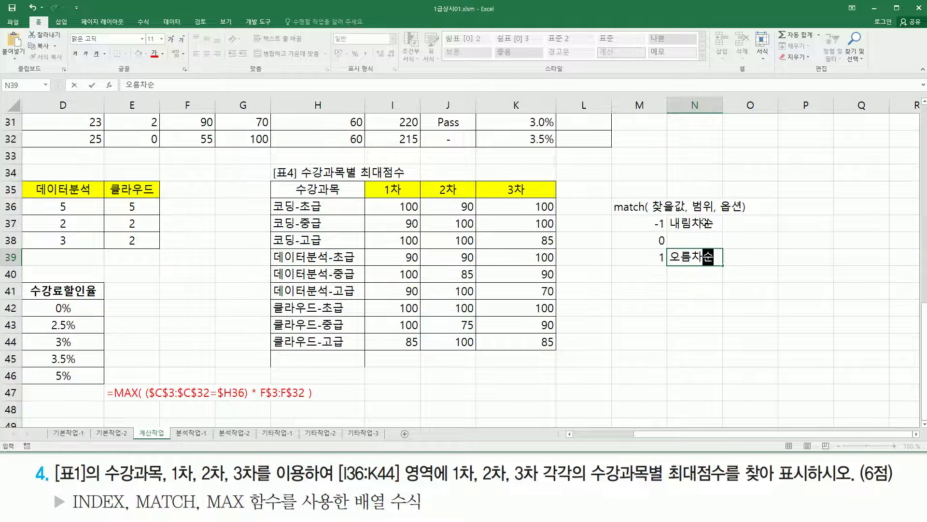
{"action": "key", "text": "Up"}
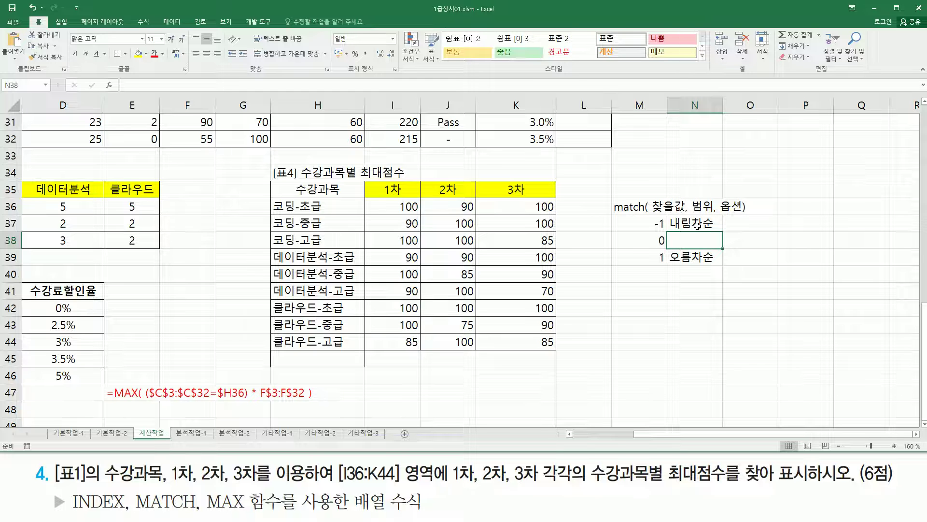
Step: Describe option 0 in N38 as "첫번째로 정확하게 일치하는 값"
{"action": "type", "text": "첫번째"}
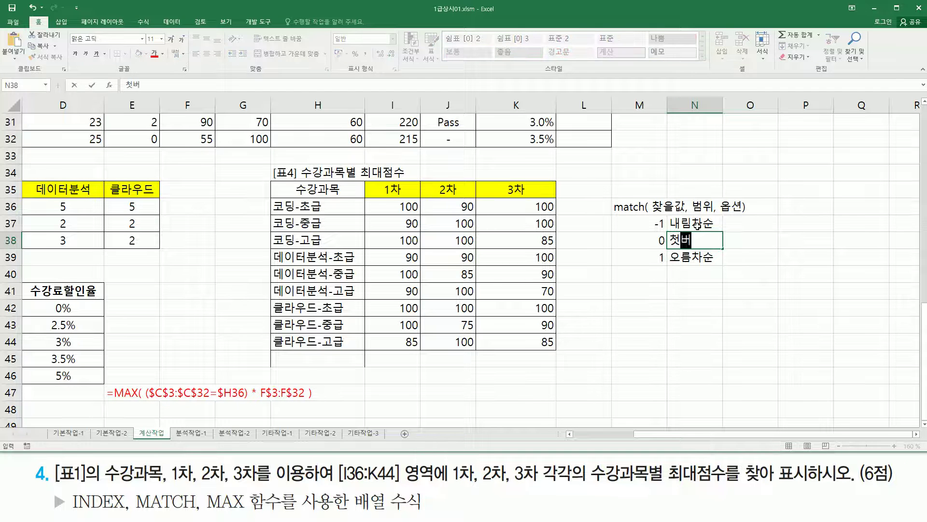
{"action": "type", "text": "로"}
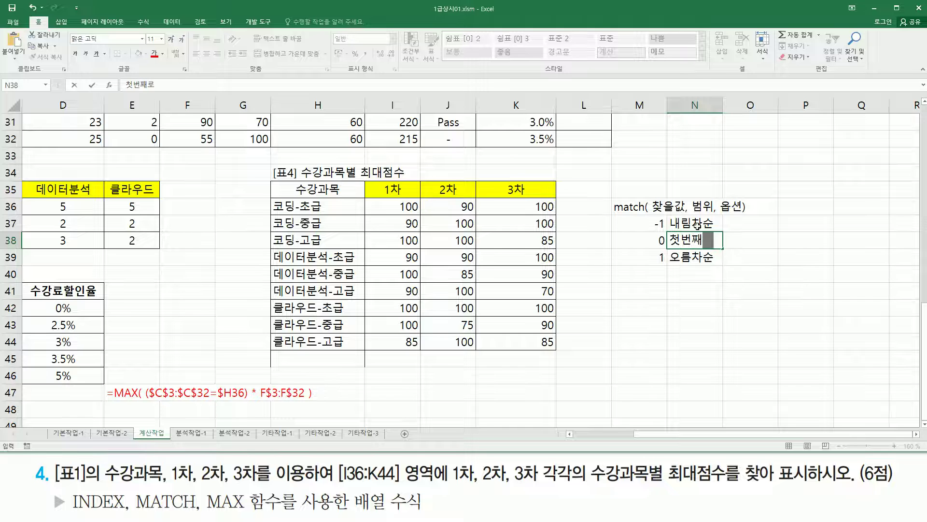
{"action": "type", "text": " 정확하게 "}
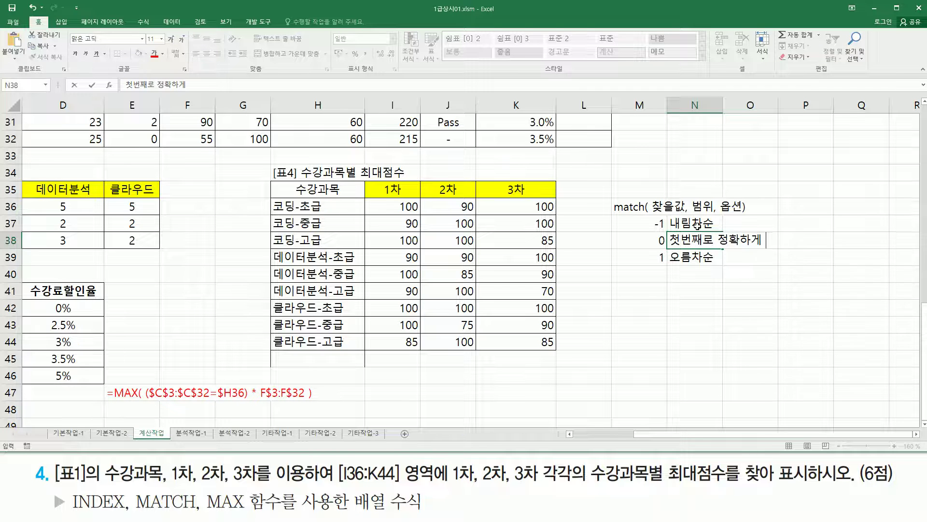
{"action": "type", "text": "일치하는 값"}
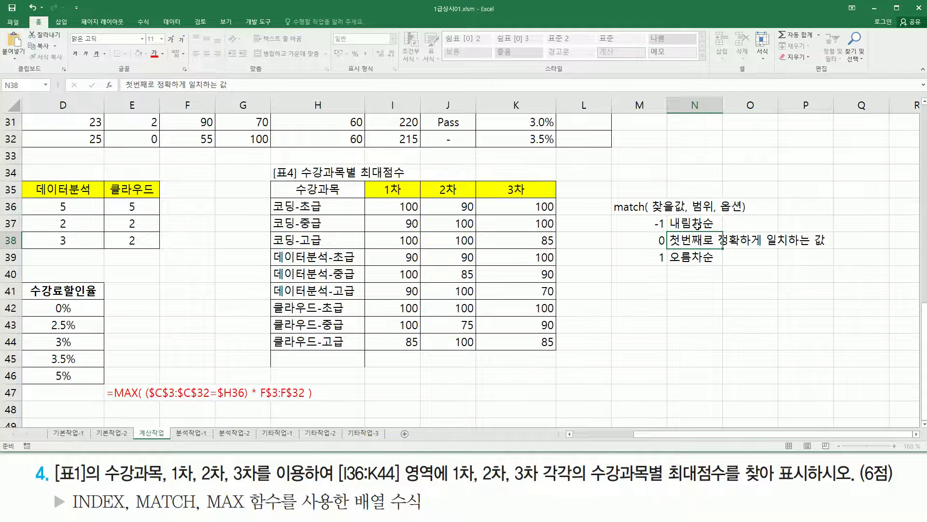
{"action": "key", "text": "Return"}
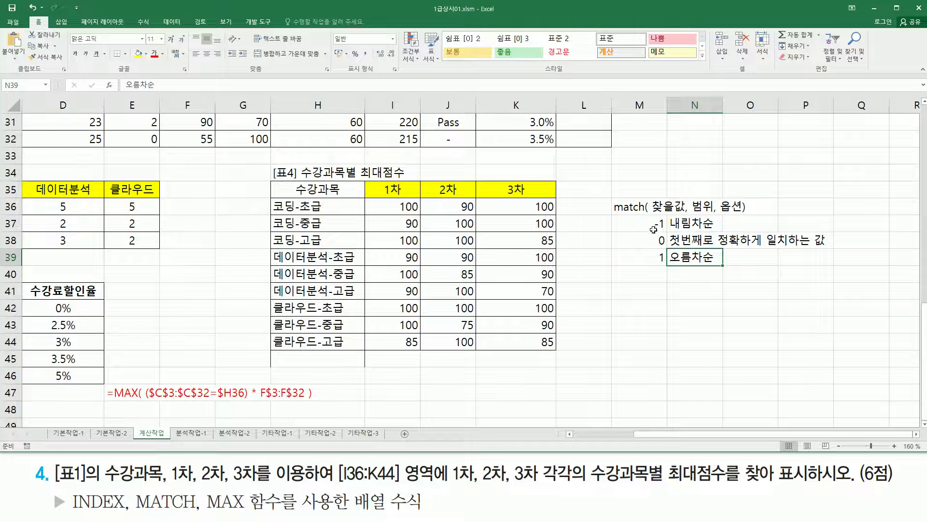
Step: Explain option -1 in O37 as "크거나 같은값 중 가장 작은값"
{"action": "left_click", "coordinate": [759, 227]}
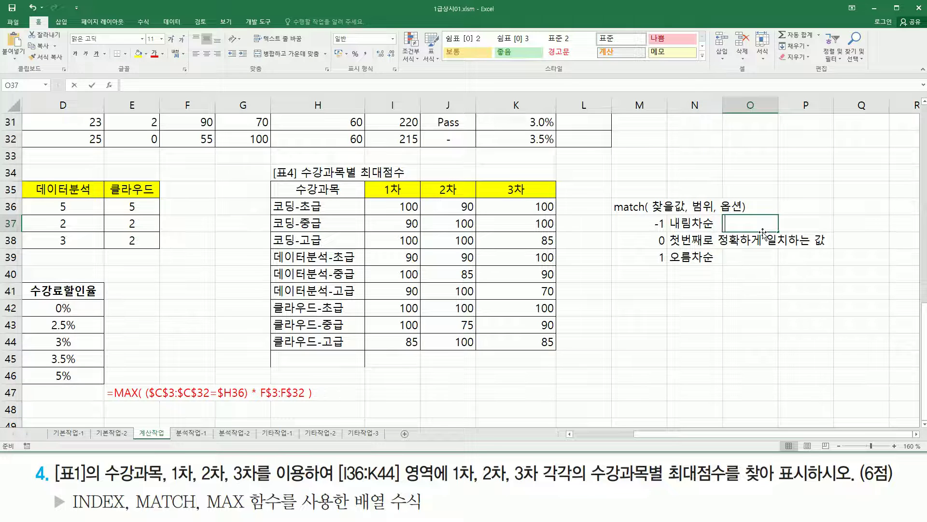
{"action": "type", "text": "크거나 같으ㄴ값 중 가장 작은값"}
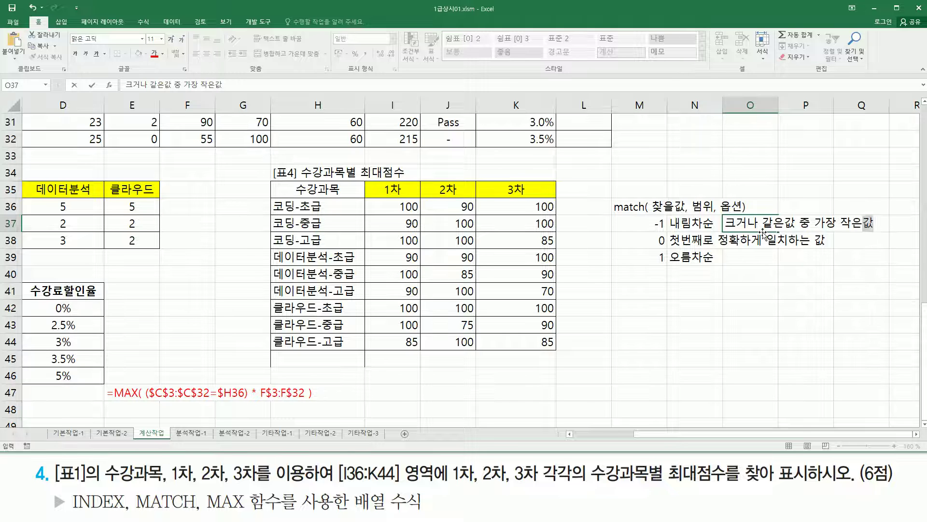
{"action": "key", "text": "Return"}
{"action": "key", "text": "Return"}
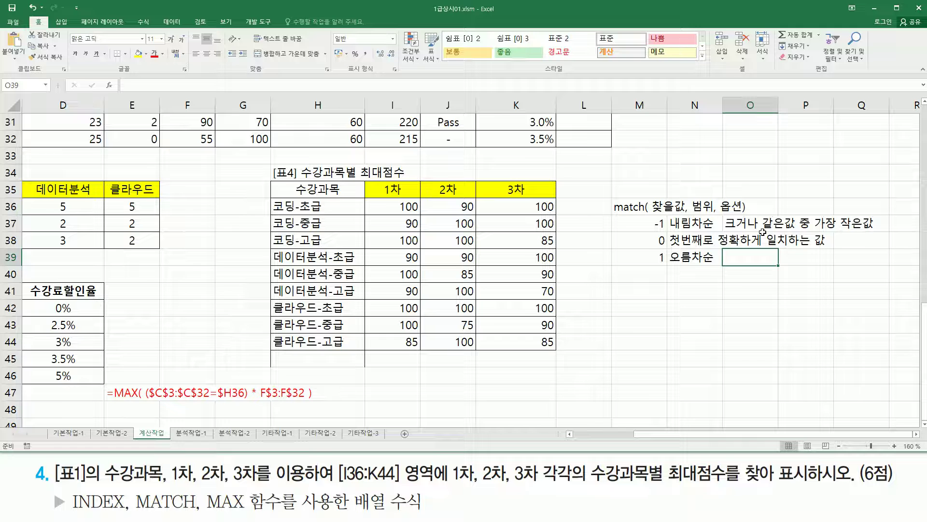
Step: Explain option 1 in O39 as "작거나 같은값 중 가장 큰값"
{"action": "type", "text": "작거나"}
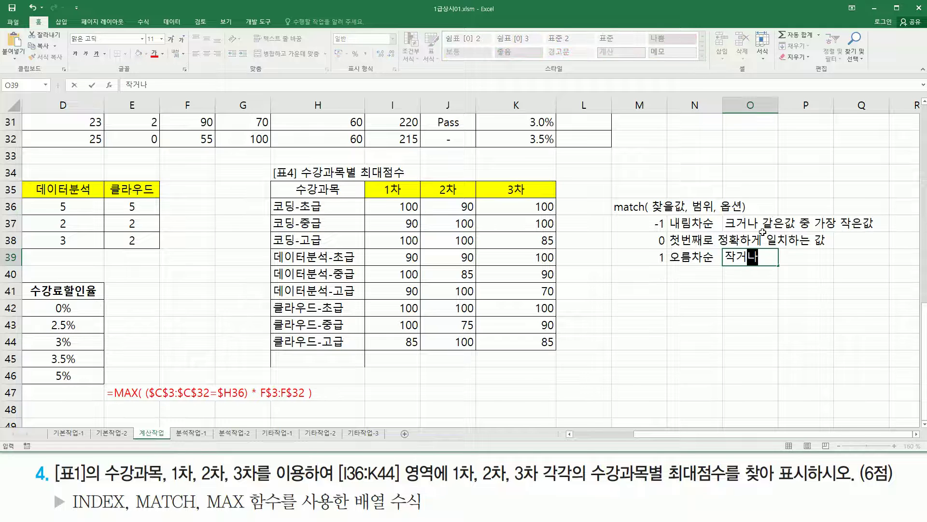
{"action": "type", "text": " 갈은값 "}
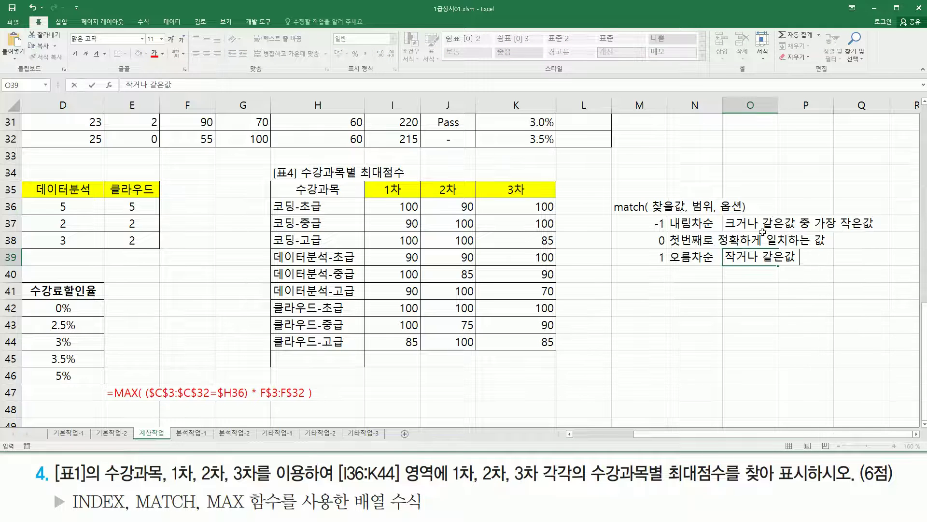
{"action": "type", "text": "중 가장 큰값"}
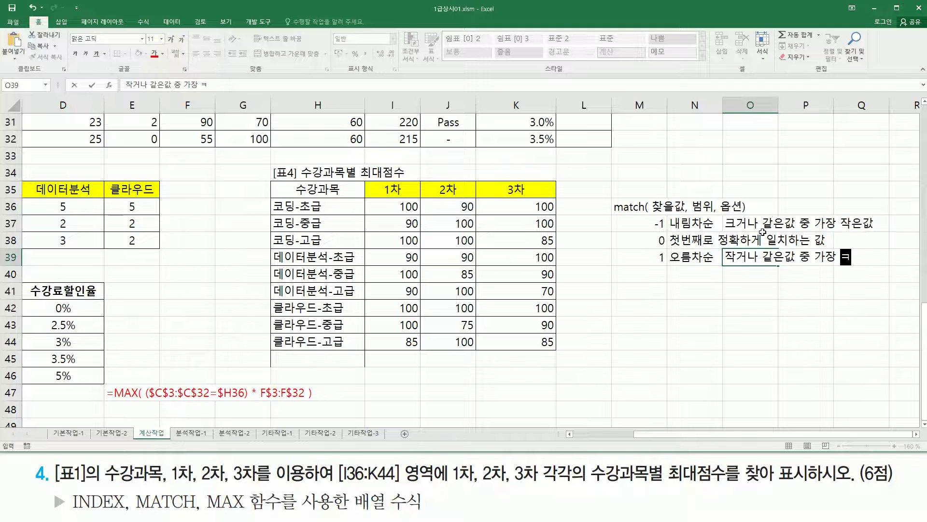
{"action": "key", "text": "Return"}
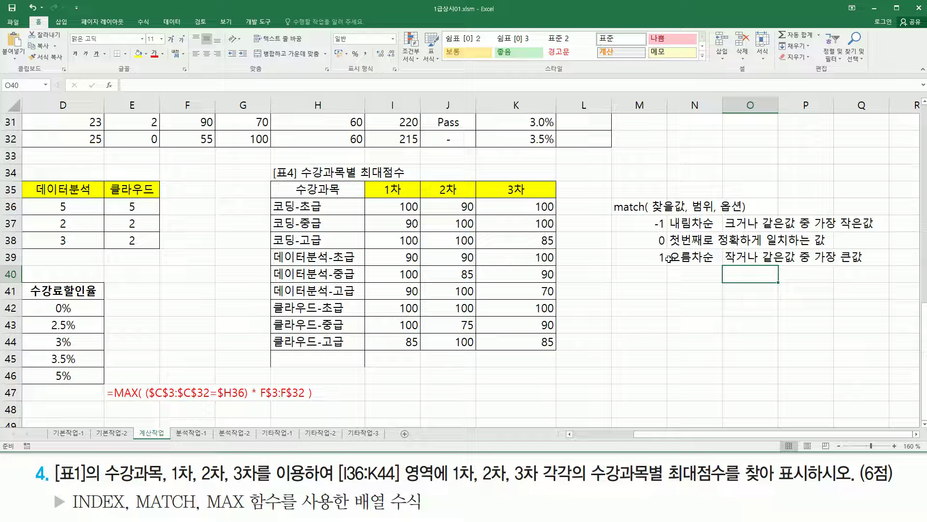
Step: Rework the I36 formula so MAX( ($C$3:$C$32=$H36) * F$3:F$32 ) becomes the lookup value of a MATCH function
{"action": "double_click", "coordinate": [393, 206]}
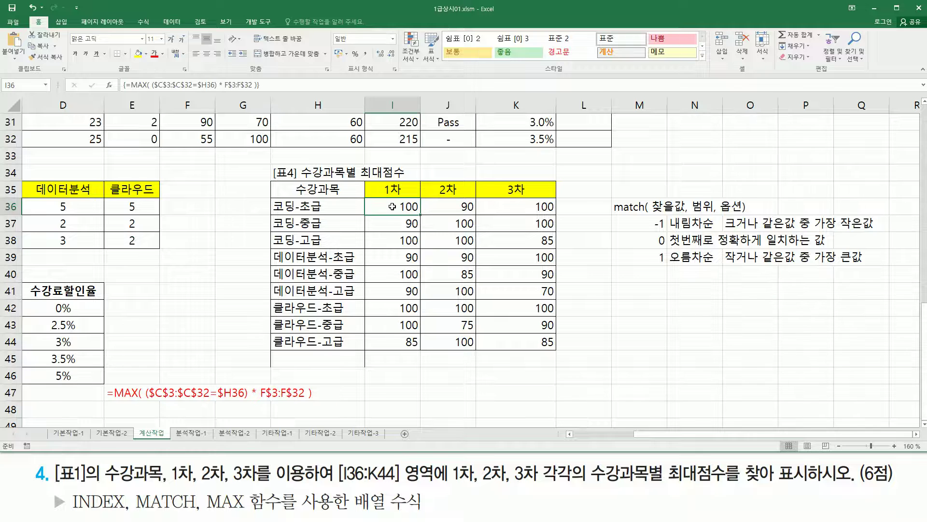
{"action": "type", "text": "=MAX( ($C$3:$C$32=$H36) * F$3:F$32 )"}
{"action": "left_click_drag", "start_coordinate": [375, 206], "coordinate": [573, 207]}
{"action": "key", "text": "ctrl+c"}
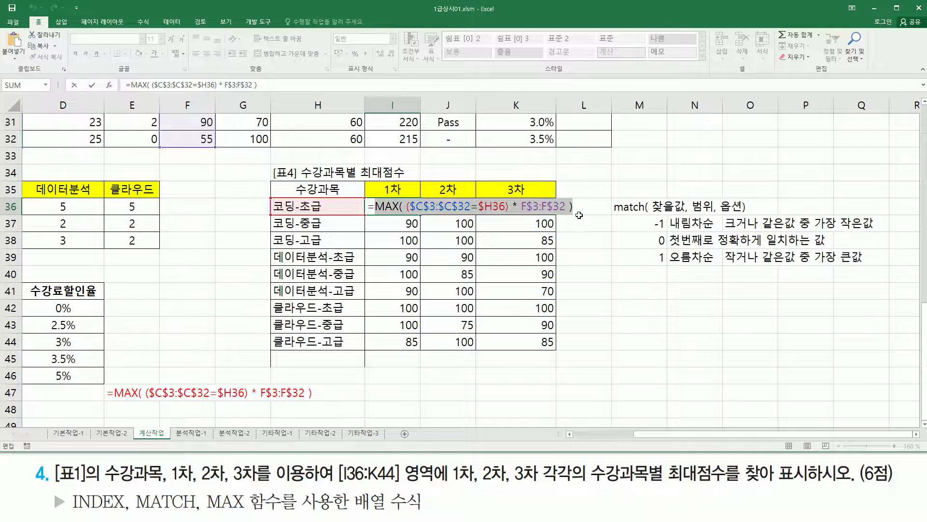
{"action": "key", "text": "BackSpace"}
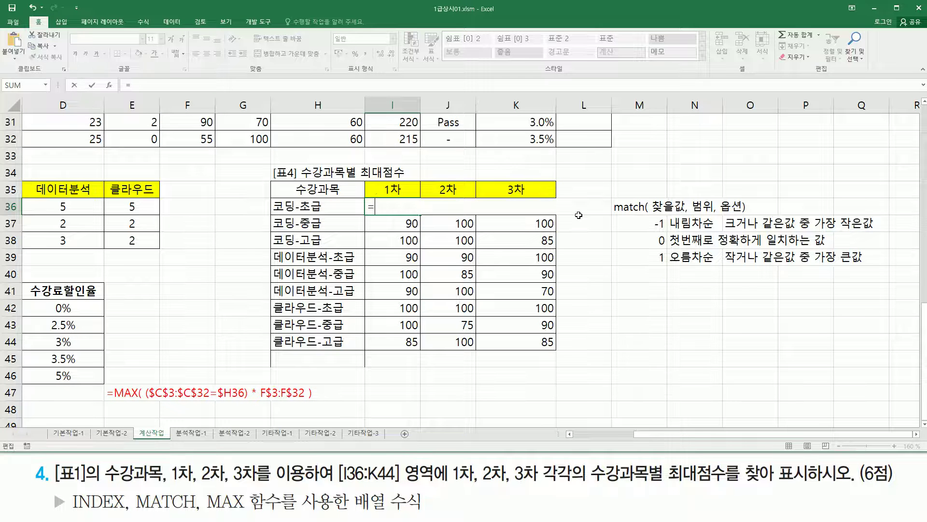
{"action": "type", "text": "mat"}
{"action": "key", "text": "Tab"}
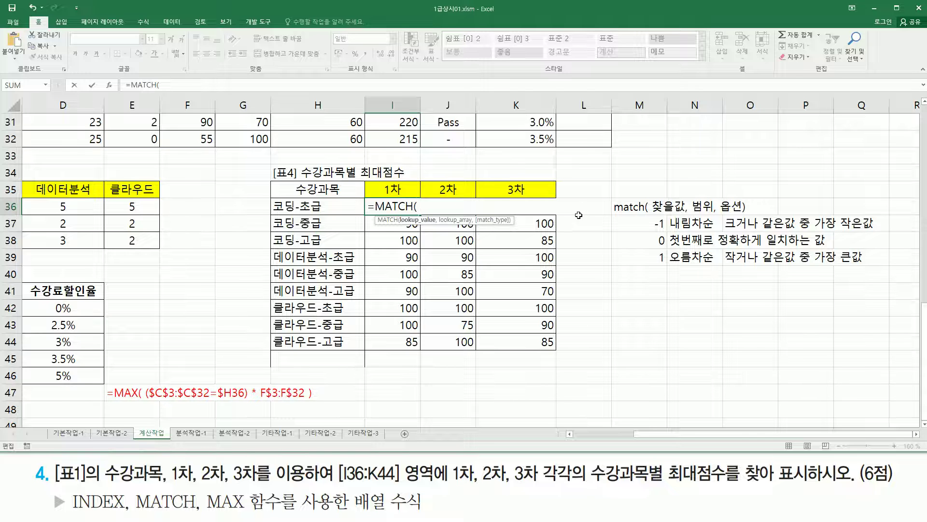
{"action": "key", "text": "ctrl+v"}
{"action": "left_click_drag", "start_coordinate": [421, 206], "coordinate": [637, 199]}
{"action": "left_click", "coordinate": [632, 203]}
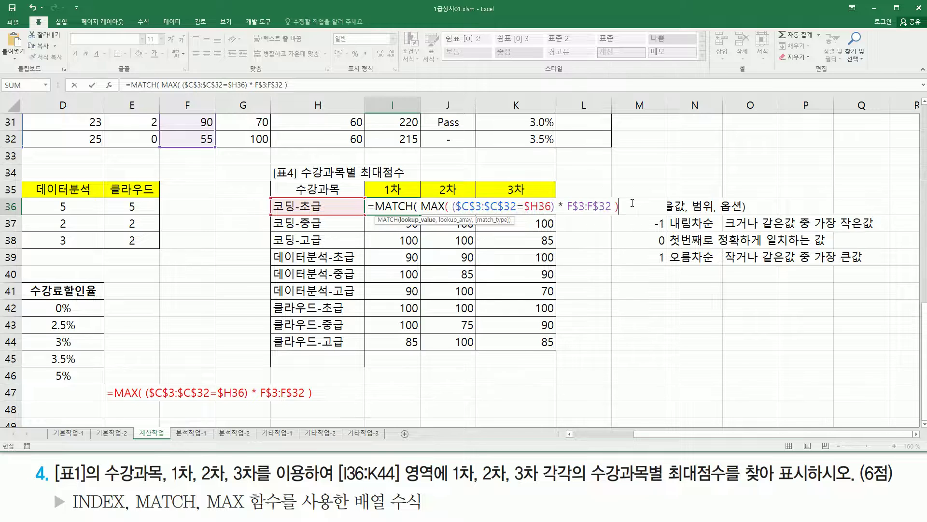
Step: Complete the MATCH function with F3:F32 as the lookup range and 0 as the match type
{"action": "type", "text": ","}
{"action": "scroll", "coordinate": [632, 203], "scroll_direction": "up", "scroll_amount": 10}
{"action": "left_click", "coordinate": [194, 155]}
{"action": "left_click_drag", "start_coordinate": [194, 279], "coordinate": [197, 417]}
{"action": "scroll", "coordinate": [196, 338], "scroll_direction": "down", "scroll_amount": 3}
{"action": "scroll", "coordinate": [180, 195], "scroll_direction": "up", "scroll_amount": 7}
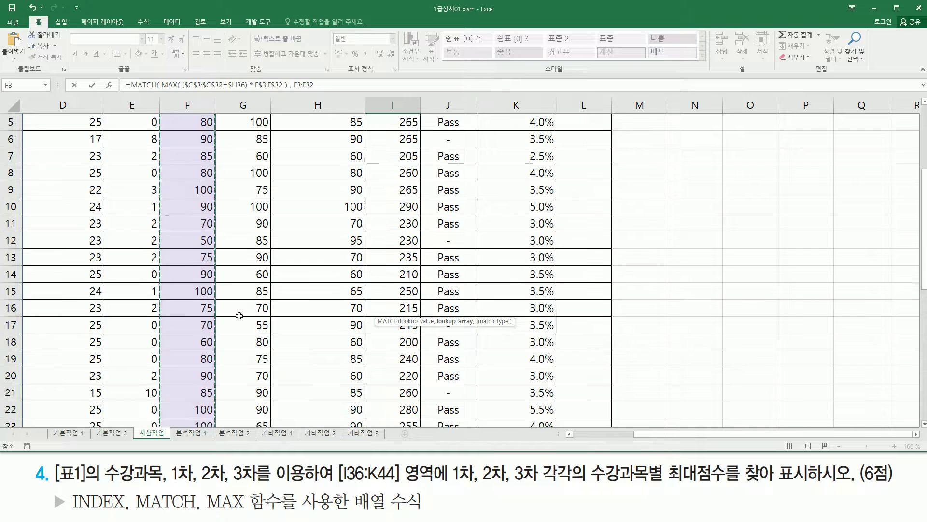
{"action": "scroll", "coordinate": [198, 154], "scroll_direction": "up", "scroll_amount": 2}
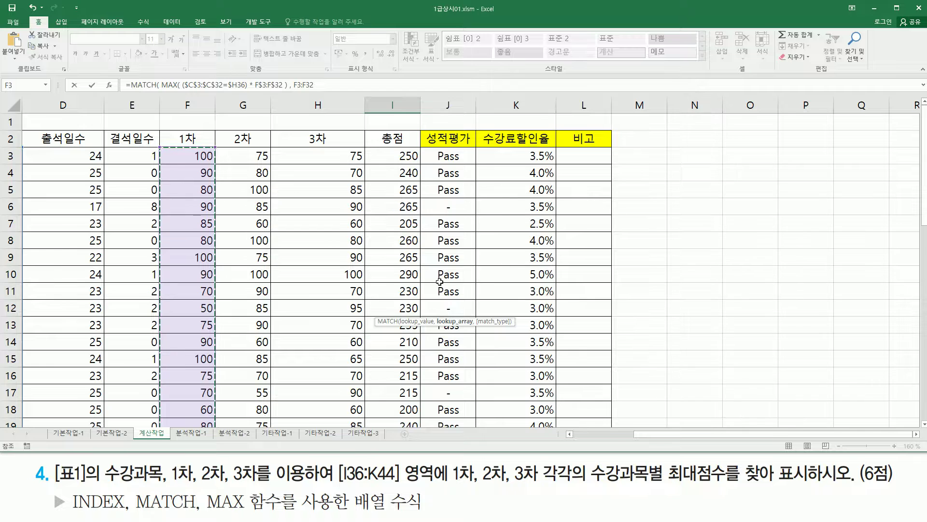
{"action": "scroll", "coordinate": [691, 252], "scroll_direction": "down", "scroll_amount": 5}
{"action": "scroll", "coordinate": [692, 253], "scroll_direction": "down", "scroll_amount": 5}
{"action": "type", "text": ","}
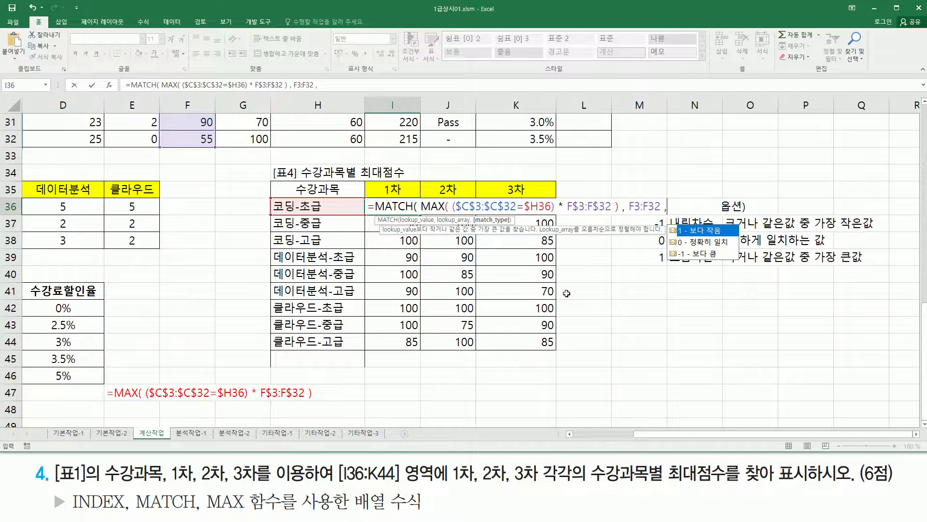
{"action": "type", "text": " 0"}
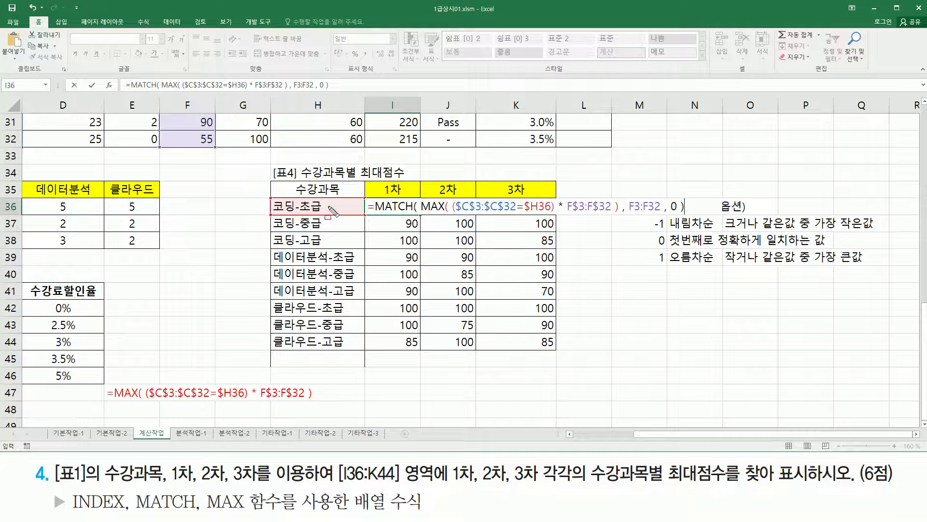
Step: Examine how the I36 MATCH arguments relate to the 1차 scores and 수강과목 entries in 표1 and the course in H36
{"action": "mouse_move", "coordinate": [422, 217]}
{"action": "left_mouse_down"}
{"action": "mouse_move", "coordinate": [649, 213]}
{"action": "mouse_move", "coordinate": [659, 221]}
{"action": "left_mouse_up"}
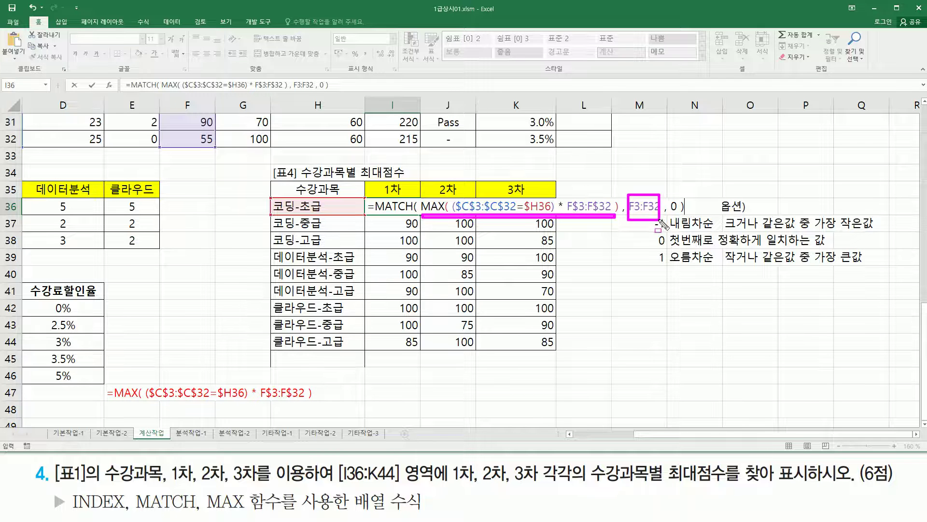
{"action": "left_click_drag", "start_coordinate": [670, 248], "coordinate": [830, 248]}
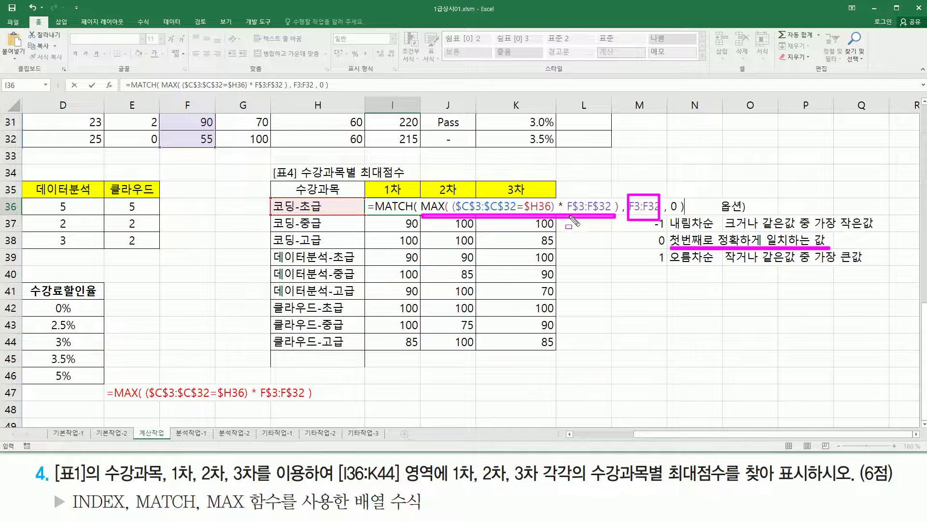
{"action": "key", "text": "Escape"}
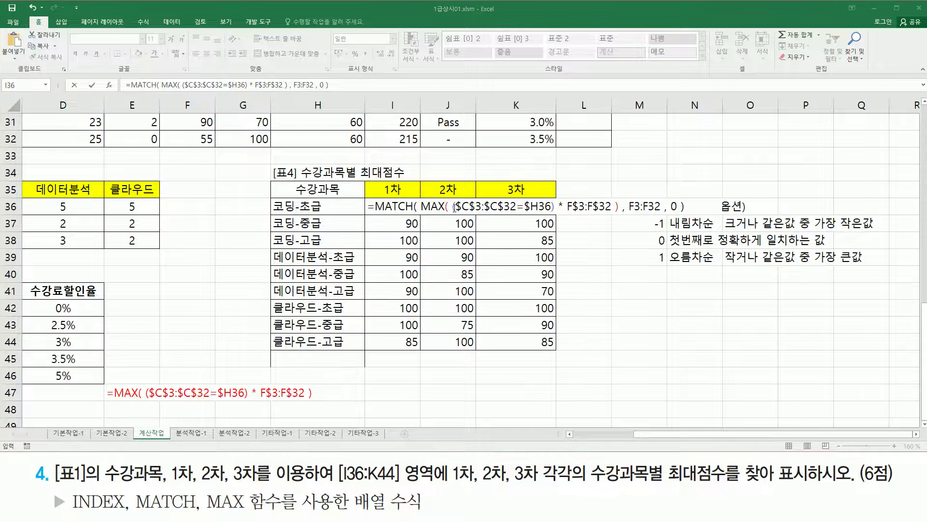
{"action": "left_click_drag", "start_coordinate": [924, 127], "coordinate": [924, 110]}
{"action": "mouse_move", "coordinate": [161, 146]}
{"action": "left_mouse_down"}
{"action": "mouse_move", "coordinate": [200, 398]}
{"action": "mouse_move", "coordinate": [215, 428]}
{"action": "left_mouse_up"}
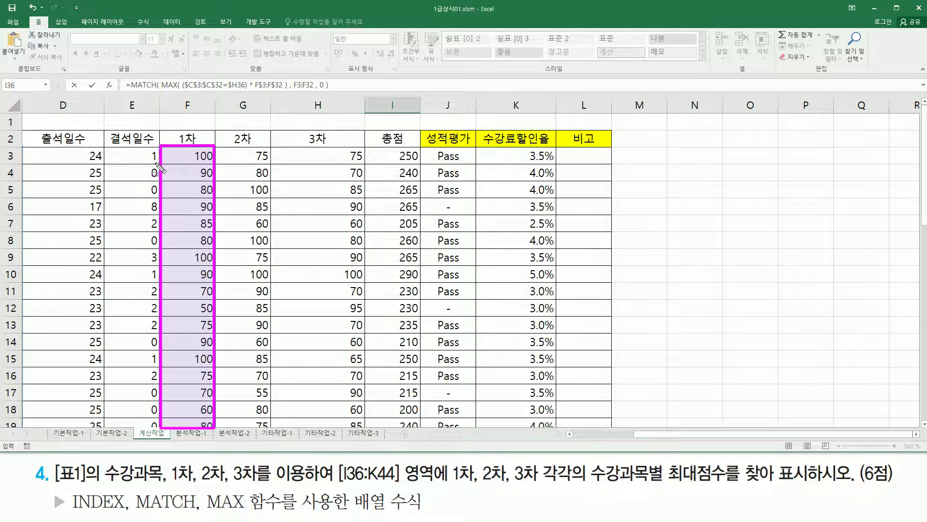
{"action": "left_click_drag", "start_coordinate": [191, 149], "coordinate": [216, 164]}
{"action": "left_click", "coordinate": [583, 436]}
{"action": "left_click_drag", "start_coordinate": [354, 148], "coordinate": [389, 165]}
{"action": "left_click_drag", "start_coordinate": [96, 159], "coordinate": [139, 158]}
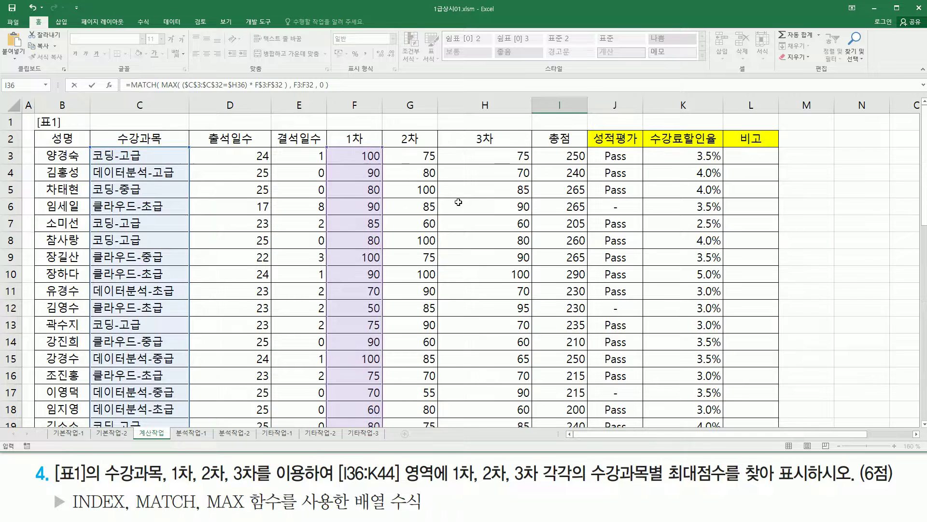
{"action": "scroll", "coordinate": [521, 227], "scroll_direction": "down", "scroll_amount": 7}
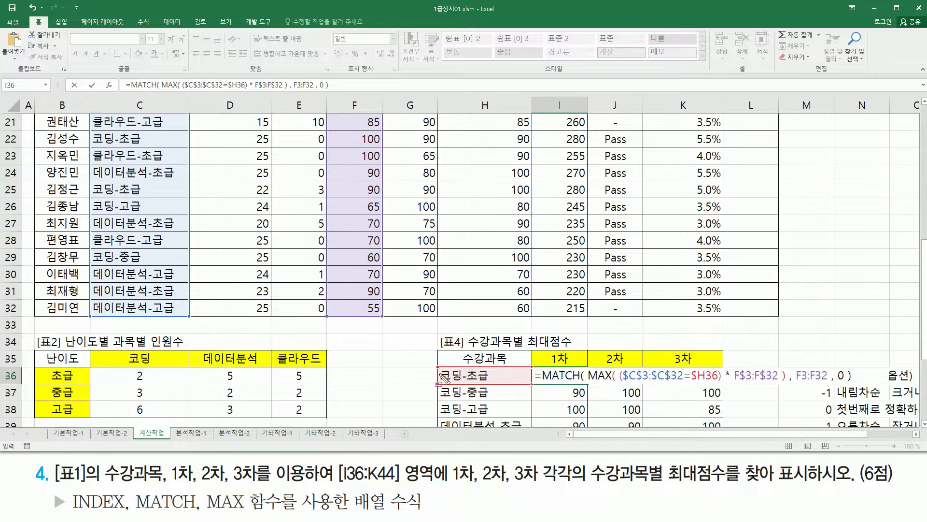
{"action": "left_click_drag", "start_coordinate": [441, 366], "coordinate": [492, 383]}
{"action": "scroll", "coordinate": [346, 177], "scroll_direction": "up", "scroll_amount": 7}
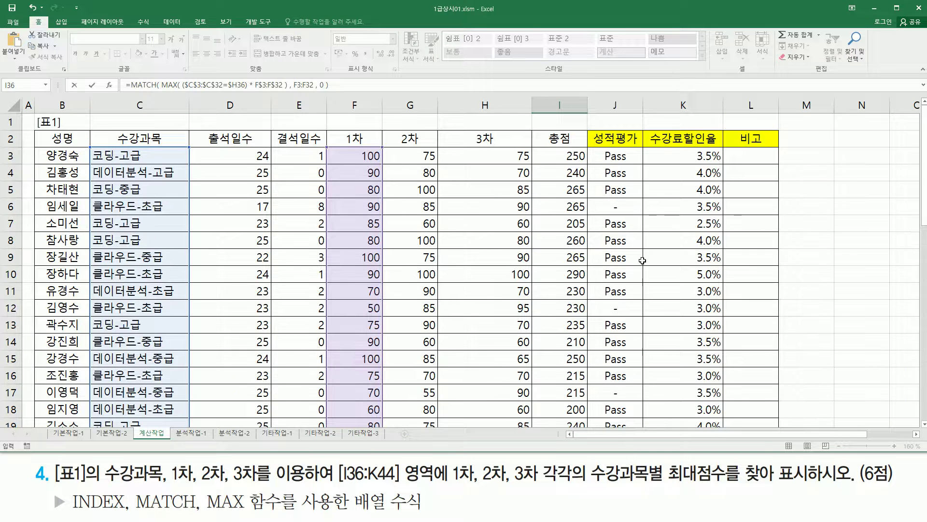
{"action": "scroll", "coordinate": [642, 261], "scroll_direction": "down", "scroll_amount": 10}
Step: Insert the course condition (C3:C32=H36)* before F3:F32 in MATCH's lookup range
{"action": "left_click_drag", "start_coordinate": [797, 207], "coordinate": [828, 207]}
{"action": "left_click", "coordinate": [796, 208]}
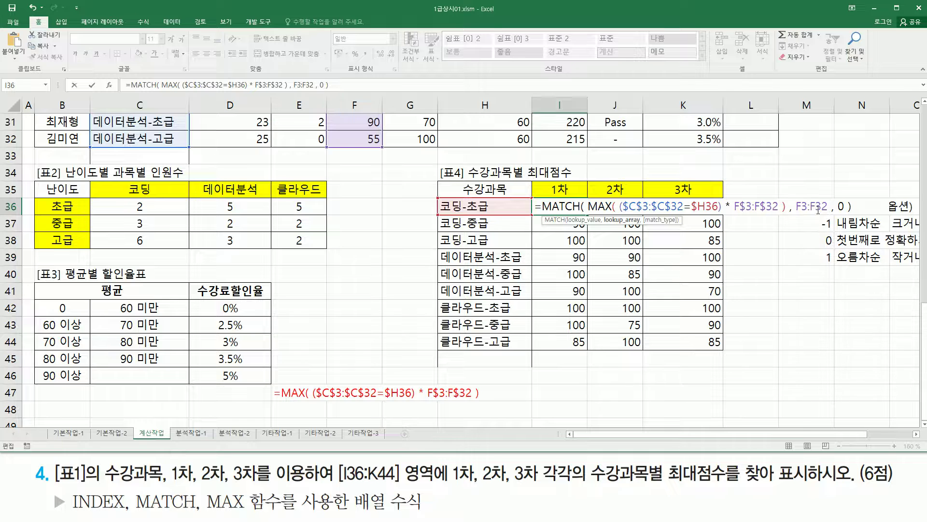
{"action": "scroll", "coordinate": [268, 251], "scroll_direction": "up", "scroll_amount": 10}
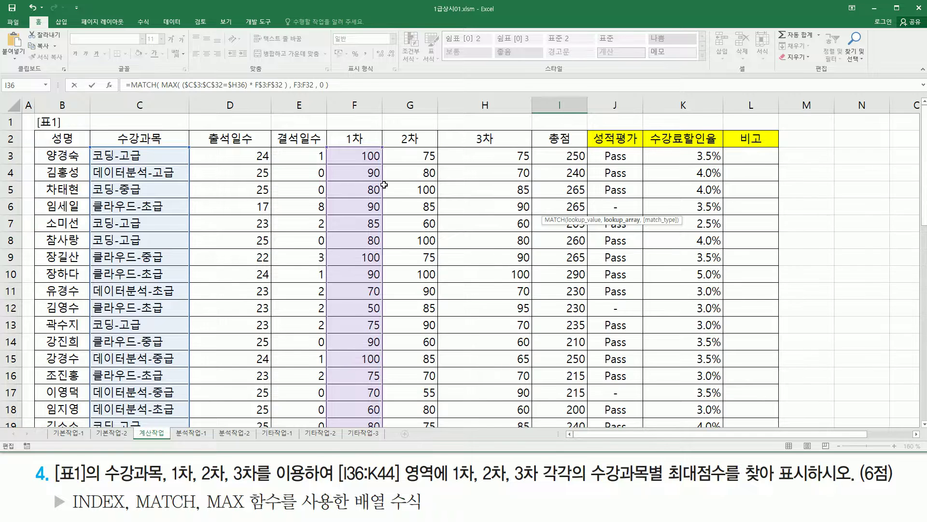
{"action": "scroll", "coordinate": [384, 185], "scroll_direction": "down", "scroll_amount": 7}
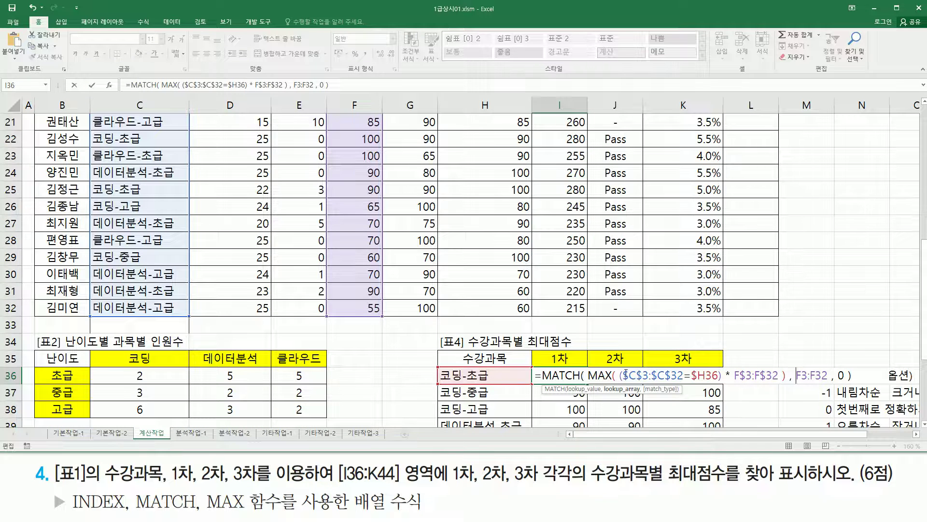
{"action": "scroll", "coordinate": [788, 238], "scroll_direction": "down", "scroll_amount": 3}
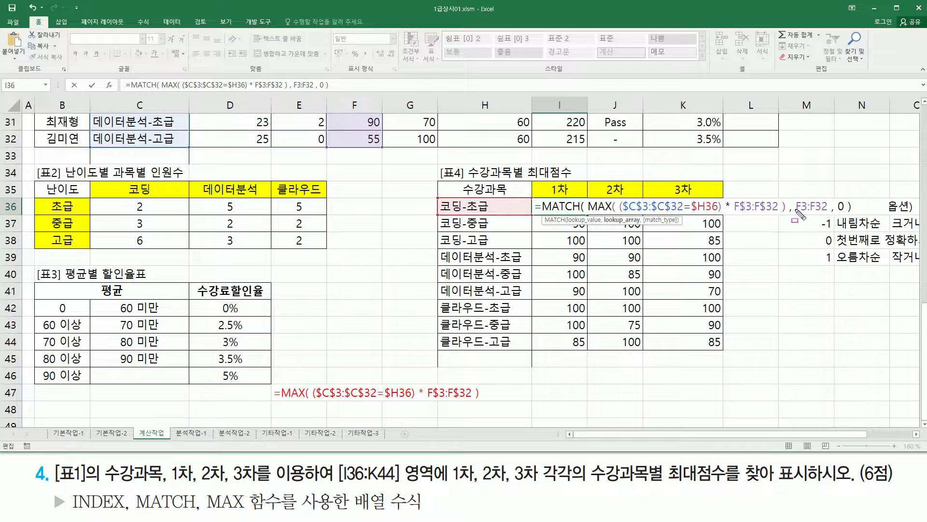
{"action": "left_click_drag", "start_coordinate": [796, 209], "coordinate": [824, 210]}
{"action": "left_click_drag", "start_coordinate": [797, 197], "coordinate": [827, 212]}
{"action": "left_click_drag", "start_coordinate": [587, 211], "coordinate": [784, 212]}
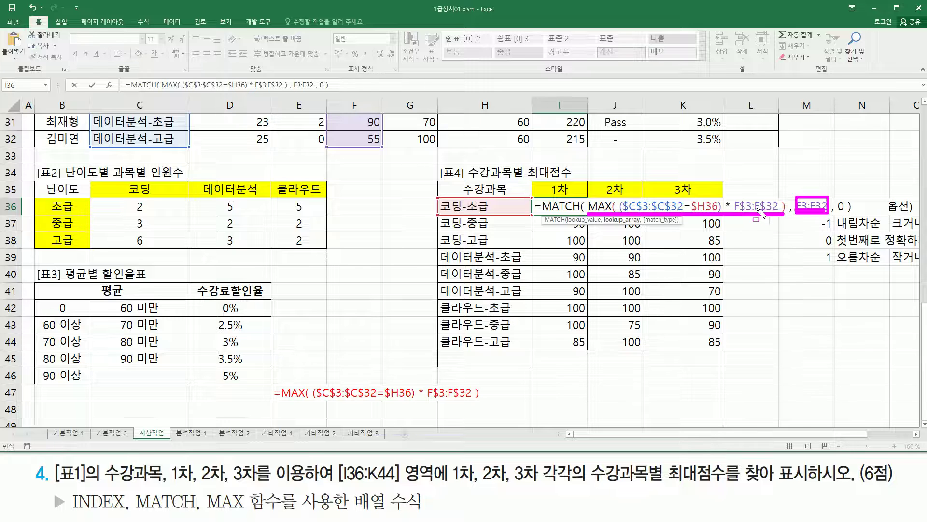
{"action": "key", "text": "Escape"}
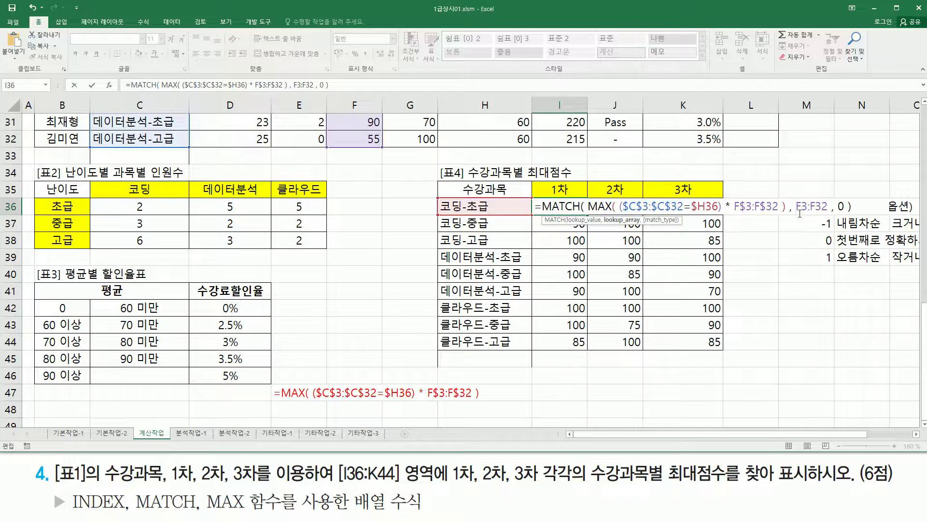
{"action": "scroll", "coordinate": [168, 174], "scroll_direction": "up", "scroll_amount": 10}
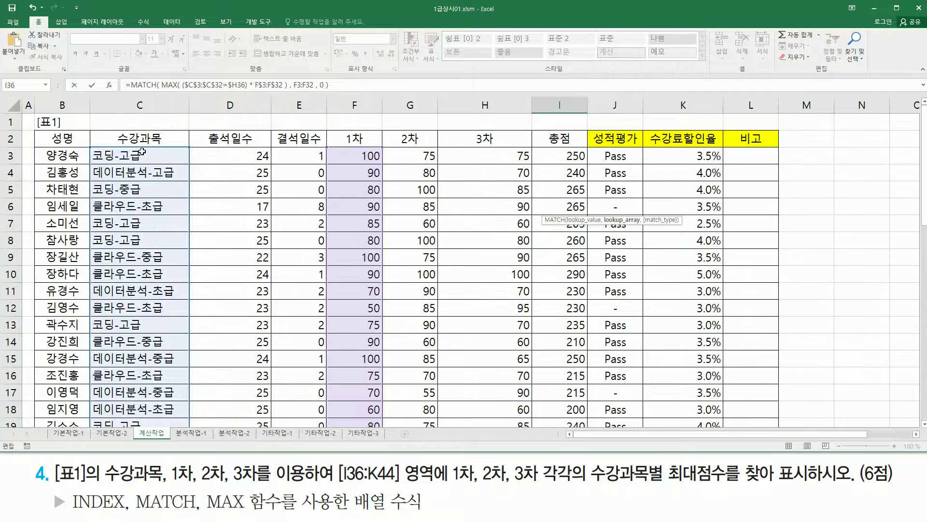
{"action": "type", "text": "("}
{"action": "left_click_drag", "start_coordinate": [160, 155], "coordinate": [163, 326]}
{"action": "type", "text": "="}
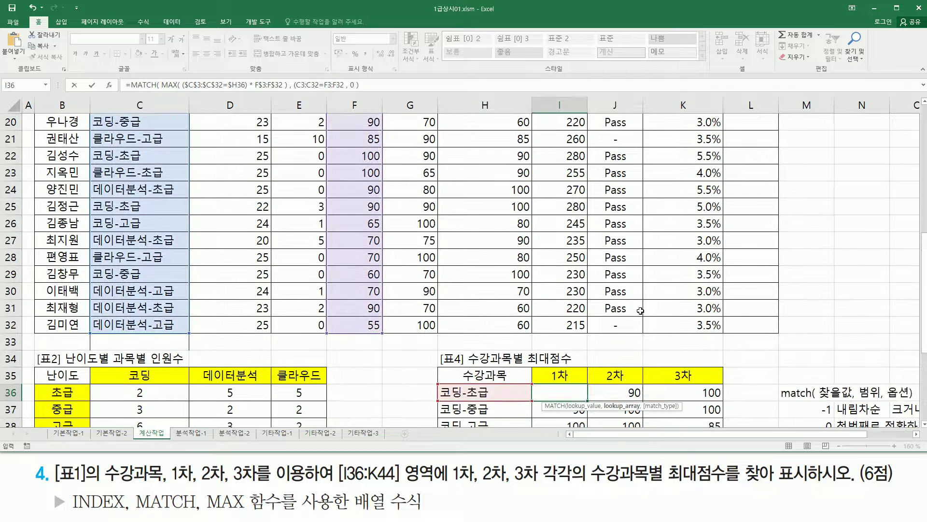
{"action": "scroll", "coordinate": [483, 241], "scroll_direction": "down", "scroll_amount": 3}
{"action": "left_click", "coordinate": [488, 223]}
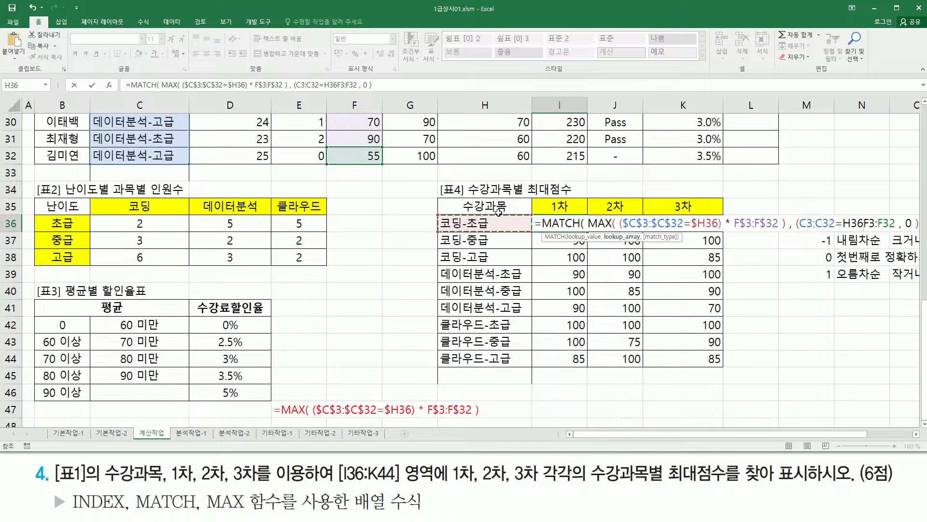
{"action": "type", "text": ")*"}
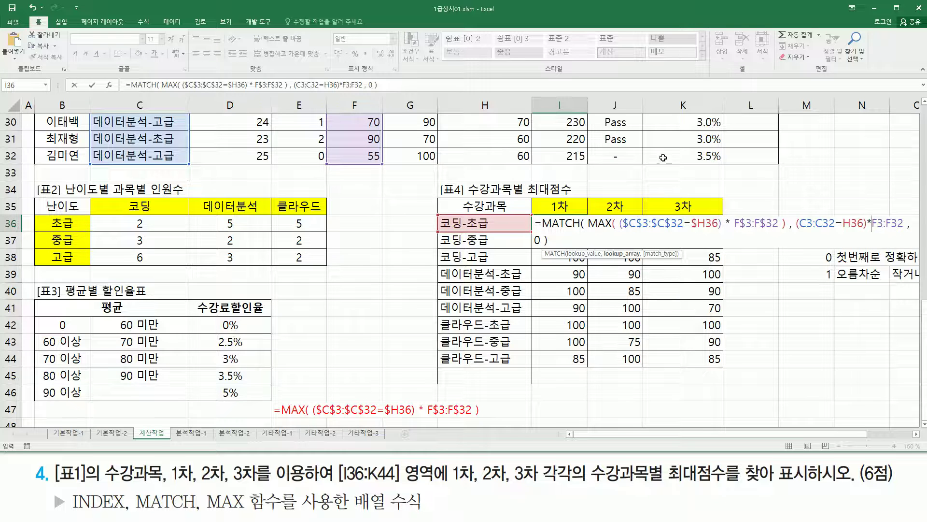
Step: Fix the references in the lookup range's course condition as $C$3:$C$32 and $H36
{"action": "left_click_drag", "start_coordinate": [802, 230], "coordinate": [867, 232]}
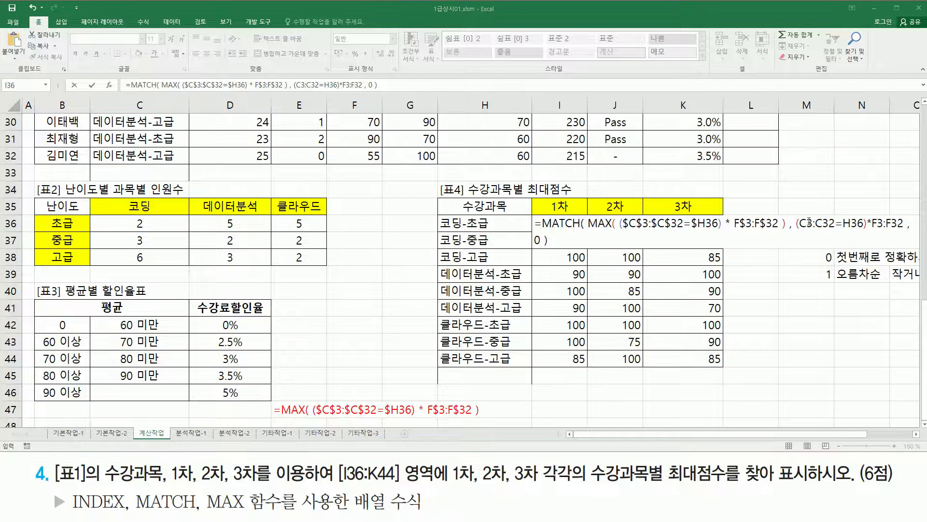
{"action": "left_click_drag", "start_coordinate": [827, 223], "coordinate": [810, 223]}
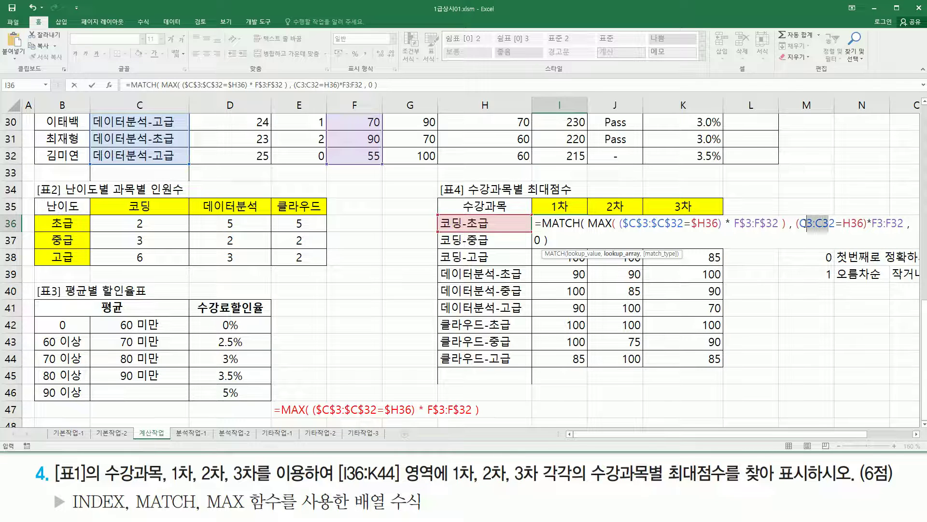
{"action": "key", "text": "F4"}
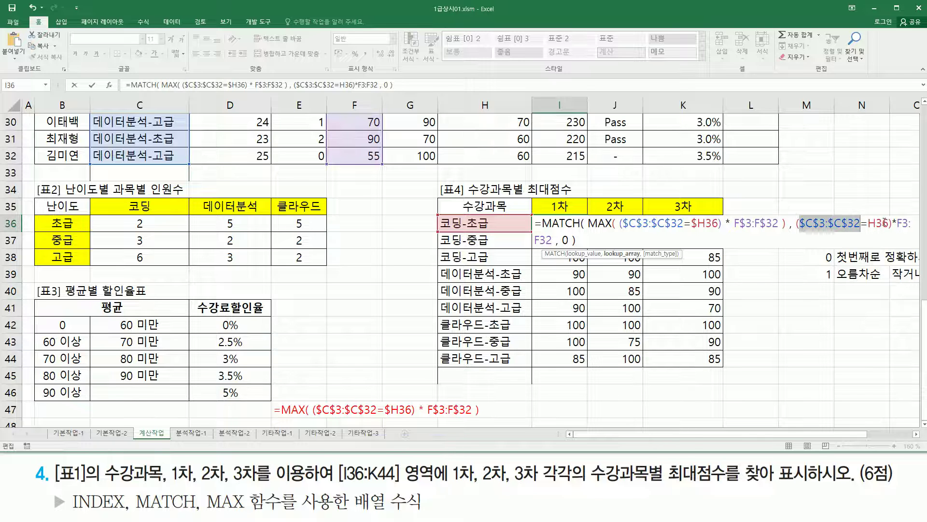
{"action": "left_click", "coordinate": [883, 222]}
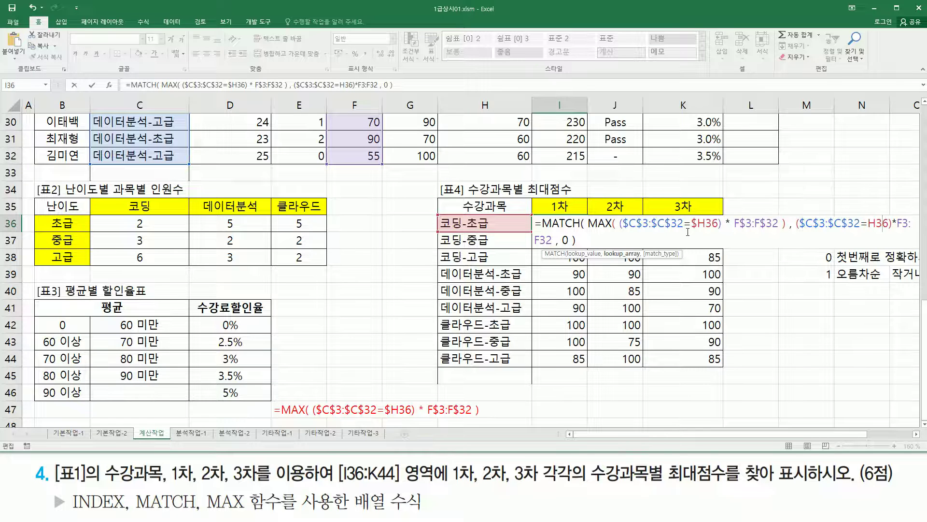
{"action": "left_click_drag", "start_coordinate": [690, 228], "coordinate": [717, 228]}
{"action": "key", "text": "F4"}
{"action": "key", "text": "F4"}
{"action": "key", "text": "F4"}
Step: Review the MATCH function's lookup value and its course-conditioned lookup range in the I36 formula
{"action": "left_click_drag", "start_coordinate": [855, 434], "coordinate": [900, 436]}
{"action": "mouse_move", "coordinate": [519, 231]}
{"action": "left_mouse_down"}
{"action": "mouse_move", "coordinate": [705, 240]}
{"action": "mouse_move", "coordinate": [725, 207]}
{"action": "mouse_move", "coordinate": [718, 216]}
{"action": "left_mouse_up"}
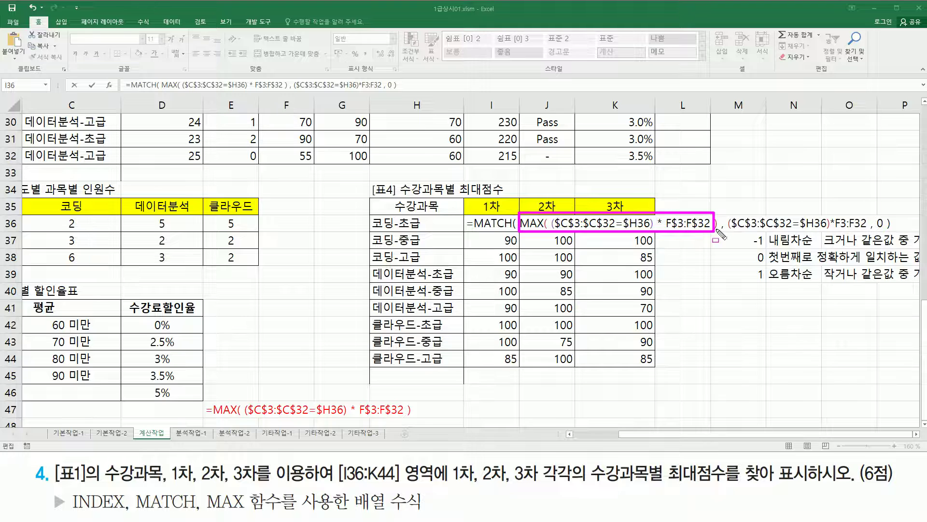
{"action": "left_click_drag", "start_coordinate": [730, 234], "coordinate": [868, 232]}
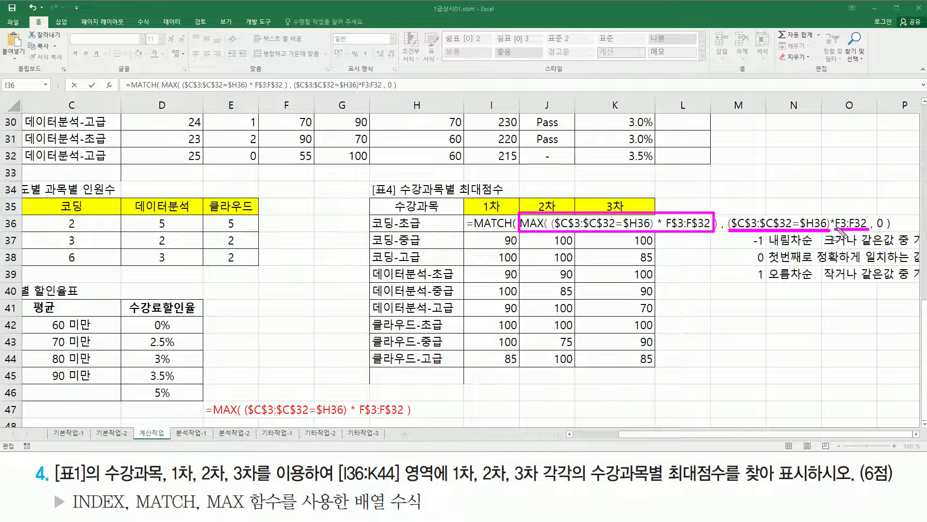
{"action": "mouse_move", "coordinate": [737, 223]}
{"action": "left_mouse_down"}
{"action": "mouse_move", "coordinate": [746, 211]}
{"action": "mouse_move", "coordinate": [819, 223]}
{"action": "left_mouse_up"}
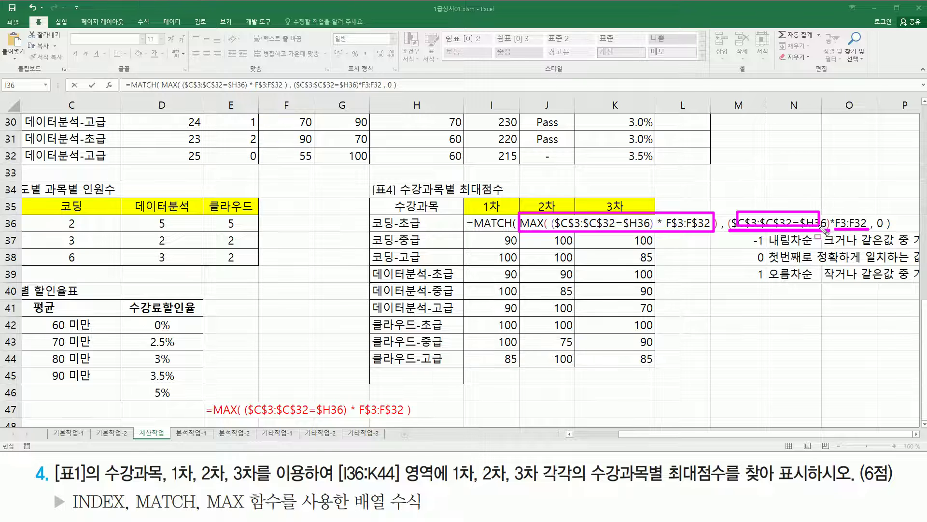
{"action": "key", "text": "Escape"}
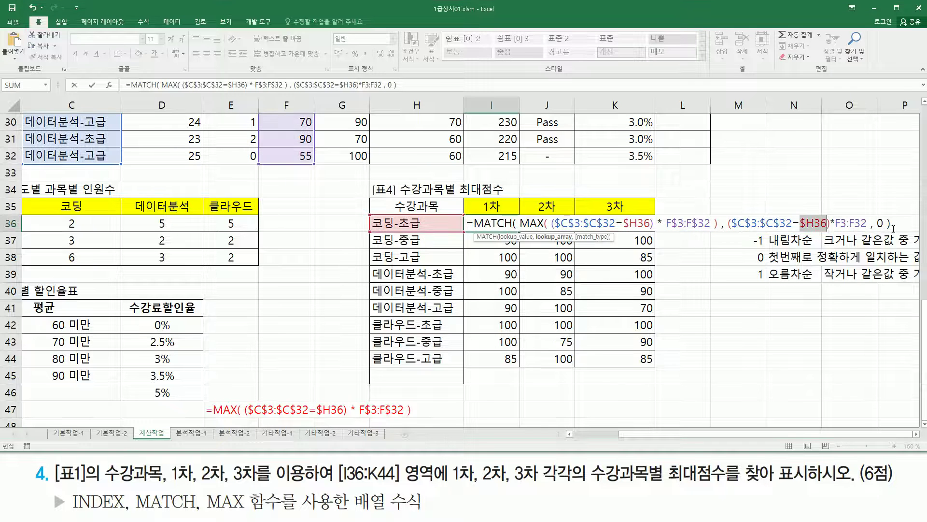
{"action": "left_click", "coordinate": [493, 224]}
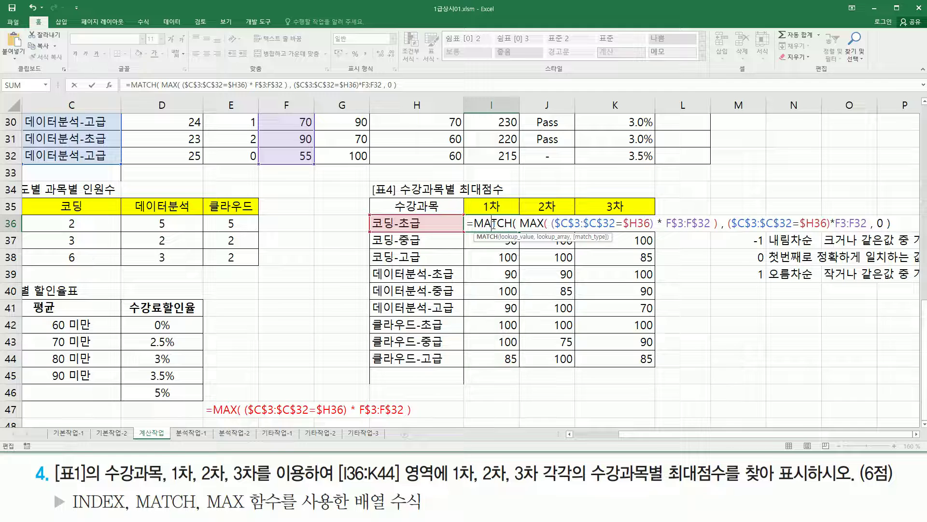
Step: Enter the I36 MATCH formula as an array formula and compare its result with the course in H36
{"action": "key", "text": "ctrl+shift+Return"}
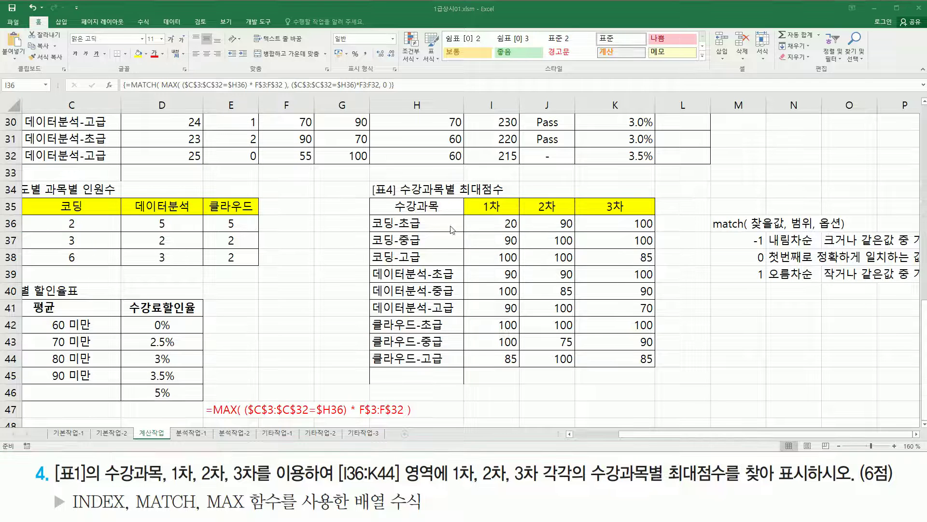
{"action": "left_click_drag", "start_coordinate": [371, 212], "coordinate": [426, 230]}
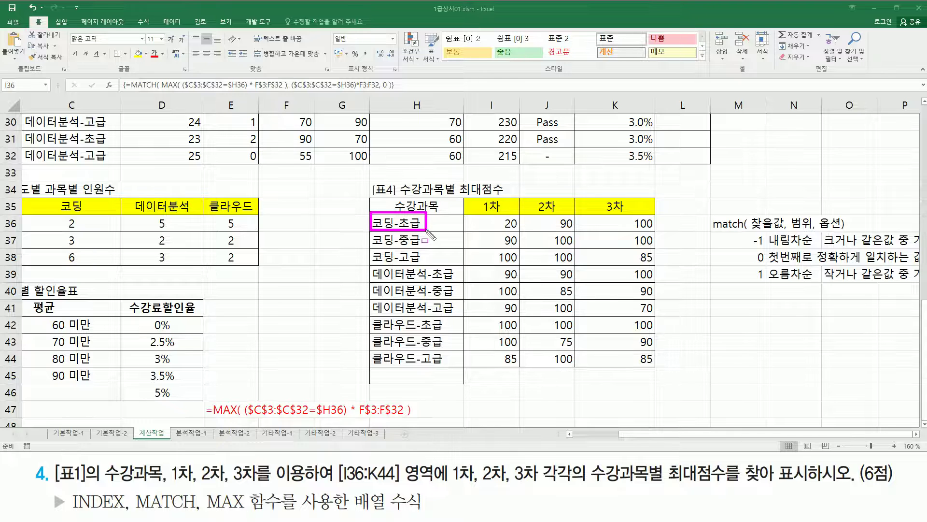
{"action": "left_click_drag", "start_coordinate": [500, 215], "coordinate": [520, 233]}
{"action": "key", "text": "Escape"}
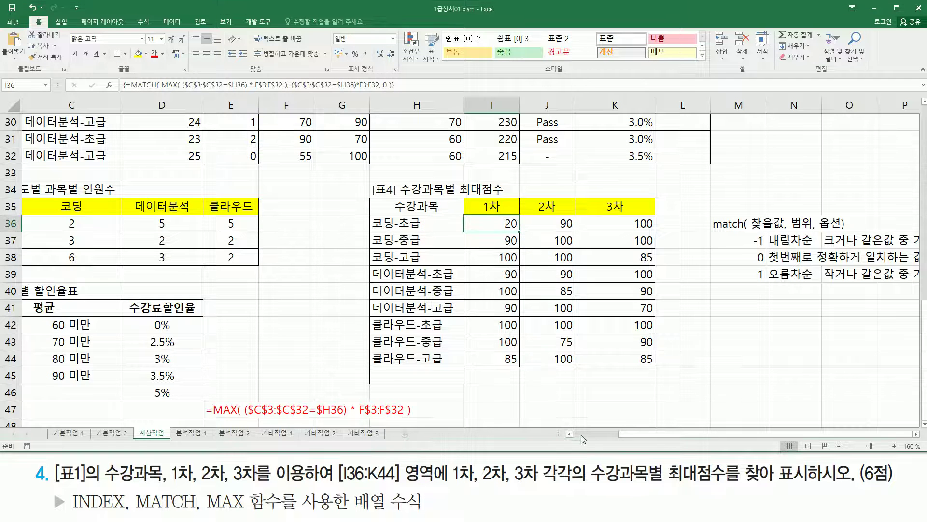
Step: Trace the position returned in I36 down the 1차 scores of 표1 to its matching score and 수강과목 entry
{"action": "scroll", "coordinate": [581, 434], "scroll_direction": "left", "scroll_amount": 2}
{"action": "scroll", "coordinate": [368, 216], "scroll_direction": "up", "scroll_amount": 10}
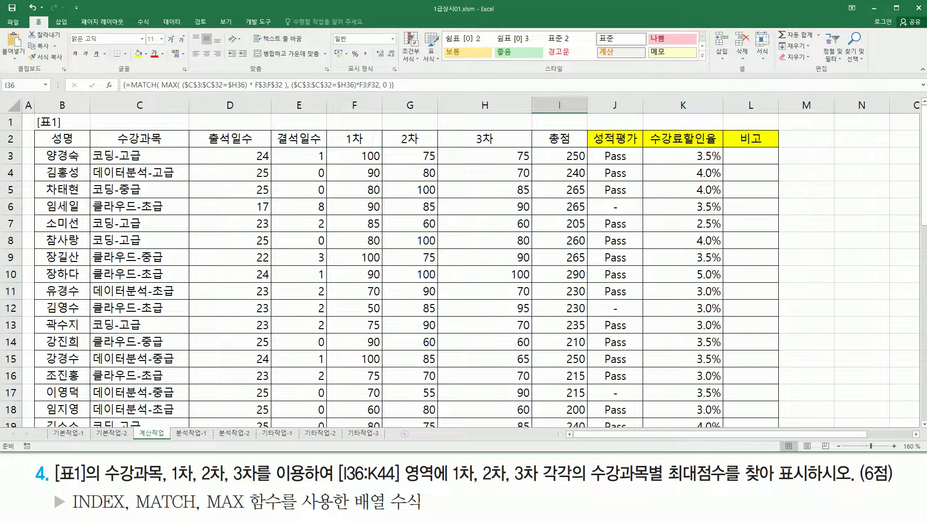
{"action": "mouse_move", "coordinate": [350, 153]}
{"action": "left_mouse_down"}
{"action": "mouse_move", "coordinate": [362, 153]}
{"action": "mouse_move", "coordinate": [362, 221]}
{"action": "left_mouse_up"}
{"action": "mouse_move", "coordinate": [351, 235]}
{"action": "left_mouse_down"}
{"action": "mouse_move", "coordinate": [363, 233]}
{"action": "mouse_move", "coordinate": [367, 284]}
{"action": "left_mouse_up"}
{"action": "mouse_move", "coordinate": [354, 306]}
{"action": "left_mouse_down"}
{"action": "mouse_move", "coordinate": [368, 303]}
{"action": "mouse_move", "coordinate": [363, 328]}
{"action": "mouse_move", "coordinate": [373, 323]}
{"action": "left_mouse_up"}
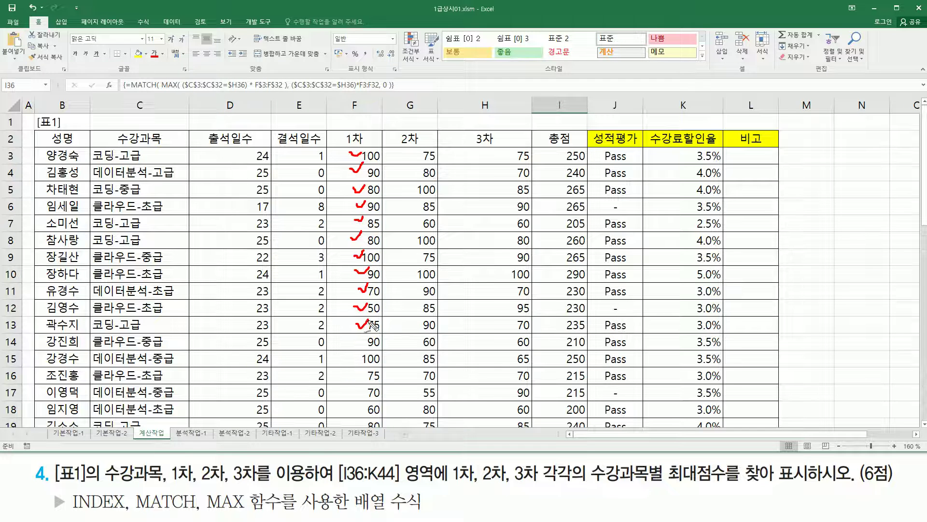
{"action": "mouse_move", "coordinate": [353, 355]}
{"action": "left_mouse_down"}
{"action": "mouse_move", "coordinate": [367, 371]}
{"action": "mouse_move", "coordinate": [354, 410]}
{"action": "mouse_move", "coordinate": [361, 398]}
{"action": "left_mouse_up"}
{"action": "mouse_move", "coordinate": [41, 418]}
{"action": "left_mouse_down"}
{"action": "mouse_move", "coordinate": [80, 419]}
{"action": "mouse_move", "coordinate": [76, 396]}
{"action": "mouse_move", "coordinate": [59, 419]}
{"action": "left_mouse_up"}
{"action": "key", "text": "Escape"}
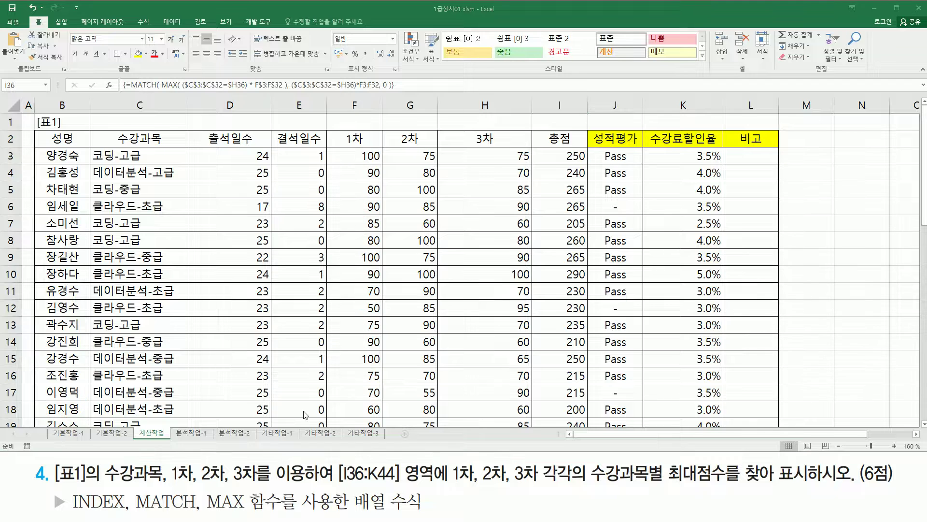
{"action": "left_click", "coordinate": [354, 406]}
{"action": "scroll", "coordinate": [357, 298], "scroll_direction": "down", "scroll_amount": 3}
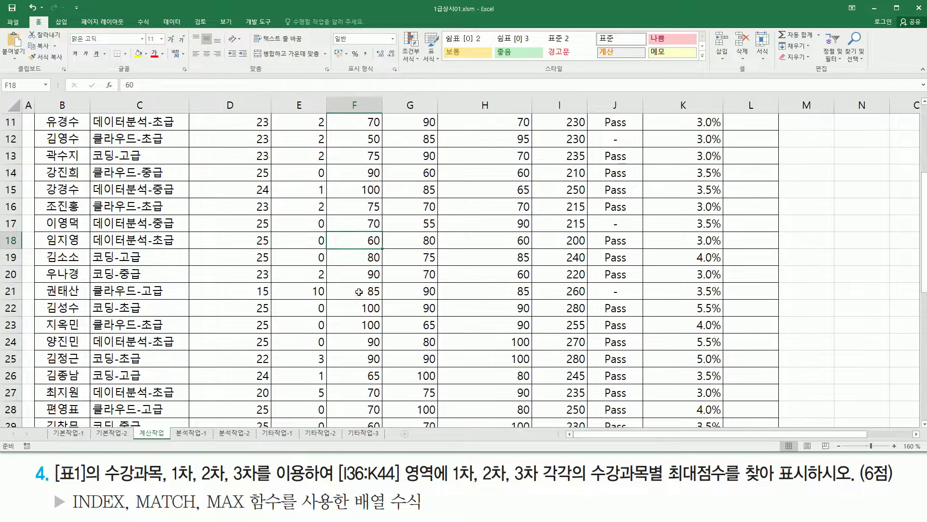
{"action": "left_click_drag", "start_coordinate": [41, 247], "coordinate": [381, 245]}
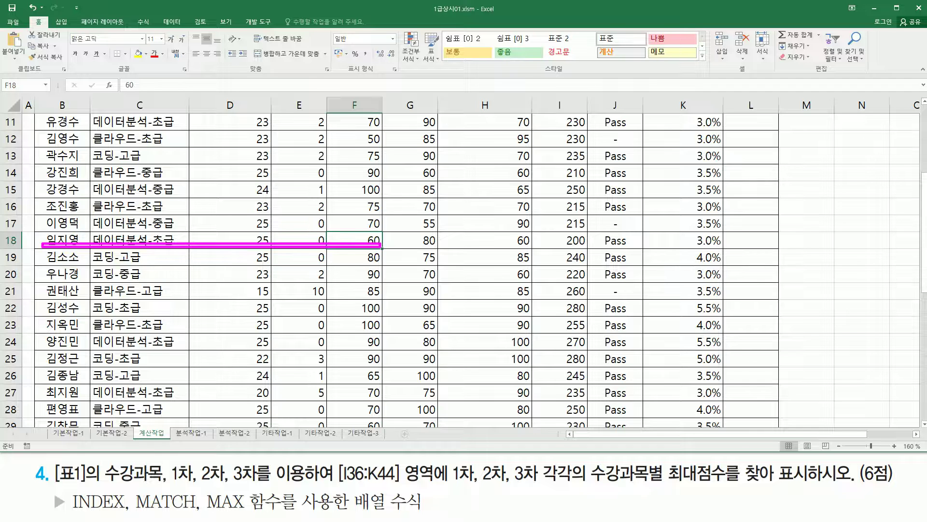
{"action": "mouse_move", "coordinate": [347, 258]}
{"action": "left_mouse_down"}
{"action": "mouse_move", "coordinate": [351, 250]}
{"action": "mouse_move", "coordinate": [348, 277]}
{"action": "mouse_move", "coordinate": [358, 261]}
{"action": "mouse_move", "coordinate": [353, 310]}
{"action": "mouse_move", "coordinate": [362, 298]}
{"action": "mouse_move", "coordinate": [340, 313]}
{"action": "mouse_move", "coordinate": [381, 300]}
{"action": "mouse_move", "coordinate": [390, 316]}
{"action": "mouse_move", "coordinate": [371, 319]}
{"action": "left_mouse_up"}
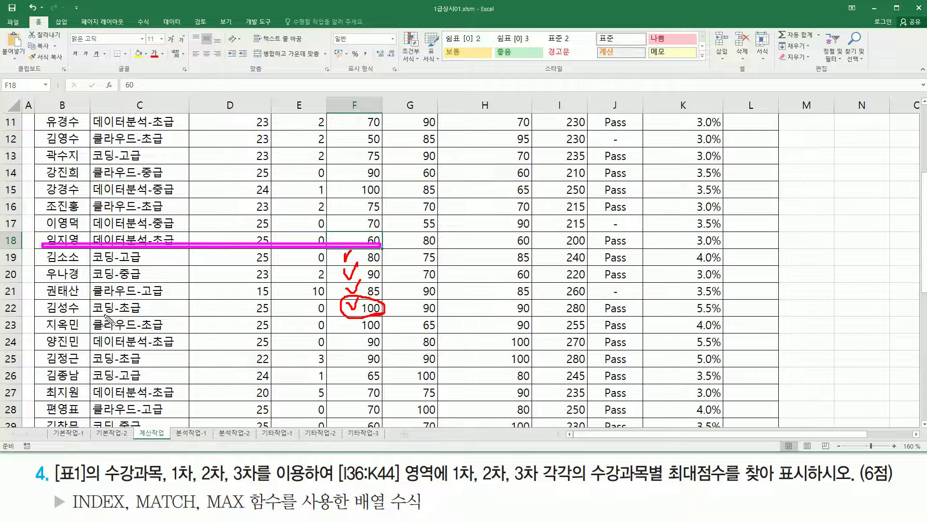
{"action": "mouse_move", "coordinate": [98, 319]}
{"action": "left_mouse_down"}
{"action": "mouse_move", "coordinate": [157, 302]}
{"action": "mouse_move", "coordinate": [94, 301]}
{"action": "mouse_move", "coordinate": [115, 322]}
{"action": "left_mouse_up"}
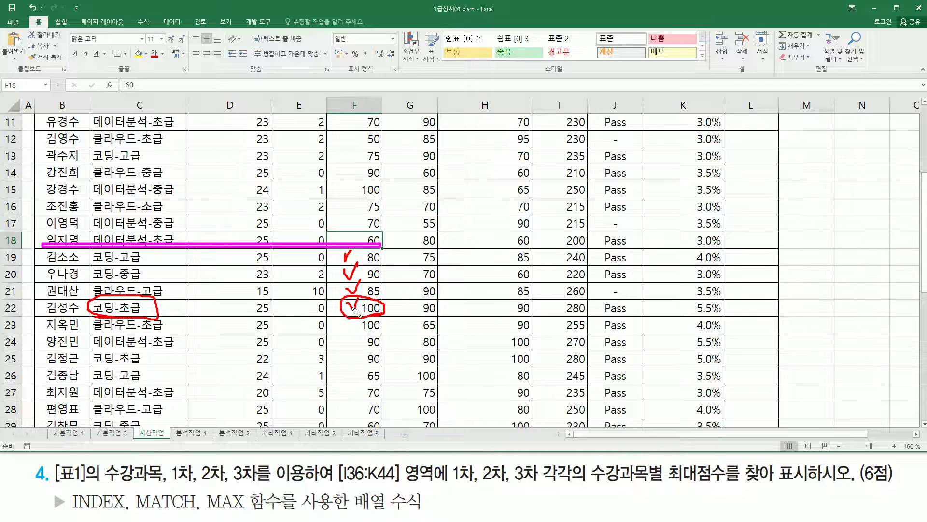
{"action": "key", "text": "Escape"}
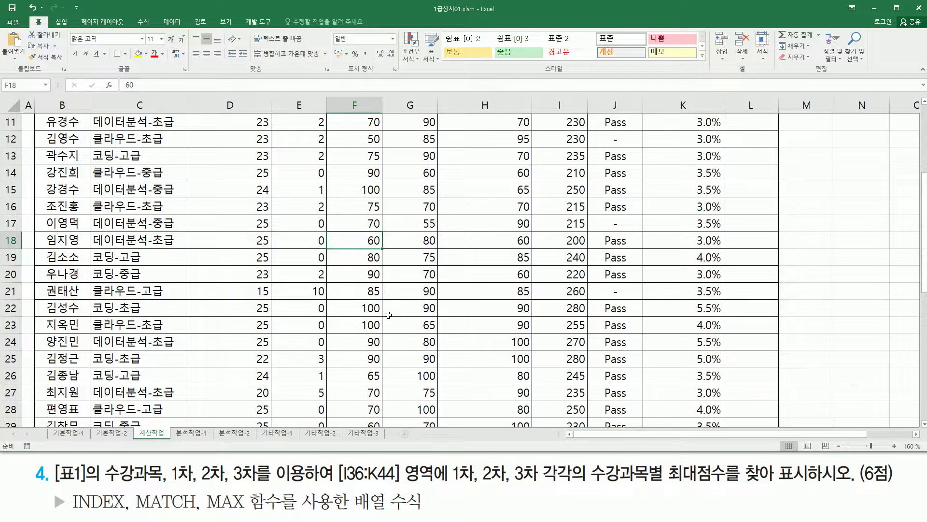
Step: Examine how the I36 position relates to the 1차 score range F3:F32 and the required INDEX function
{"action": "scroll", "coordinate": [613, 262], "scroll_direction": "down", "scroll_amount": 7}
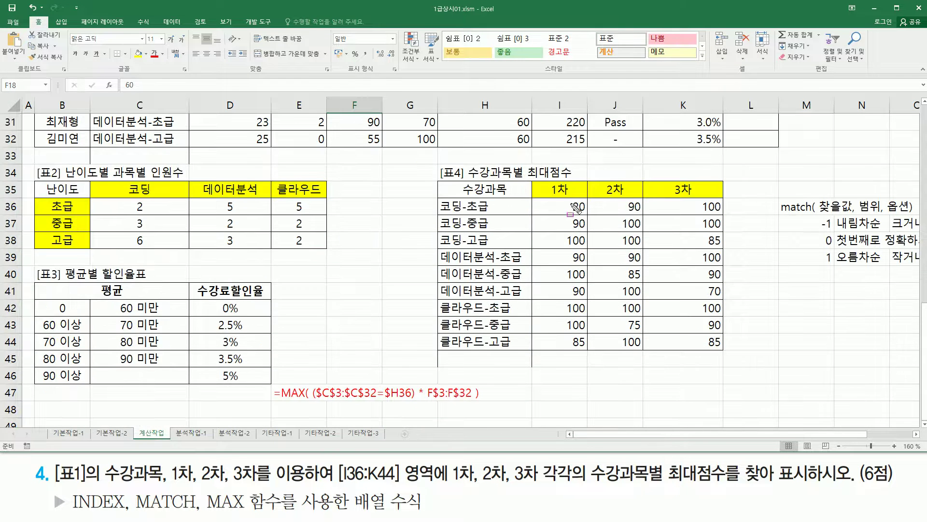
{"action": "left_click_drag", "start_coordinate": [570, 198], "coordinate": [588, 215]}
{"action": "key", "text": "Escape"}
{"action": "scroll", "coordinate": [365, 177], "scroll_direction": "up", "scroll_amount": 7}
{"action": "scroll", "coordinate": [364, 176], "scroll_direction": "up", "scroll_amount": 3}
{"action": "left_click_drag", "start_coordinate": [352, 155], "coordinate": [357, 390]}
{"action": "scroll", "coordinate": [373, 278], "scroll_direction": "up", "scroll_amount": 5}
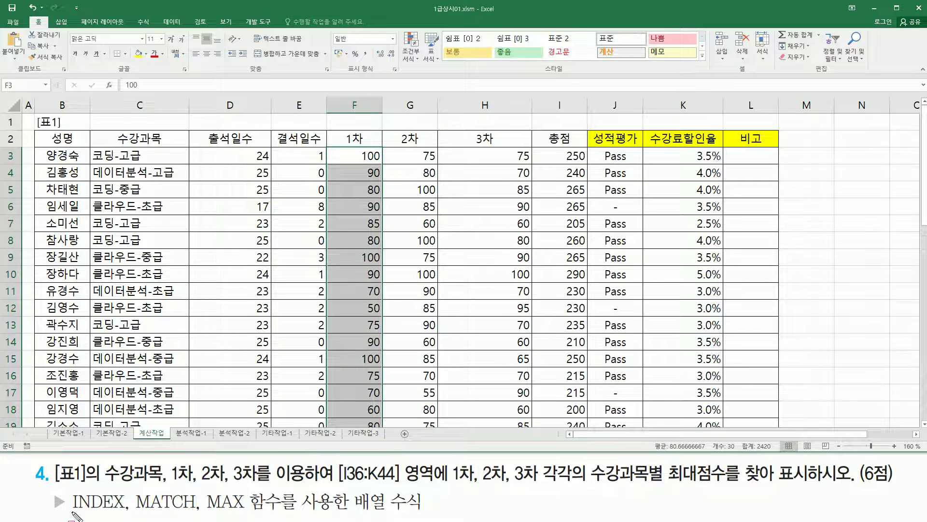
{"action": "mouse_move", "coordinate": [67, 516]}
{"action": "left_mouse_down"}
{"action": "mouse_move", "coordinate": [131, 511]}
{"action": "mouse_move", "coordinate": [132, 483]}
{"action": "mouse_move", "coordinate": [137, 493]}
{"action": "left_mouse_up"}
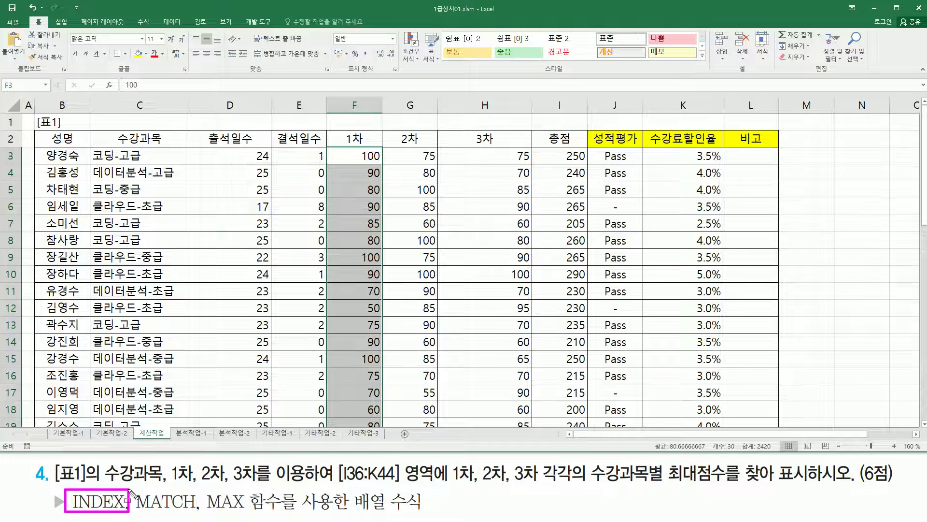
{"action": "scroll", "coordinate": [594, 270], "scroll_direction": "down", "scroll_amount": 10}
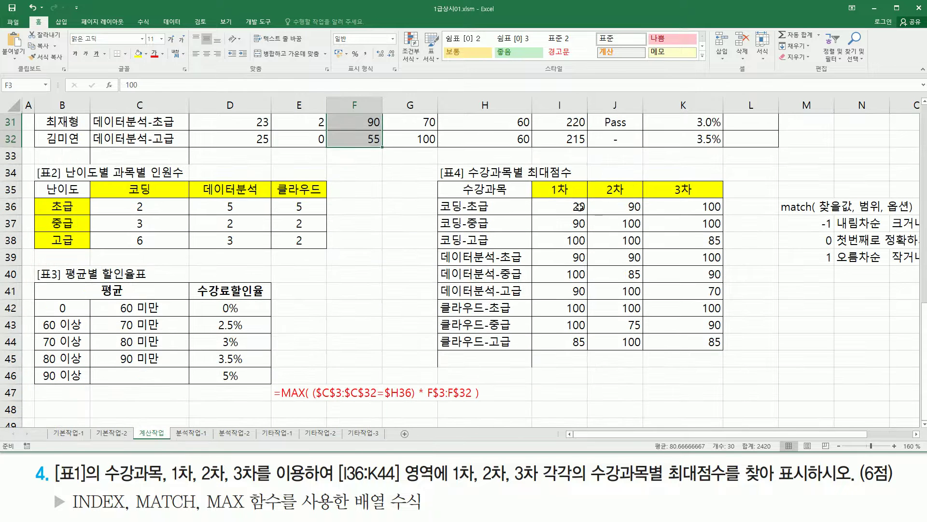
Step: Cut the MATCH expression out of the I36 formula and start an INDEX function in its place
{"action": "left_click", "coordinate": [562, 207]}
{"action": "double_click", "coordinate": [561, 207]}
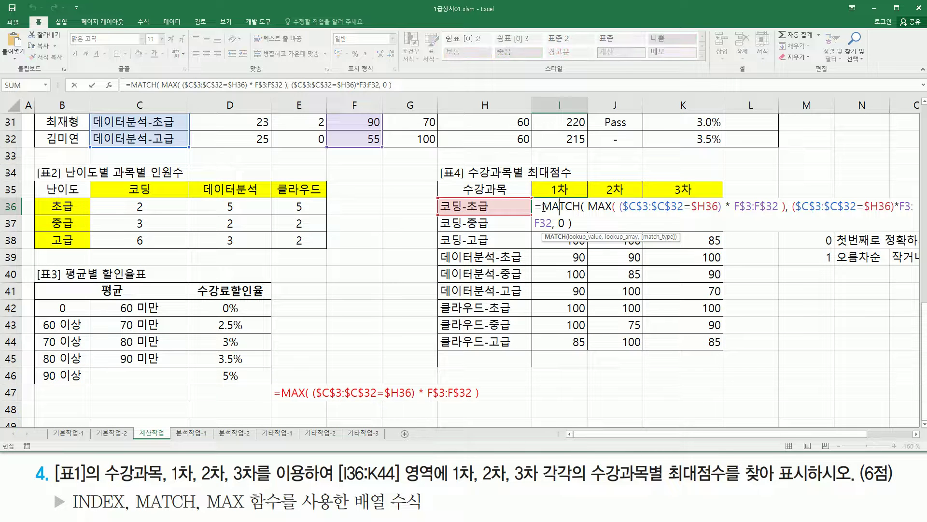
{"action": "left_click_drag", "start_coordinate": [542, 207], "coordinate": [599, 229]}
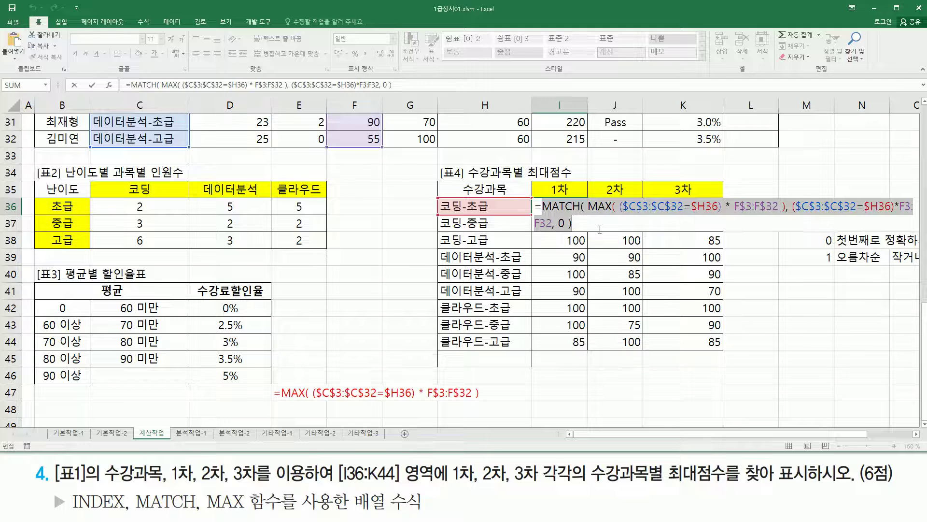
{"action": "key", "text": "ctrl+x"}
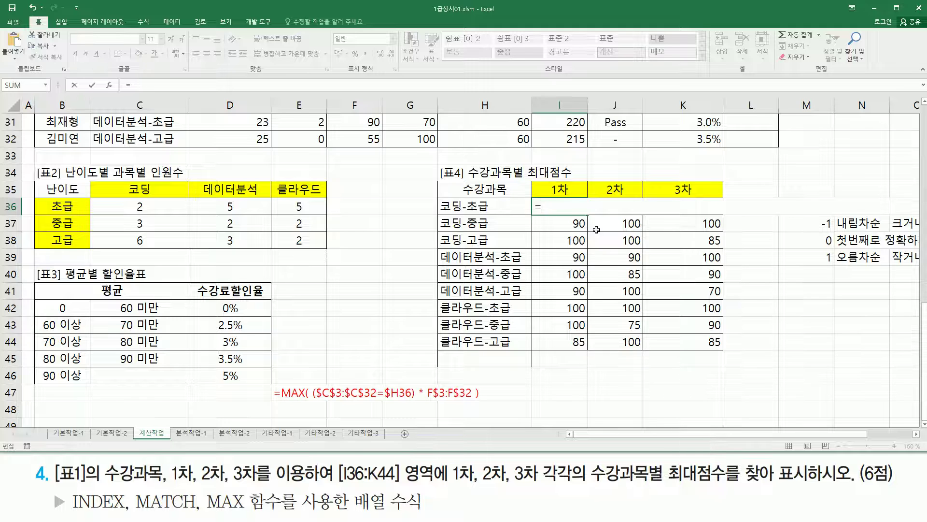
{"action": "type", "text": "index("}
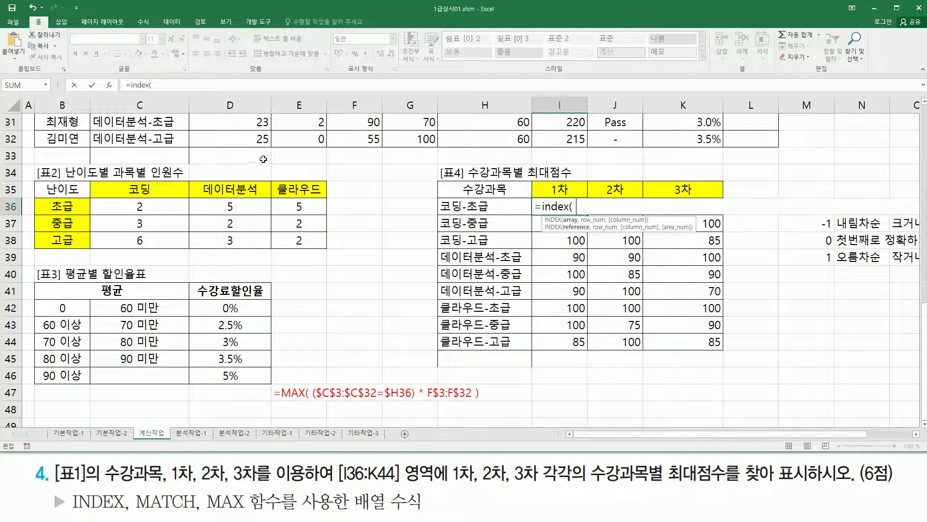
Step: Set F3:F32 as INDEX's array and paste the cut MATCH expression as its row number
{"action": "scroll", "coordinate": [380, 158], "scroll_direction": "up", "scroll_amount": 10}
{"action": "left_click", "coordinate": [377, 157]}
{"action": "scroll", "coordinate": [356, 234], "scroll_direction": "down", "scroll_amount": 7}
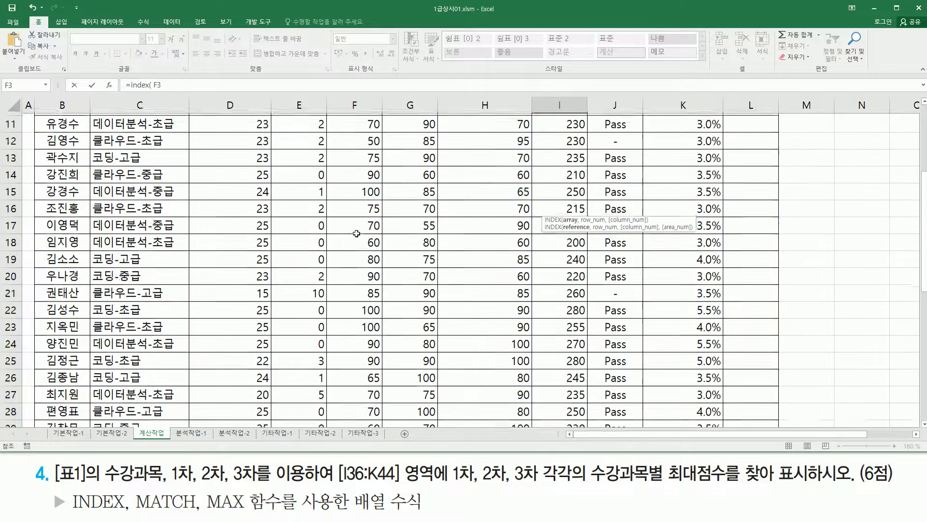
{"action": "left_click", "coordinate": [365, 308], "text": "shift"}
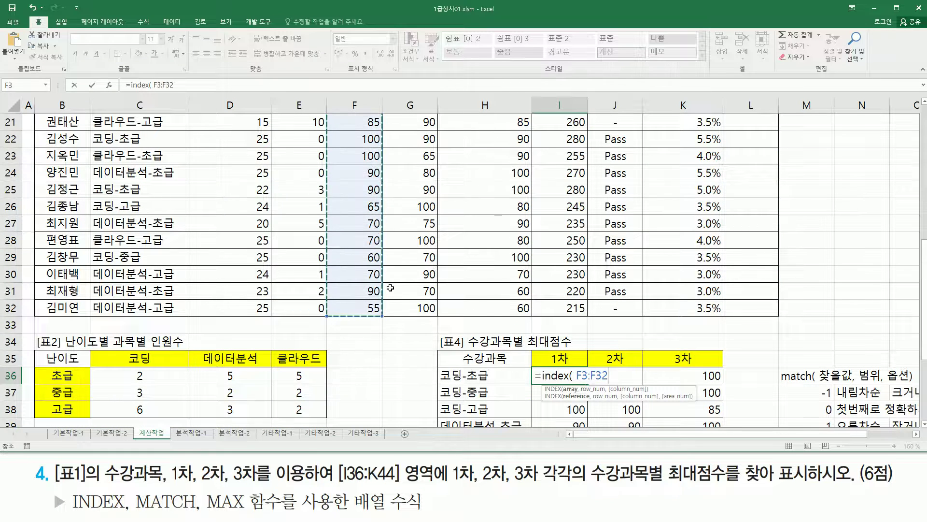
{"action": "type", "text": ","}
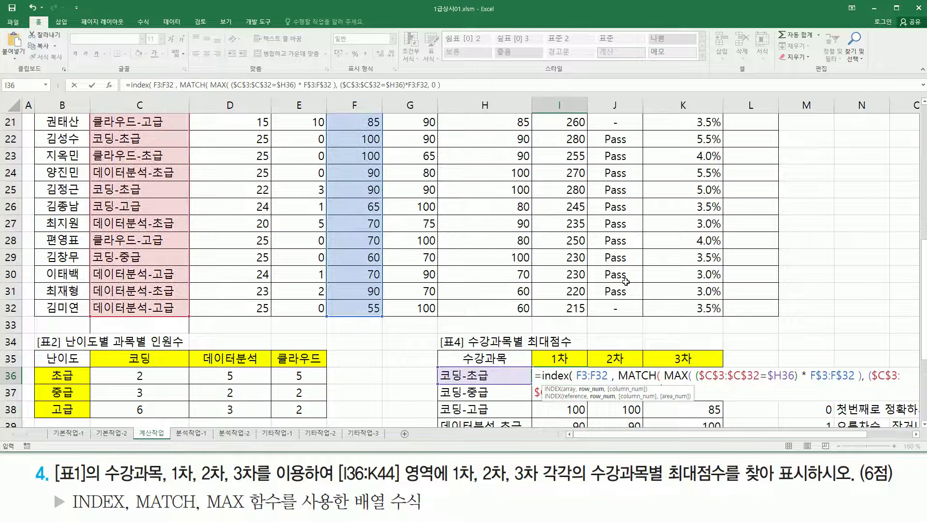
Step: Review the MATCH expression against the F3:F32 scores and close the INDEX function with a parenthesis
{"action": "left_click_drag", "start_coordinate": [620, 375], "coordinate": [817, 413]}
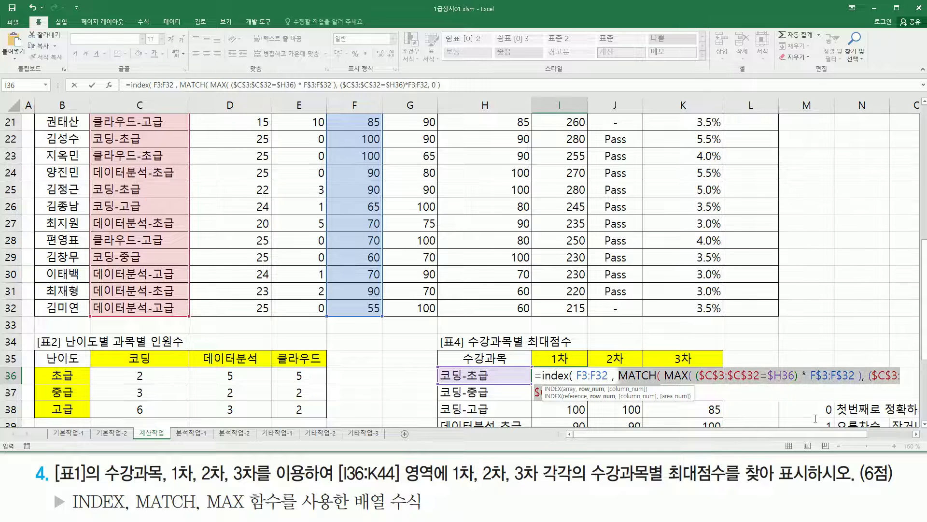
{"action": "scroll", "coordinate": [645, 237], "scroll_direction": "down", "scroll_amount": 3}
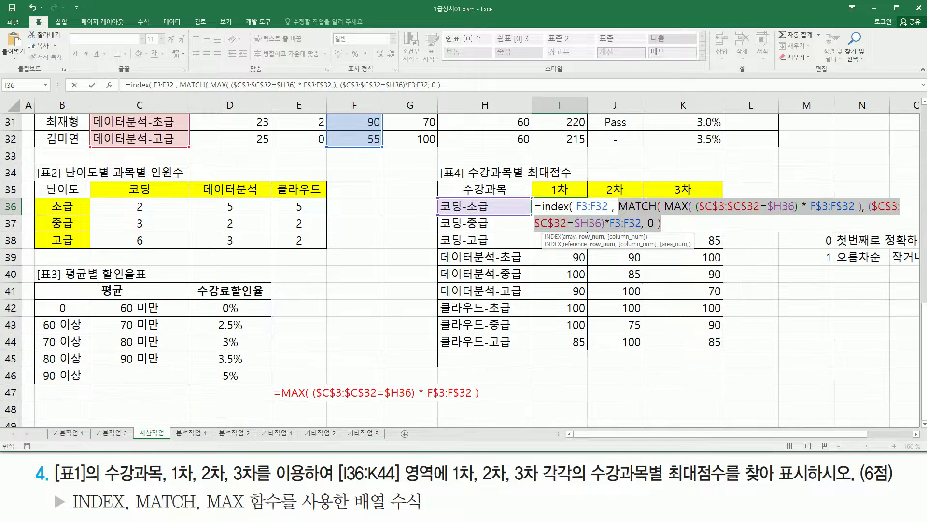
{"action": "scroll", "coordinate": [386, 184], "scroll_direction": "up", "scroll_amount": 10}
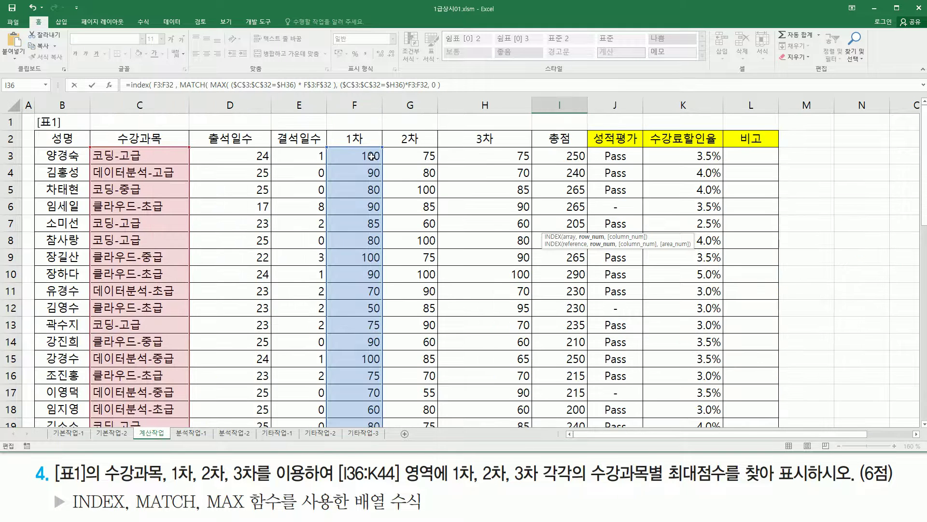
{"action": "scroll", "coordinate": [359, 308], "scroll_direction": "down", "scroll_amount": 7}
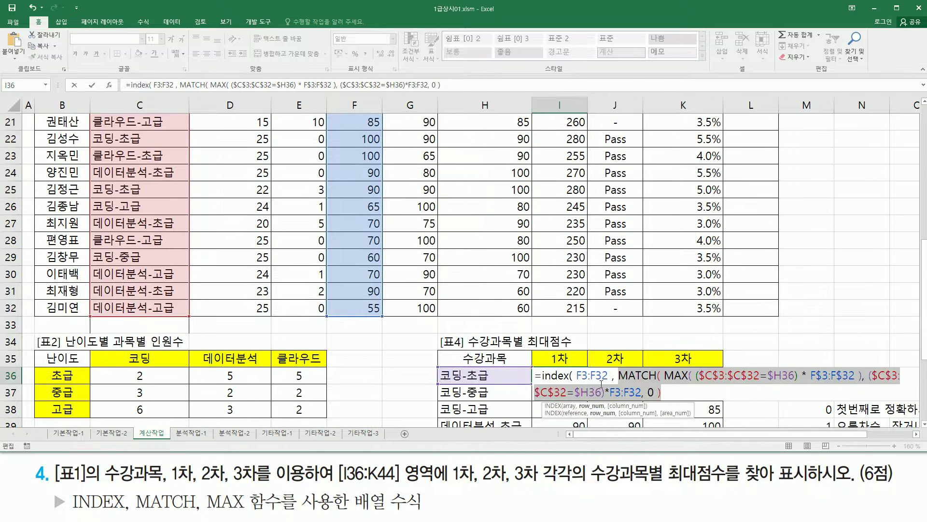
{"action": "left_click", "coordinate": [668, 394]}
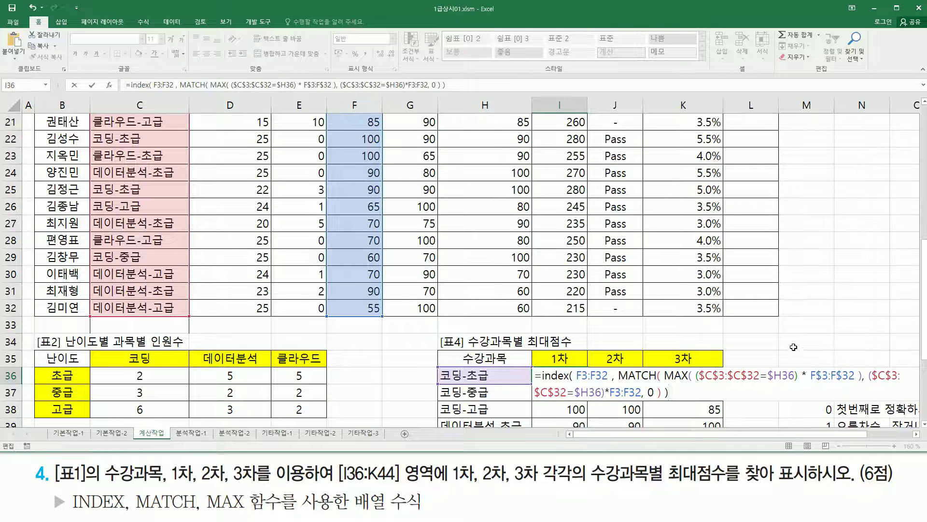
Step: Examine how INDEX's F3:F32 range should behave when the formula is filled down and across 표4's 1차, 2차 and 3차 columns
{"action": "left_click_drag", "start_coordinate": [580, 376], "coordinate": [602, 380]}
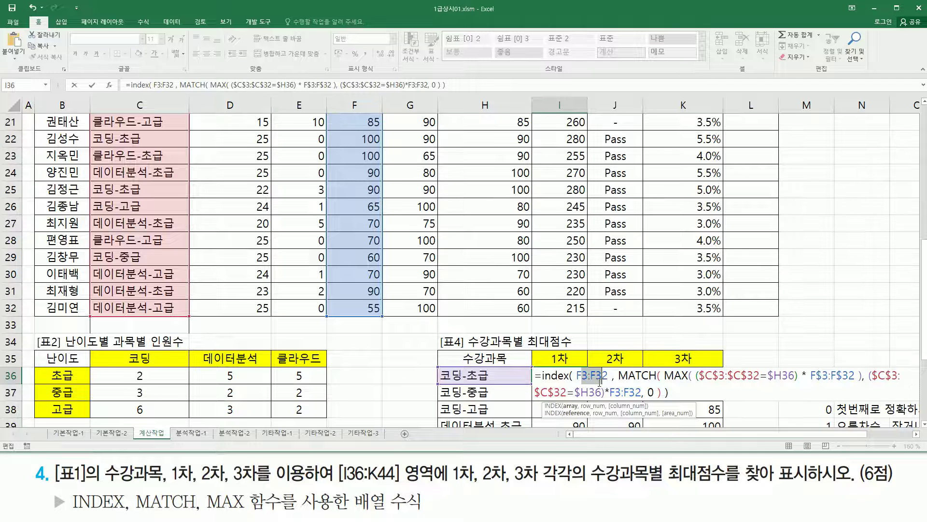
{"action": "scroll", "coordinate": [600, 381], "scroll_direction": "down", "scroll_amount": 3}
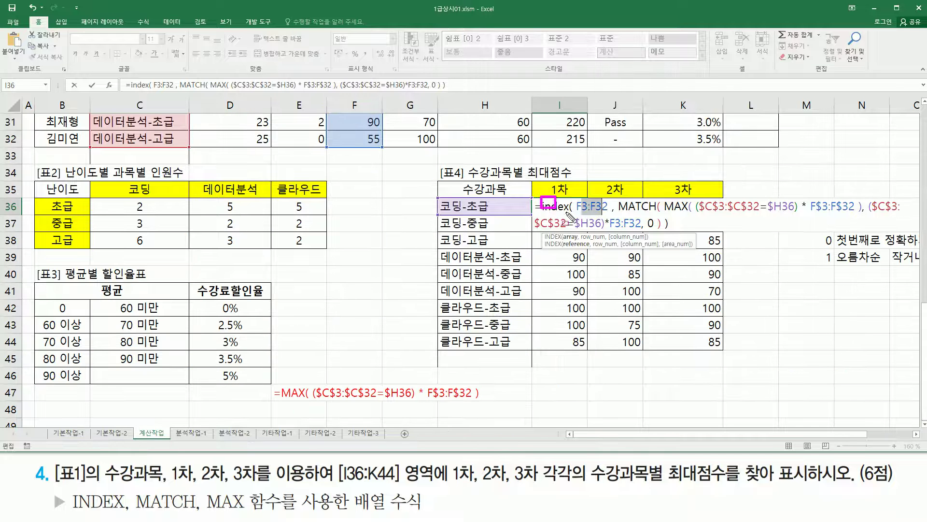
{"action": "mouse_move", "coordinate": [544, 239]}
{"action": "left_mouse_down"}
{"action": "mouse_move", "coordinate": [584, 265]}
{"action": "mouse_move", "coordinate": [582, 281]}
{"action": "left_mouse_up"}
{"action": "left_click_drag", "start_coordinate": [550, 289], "coordinate": [585, 299]}
{"action": "mouse_move", "coordinate": [548, 179]}
{"action": "left_mouse_down"}
{"action": "mouse_move", "coordinate": [578, 198]}
{"action": "mouse_move", "coordinate": [522, 344]}
{"action": "mouse_move", "coordinate": [547, 358]}
{"action": "mouse_move", "coordinate": [546, 342]}
{"action": "left_mouse_up"}
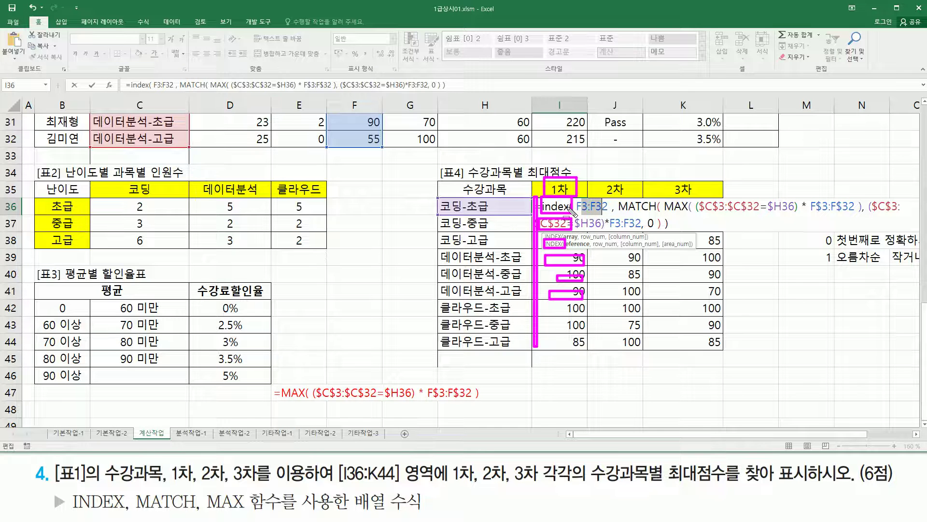
{"action": "mouse_move", "coordinate": [548, 200]}
{"action": "left_mouse_down"}
{"action": "mouse_move", "coordinate": [567, 217]}
{"action": "mouse_move", "coordinate": [569, 338]}
{"action": "mouse_move", "coordinate": [582, 357]}
{"action": "left_mouse_up"}
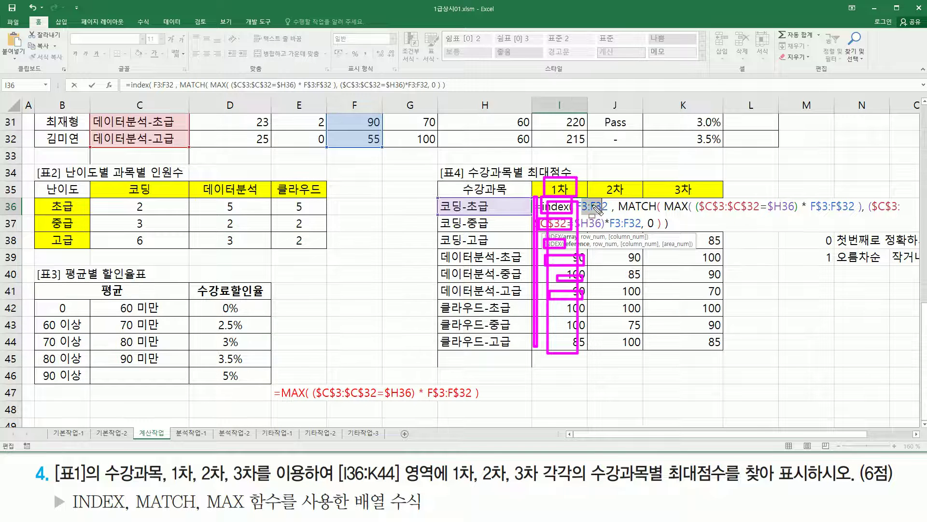
{"action": "mouse_move", "coordinate": [573, 209]}
{"action": "left_mouse_down"}
{"action": "mouse_move", "coordinate": [617, 208]}
{"action": "mouse_move", "coordinate": [617, 283]}
{"action": "mouse_move", "coordinate": [643, 355]}
{"action": "left_mouse_up"}
{"action": "mouse_move", "coordinate": [636, 205]}
{"action": "left_mouse_down"}
{"action": "mouse_move", "coordinate": [669, 206]}
{"action": "mouse_move", "coordinate": [734, 374]}
{"action": "mouse_move", "coordinate": [724, 361]}
{"action": "left_mouse_up"}
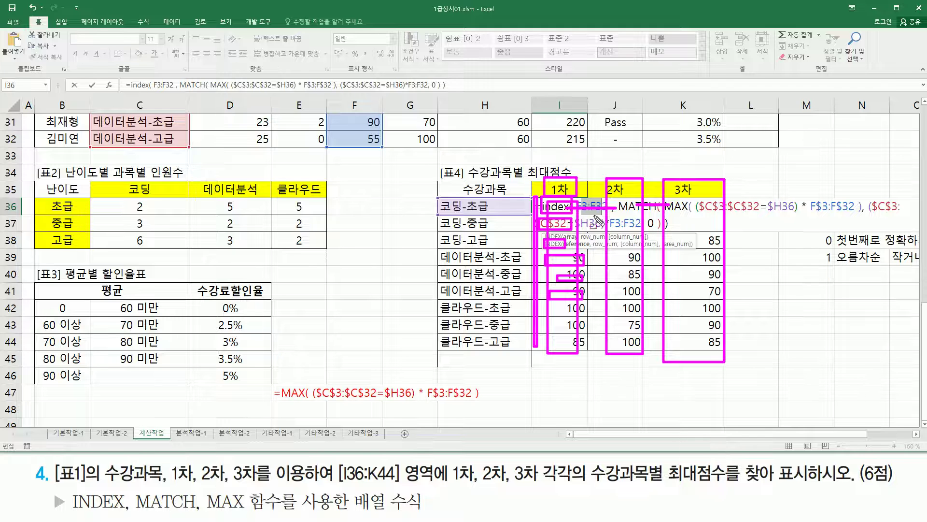
{"action": "key", "text": "Escape"}
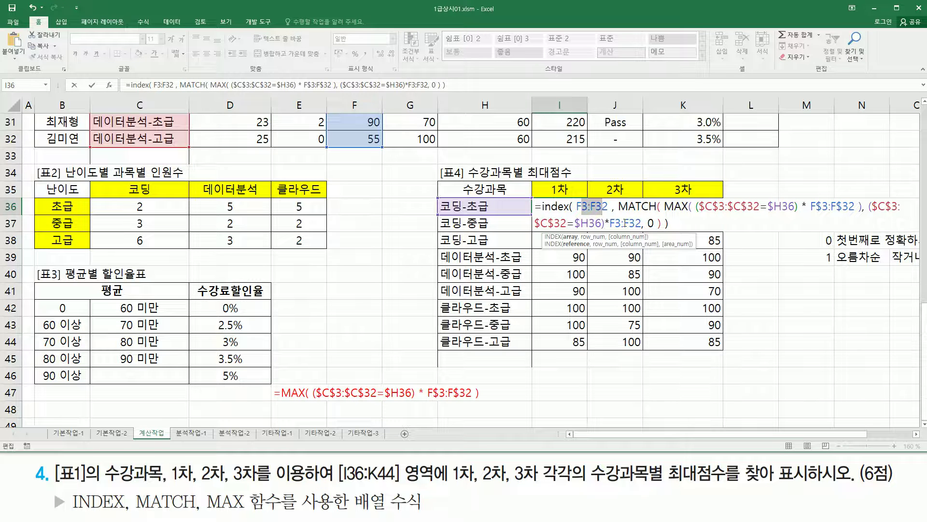
Step: Fix the rows of INDEX's array reference as F$3:F$32
{"action": "key", "text": "F4"}
{"action": "key", "text": "F4"}
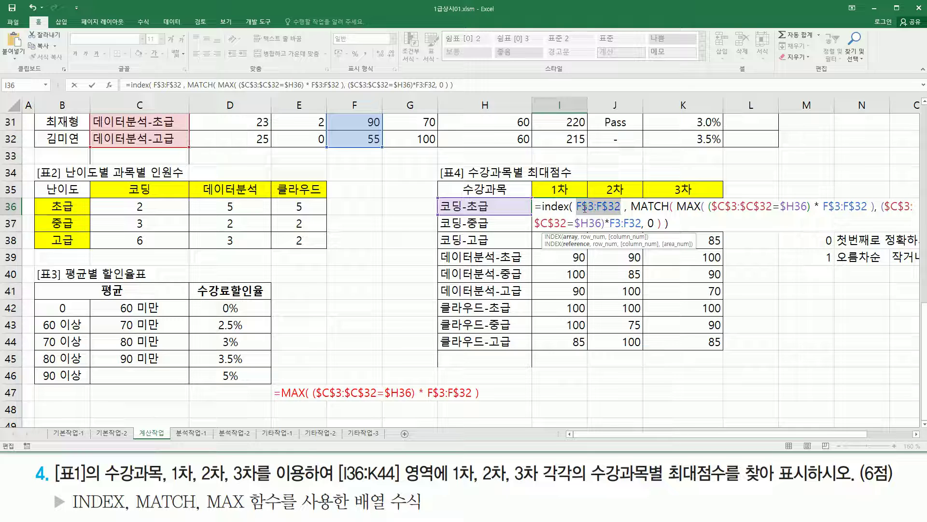
{"action": "left_click", "coordinate": [585, 209]}
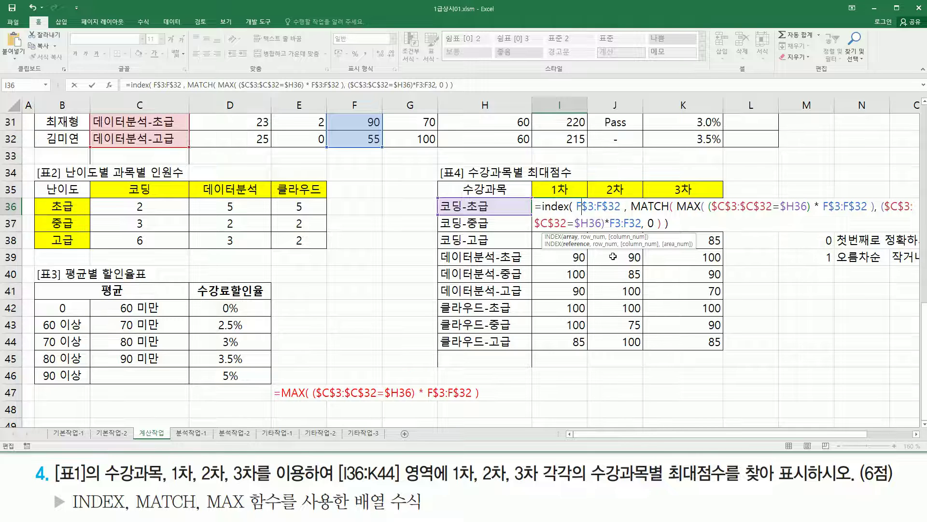
Step: Fix the rows of the score range inside MATCH's lookup array as F$3:F$32
{"action": "left_click_drag", "start_coordinate": [631, 206], "coordinate": [629, 225]}
{"action": "left_click", "coordinate": [623, 222]}
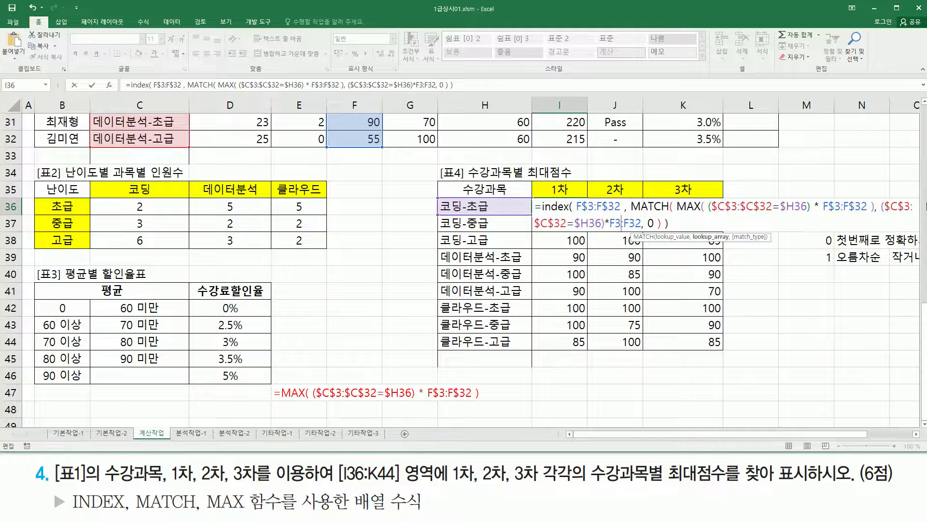
{"action": "left_click_drag", "start_coordinate": [881, 206], "coordinate": [637, 224]}
{"action": "left_click", "coordinate": [615, 225]}
{"action": "key", "text": "F4"}
{"action": "key", "text": "F4"}
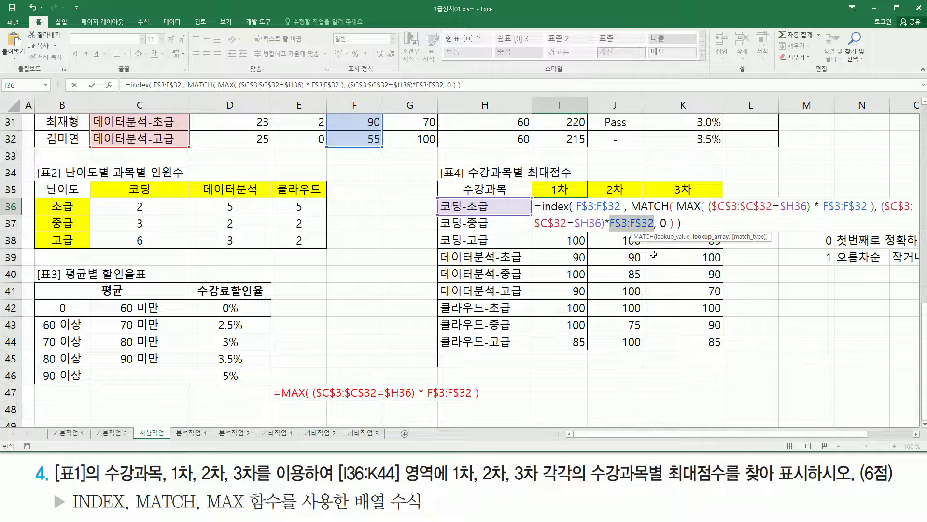
{"action": "left_click", "coordinate": [624, 225]}
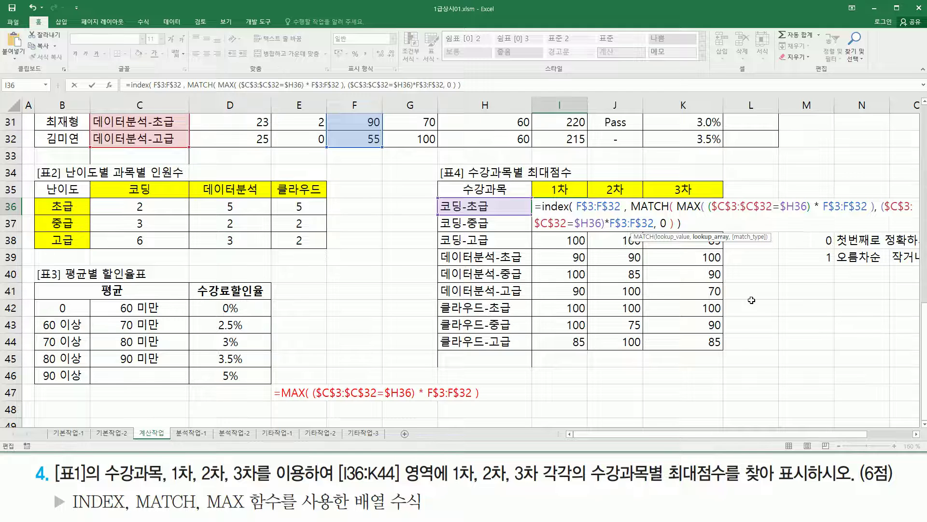
Step: Enter the INDEX formula in I36 as an array formula and fill it across I36:K44
{"action": "key", "text": "ctrl+shift+Return"}
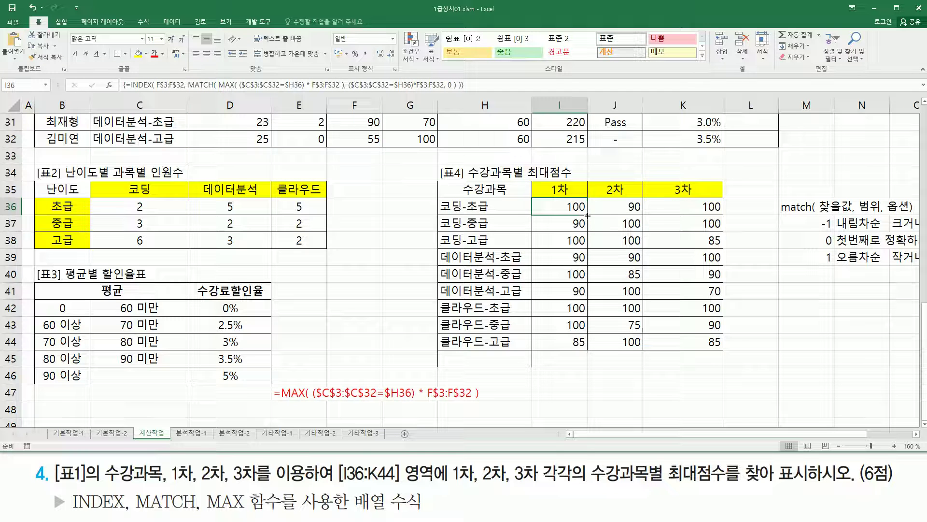
{"action": "left_click_drag", "start_coordinate": [587, 215], "coordinate": [736, 351]}
{"action": "left_click", "coordinate": [551, 210]}
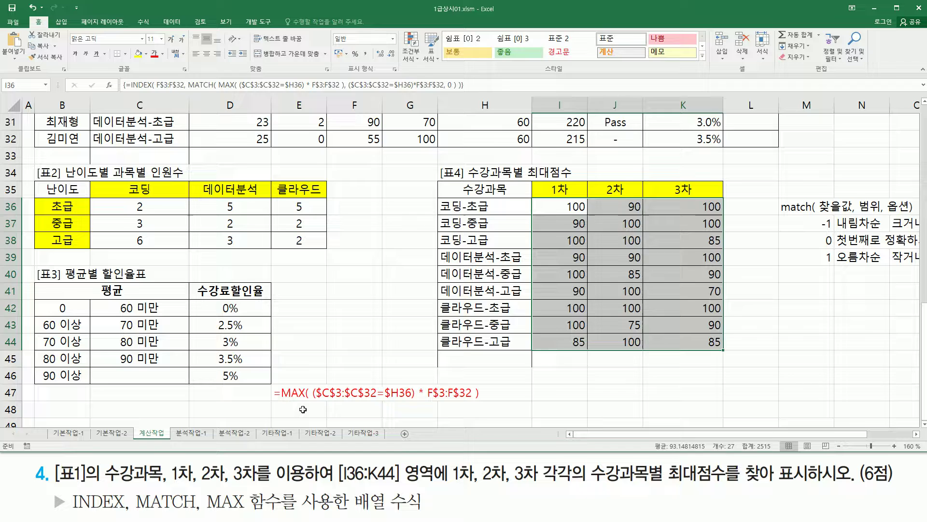
Step: Paste the finished INDEX, MATCH and MAX formula as text into E48, below the MAX formula note
{"action": "left_click", "coordinate": [303, 409]}
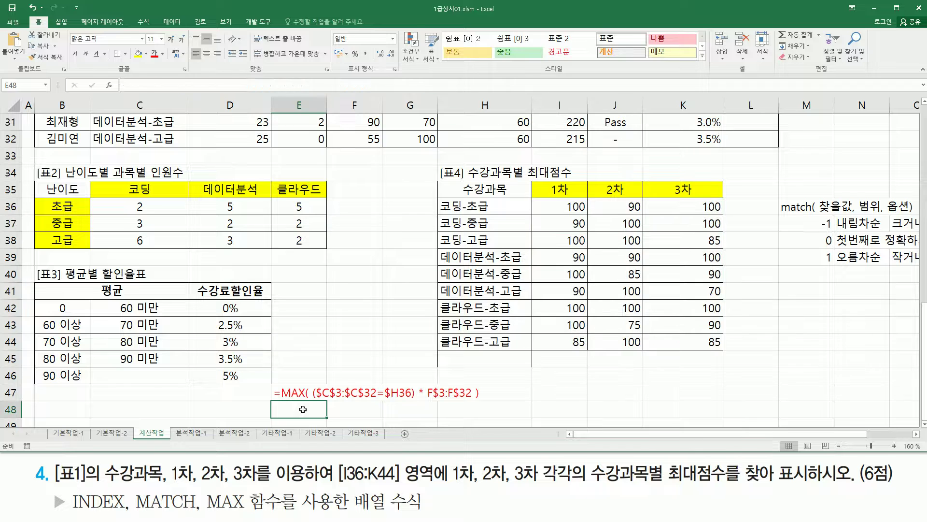
{"action": "key", "text": "ctrl+v"}
{"action": "key", "text": "Return"}
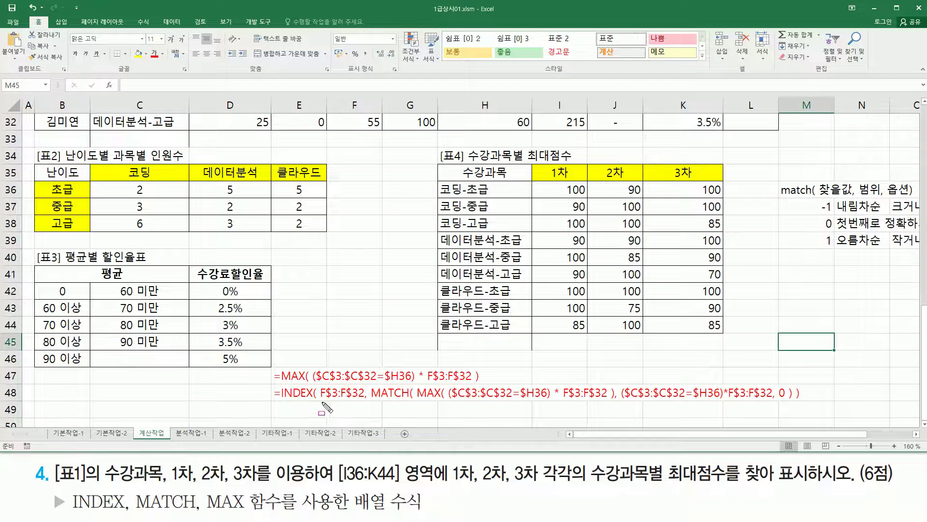
Step: Review how the E48 formula nests MAX as MATCH's lookup value and MATCH as the row number for INDEX's F$3:F$32
{"action": "left_click_drag", "start_coordinate": [318, 400], "coordinate": [793, 405]}
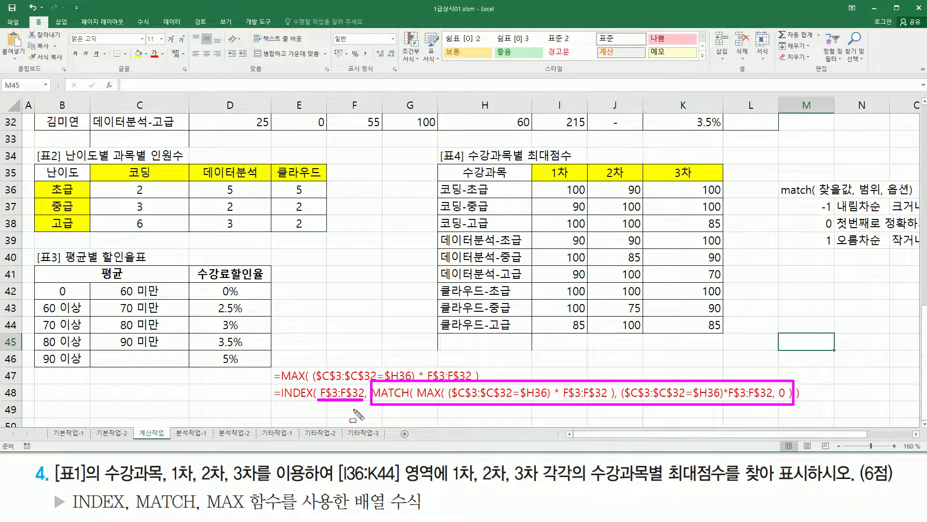
{"action": "key", "text": "Escape"}
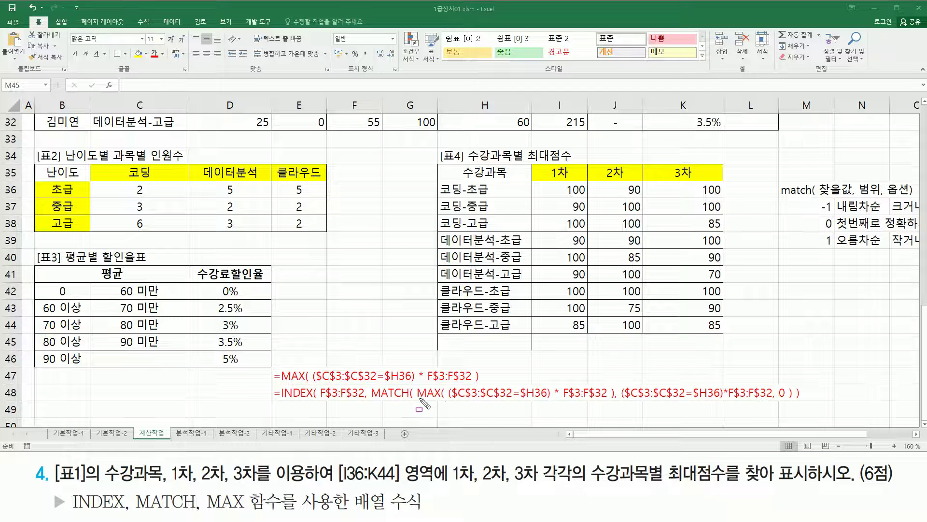
{"action": "left_click_drag", "start_coordinate": [276, 378], "coordinate": [475, 378]}
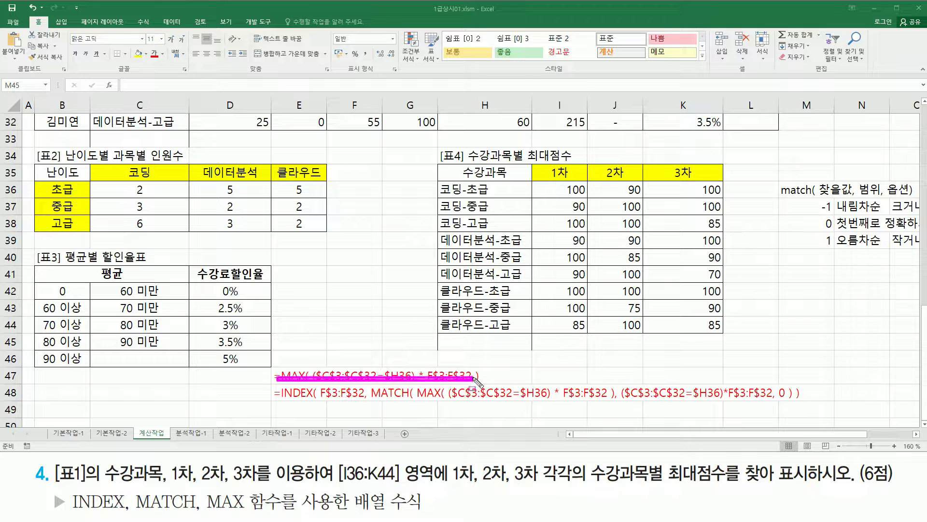
{"action": "mouse_move", "coordinate": [415, 400]}
{"action": "left_mouse_down"}
{"action": "mouse_move", "coordinate": [528, 400]}
{"action": "mouse_move", "coordinate": [620, 416]}
{"action": "mouse_move", "coordinate": [616, 385]}
{"action": "left_mouse_up"}
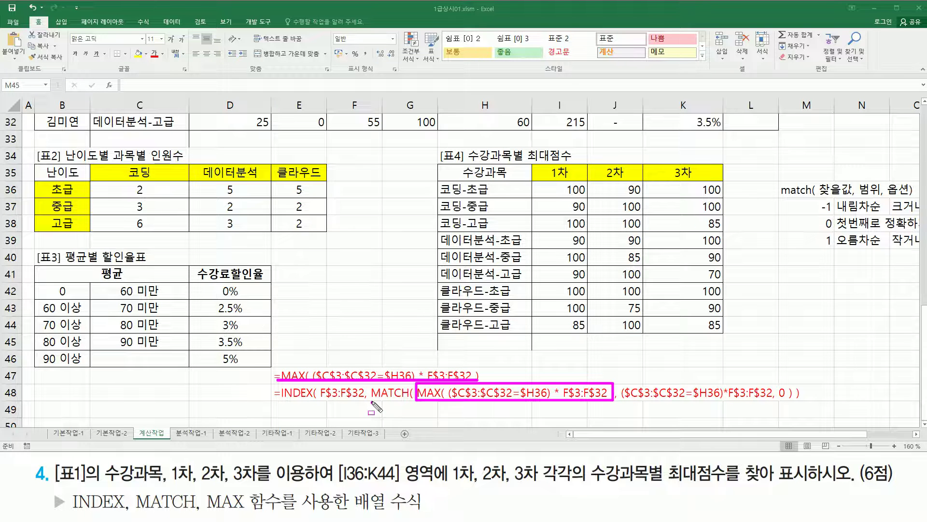
{"action": "left_click_drag", "start_coordinate": [373, 402], "coordinate": [411, 402]}
{"action": "mouse_move", "coordinate": [625, 402]}
{"action": "left_mouse_down"}
{"action": "mouse_move", "coordinate": [778, 400]}
{"action": "mouse_move", "coordinate": [777, 381]}
{"action": "mouse_move", "coordinate": [788, 407]}
{"action": "left_mouse_up"}
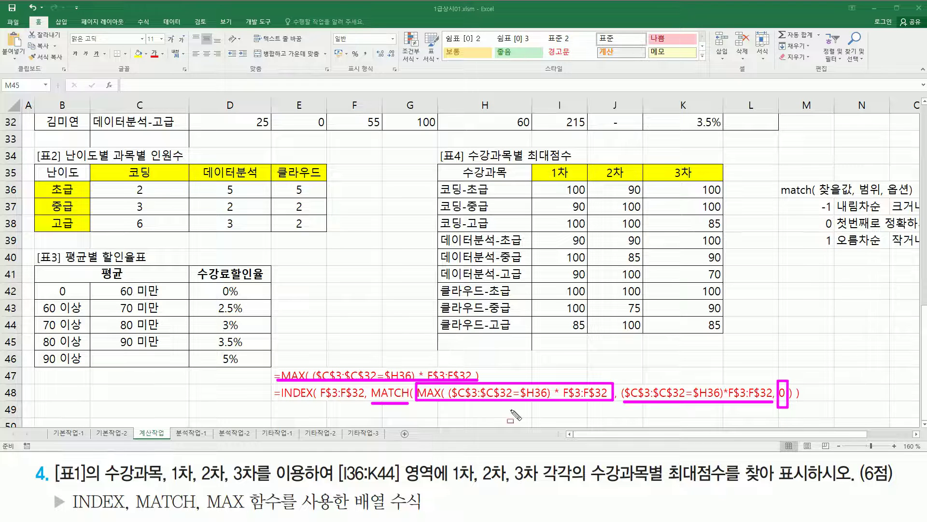
{"action": "left_click_drag", "start_coordinate": [625, 407], "coordinate": [774, 407]}
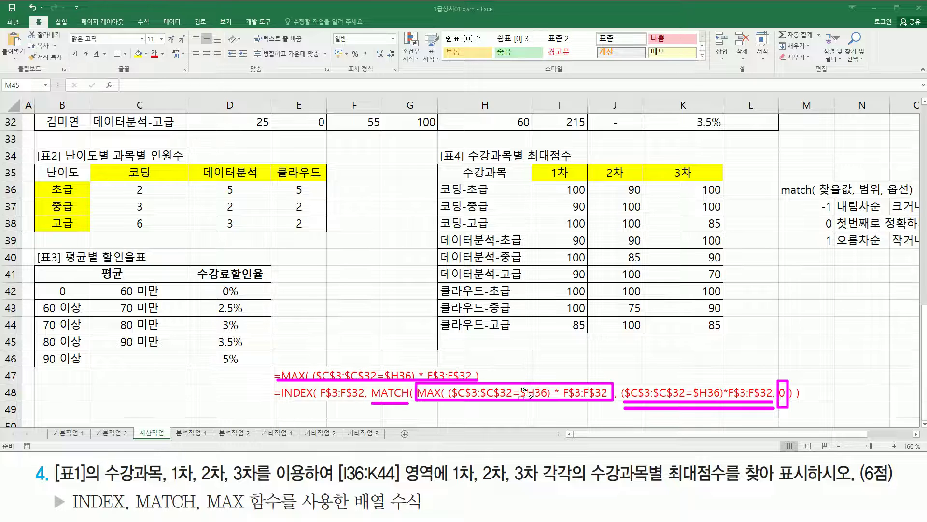
{"action": "key", "text": "Escape"}
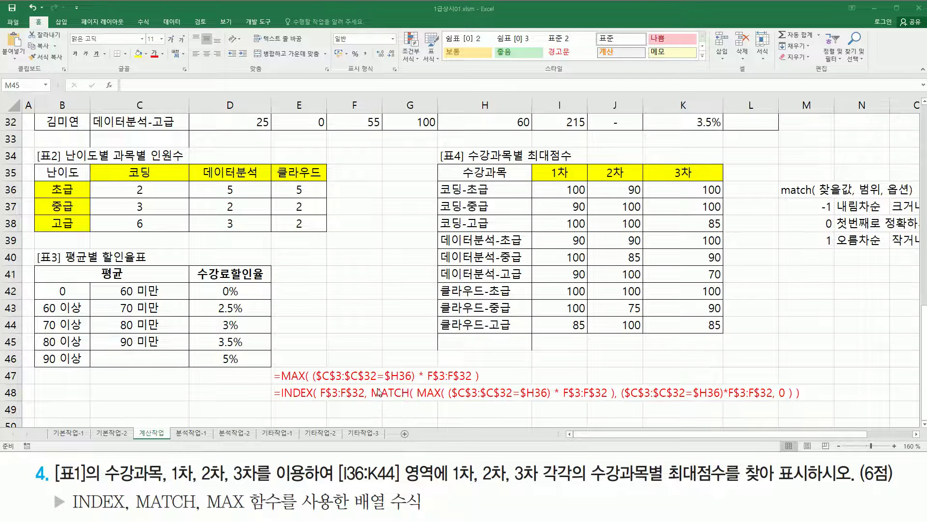
{"action": "mouse_move", "coordinate": [373, 383]}
{"action": "left_mouse_down"}
{"action": "mouse_move", "coordinate": [386, 406]}
{"action": "mouse_move", "coordinate": [794, 404]}
{"action": "left_mouse_up"}
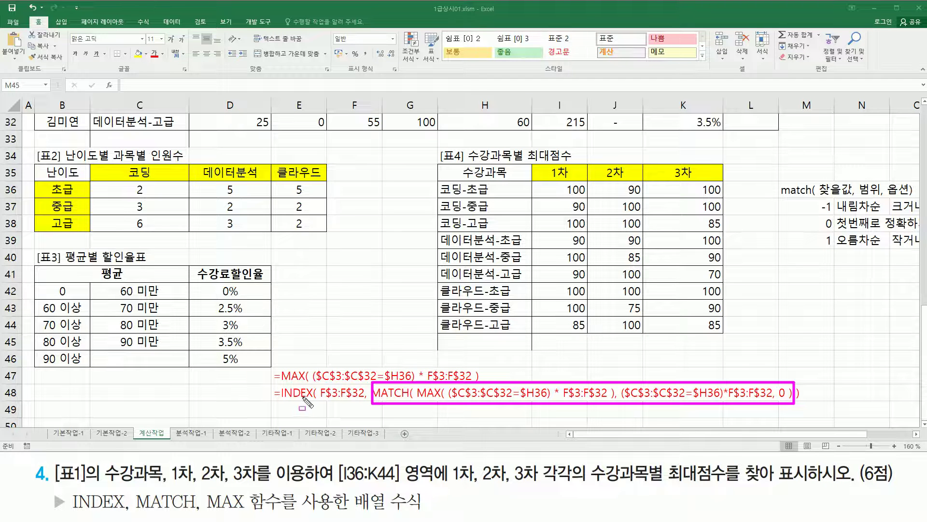
{"action": "left_click_drag", "start_coordinate": [317, 400], "coordinate": [360, 401]}
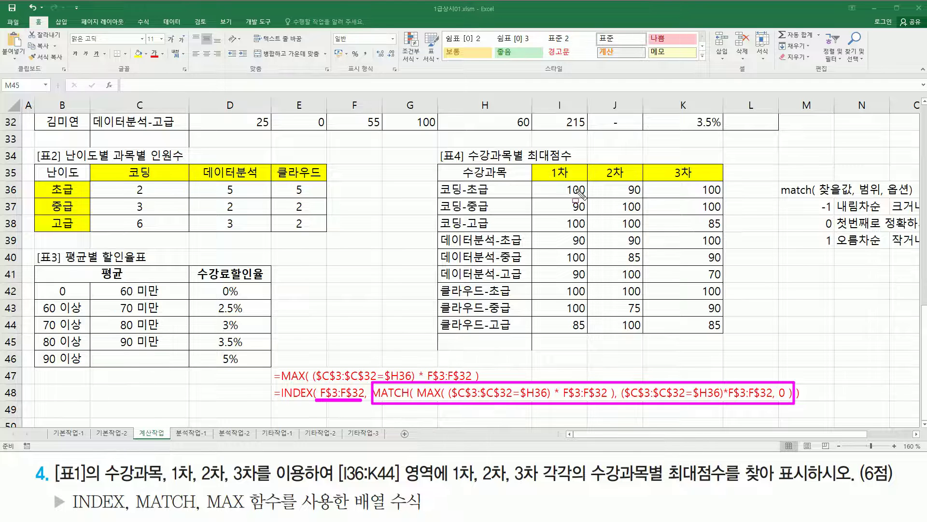
{"action": "key", "text": "Escape"}
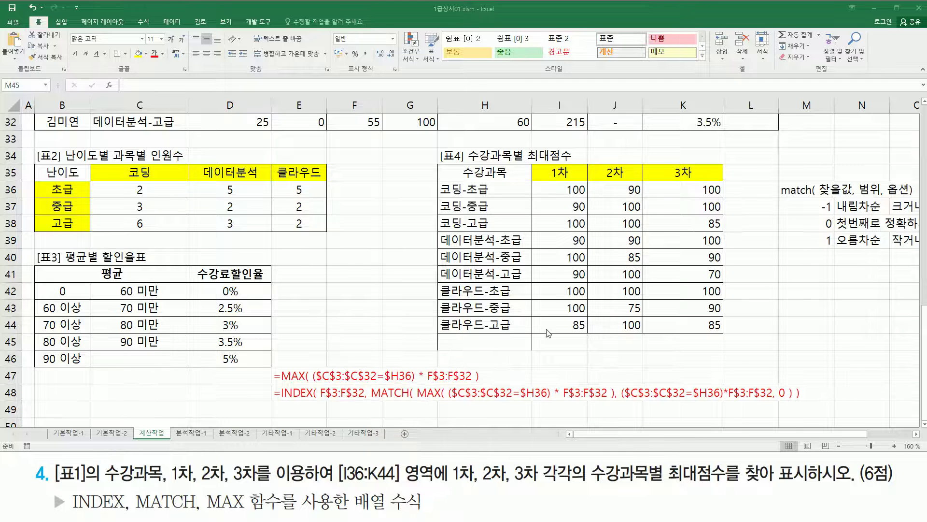
Step: Compare the MAX-only formula in E47 and the INDEX formula in E48 with the functions required by exercise 4
{"action": "mouse_move", "coordinate": [268, 367]}
{"action": "left_mouse_down"}
{"action": "mouse_move", "coordinate": [408, 387]}
{"action": "mouse_move", "coordinate": [489, 384]}
{"action": "left_mouse_up"}
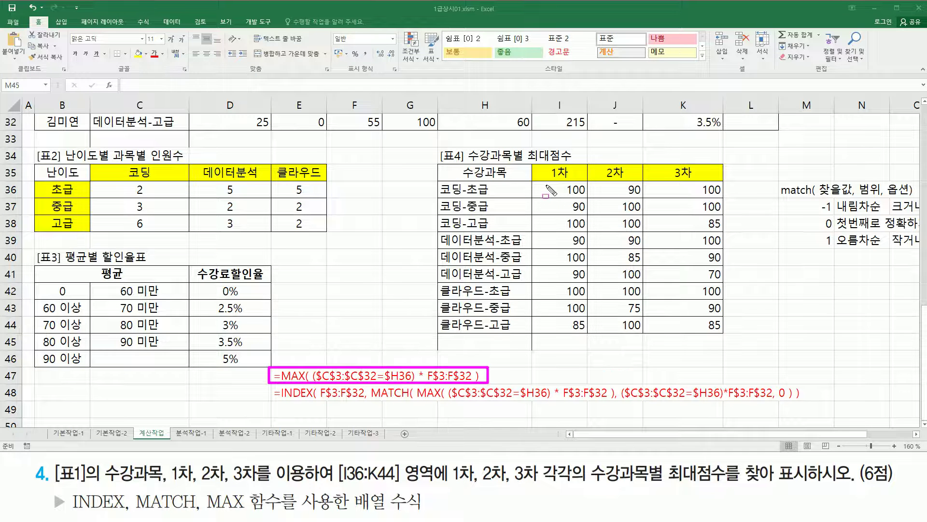
{"action": "mouse_move", "coordinate": [541, 183]}
{"action": "left_mouse_down"}
{"action": "mouse_move", "coordinate": [649, 309]}
{"action": "mouse_move", "coordinate": [720, 336]}
{"action": "left_mouse_up"}
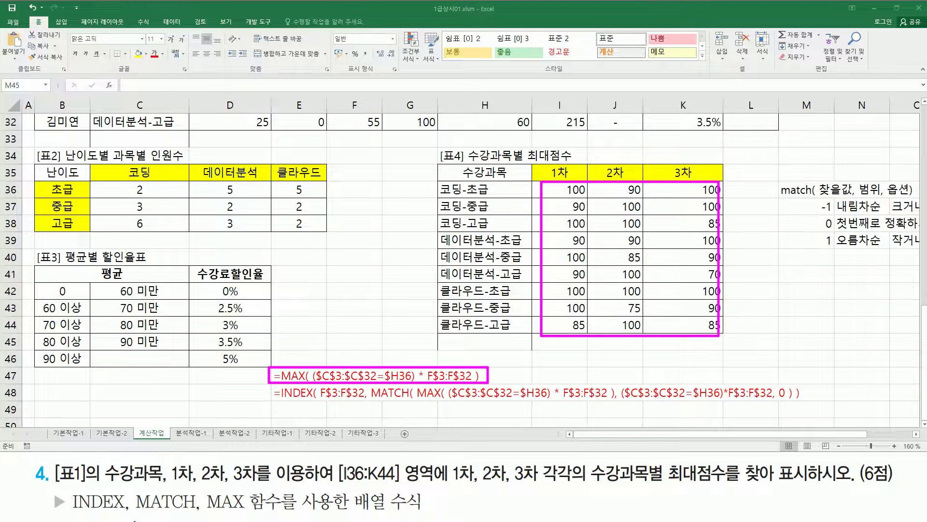
{"action": "left_click_drag", "start_coordinate": [68, 513], "coordinate": [334, 506]}
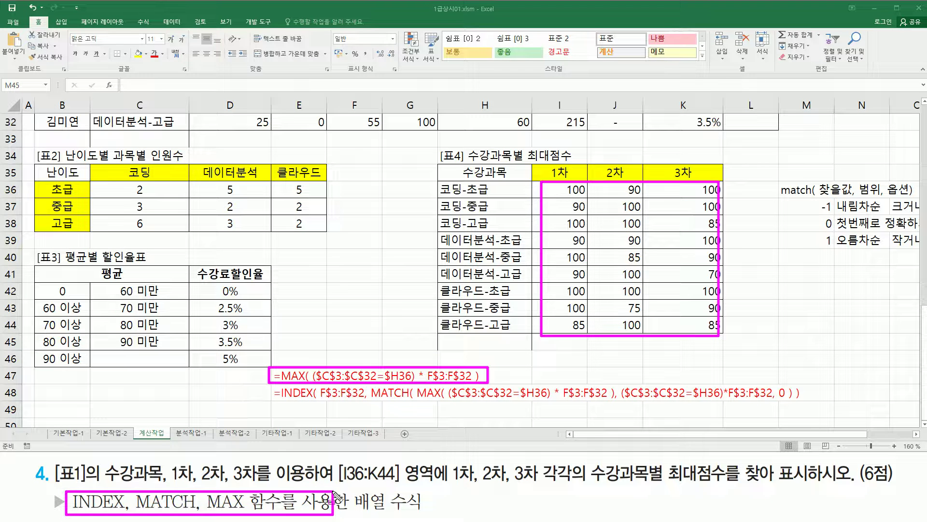
{"action": "left_click_drag", "start_coordinate": [277, 400], "coordinate": [311, 400]}
{"action": "left_click_drag", "start_coordinate": [368, 400], "coordinate": [440, 401]}
{"action": "mouse_move", "coordinate": [267, 418]}
{"action": "left_mouse_down"}
{"action": "mouse_move", "coordinate": [683, 418]}
{"action": "mouse_move", "coordinate": [813, 387]}
{"action": "left_mouse_up"}
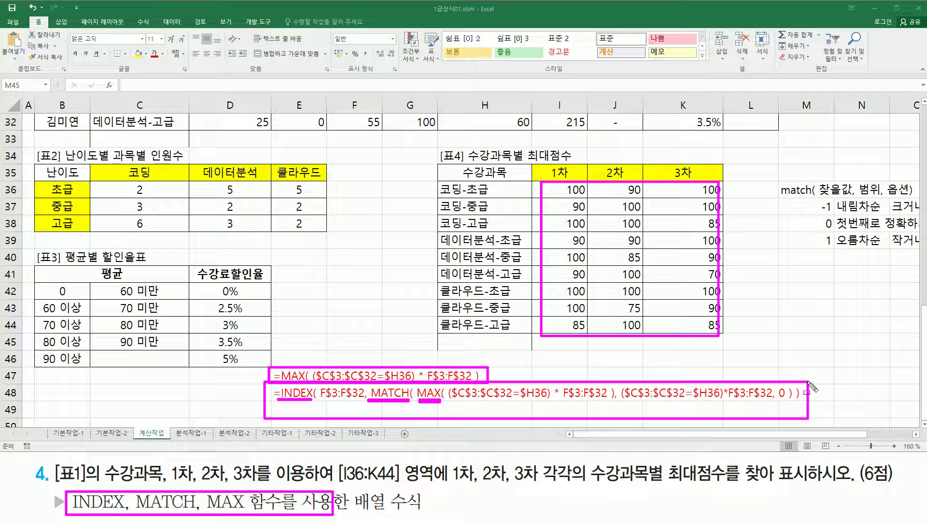
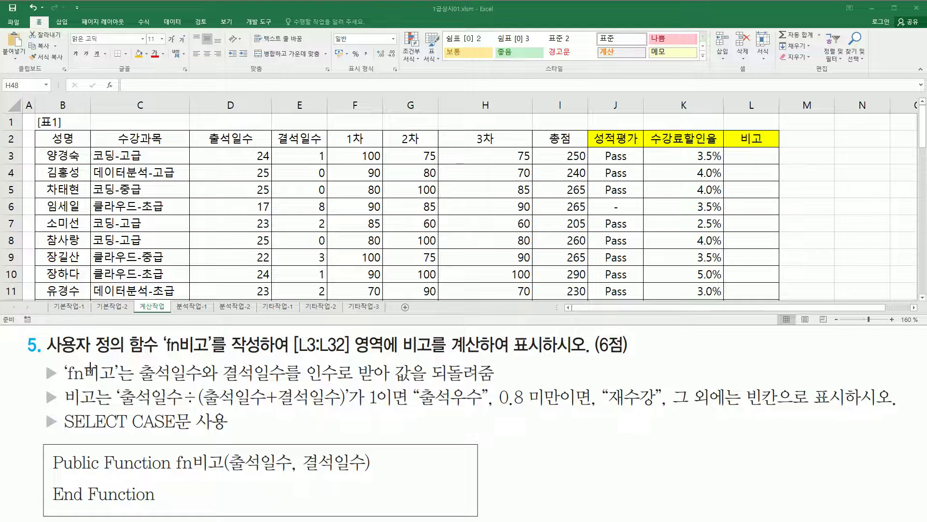
Step: Read exercise 5's main instruction on the user-defined function fn비고 and its target range L3:L32 in the 비고 column
{"action": "mouse_move", "coordinate": [48, 357]}
{"action": "left_mouse_down"}
{"action": "mouse_move", "coordinate": [155, 356]}
{"action": "mouse_move", "coordinate": [162, 330]}
{"action": "left_mouse_up"}
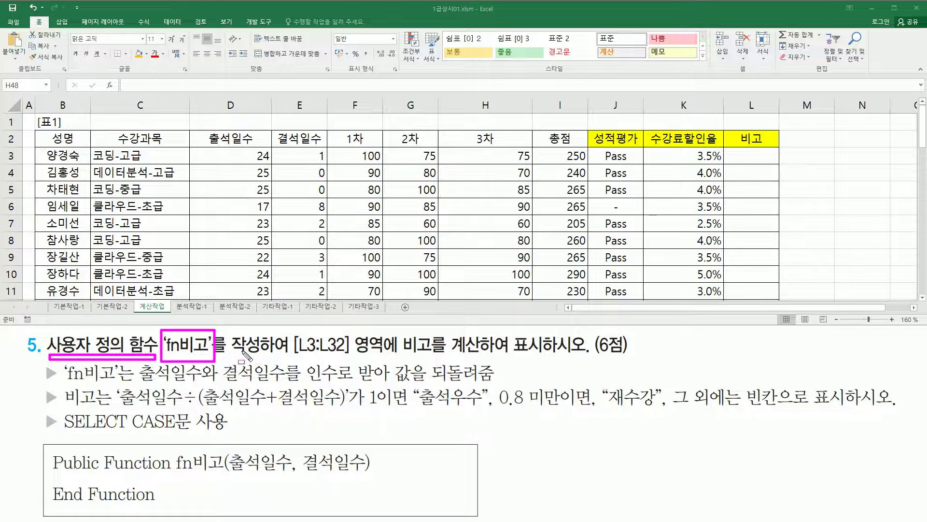
{"action": "left_click_drag", "start_coordinate": [292, 354], "coordinate": [349, 354]}
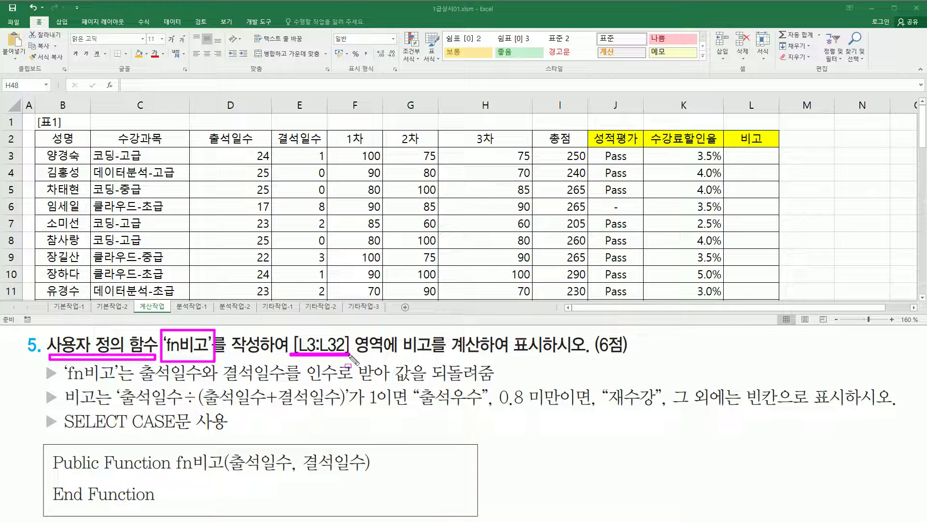
{"action": "mouse_move", "coordinate": [400, 338]}
{"action": "left_mouse_down"}
{"action": "mouse_move", "coordinate": [408, 355]}
{"action": "mouse_move", "coordinate": [579, 357]}
{"action": "left_mouse_up"}
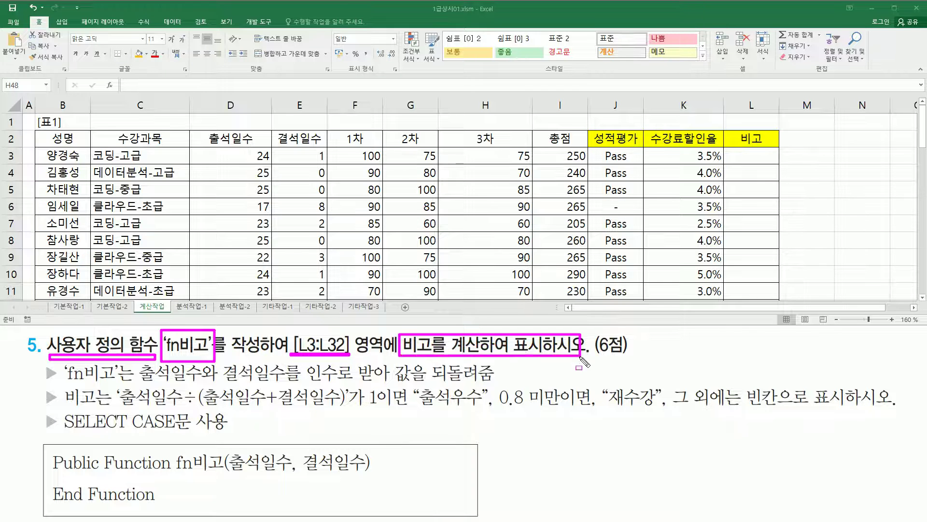
{"action": "left_click_drag", "start_coordinate": [734, 153], "coordinate": [770, 293]}
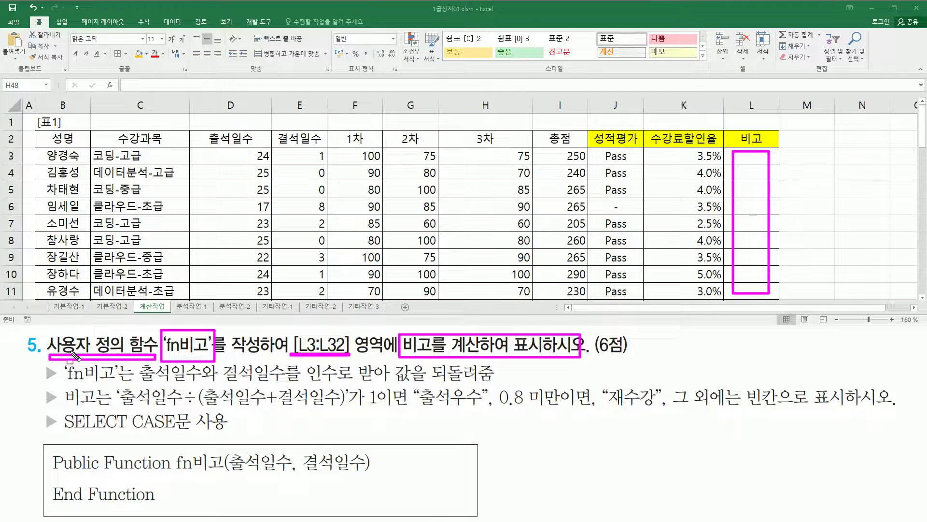
{"action": "key", "text": "Escape"}
{"action": "mouse_move", "coordinate": [47, 330]}
{"action": "left_mouse_down"}
{"action": "mouse_move", "coordinate": [69, 355]}
{"action": "mouse_move", "coordinate": [202, 355]}
{"action": "left_mouse_up"}
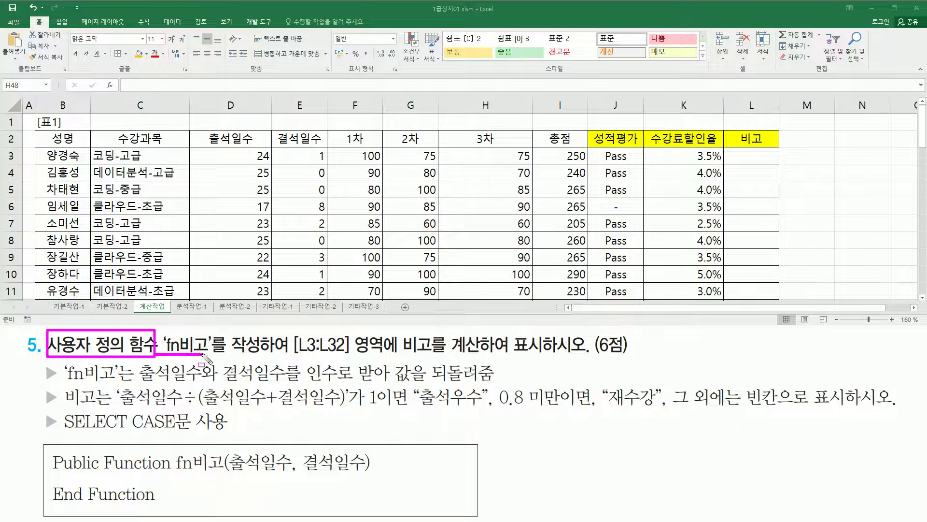
{"action": "left_click_drag", "start_coordinate": [739, 151], "coordinate": [763, 294]}
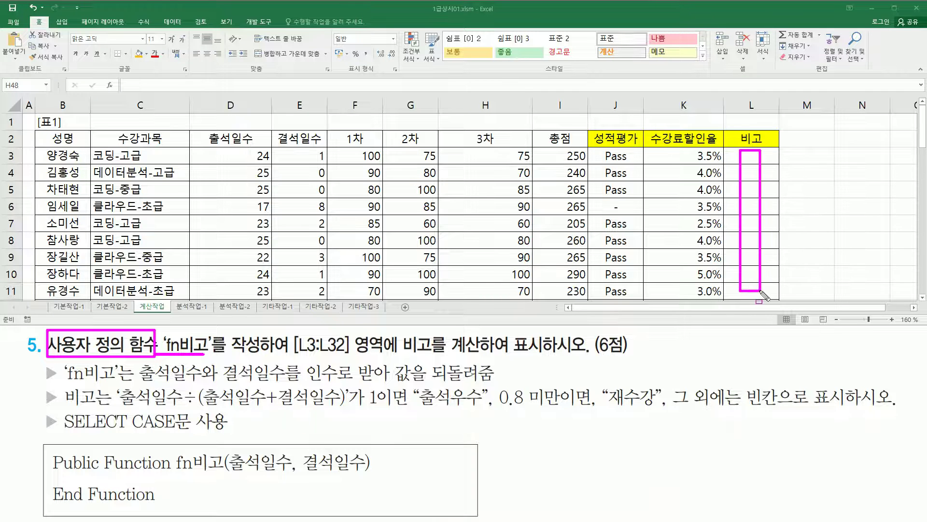
Step: Examine fn비고's arguments, its attendance-ratio conditions, the SELECT CASE requirement and the given function skeleton
{"action": "mouse_move", "coordinate": [66, 382]}
{"action": "left_mouse_down"}
{"action": "mouse_move", "coordinate": [303, 387]}
{"action": "mouse_move", "coordinate": [296, 362]}
{"action": "mouse_move", "coordinate": [389, 385]}
{"action": "mouse_move", "coordinate": [505, 384]}
{"action": "left_mouse_up"}
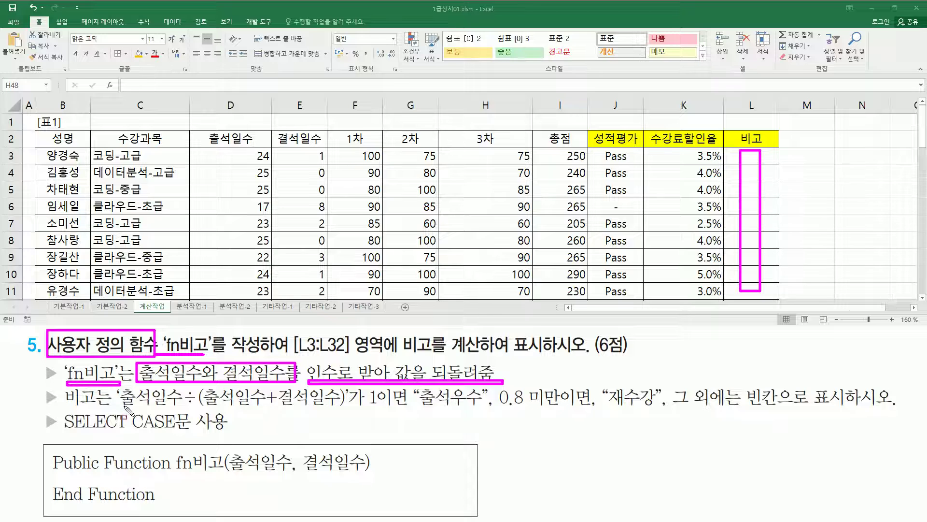
{"action": "left_click_drag", "start_coordinate": [118, 406], "coordinate": [652, 410]}
{"action": "left_click_drag", "start_coordinate": [744, 409], "coordinate": [775, 410]}
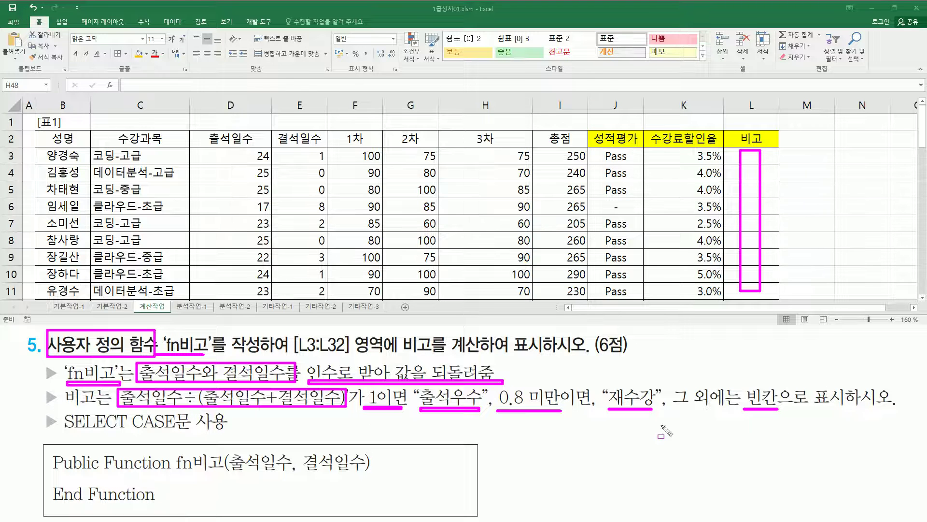
{"action": "left_click_drag", "start_coordinate": [63, 429], "coordinate": [234, 431]}
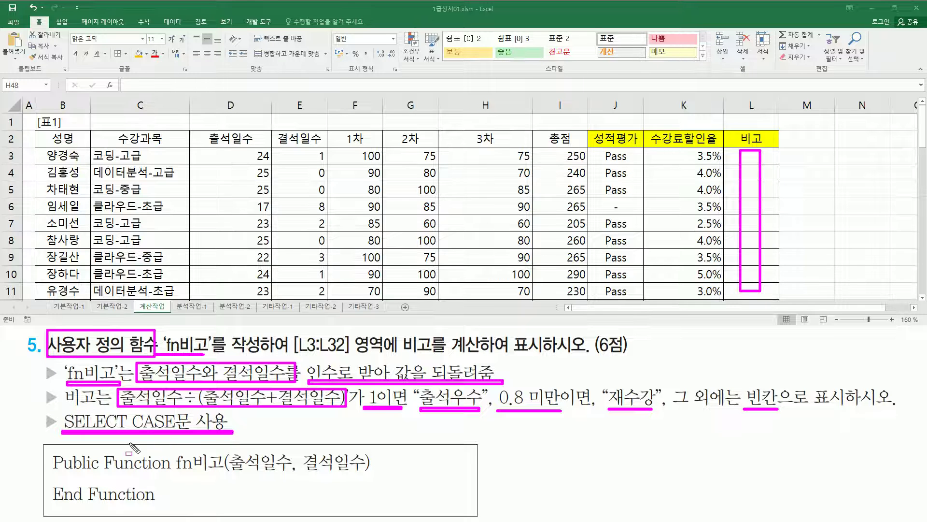
{"action": "mouse_move", "coordinate": [42, 446]}
{"action": "left_mouse_down"}
{"action": "mouse_move", "coordinate": [121, 509]}
{"action": "mouse_move", "coordinate": [389, 512]}
{"action": "left_mouse_up"}
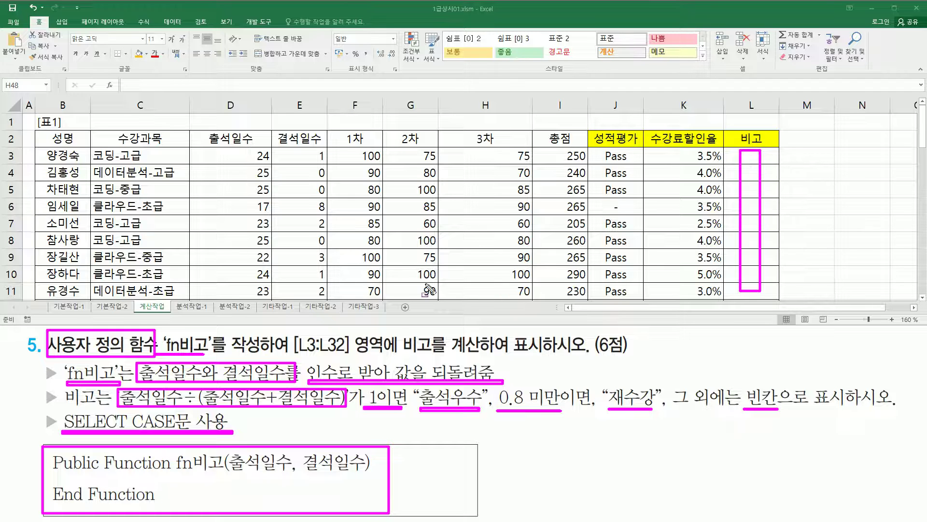
{"action": "key", "text": "Escape"}
Step: Open the Visual Basic editor from cell L3, insert a new module and enlarge its code window
{"action": "left_click", "coordinate": [739, 157]}
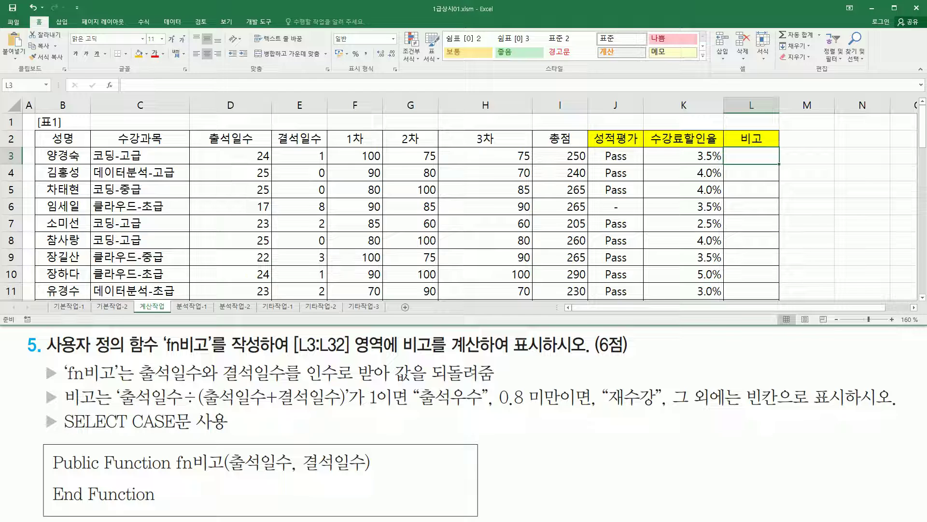
{"action": "key", "text": "alt+F11"}
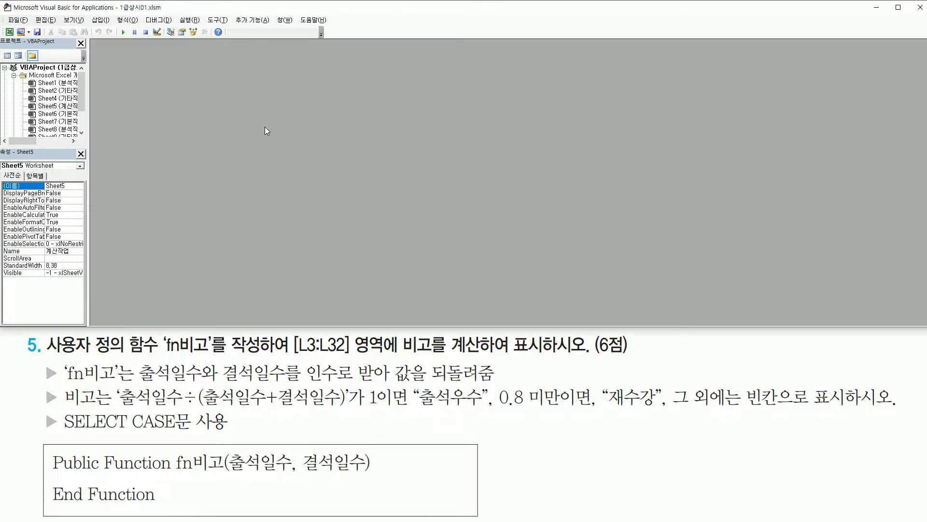
{"action": "left_click", "coordinate": [103, 22]}
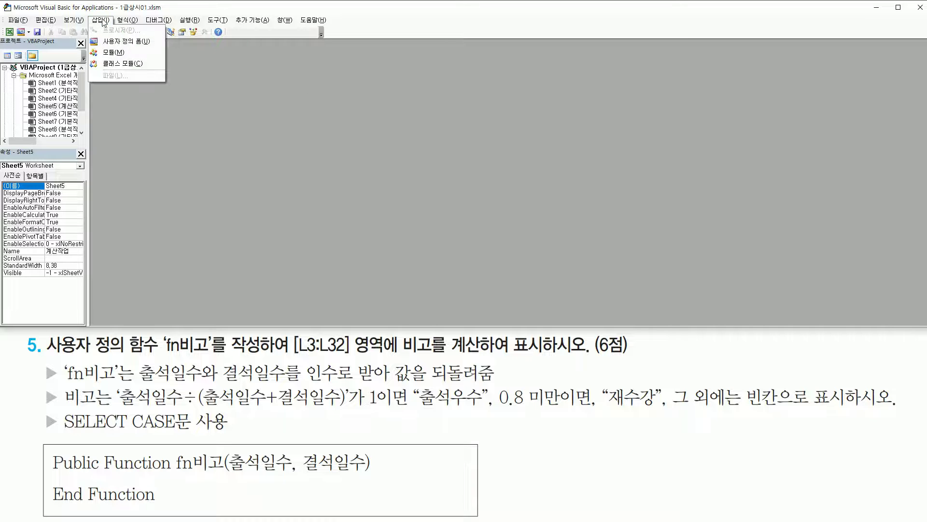
{"action": "left_click", "coordinate": [138, 53]}
{"action": "left_click_drag", "start_coordinate": [198, 79], "coordinate": [198, 47]}
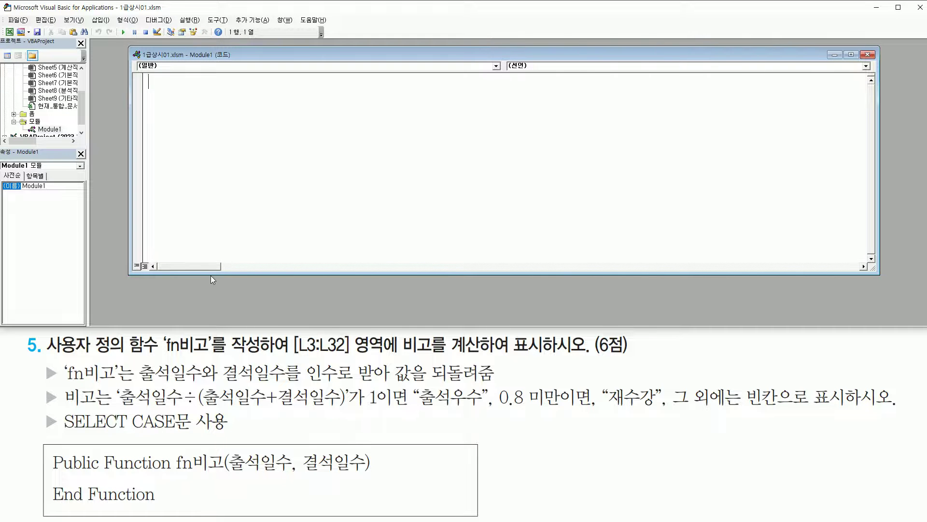
{"action": "left_click_drag", "start_coordinate": [211, 271], "coordinate": [212, 304]}
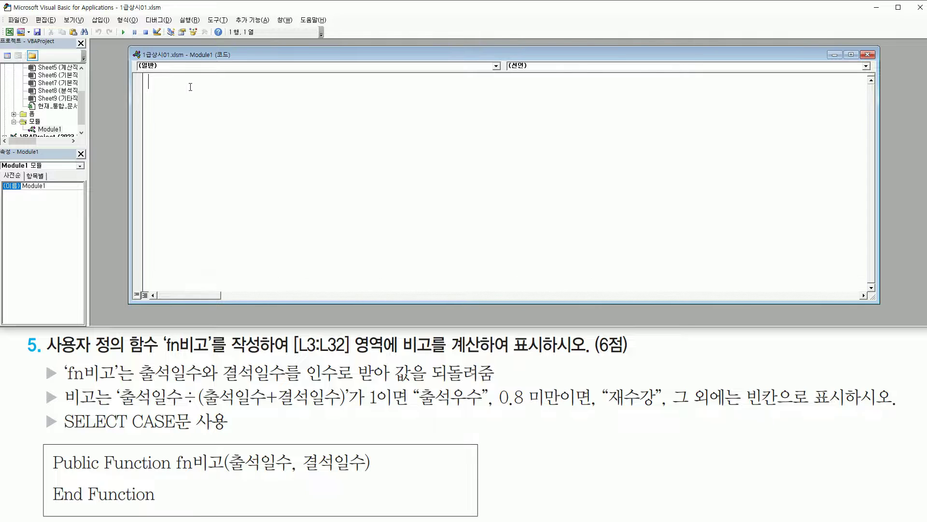
{"action": "key", "text": "BackSpace"}
{"action": "key", "text": "Return"}
Step: Declare the public function fn비고 with the arguments 출석일수 and 결석일수, starting on the module's second line
{"action": "mouse_move", "coordinate": [46, 441]}
{"action": "left_mouse_down"}
{"action": "mouse_move", "coordinate": [58, 468]}
{"action": "mouse_move", "coordinate": [259, 507]}
{"action": "mouse_move", "coordinate": [417, 515]}
{"action": "left_mouse_up"}
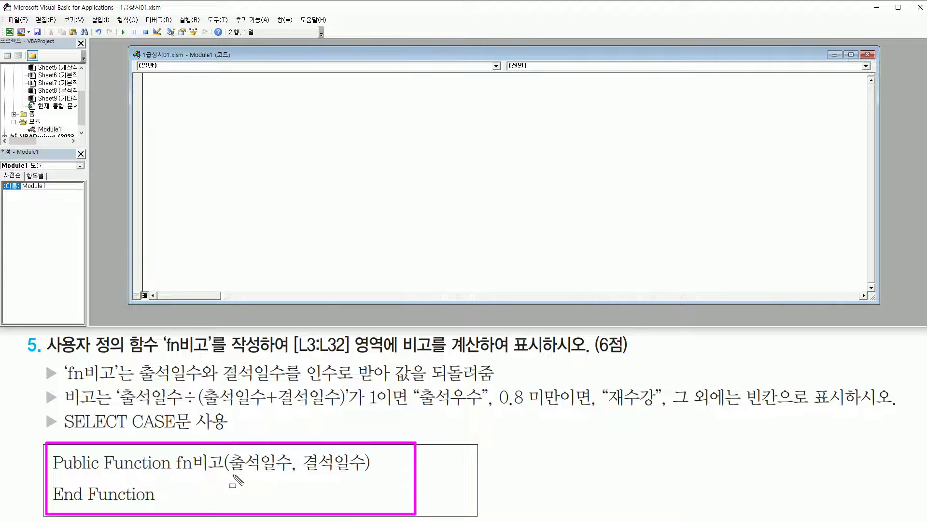
{"action": "mouse_move", "coordinate": [156, 82]}
{"action": "left_mouse_down"}
{"action": "mouse_move", "coordinate": [179, 132]}
{"action": "mouse_move", "coordinate": [393, 151]}
{"action": "left_mouse_up"}
{"action": "key", "text": "Escape"}
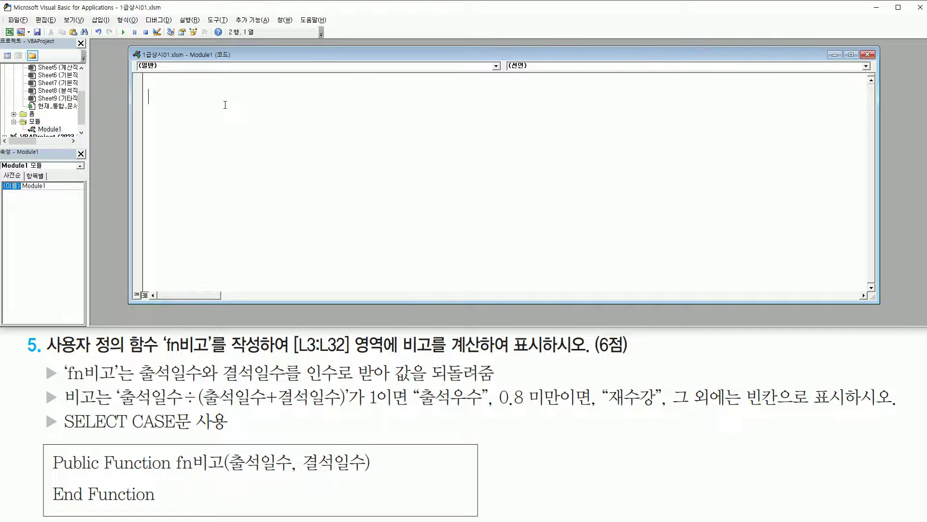
{"action": "type", "text": "public function"}
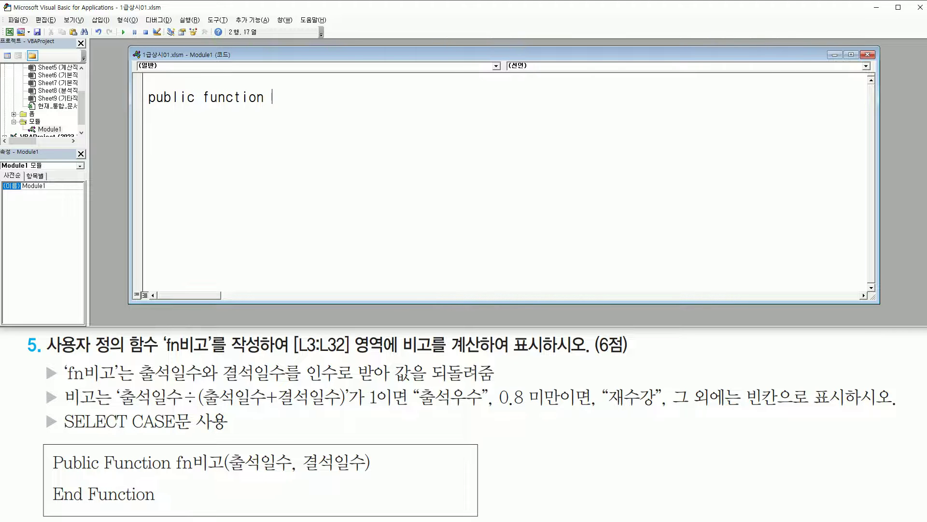
{"action": "type", "text": " fn비고(출"}
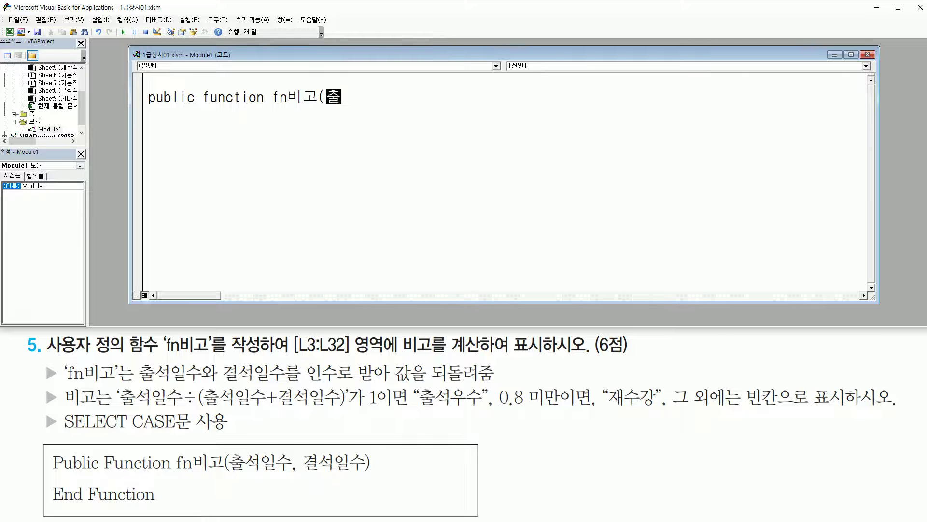
{"action": "type", "text": "석ㅇ일수, 경석이"}
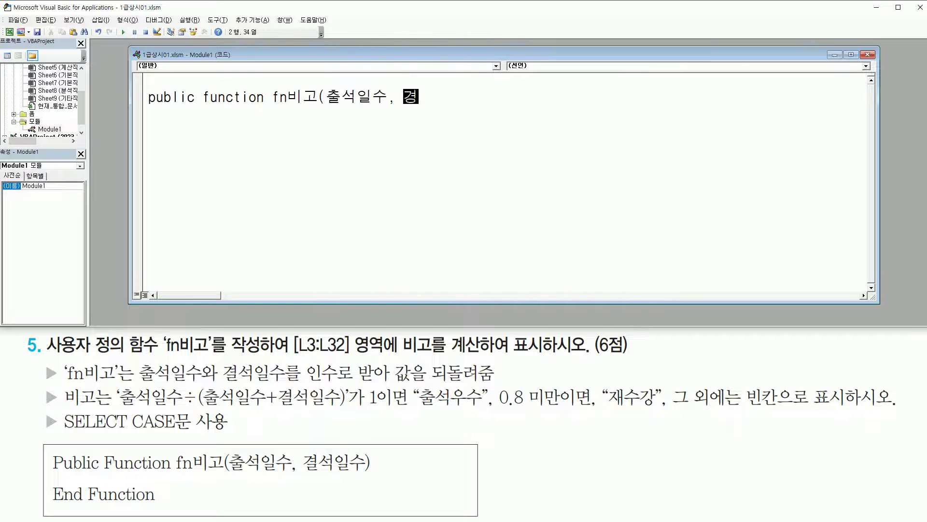
{"action": "key", "text": "BackSpace"}
{"action": "key", "text": "BackSpace"}
{"action": "type", "text": "결석일수"}
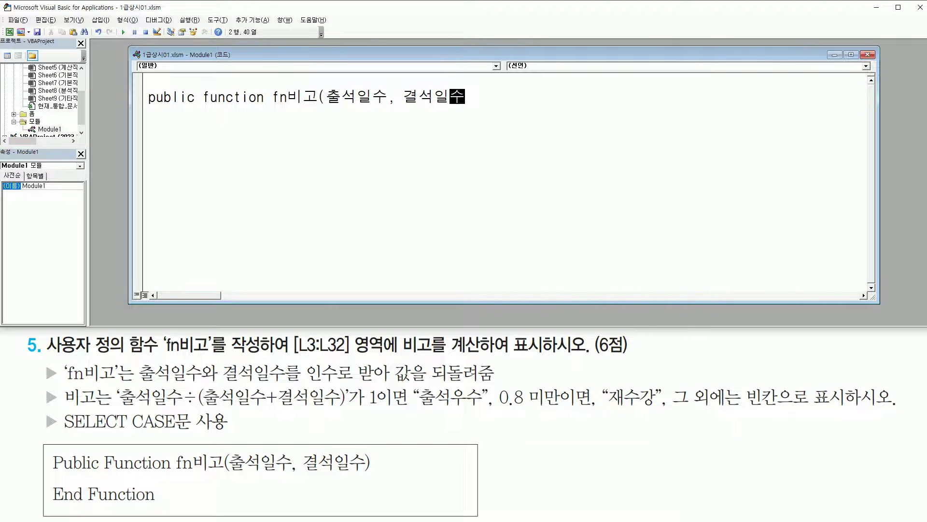
{"action": "type", "text": ")"}
{"action": "key", "text": "Return"}
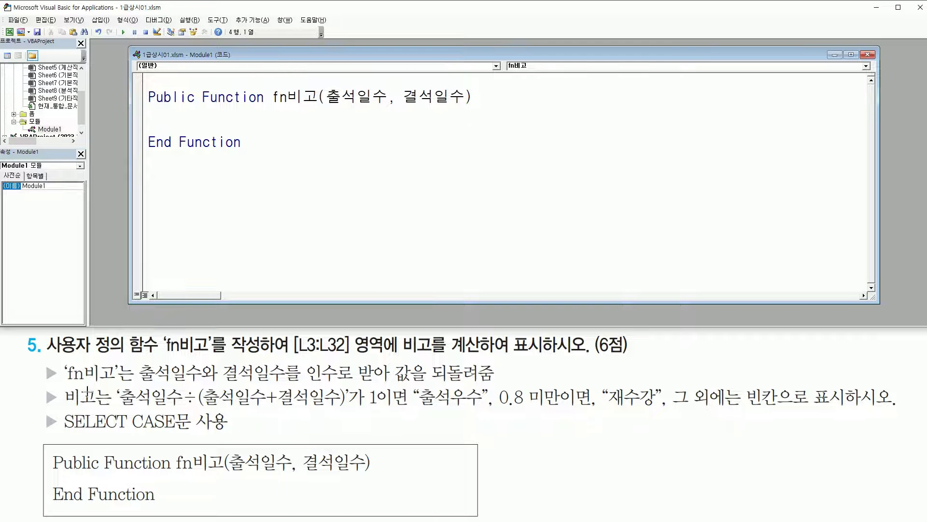
Step: Start a Select Case statement inside the fn비고 function body
{"action": "mouse_move", "coordinate": [34, 358]}
{"action": "left_mouse_down"}
{"action": "mouse_move", "coordinate": [67, 424]}
{"action": "mouse_move", "coordinate": [910, 435]}
{"action": "left_mouse_up"}
{"action": "left_click_drag", "start_coordinate": [58, 407], "coordinate": [196, 439]}
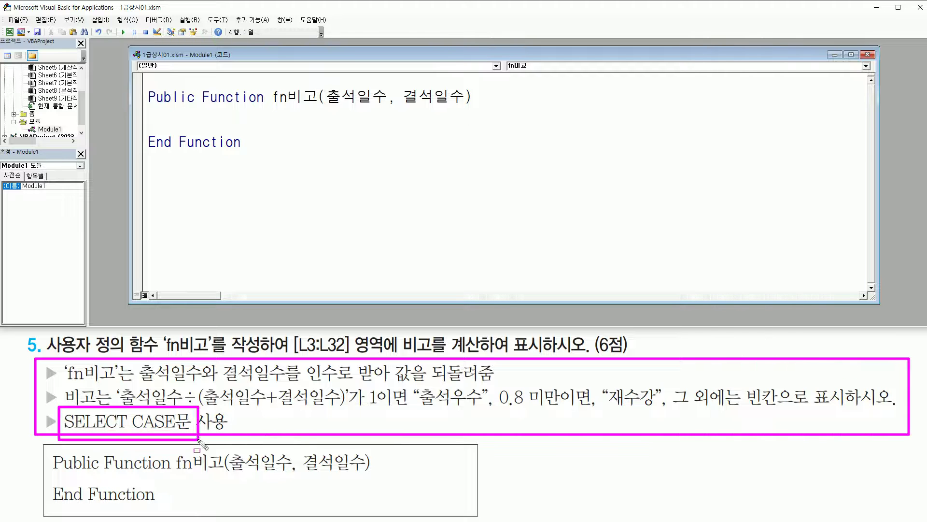
{"action": "left_click_drag", "start_coordinate": [152, 112], "coordinate": [328, 133]}
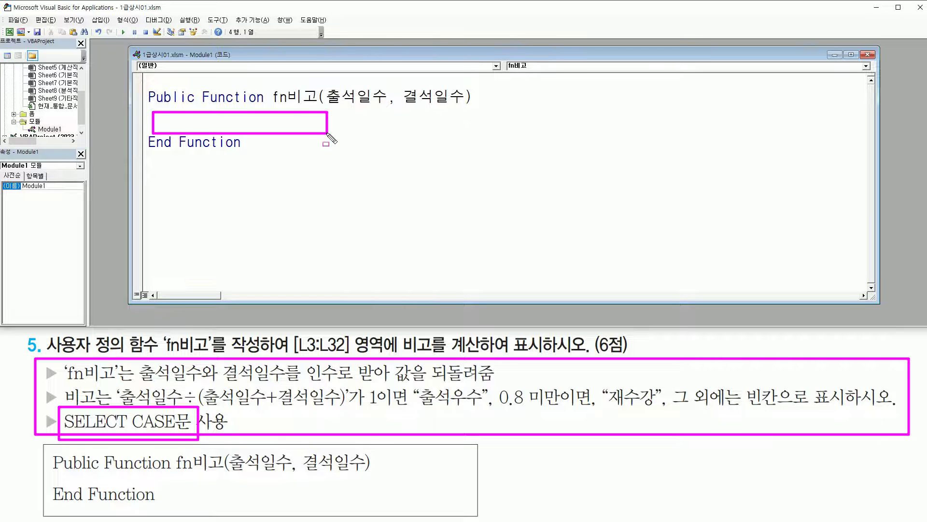
{"action": "key", "text": "Escape"}
{"action": "key", "text": "Return"}
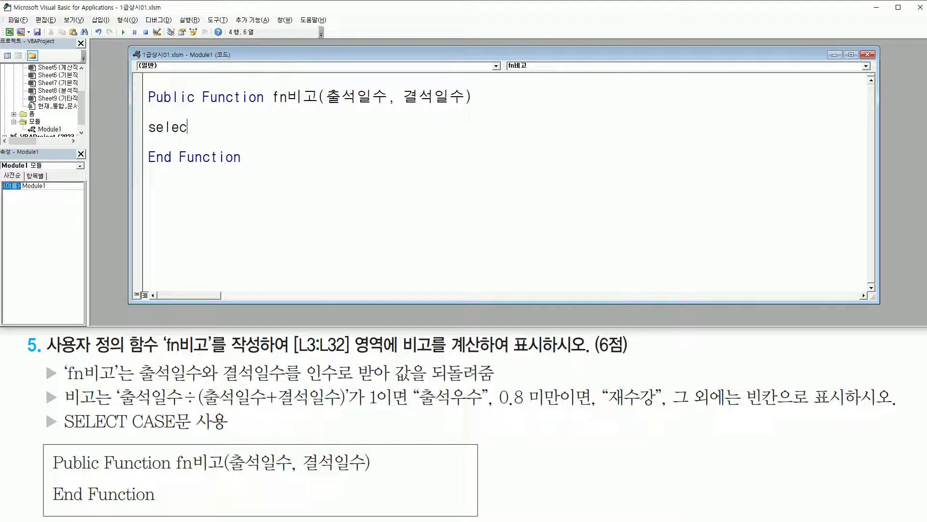
{"action": "type", "text": "select case"}
Step: Complete the Select Case line with the attendance ratio 출석일수 / (출석일수 + 결석일수) as its test expression
{"action": "mouse_move", "coordinate": [118, 400]}
{"action": "left_mouse_down"}
{"action": "mouse_move", "coordinate": [352, 406]}
{"action": "mouse_move", "coordinate": [346, 385]}
{"action": "left_mouse_up"}
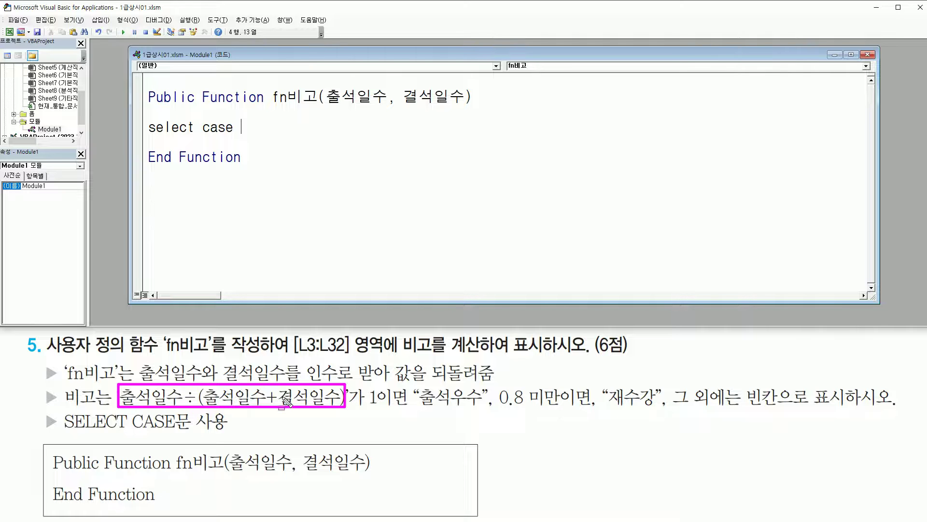
{"action": "left_click_drag", "start_coordinate": [365, 407], "coordinate": [378, 408]}
{"action": "left_click_drag", "start_coordinate": [498, 409], "coordinate": [555, 409]}
{"action": "left_click_drag", "start_coordinate": [673, 409], "coordinate": [718, 409]}
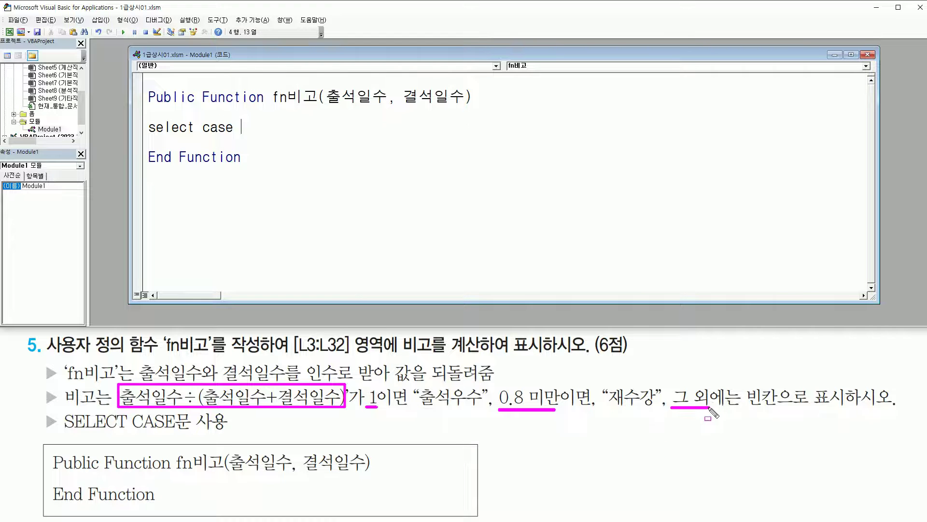
{"action": "key", "text": "Escape"}
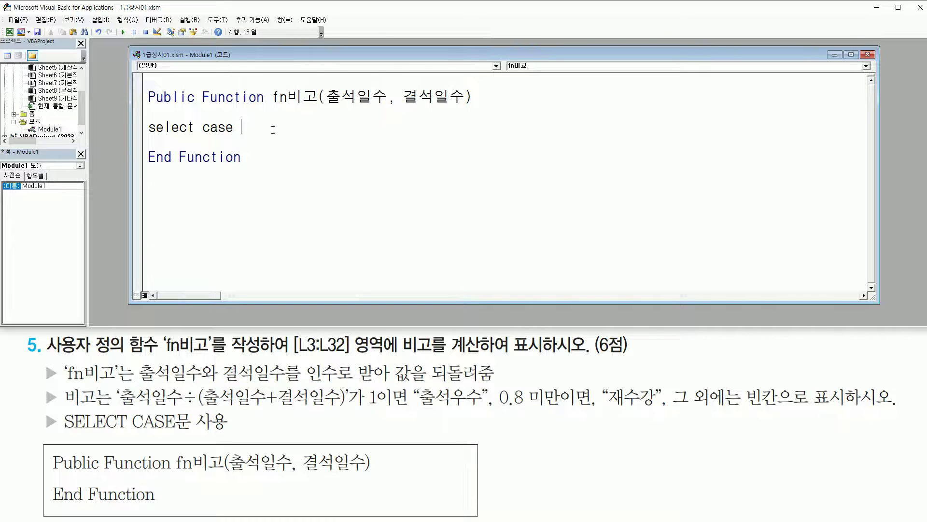
{"action": "key", "text": "BackSpace"}
{"action": "key", "text": "BackSpace"}
{"action": "key", "text": "Hangul"}
{"action": "type", "text": "ㅊ"}
{"action": "type", "text": "석일수"}
{"action": "type", "text": " / (출석일수"}
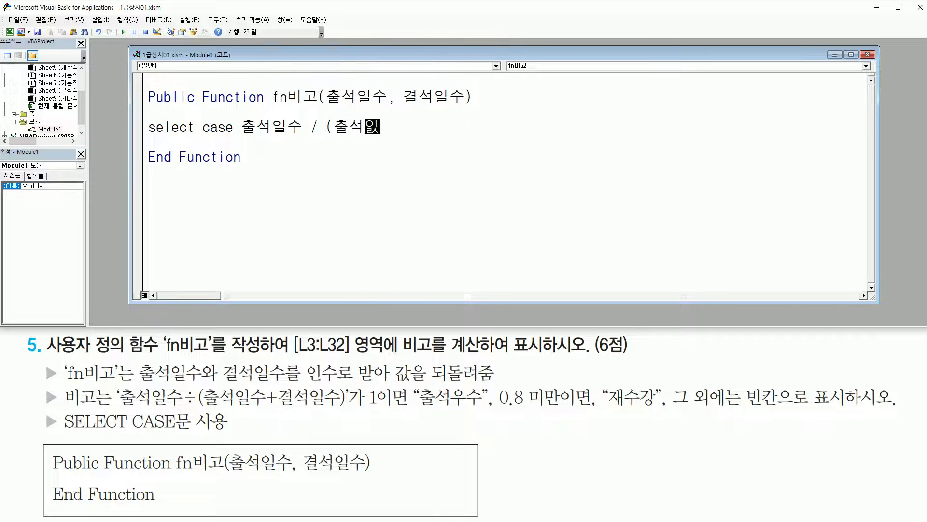
{"action": "type", "text": "+ㄱ"}
{"action": "type", "text": "석일수"}
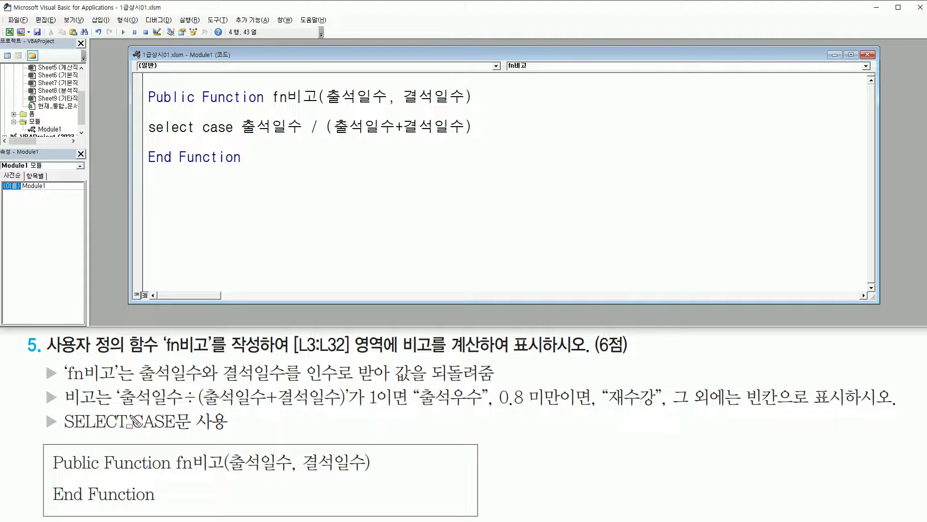
{"action": "left_click_drag", "start_coordinate": [117, 408], "coordinate": [337, 408]}
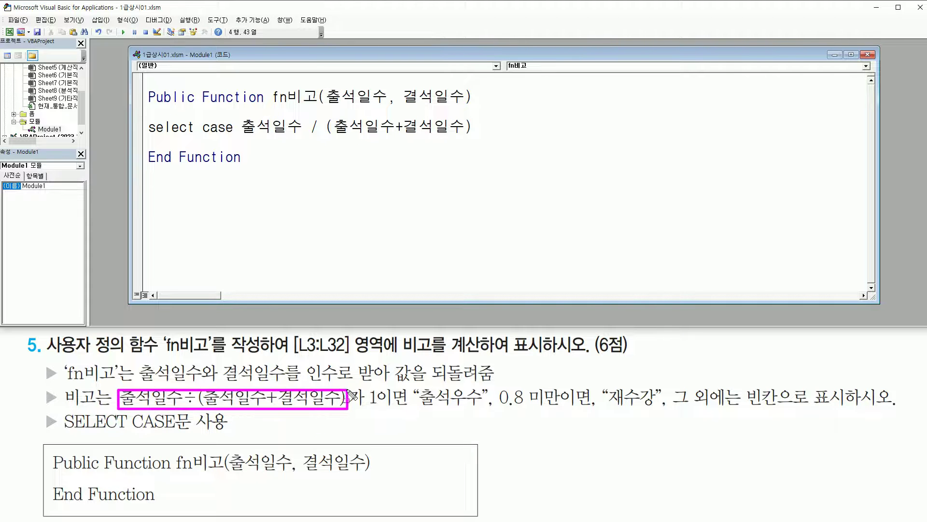
{"action": "left_click_drag", "start_coordinate": [241, 136], "coordinate": [466, 138]}
{"action": "key", "text": "Escape"}
{"action": "key", "text": "Return"}
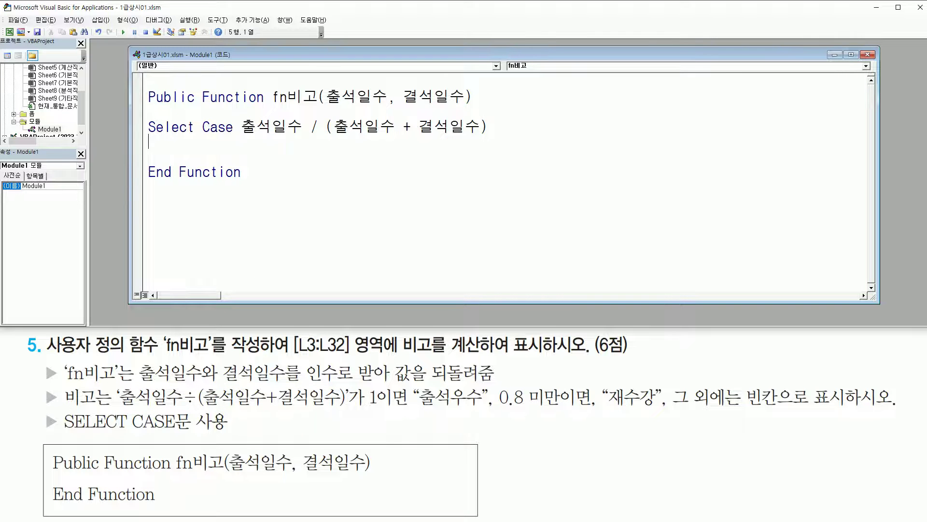
Step: Add an indented Case 1 branch under the Select Case line, leaving a blank line between them
{"action": "key", "text": "Return"}
{"action": "key", "text": "Tab"}
{"action": "type", "text": "ca"}
{"action": "key", "text": "BackSpace"}
{"action": "key", "text": "BackSpace"}
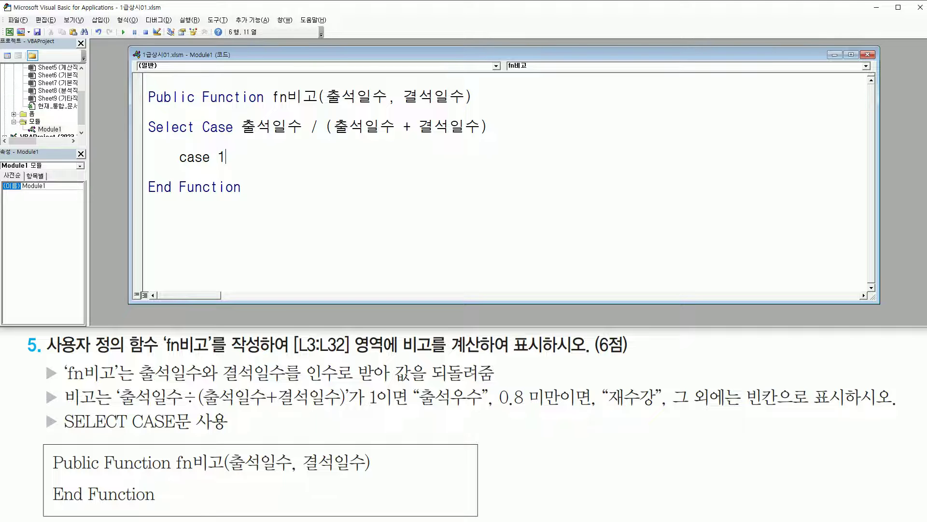
{"action": "type", "text": "case 1"}
{"action": "key", "text": "Return"}
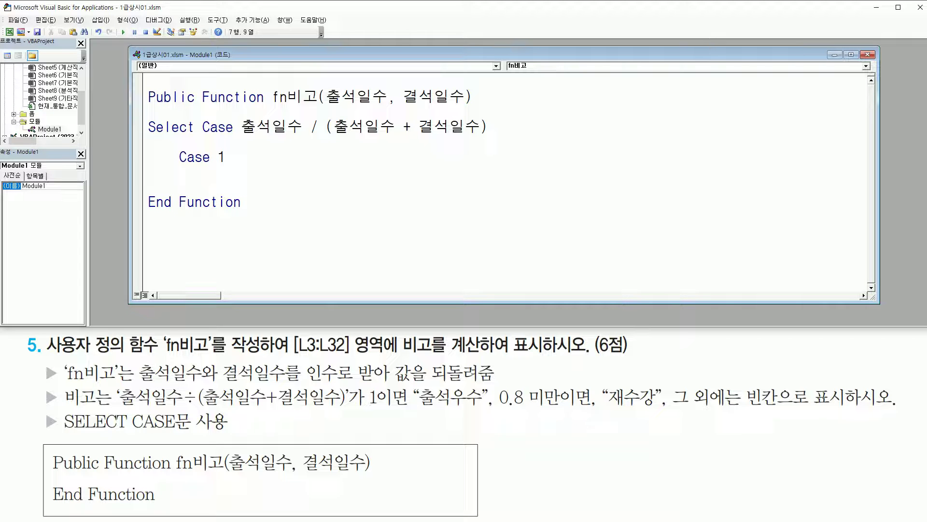
Step: Assign "출석우수" to fn비고 in the Case 1 branch
{"action": "type", "text": "fnㅂ"}
{"action": "type", "text": "고 ="}
{"action": "type", "text": "cm"}
{"action": "key", "text": "BackSpace"}
{"action": "key", "text": "BackSpace"}
{"action": "type", "text": "출"}
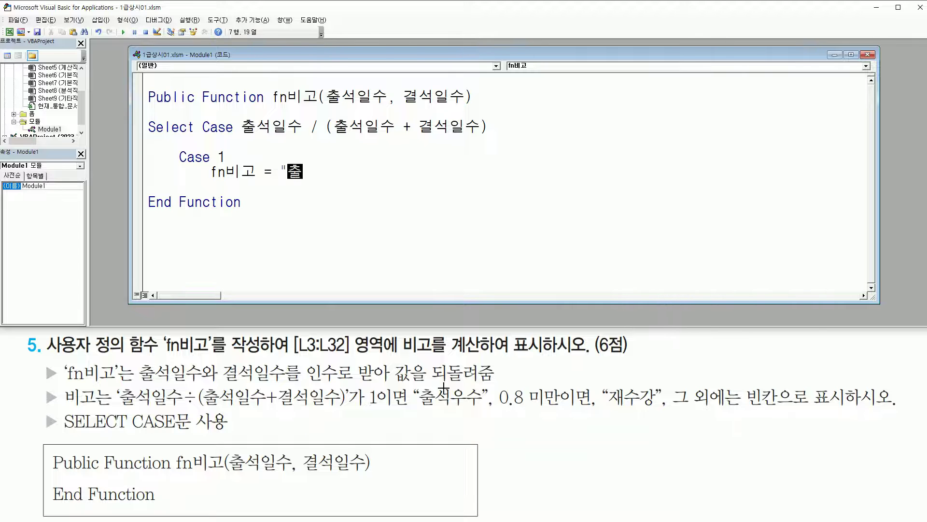
{"action": "type", "text": "석웃수\""}
{"action": "key", "text": "Return"}
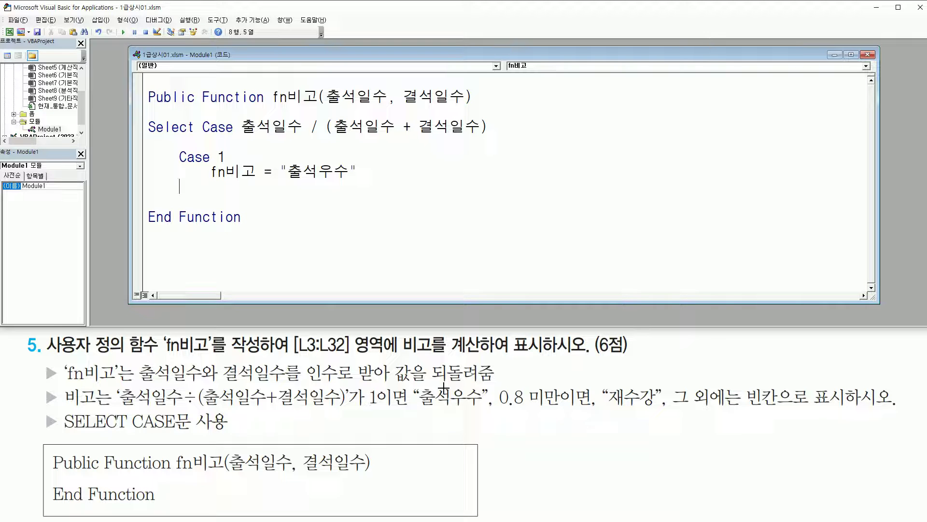
Step: Add a Case Is < 0.8 branch for the ratio below 0.8
{"action": "type", "text": "case is <0.8"}
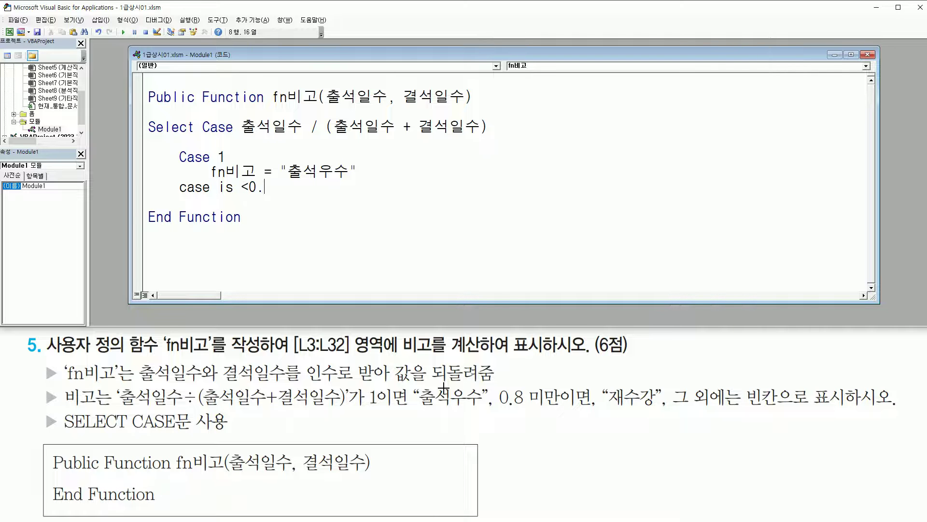
{"action": "key", "text": "Down"}
{"action": "left_click_drag", "start_coordinate": [500, 410], "coordinate": [556, 410]}
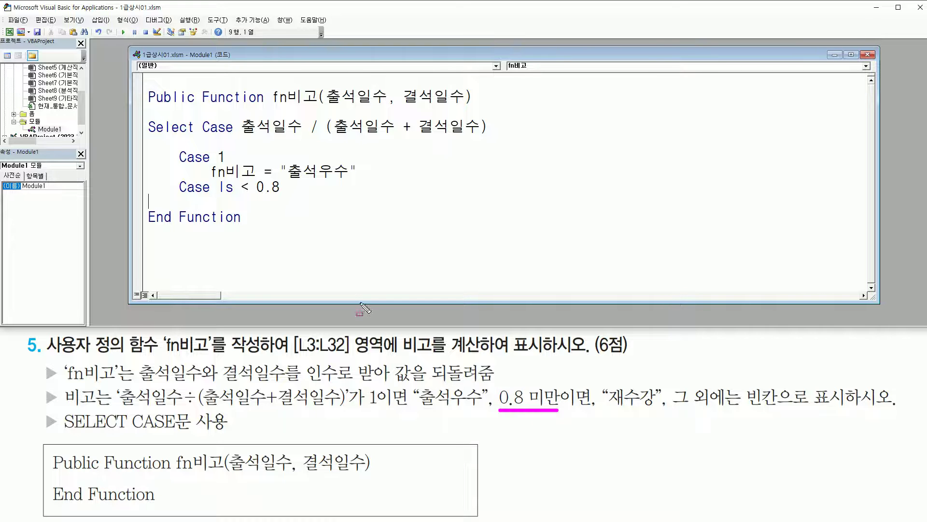
{"action": "key", "text": "Escape"}
Step: Assign "재수강" to fn비고 in the Case Is < 0.8 branch
{"action": "left_click", "coordinate": [223, 201]}
{"action": "type", "text": "fn비"}
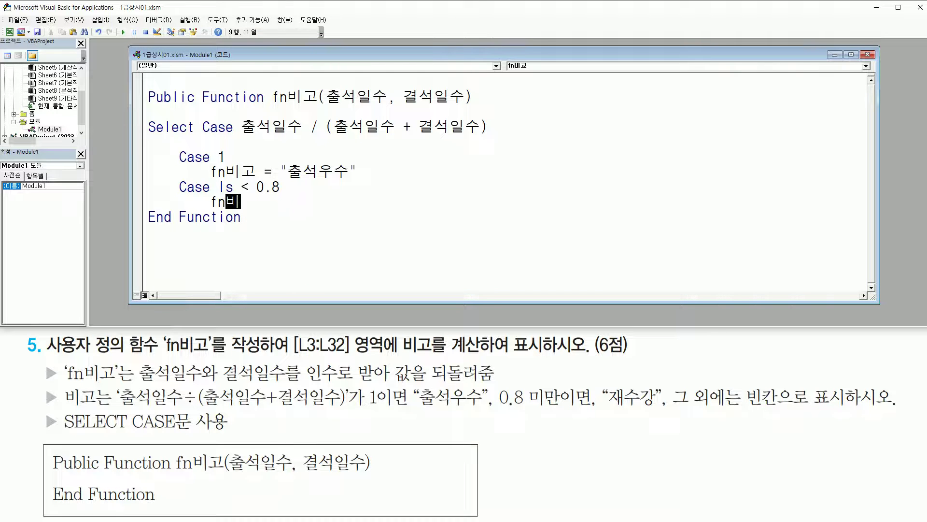
{"action": "type", "text": "고 = "}
{"action": "type", "text": "\"wot"}
{"action": "key", "text": "BackSpace"}
{"action": "key", "text": "BackSpace"}
{"action": "key", "text": "BackSpace"}
{"action": "key", "text": "Hangul"}
{"action": "type", "text": "ㅈㅐ수강\""}
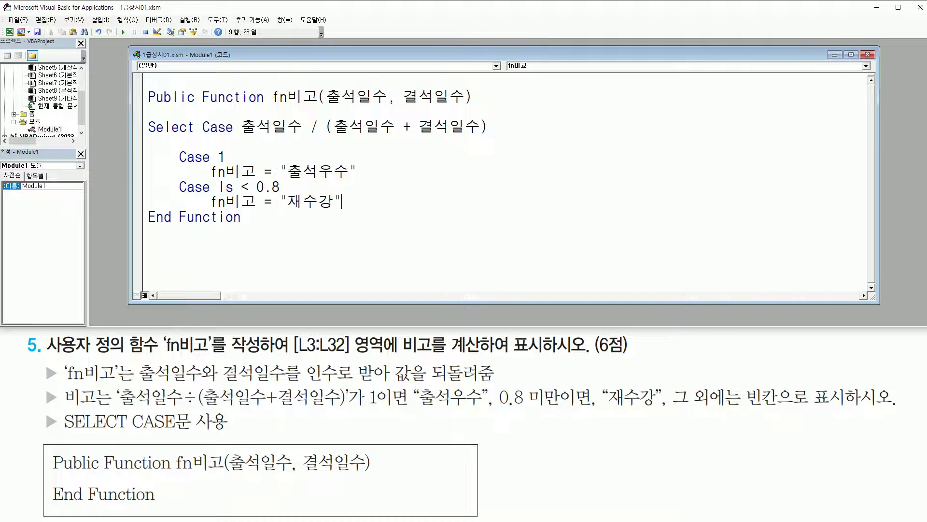
{"action": "key", "text": "Return"}
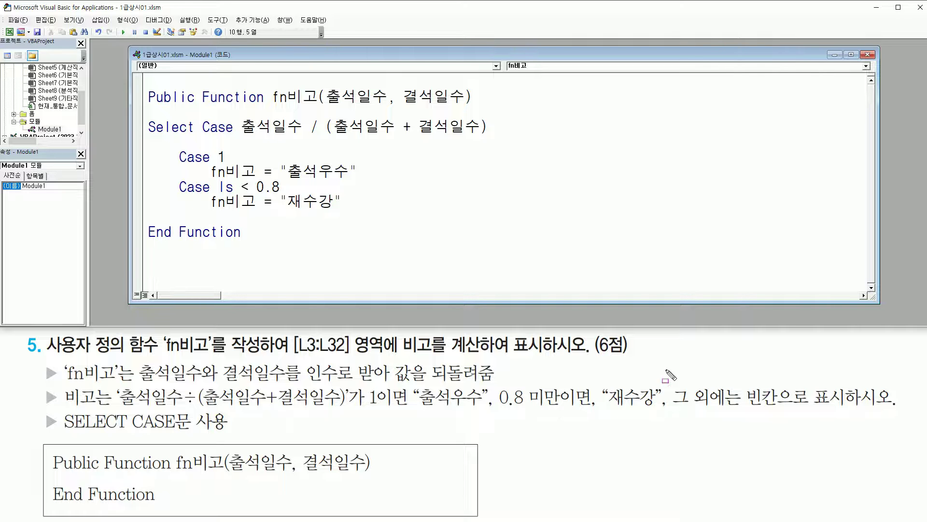
Step: Add a Case Else branch that assigns an empty string "" to fn비고, followed by blank lines
{"action": "left_click_drag", "start_coordinate": [669, 408], "coordinate": [775, 409]}
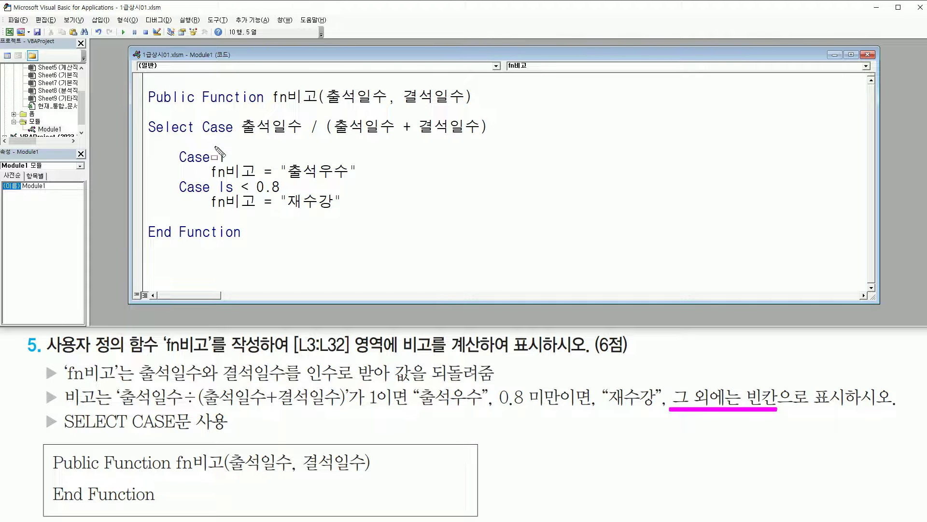
{"action": "key", "text": "Escape"}
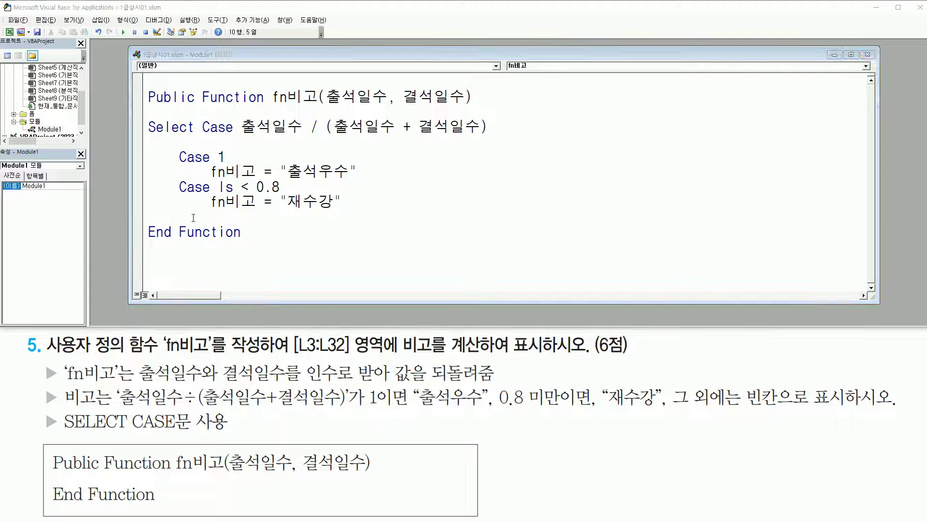
{"action": "type", "text": "case else"}
{"action": "key", "text": "Return"}
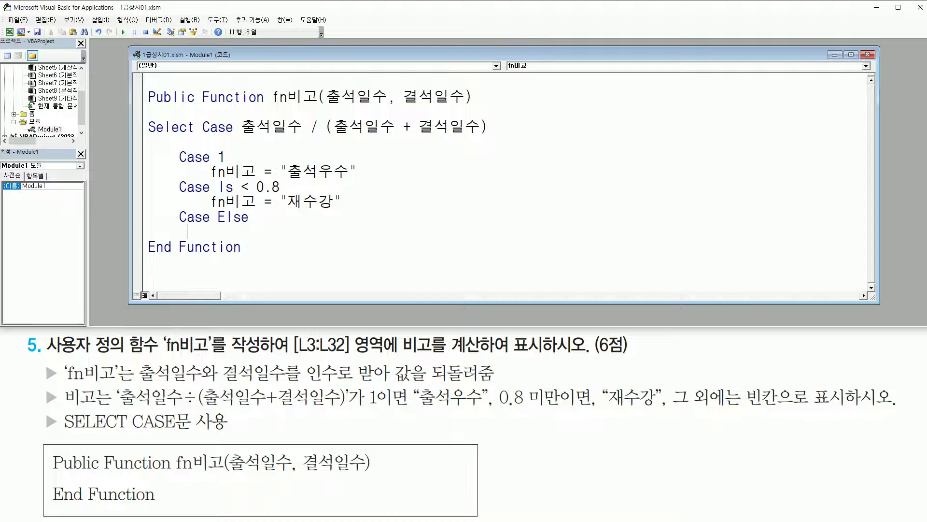
{"action": "type", "text": "fn비고 ="}
{"action": "key", "text": "Return"}
{"action": "key", "text": "Return"}
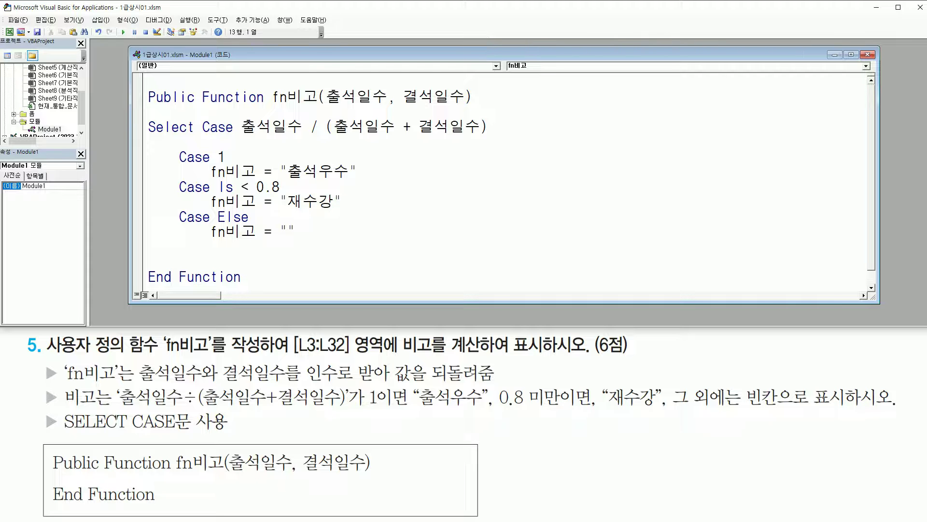
Step: Close the Select Case block with End Select and make the code window taller so the whole function fits
{"action": "type", "text": "end select"}
{"action": "key", "text": "Return"}
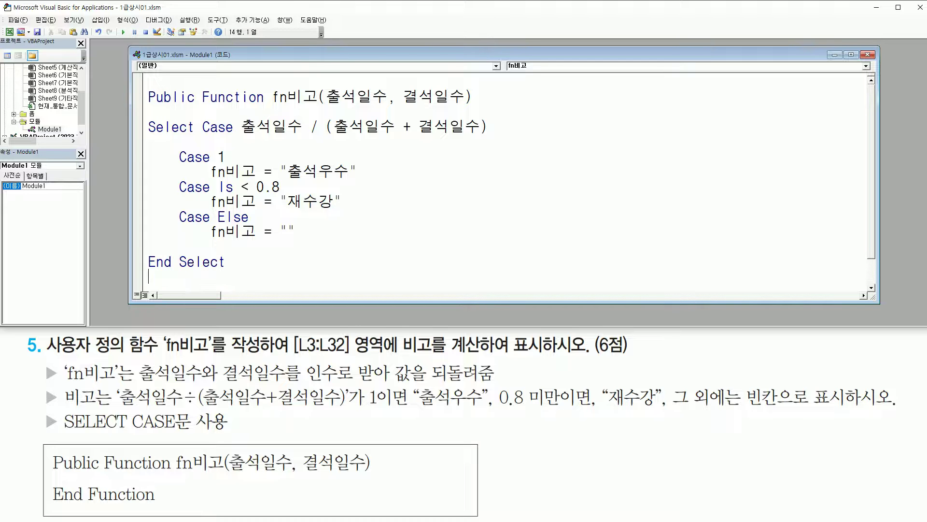
{"action": "left_click_drag", "start_coordinate": [224, 303], "coordinate": [225, 321]}
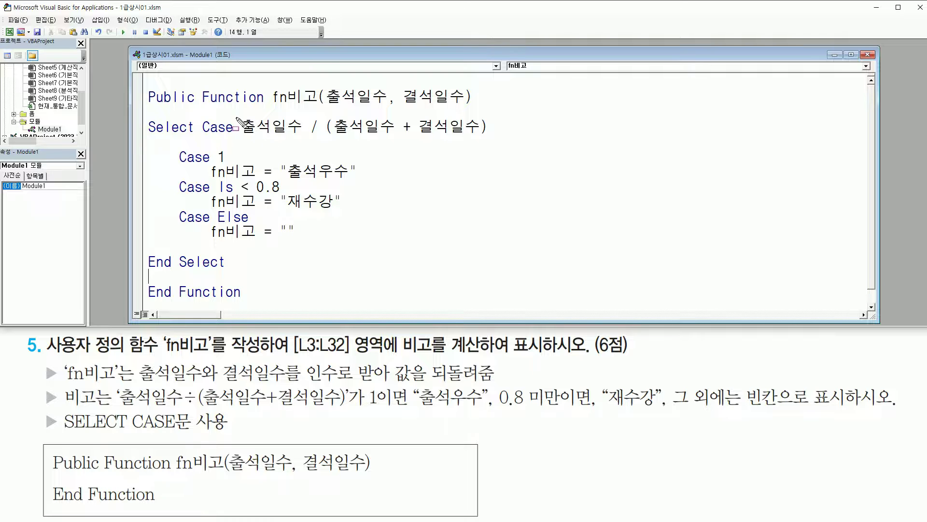
{"action": "mouse_move", "coordinate": [240, 113]}
{"action": "left_mouse_down"}
{"action": "mouse_move", "coordinate": [445, 148]}
{"action": "mouse_move", "coordinate": [500, 140]}
{"action": "left_mouse_up"}
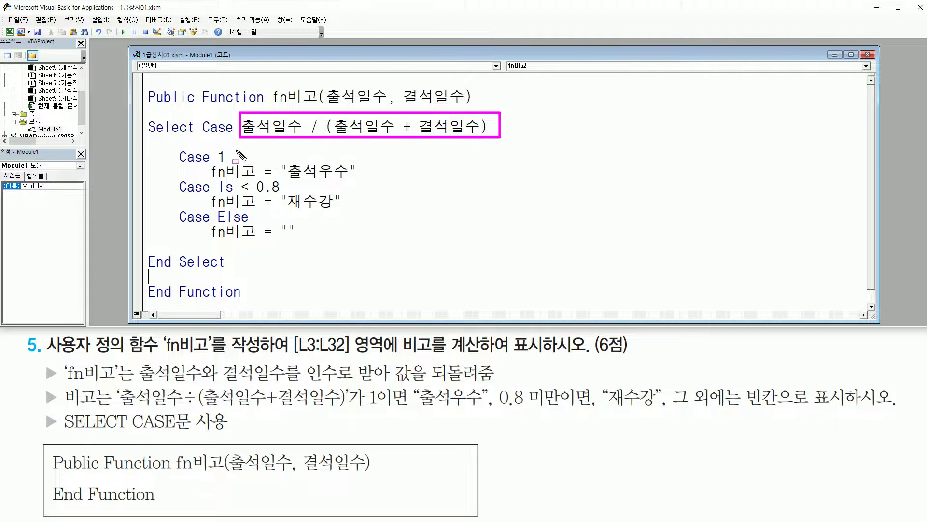
{"action": "left_click_drag", "start_coordinate": [218, 163], "coordinate": [230, 163]}
{"action": "left_click", "coordinate": [290, 178]}
{"action": "left_click_drag", "start_coordinate": [305, 180], "coordinate": [345, 179]}
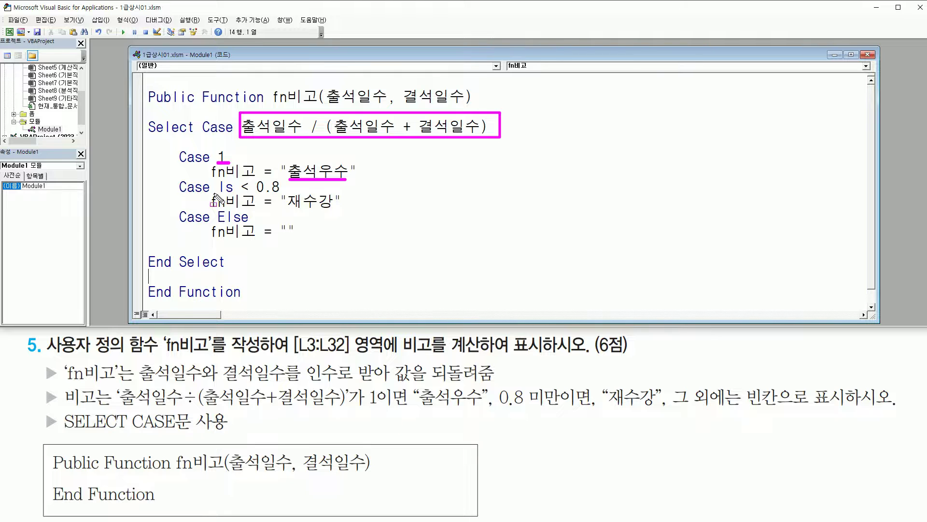
{"action": "left_click_drag", "start_coordinate": [176, 193], "coordinate": [290, 194]}
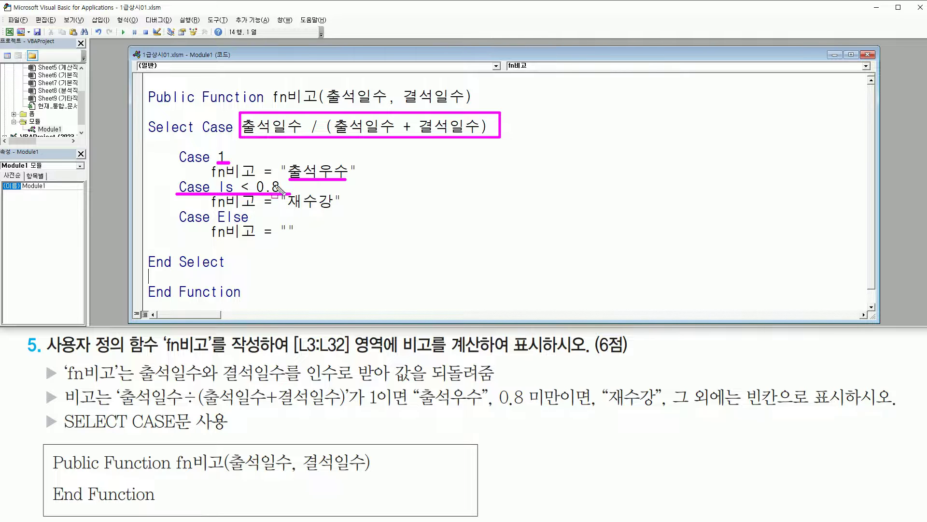
{"action": "left_click_drag", "start_coordinate": [290, 209], "coordinate": [338, 211]}
{"action": "left_click_drag", "start_coordinate": [180, 224], "coordinate": [296, 236]}
{"action": "key", "text": "Escape"}
{"action": "left_click", "coordinate": [281, 231]}
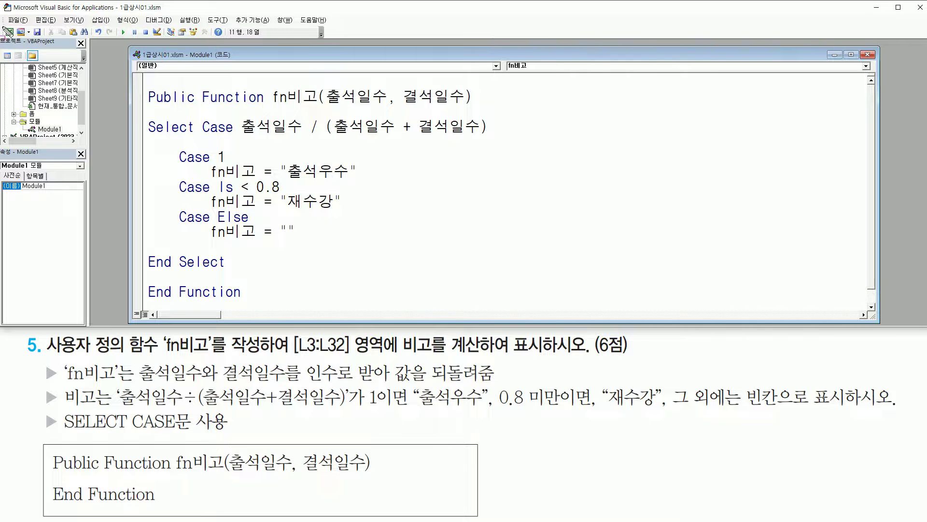
{"action": "left_click_drag", "start_coordinate": [1, 22], "coordinate": [14, 43]}
{"action": "key", "text": "Escape"}
Step: Switch to the Excel worksheet and open the function wizard for cell L3
{"action": "left_click", "coordinate": [9, 32]}
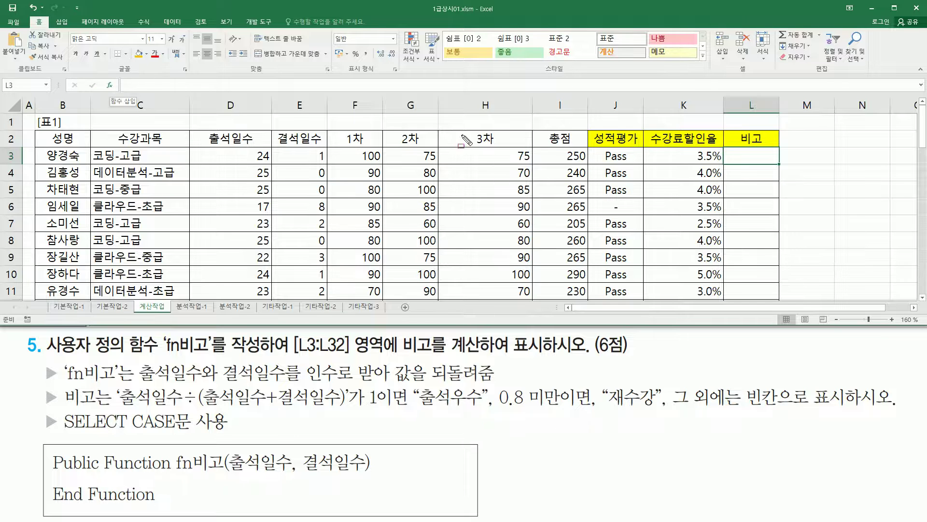
{"action": "left_click_drag", "start_coordinate": [727, 153], "coordinate": [779, 161]}
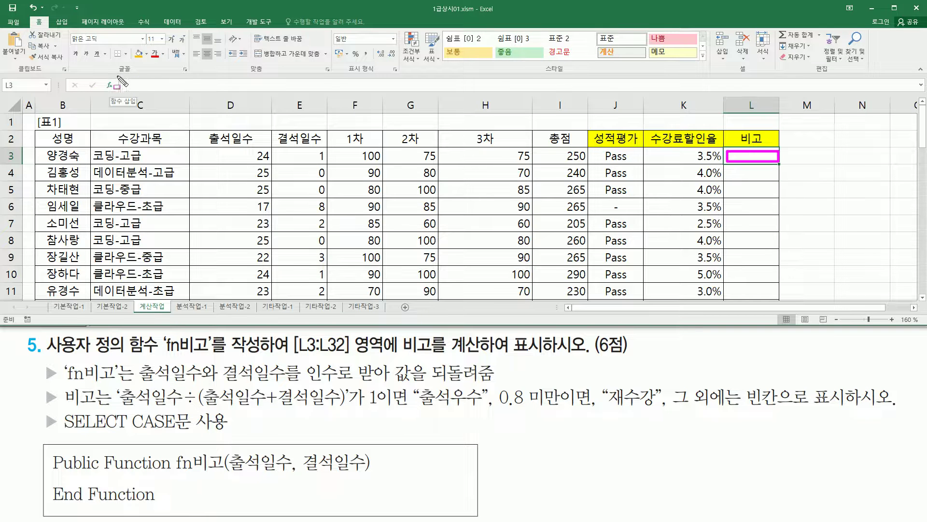
{"action": "mouse_move", "coordinate": [109, 81]}
{"action": "left_mouse_down"}
{"action": "mouse_move", "coordinate": [103, 96]}
{"action": "mouse_move", "coordinate": [121, 77]}
{"action": "left_mouse_up"}
{"action": "key", "text": "Escape"}
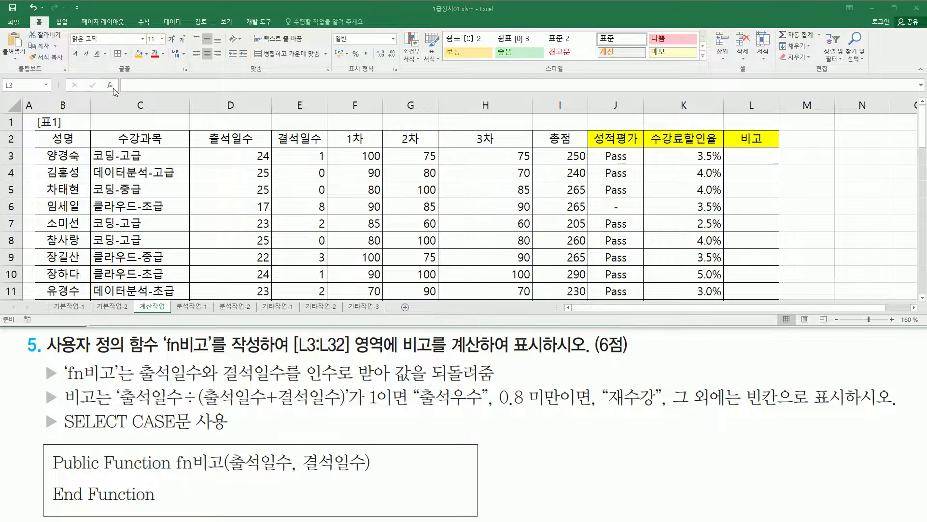
{"action": "left_click", "coordinate": [110, 86]}
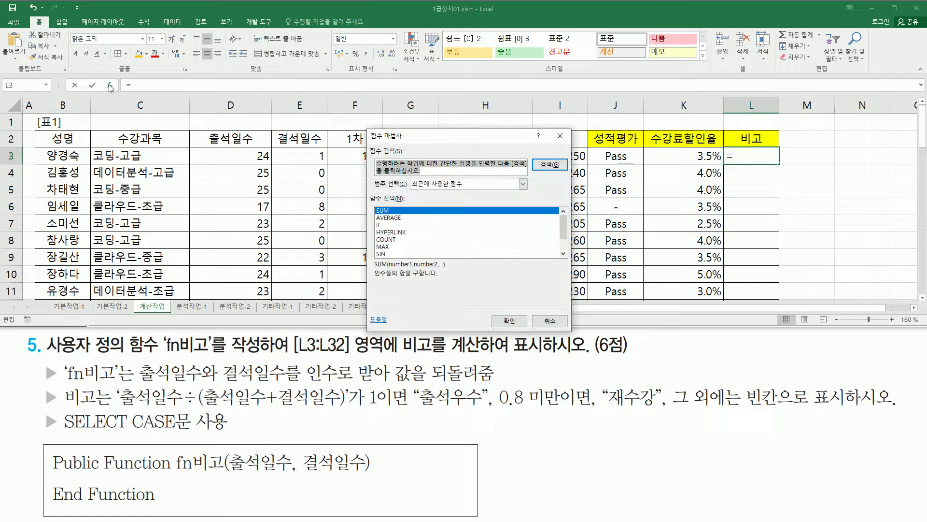
{"action": "left_click_drag", "start_coordinate": [417, 146], "coordinate": [362, 101]}
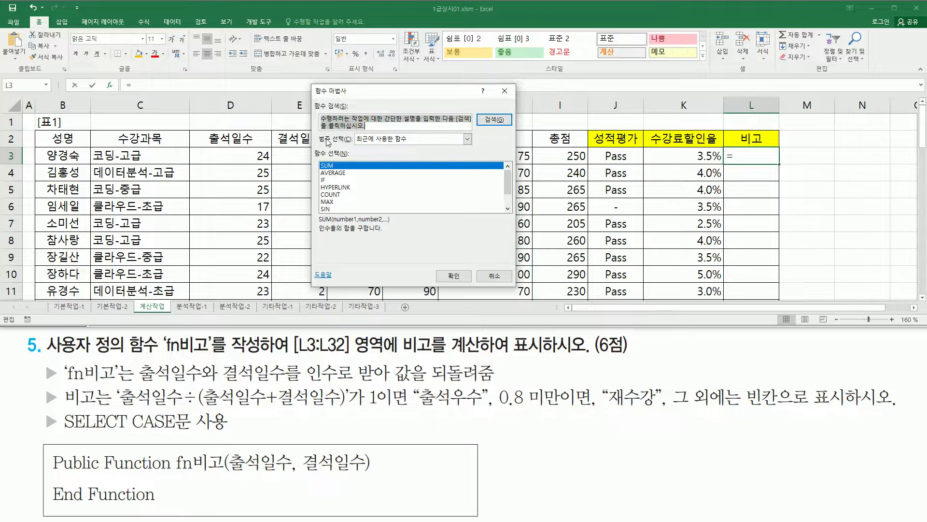
Step: Choose the function fn비고 from the 사용자 정의 category and open its arguments
{"action": "left_click_drag", "start_coordinate": [322, 138], "coordinate": [334, 145]}
{"action": "key", "text": "Escape"}
{"action": "left_click", "coordinate": [400, 145]}
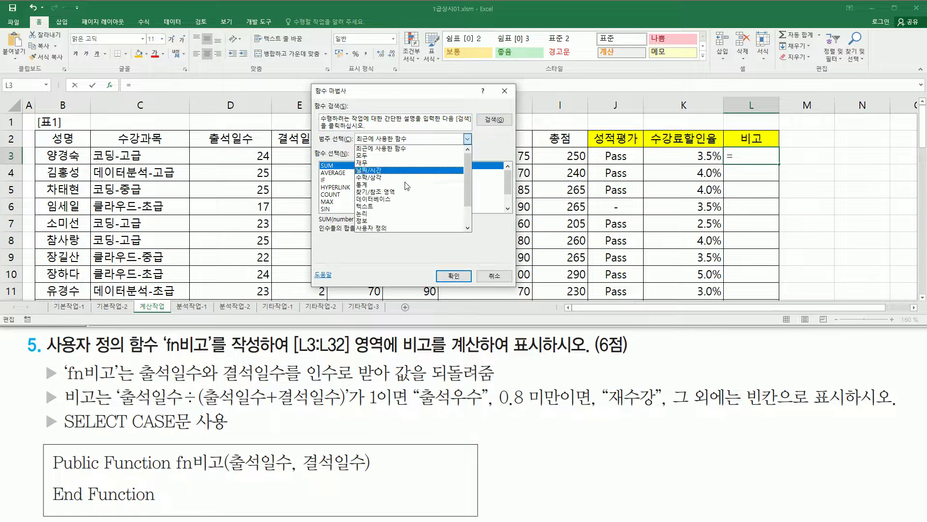
{"action": "left_click", "coordinate": [395, 230]}
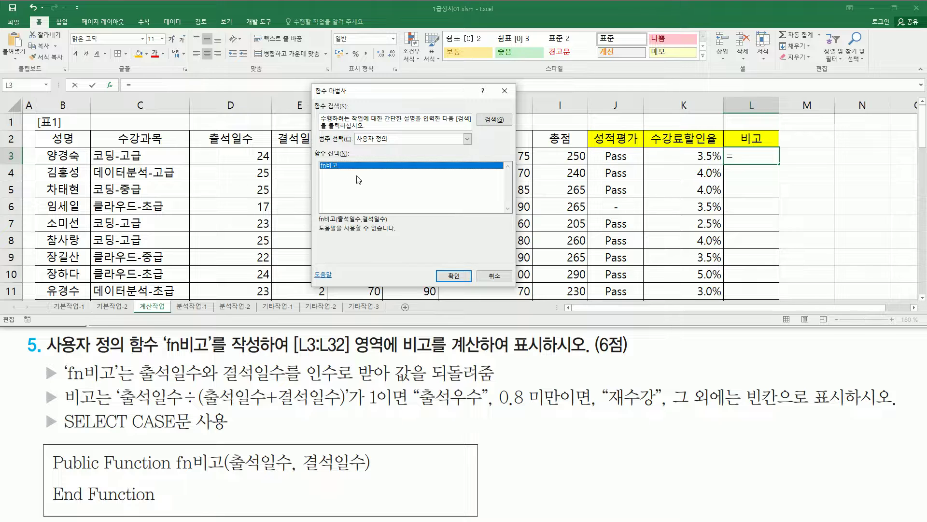
{"action": "left_click_drag", "start_coordinate": [313, 165], "coordinate": [357, 177]}
{"action": "key", "text": "Escape"}
{"action": "left_click", "coordinate": [453, 276]}
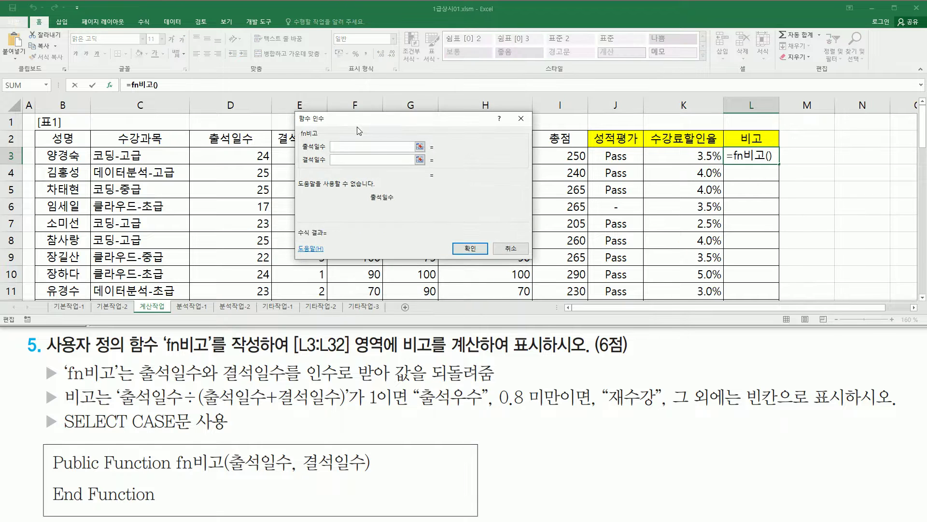
Step: Set 출석일수 to D3 and 결석일수 to E3, and enter the fn비고 formula in L3
{"action": "left_click_drag", "start_coordinate": [315, 144], "coordinate": [483, 178]}
{"action": "key", "text": "Escape"}
{"action": "left_click", "coordinate": [477, 169]}
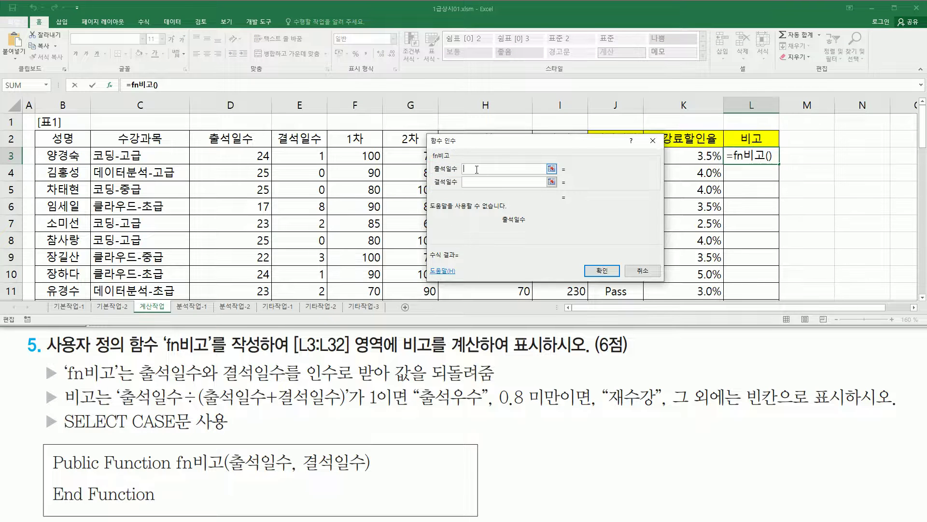
{"action": "left_click", "coordinate": [248, 157]}
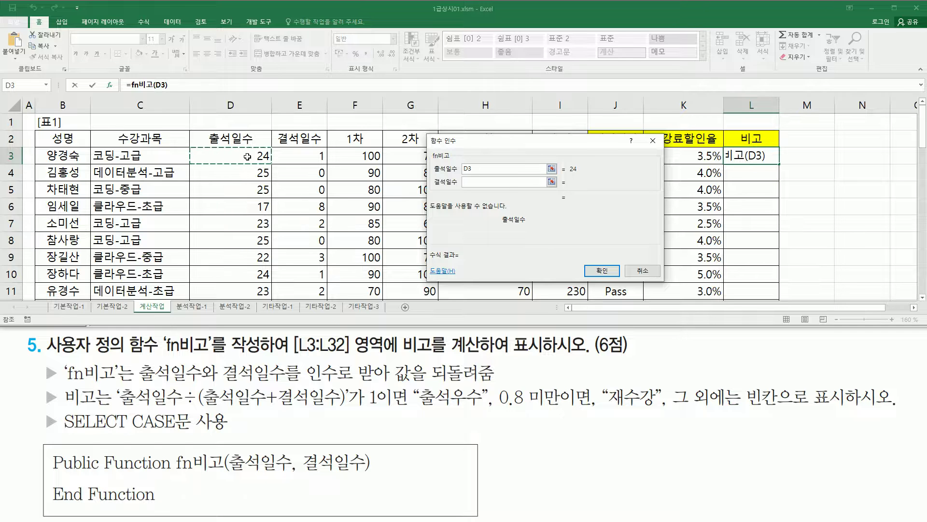
{"action": "left_click", "coordinate": [544, 182]}
{"action": "left_click", "coordinate": [306, 159]}
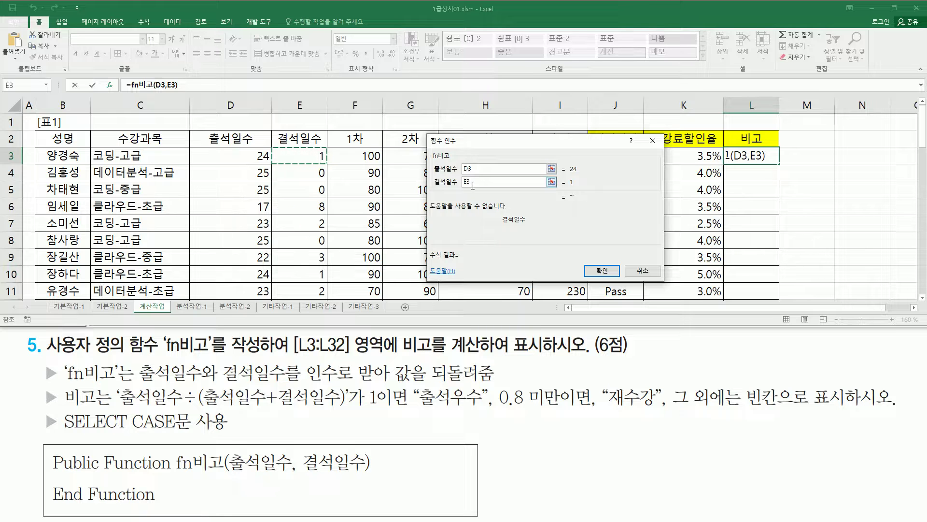
{"action": "left_click", "coordinate": [603, 270]}
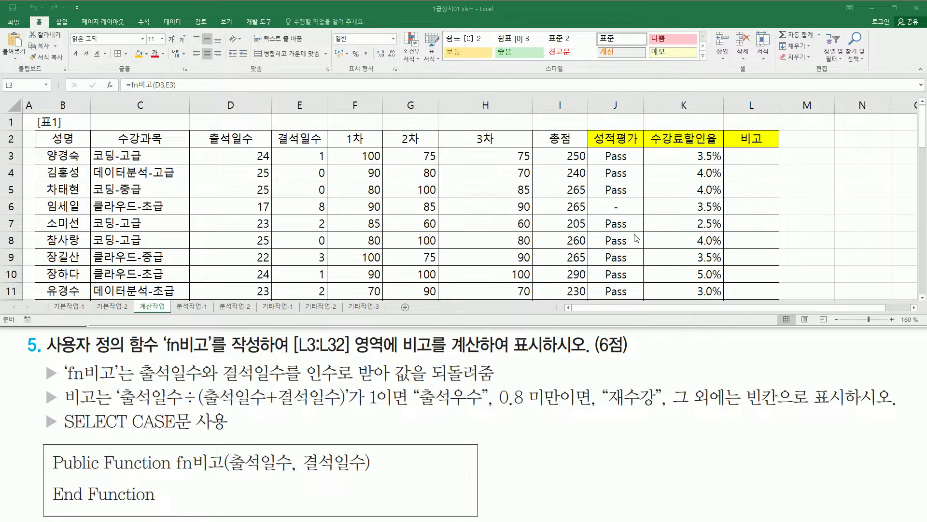
Step: Fill the fn비고 formula from L3 down to L32 and look over the filled 비고 column
{"action": "left_click", "coordinate": [757, 156]}
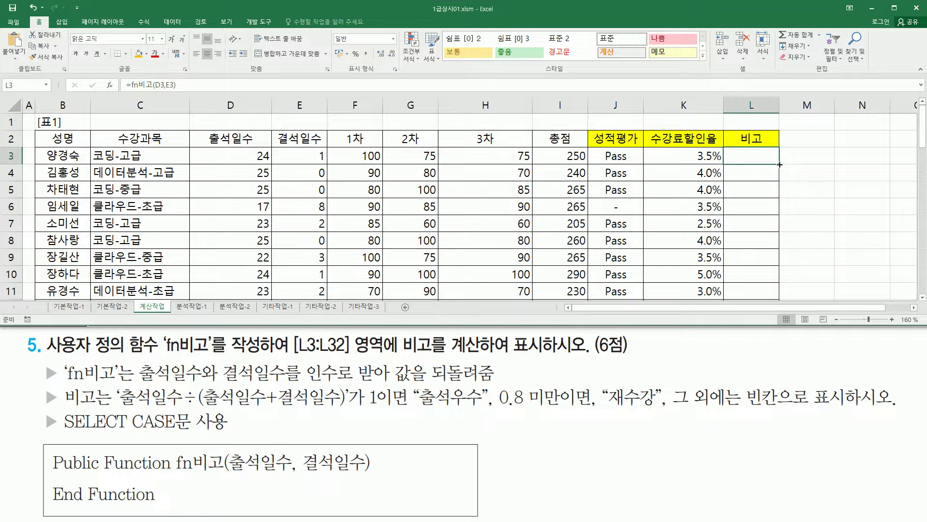
{"action": "left_click_drag", "start_coordinate": [779, 164], "coordinate": [778, 247]}
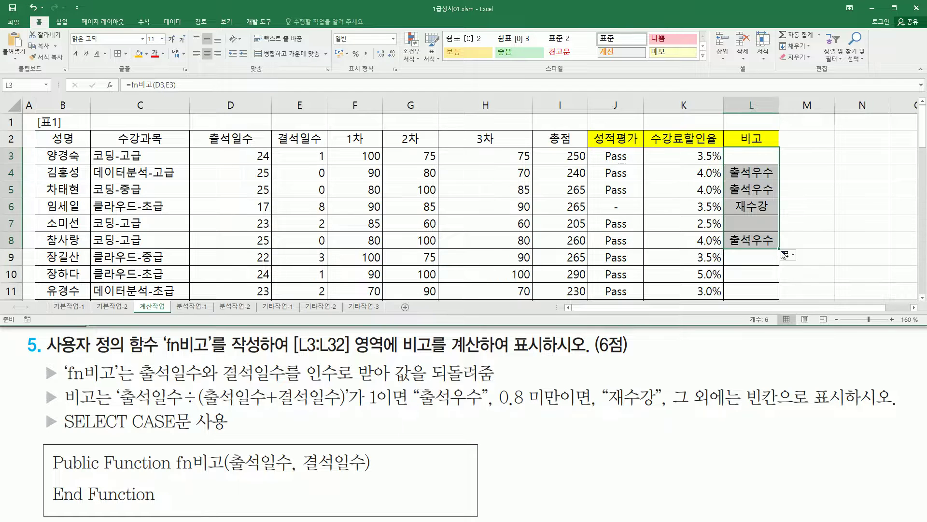
{"action": "double_click", "coordinate": [780, 248]}
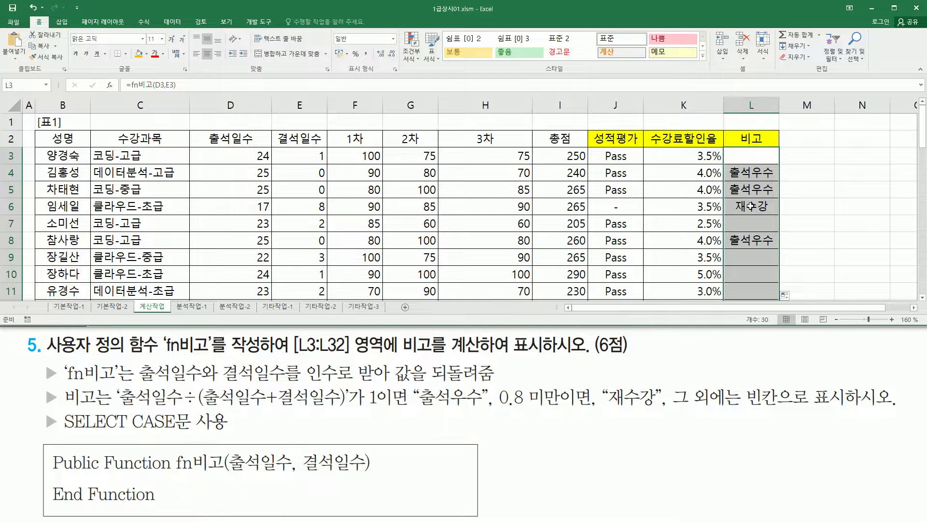
{"action": "scroll", "coordinate": [757, 235], "scroll_direction": "down", "scroll_amount": 3}
{"action": "left_click", "coordinate": [757, 228]}
{"action": "scroll", "coordinate": [757, 228], "scroll_direction": "down", "scroll_amount": 3}
{"action": "scroll", "coordinate": [757, 228], "scroll_direction": "down", "scroll_amount": 3}
{"action": "scroll", "coordinate": [759, 230], "scroll_direction": "up", "scroll_amount": 10}
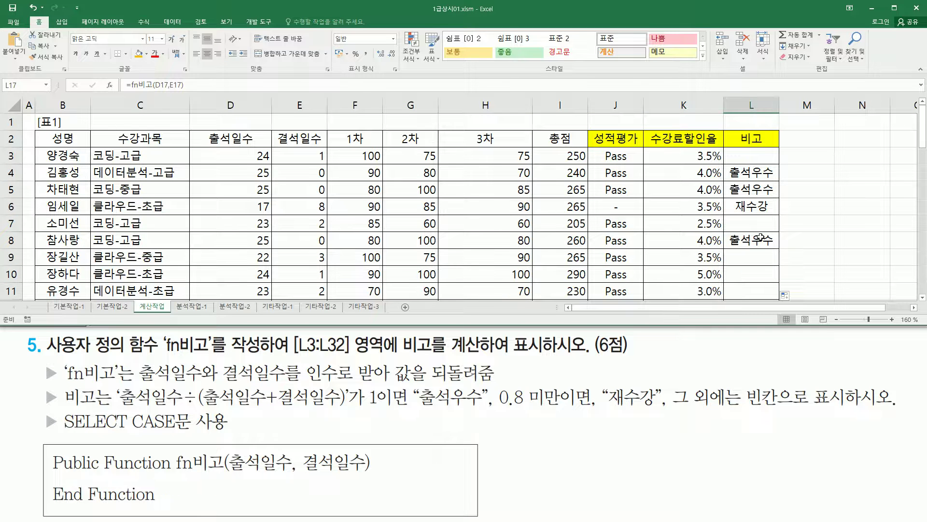
Step: Switch to the Visual Basic editor
{"action": "key", "text": "alt+F11"}
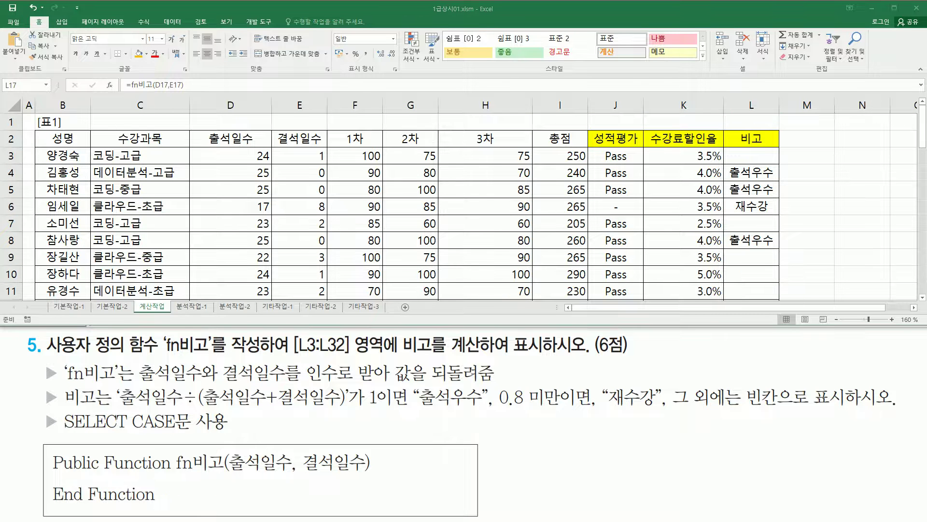